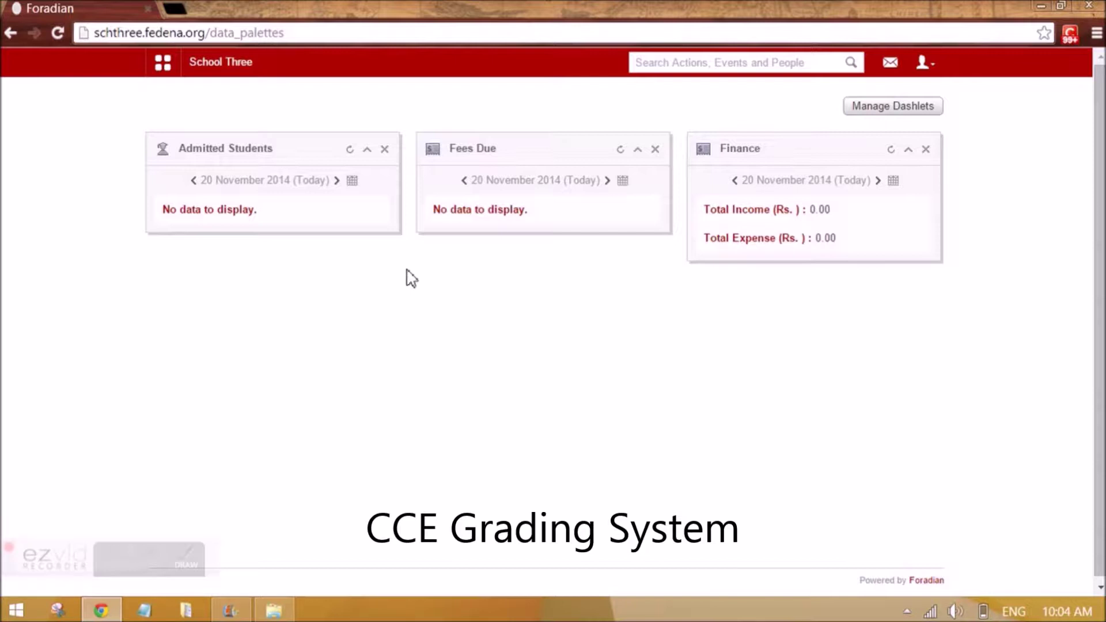
# - Open the school's general settings and check which grading systems are included
pyautogui.click(162, 65)
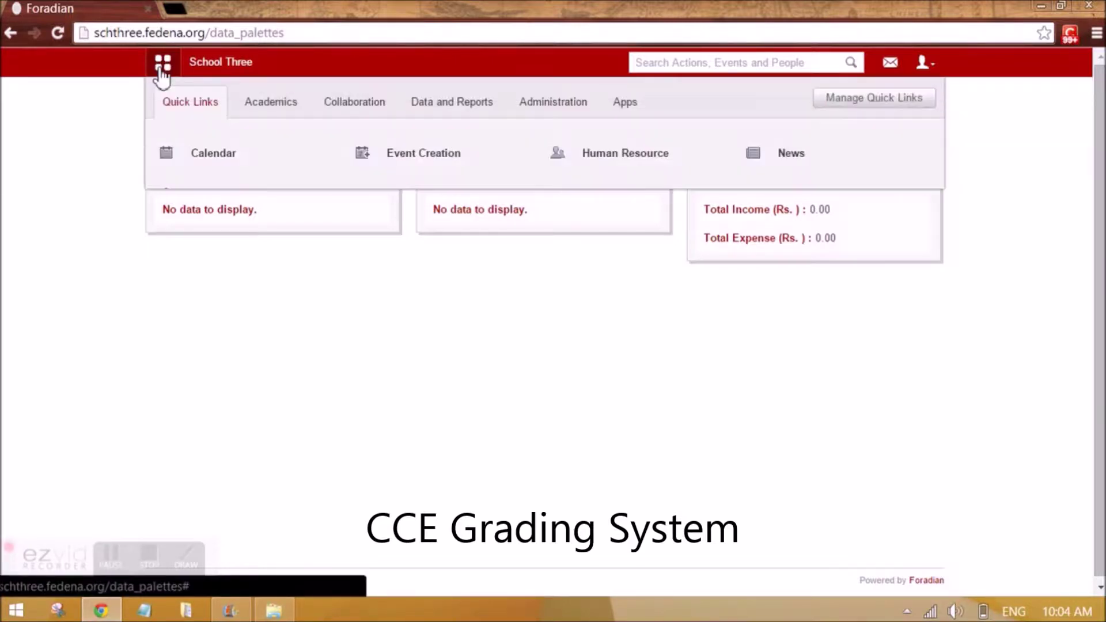
pyautogui.click(570, 106)
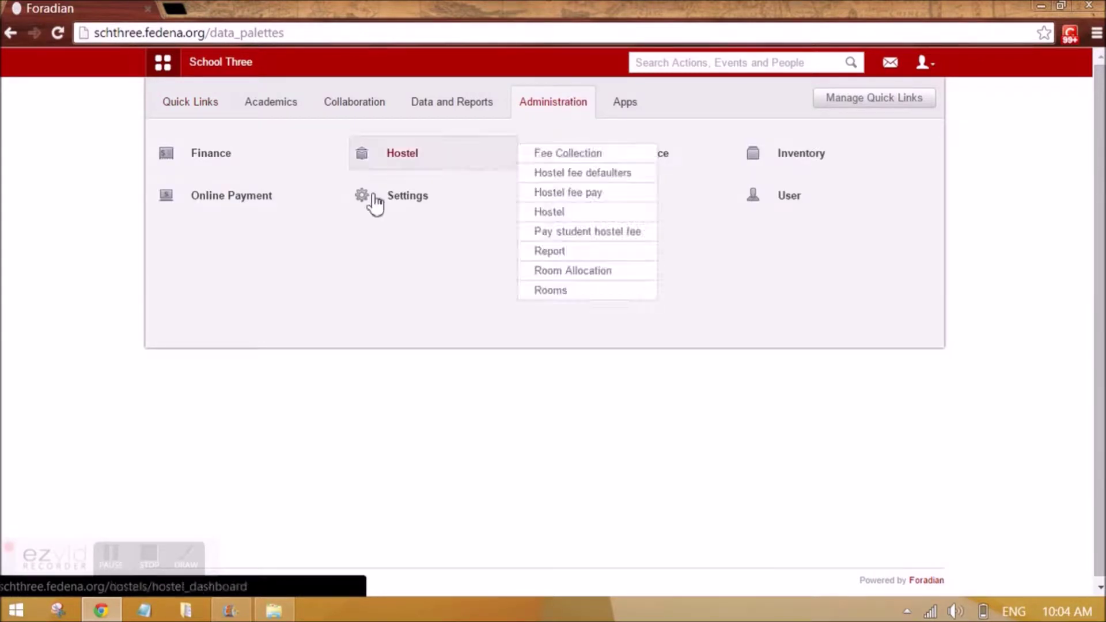
pyautogui.moveTo(397, 203)
pyautogui.click(396, 202)
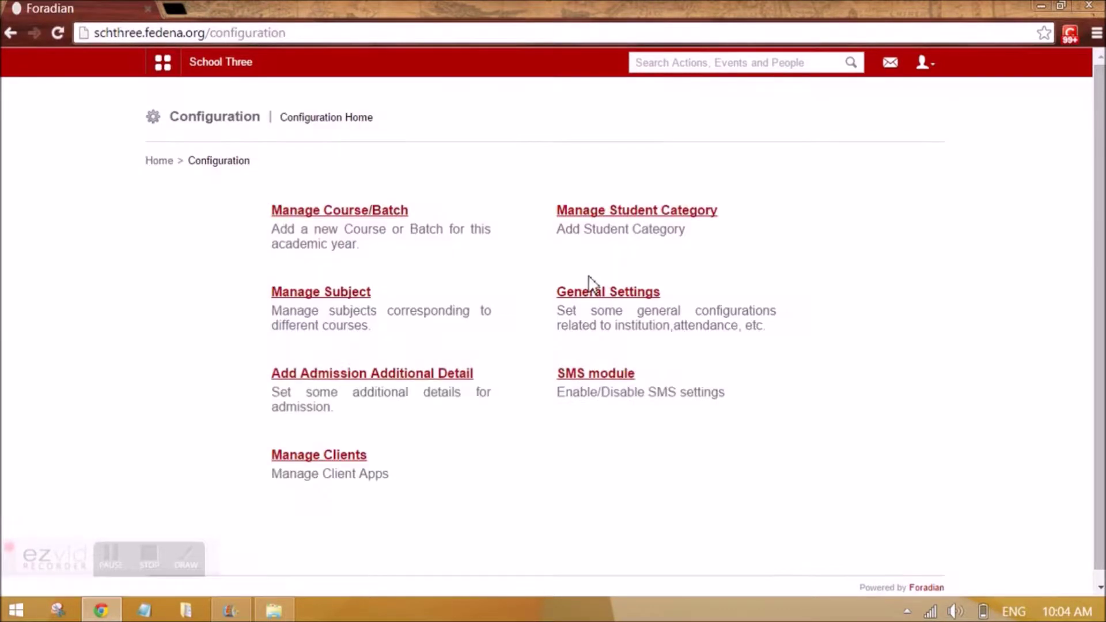
pyautogui.click(599, 289)
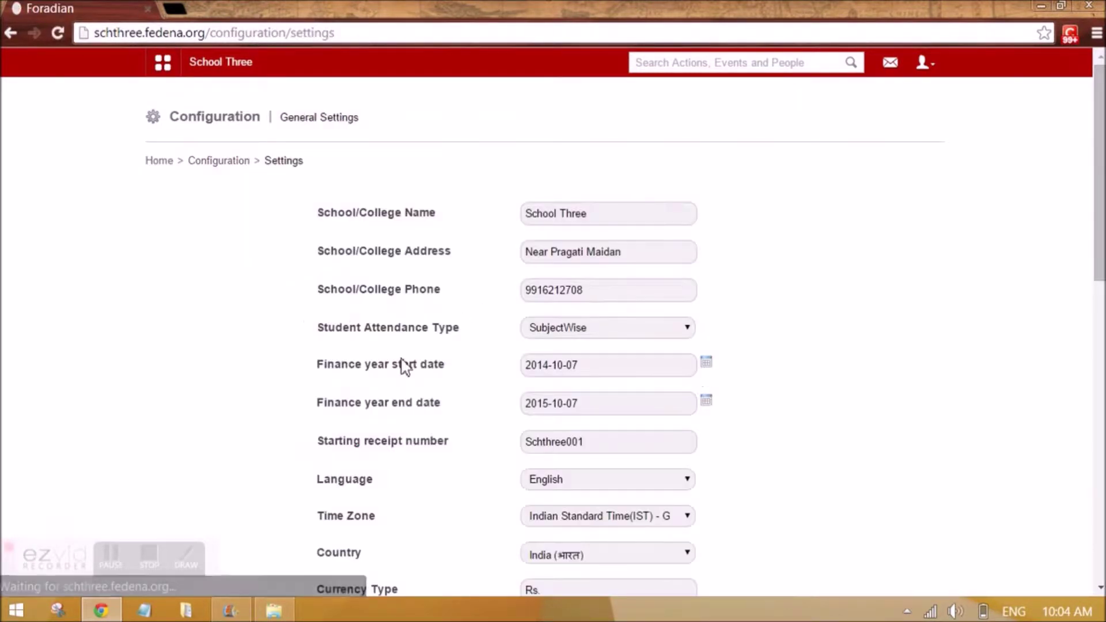
pyautogui.scroll(-4, 420, 374)
pyautogui.scroll(-3, 425, 392)
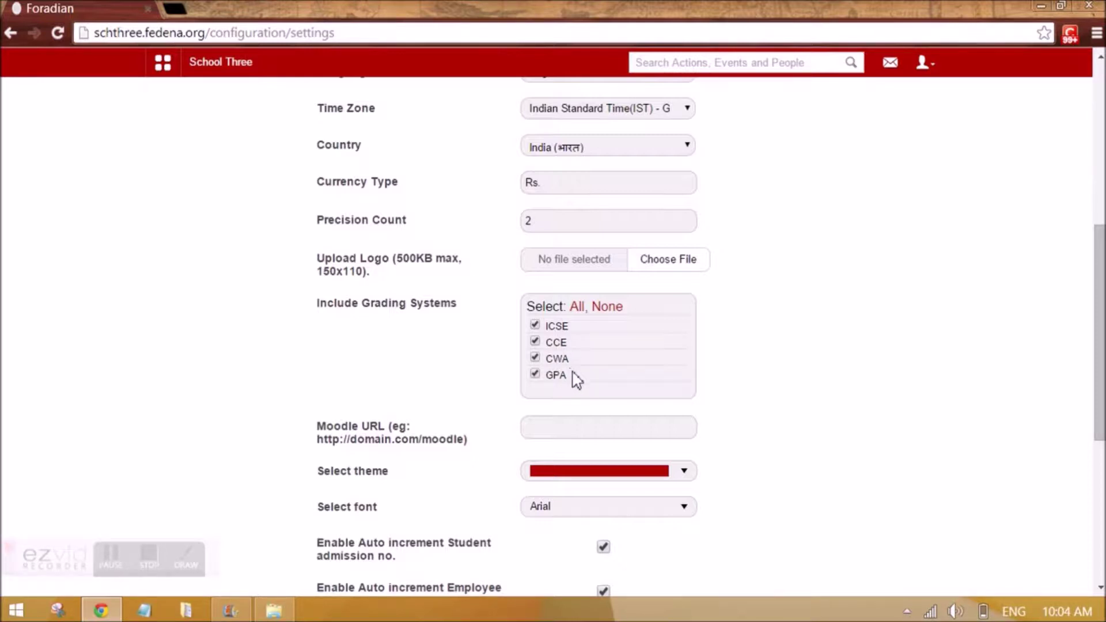
pyautogui.scroll(7, 577, 380)
# - Go to course management in the settings and start a new course
pyautogui.click(162, 62)
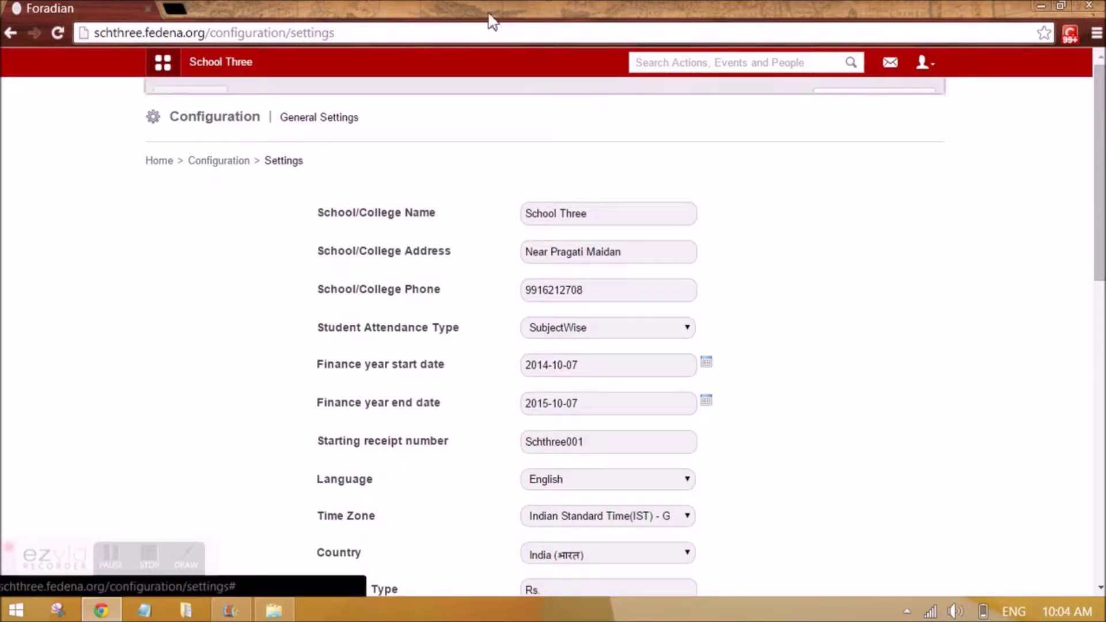
pyautogui.click(552, 103)
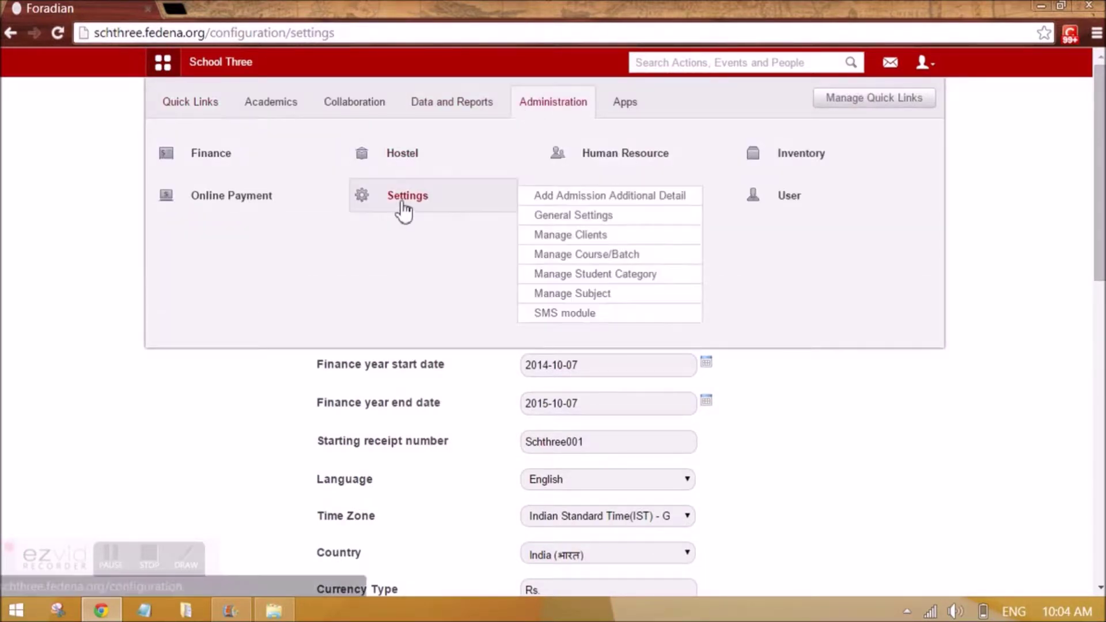
pyautogui.moveTo(501, 216)
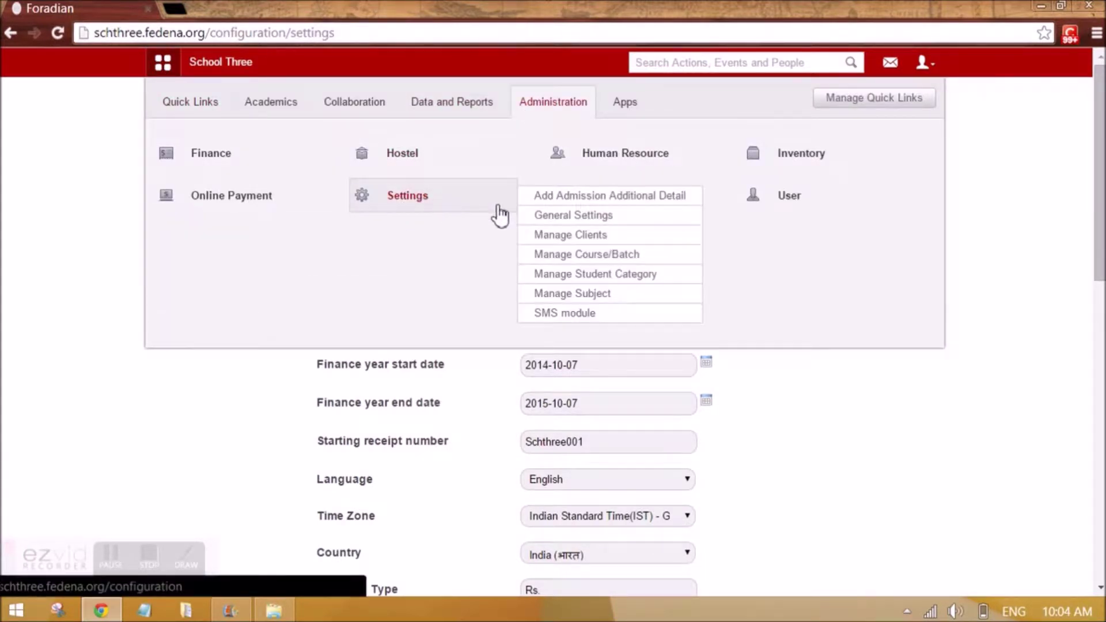
pyautogui.click(596, 256)
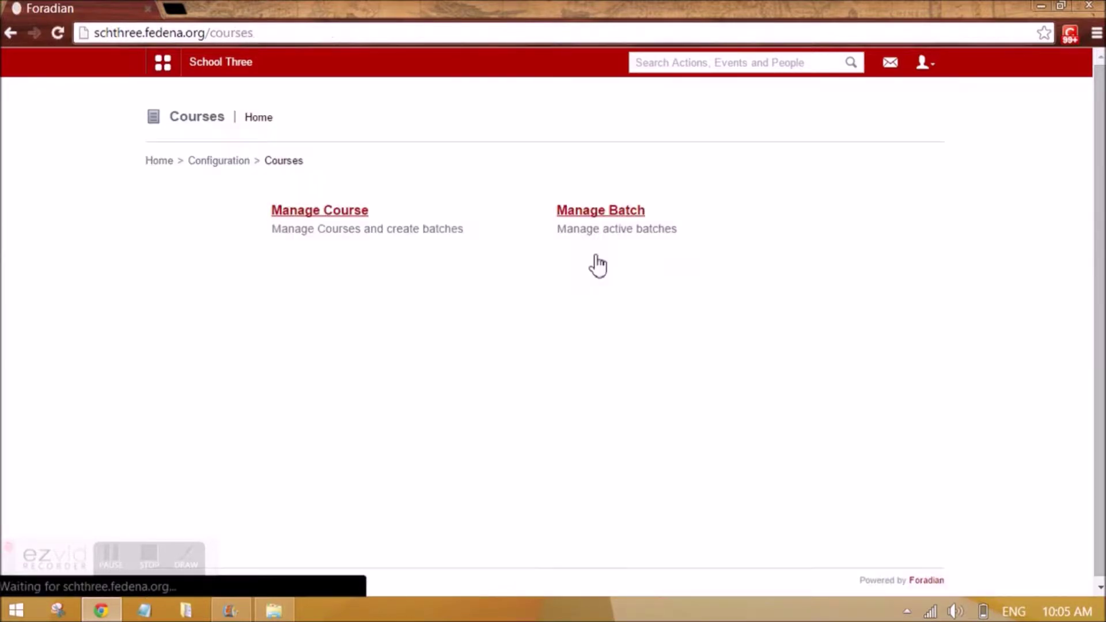
pyautogui.click(334, 213)
pyautogui.click(924, 118)
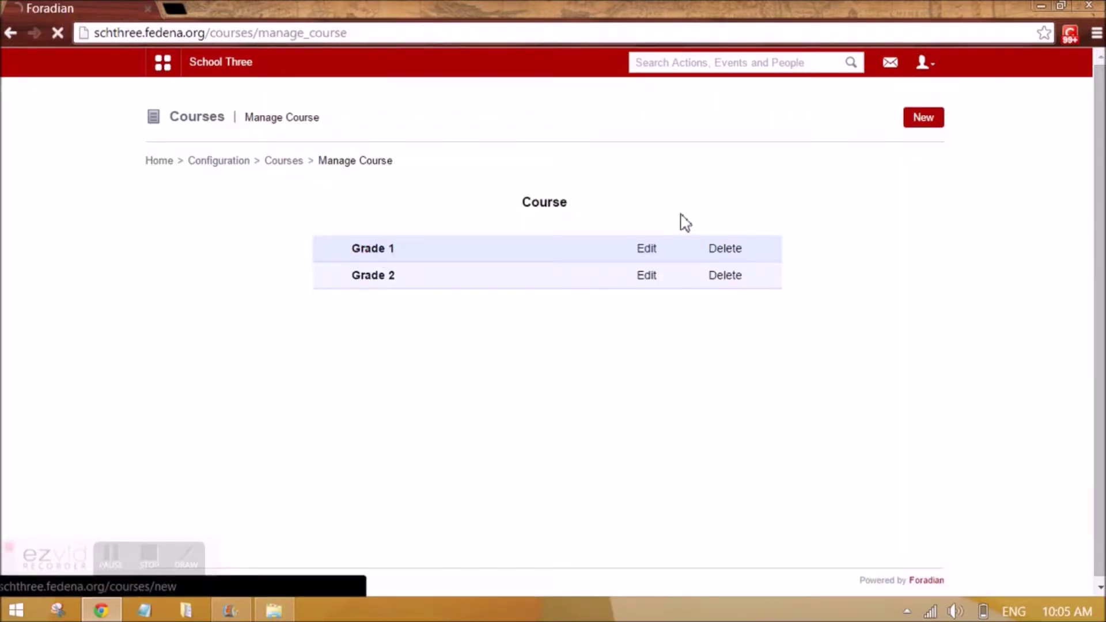
# - Fill in the course details with name Grade 3, code G3 and grading system type CCE, and enable elective selection
pyautogui.click(552, 216)
pyautogui.write('Grade 3')
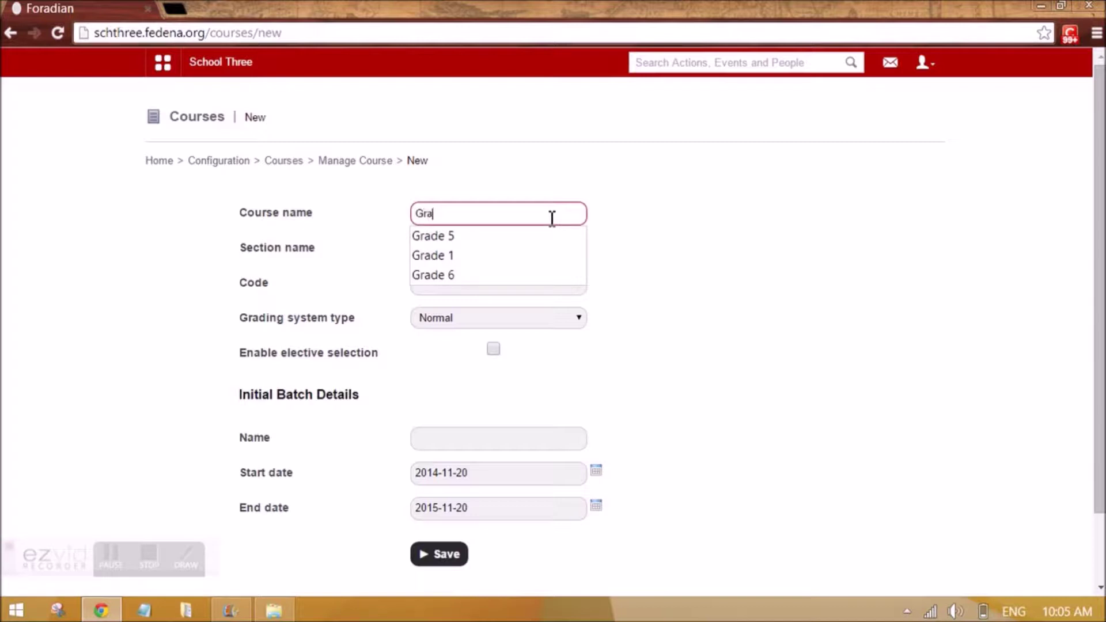
pyautogui.click(519, 258)
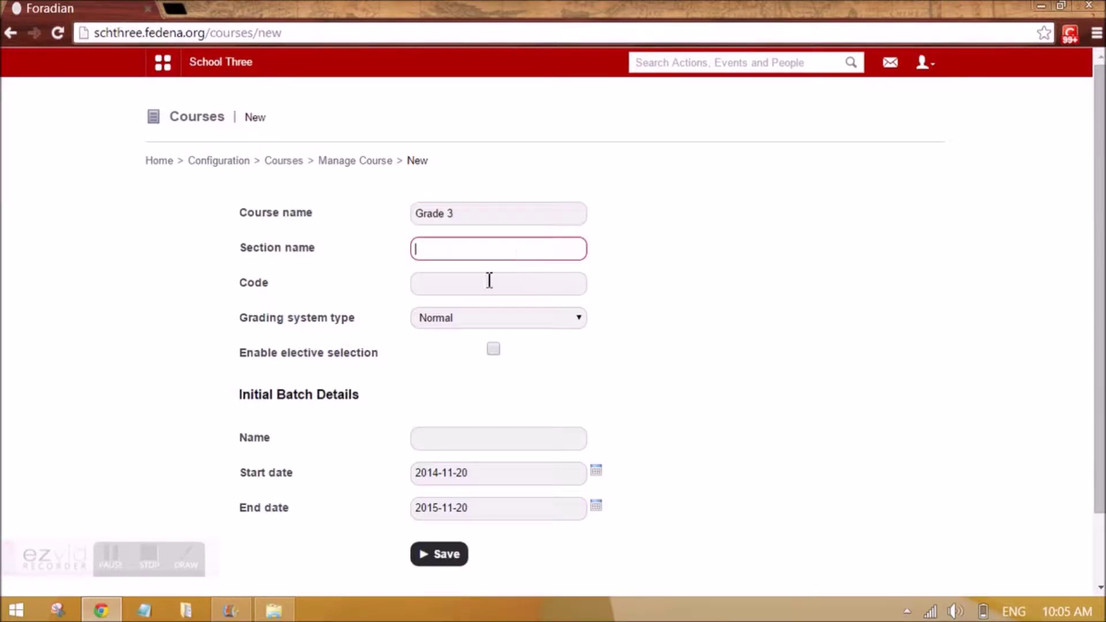
pyautogui.click(488, 282)
pyautogui.write('G3')
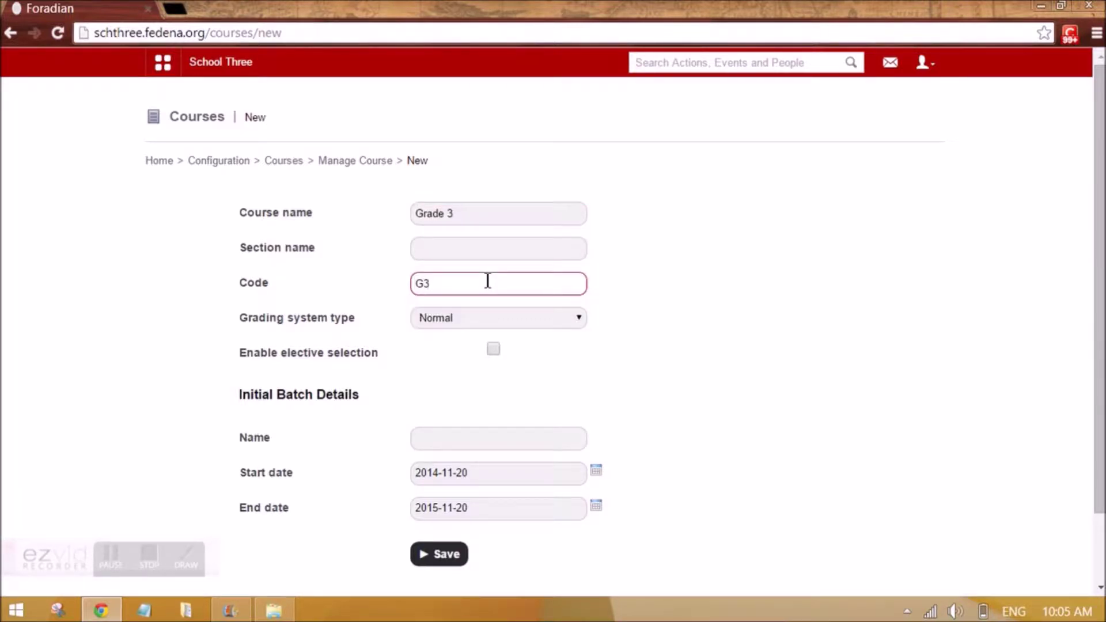
pyautogui.click(472, 321)
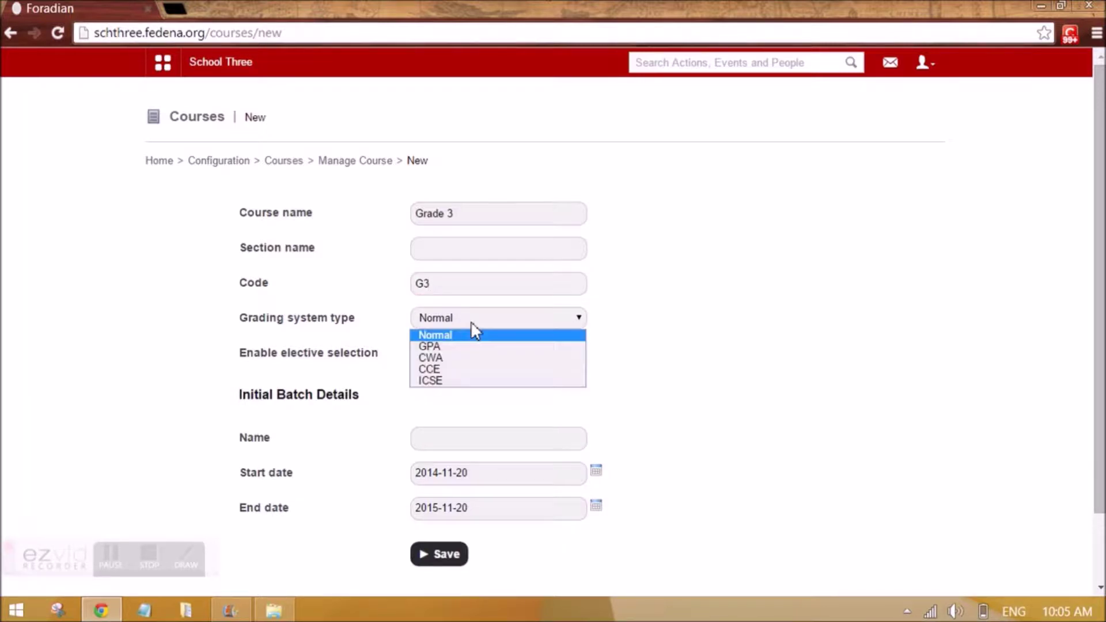
pyautogui.click(452, 369)
# - Name the course's initial batch A 2014 and save the new course
pyautogui.click(453, 441)
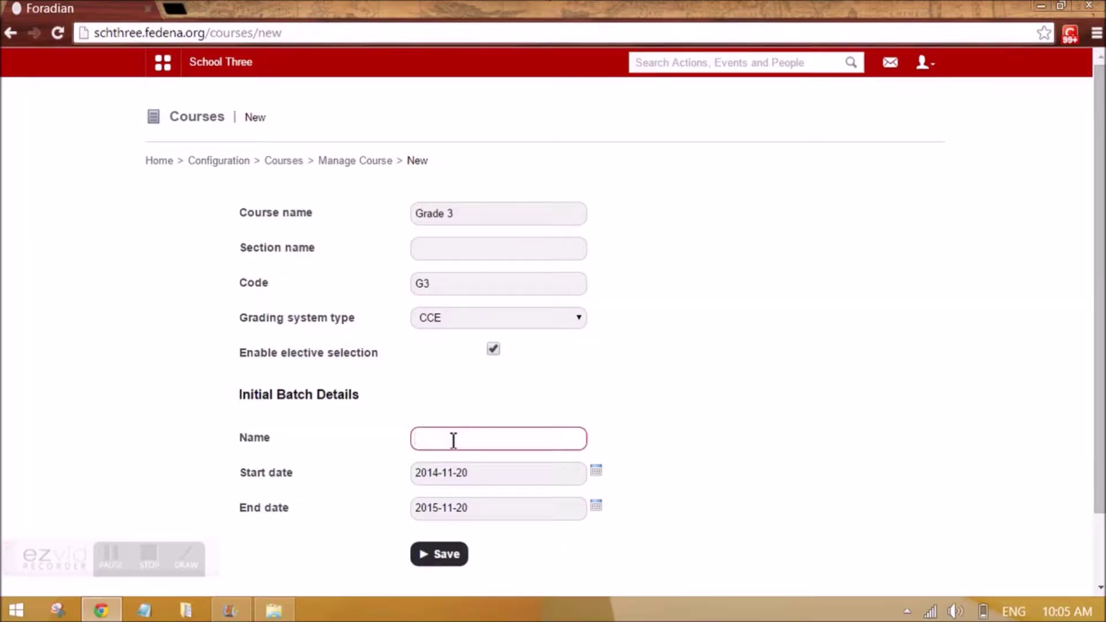
pyautogui.write('A 201')
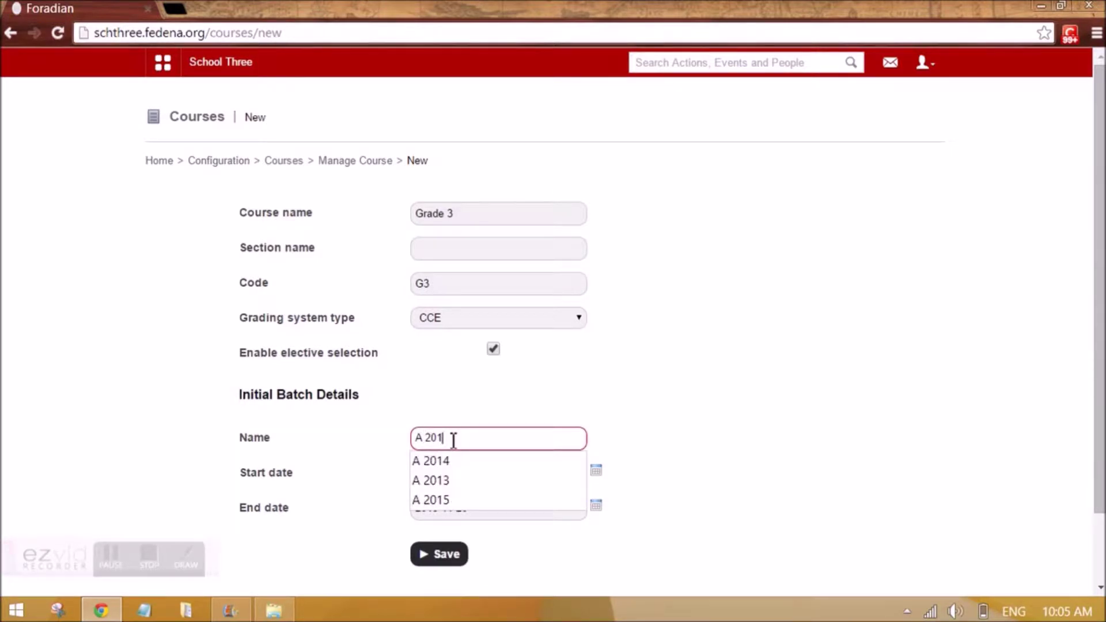
pyautogui.write('4')
pyautogui.click(647, 421)
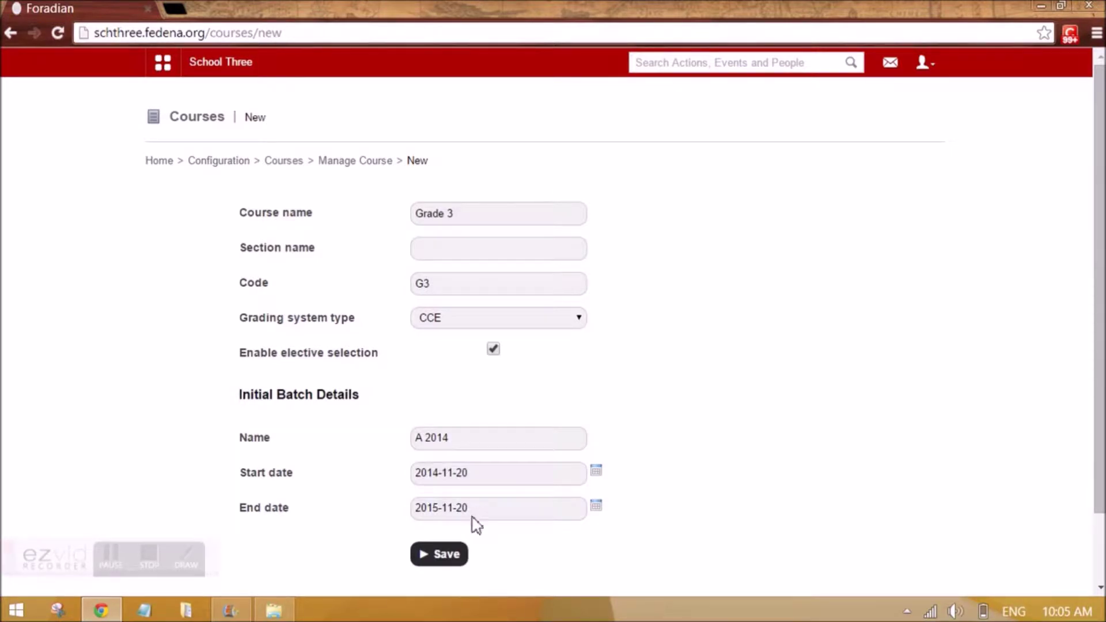
pyautogui.click(454, 568)
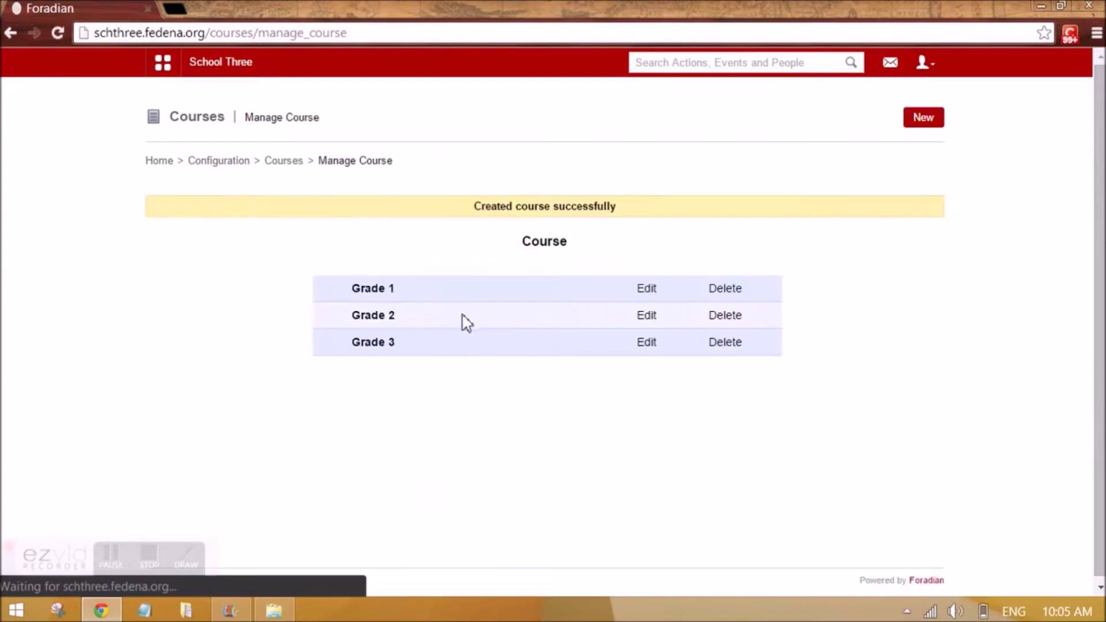
# - Open the Grade 3 course from the course list to check its batches
pyautogui.click(374, 344)
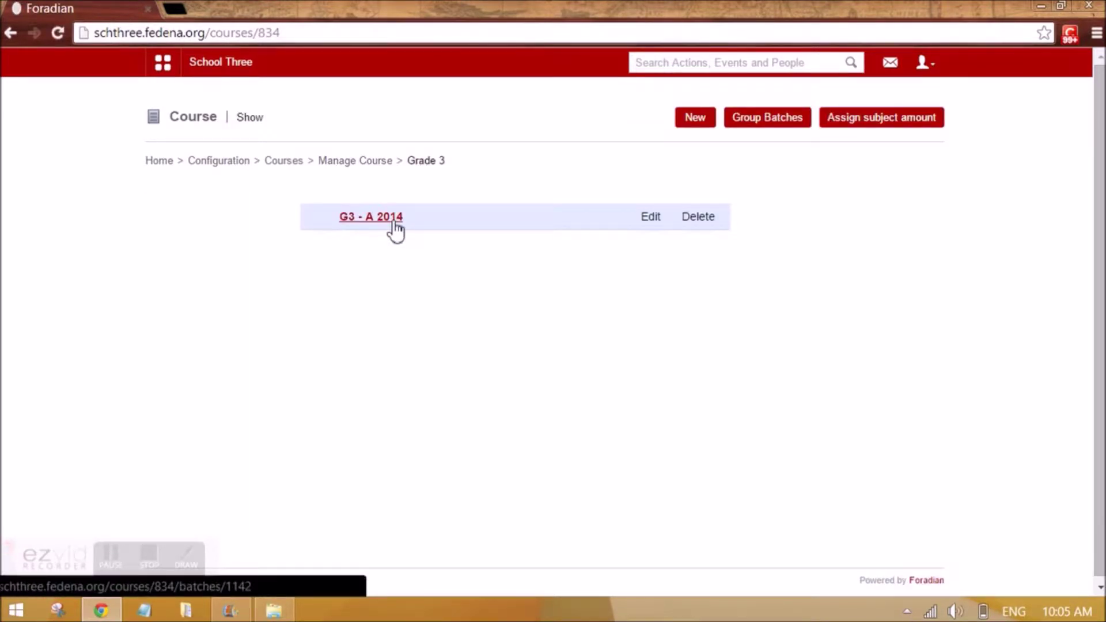
pyautogui.click(380, 167)
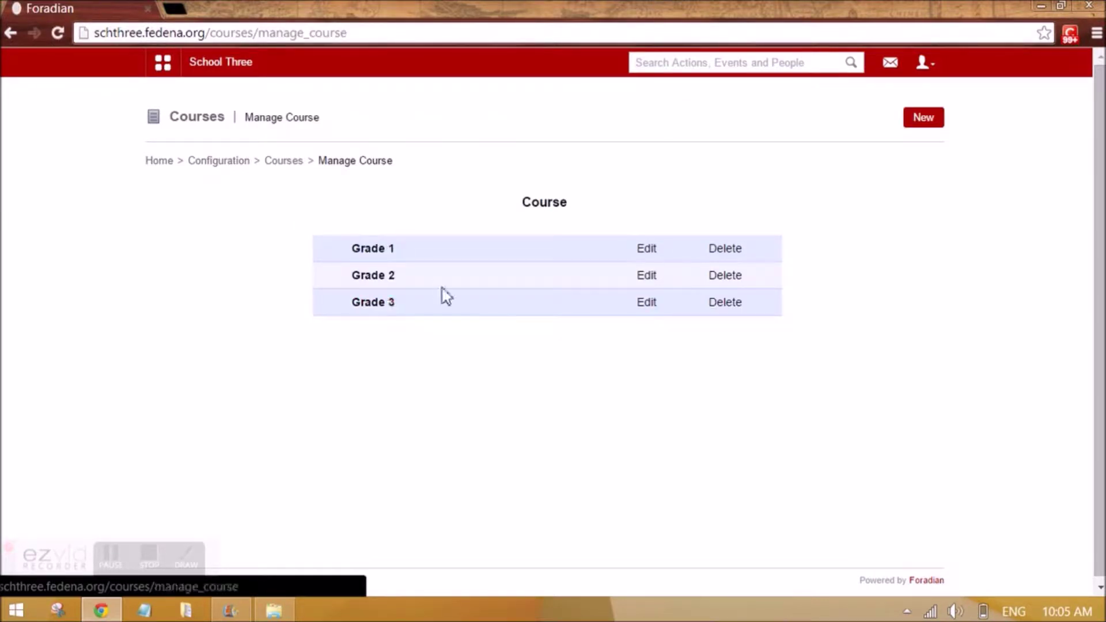
pyautogui.click(387, 306)
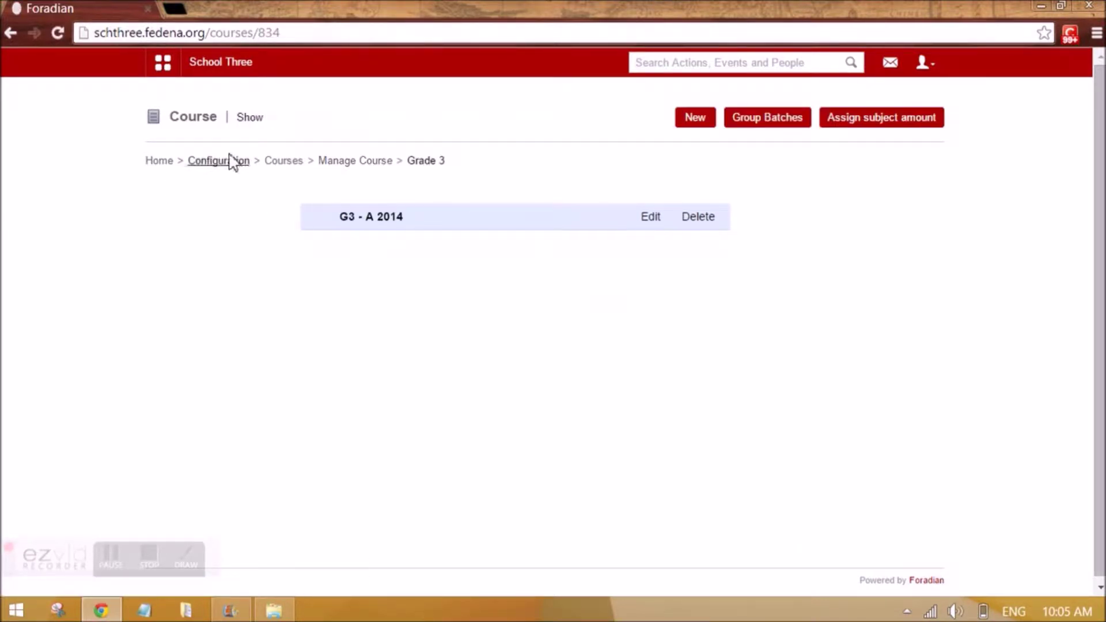
# - Open the student admission form in the academics area
pyautogui.click(163, 64)
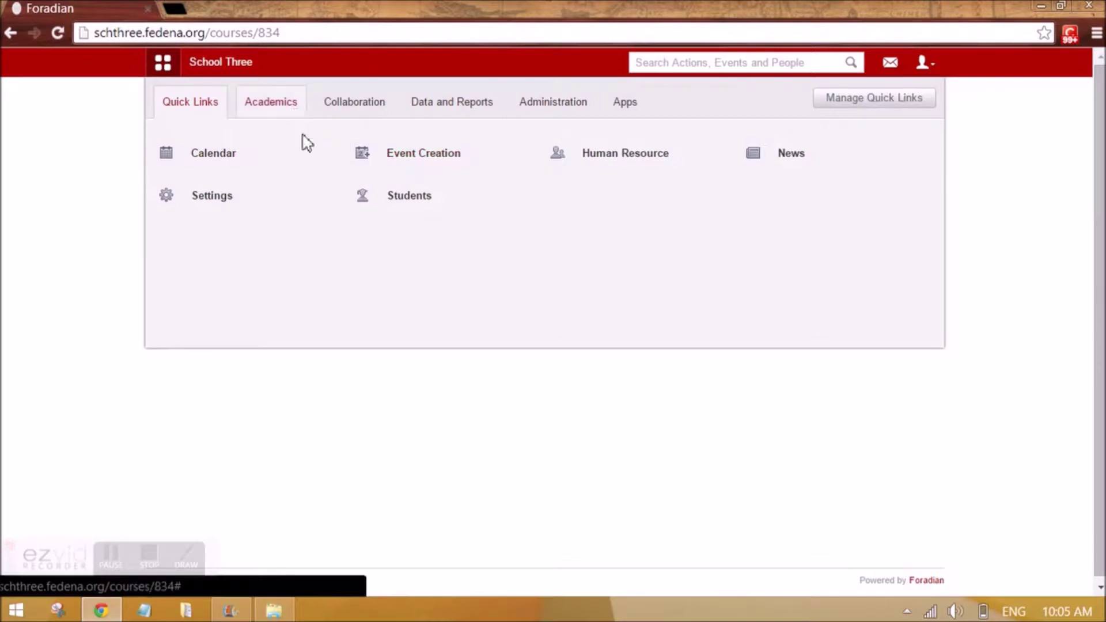
pyautogui.click(410, 203)
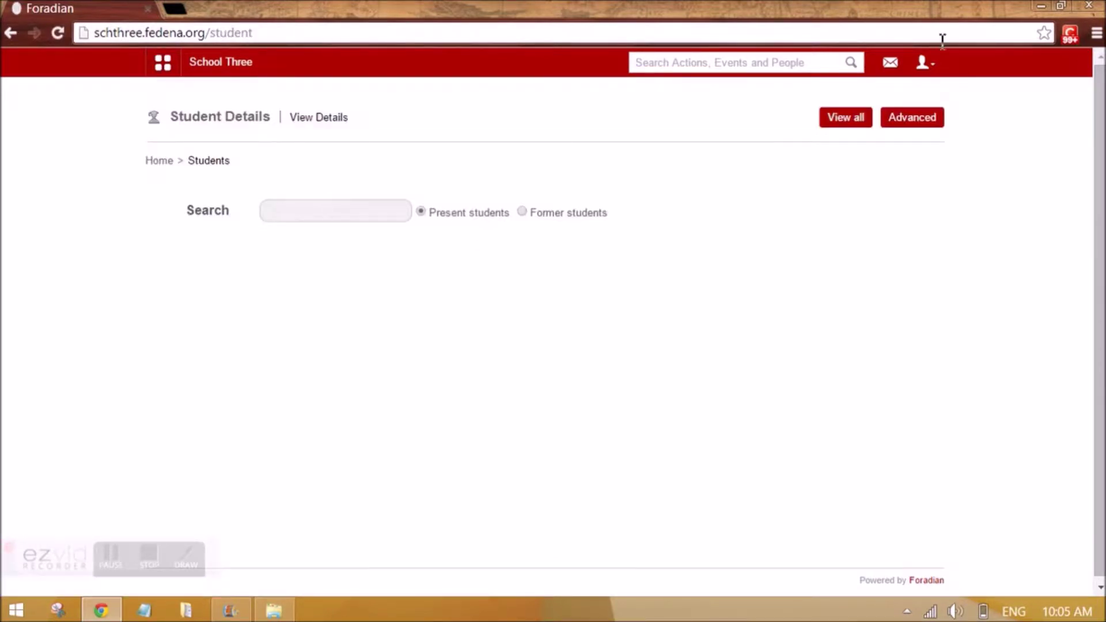
pyautogui.click(163, 62)
pyautogui.click(244, 97)
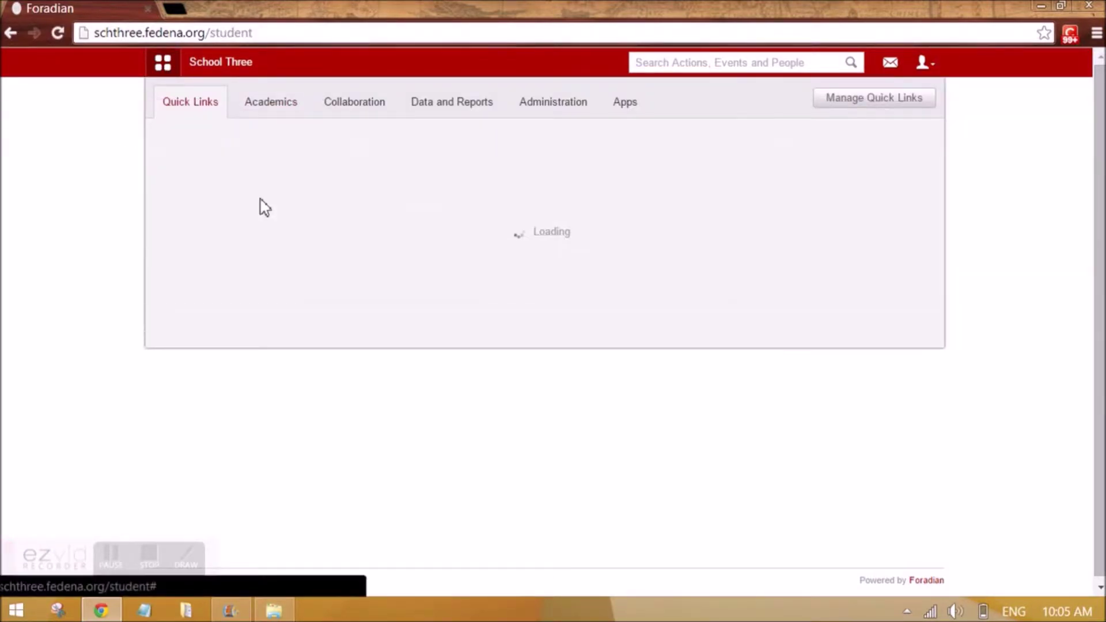
pyautogui.moveTo(299, 245)
pyautogui.click(357, 245)
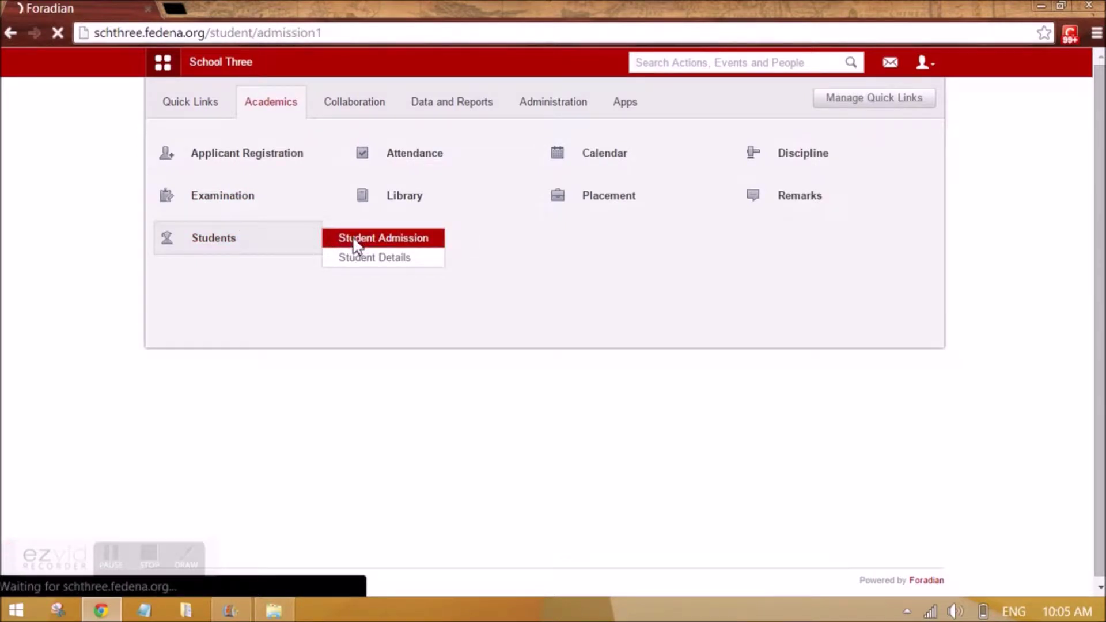
# - Enter the student's first name, set gender to Female and category to Staff child, and save the admission details
pyautogui.click(398, 369)
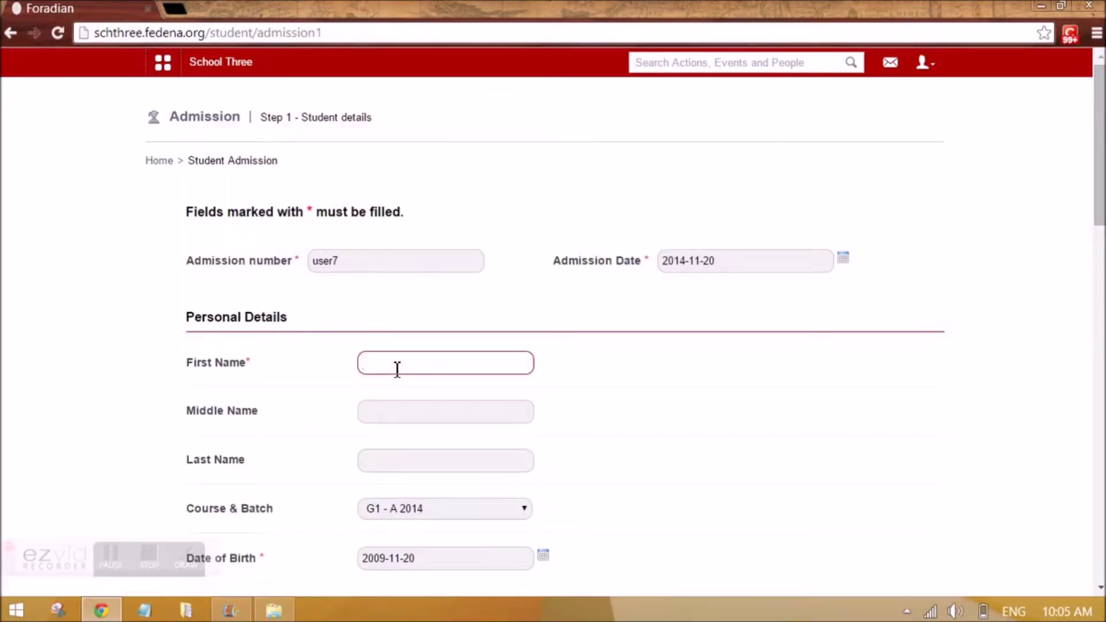
pyautogui.write('He')
pyautogui.scroll(-5, 397, 369)
pyautogui.click(483, 278)
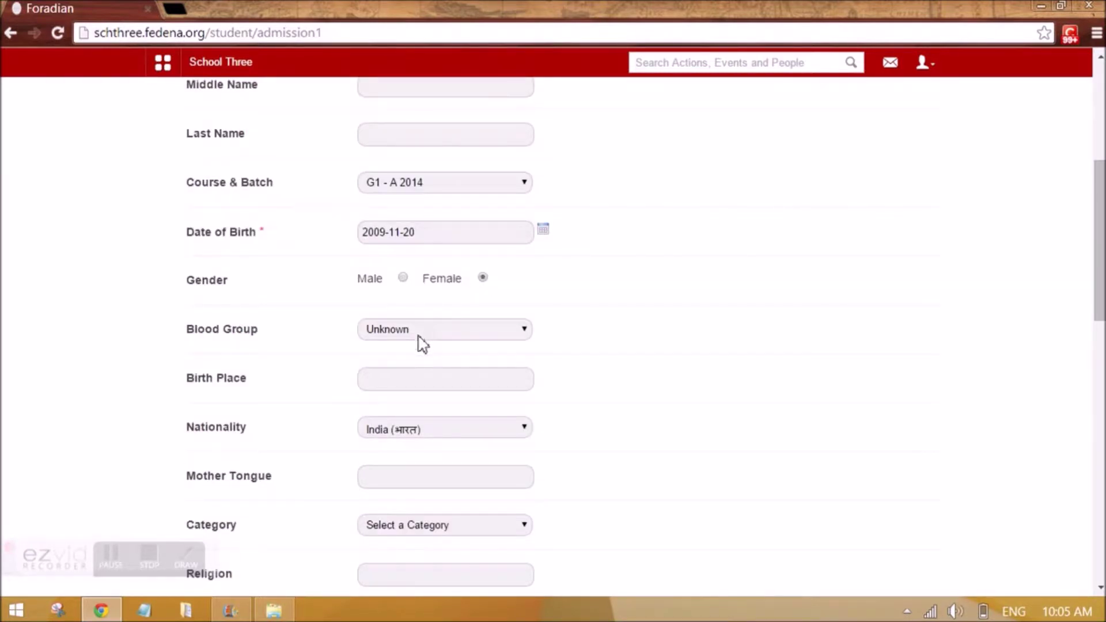
pyautogui.scroll(-3, 420, 363)
pyautogui.click(406, 366)
pyautogui.click(394, 389)
pyautogui.scroll(-8, 396, 410)
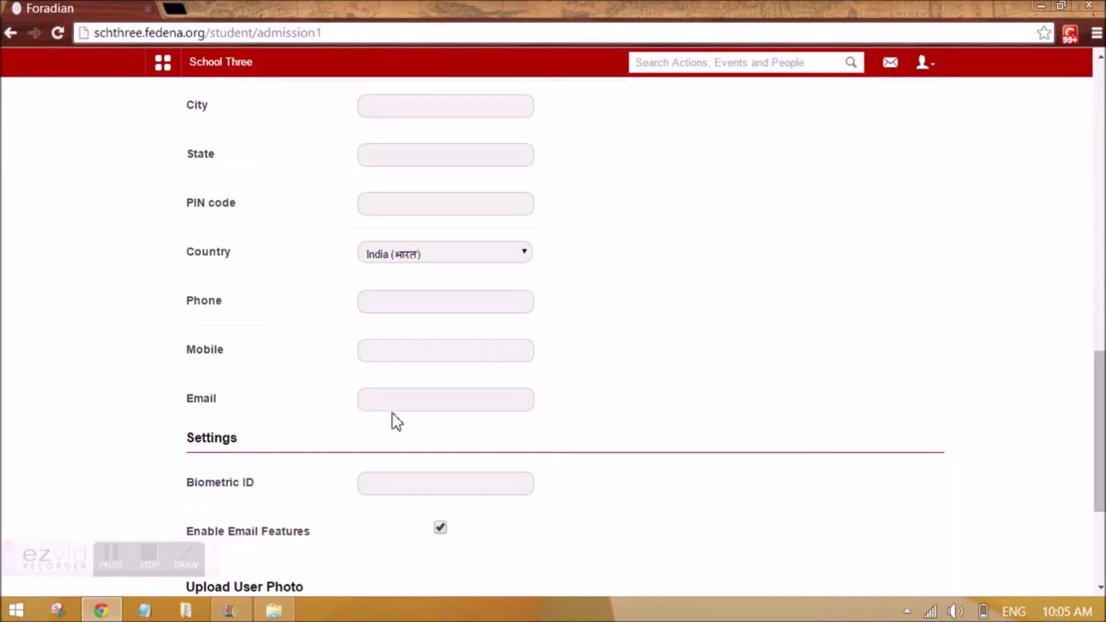
pyautogui.scroll(-4, 397, 423)
pyautogui.click(403, 476)
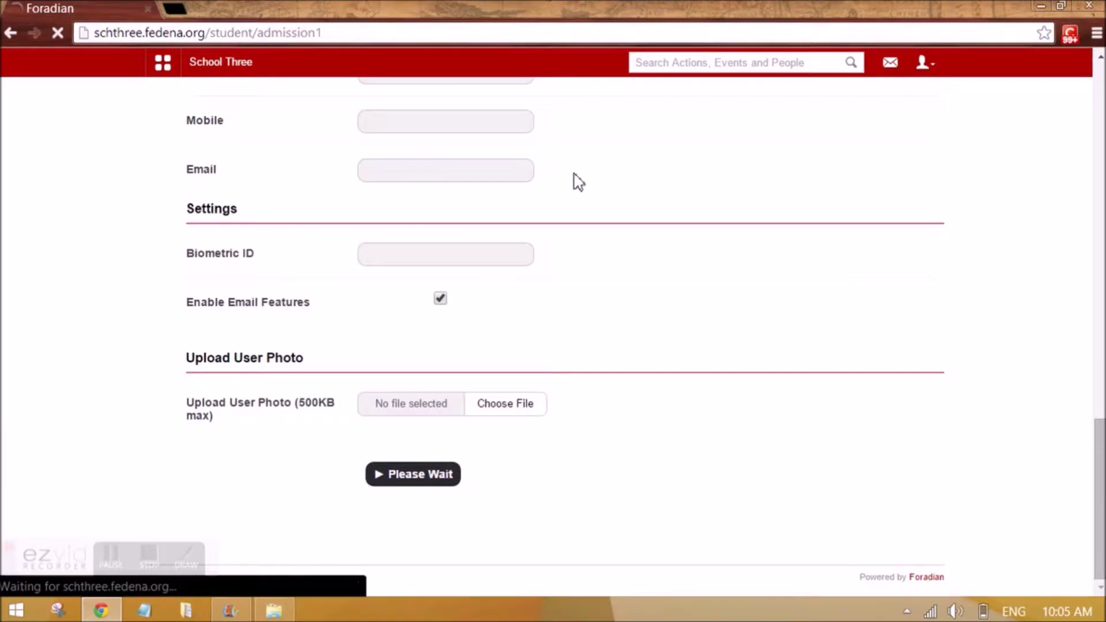
# - Search for the newly admitted student by first name and open the student's profile to review the details
pyautogui.write('helen')
pyautogui.click(744, 91)
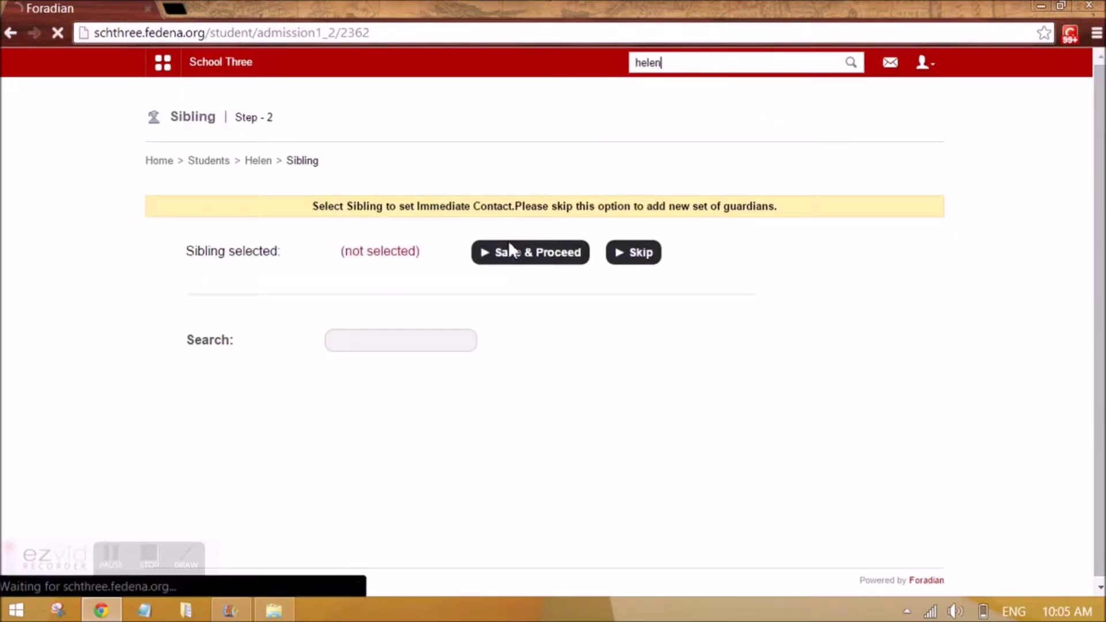
pyautogui.click(270, 377)
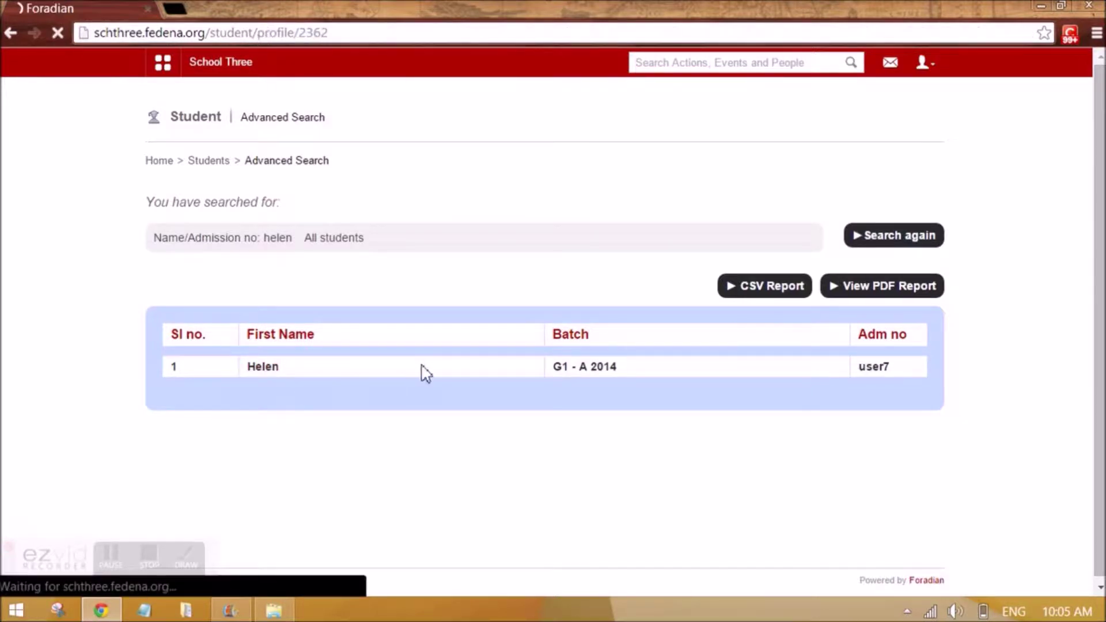
pyautogui.scroll(-10, 504, 403)
pyautogui.scroll(5, 499, 395)
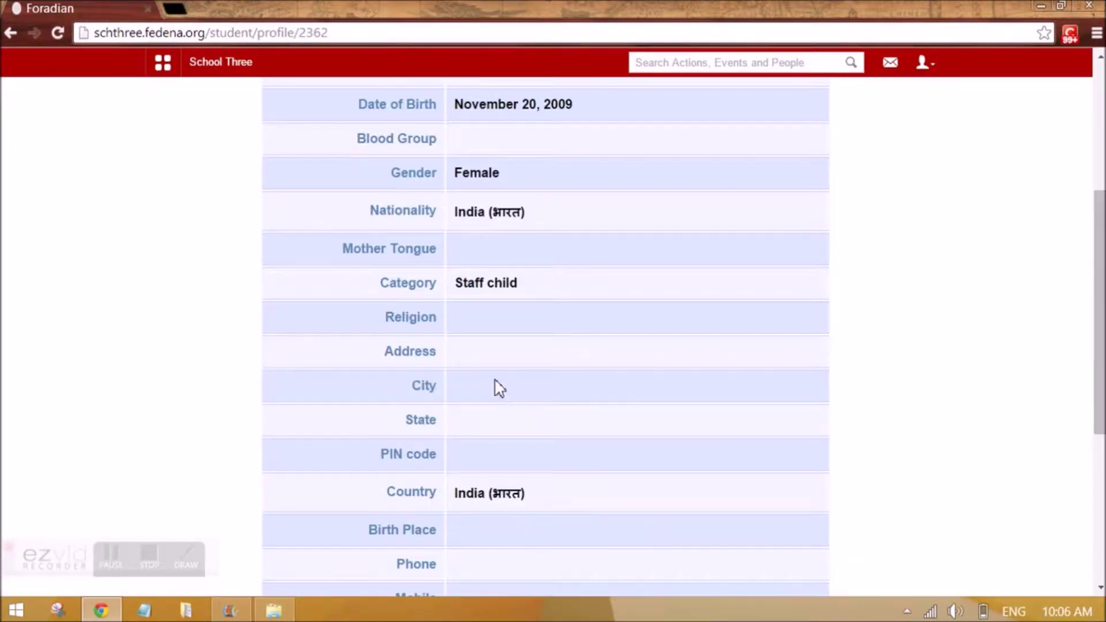
pyautogui.scroll(4, 499, 388)
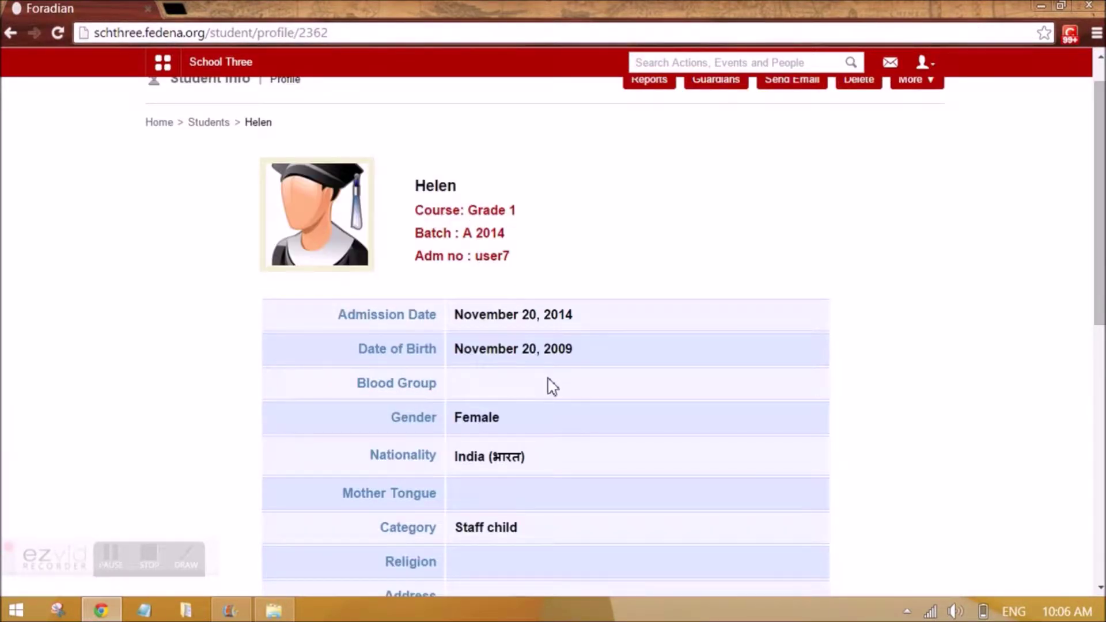
# - Edit the student's details and set the course and batch to G3 - A 2014
pyautogui.scroll(-9, 548, 388)
pyautogui.click(473, 501)
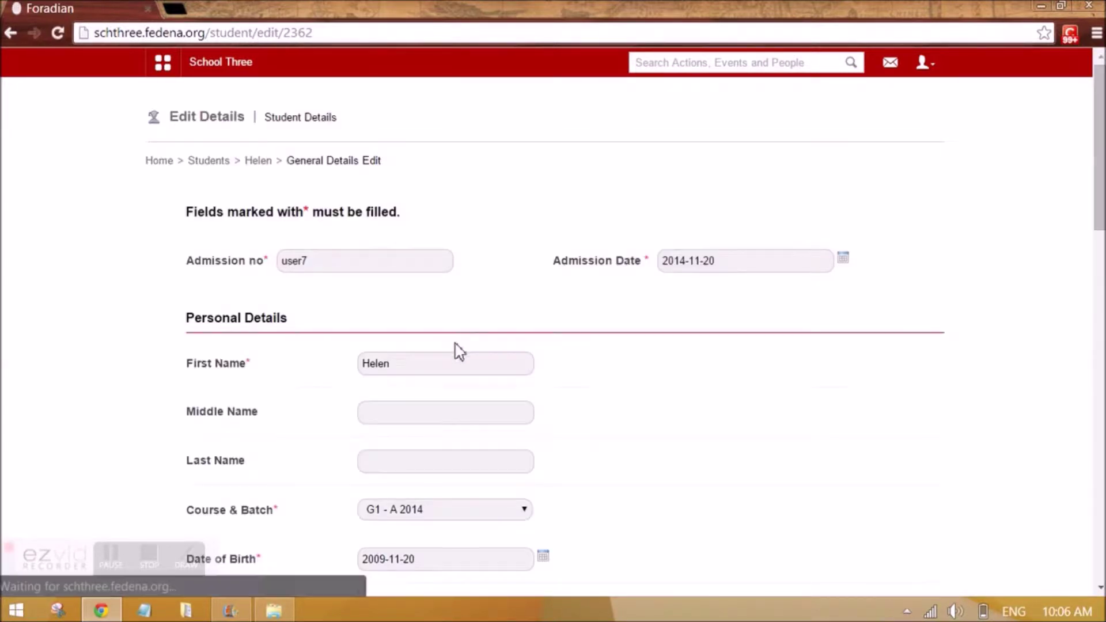
pyautogui.scroll(-3, 443, 355)
pyautogui.click(431, 352)
pyautogui.click(411, 399)
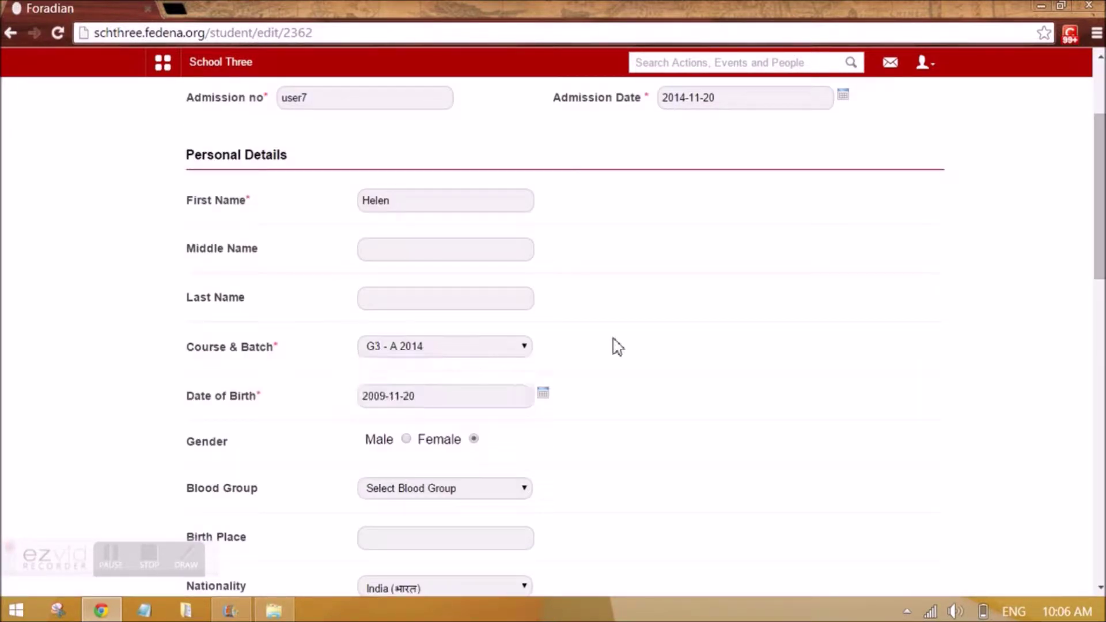
# - Save the student's edited record and open the exam settings in the academics area
pyautogui.scroll(-15, 638, 358)
pyautogui.click(407, 479)
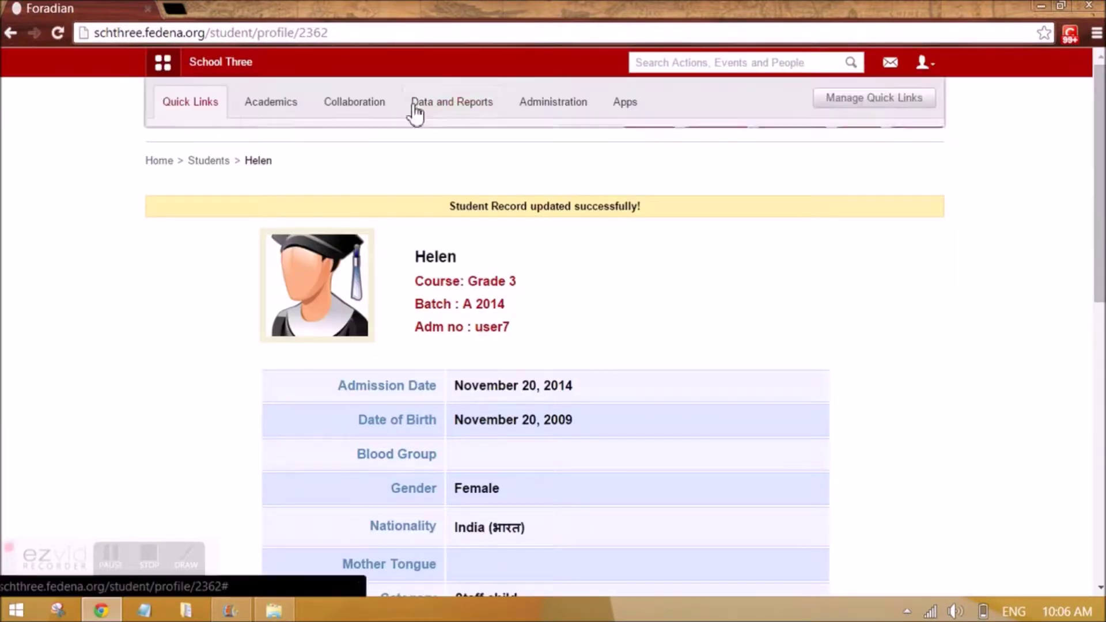
pyautogui.click(283, 117)
pyautogui.click(245, 197)
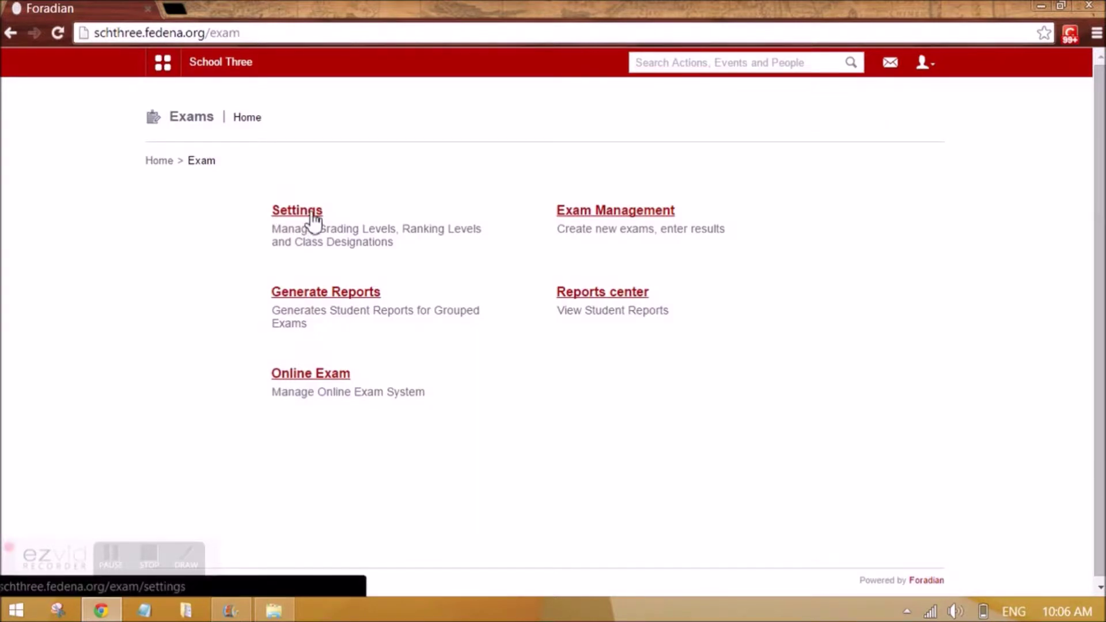
pyautogui.click(313, 215)
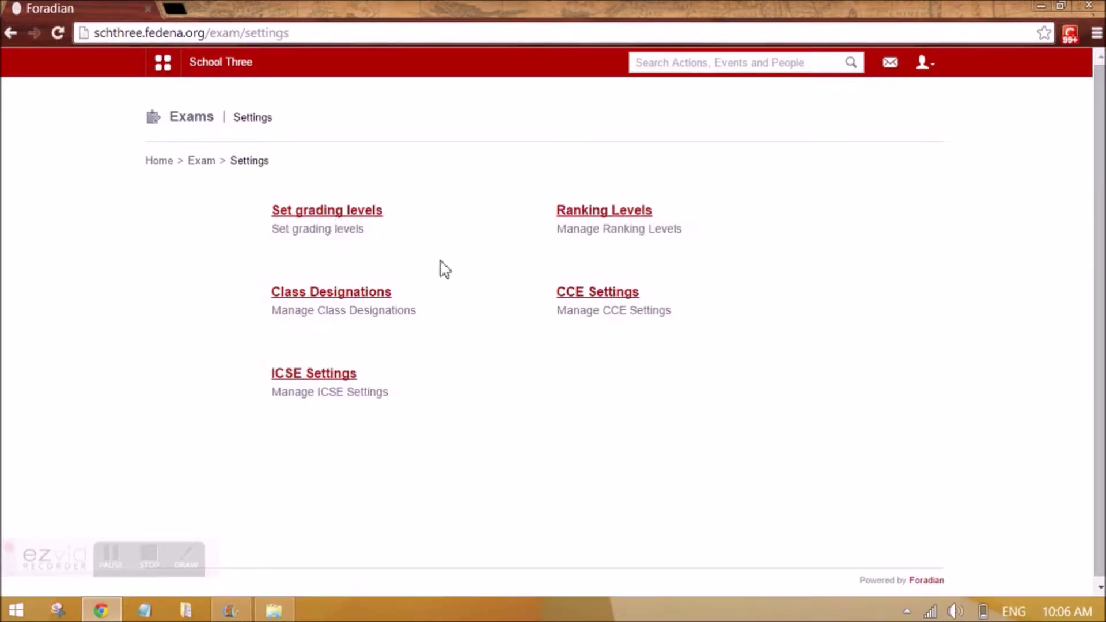
# - Switch to Notepad and write the heading "Scholastic and Co Scholastic" in the blank note
pyautogui.click(155, 569)
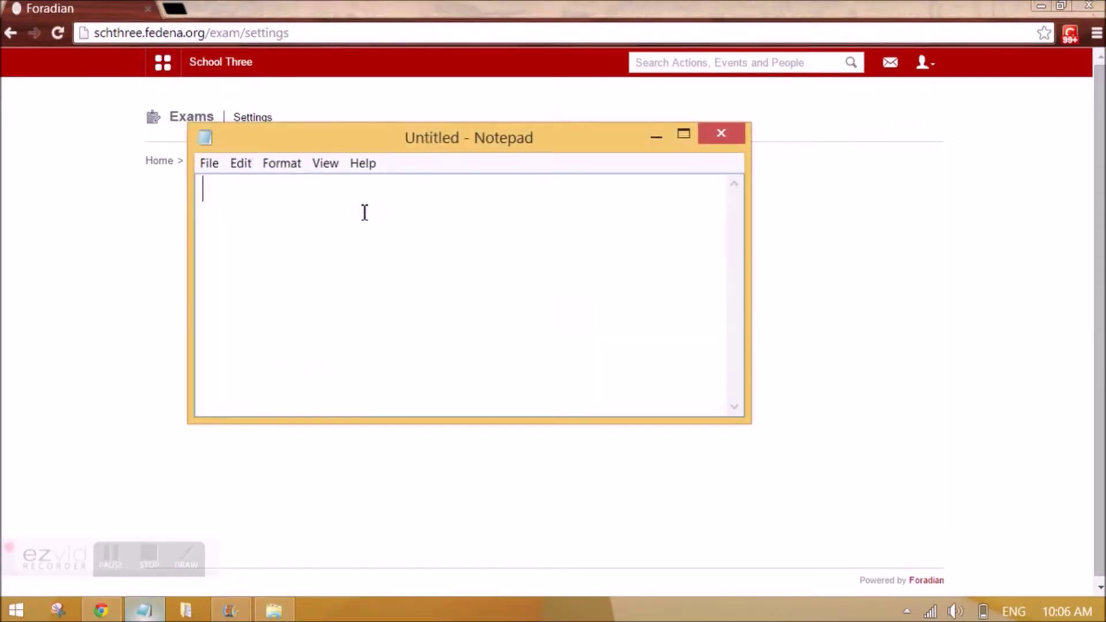
pyautogui.write('lastic and No')
pyautogui.press('BackSpace')
pyautogui.press('BackSpace')
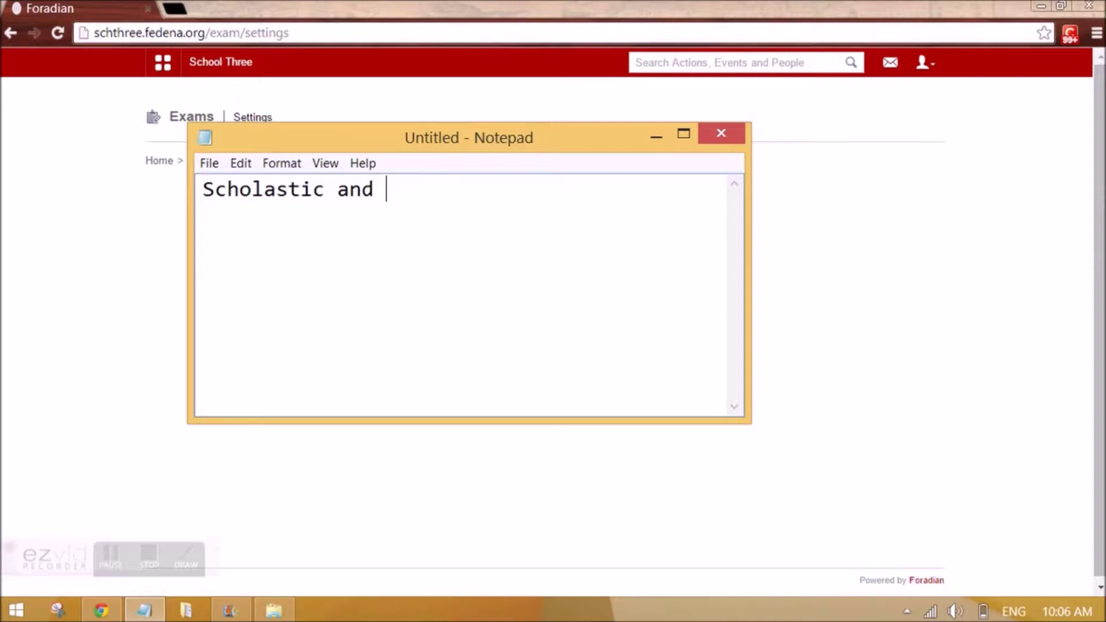
pyautogui.write('Co Scholastic')
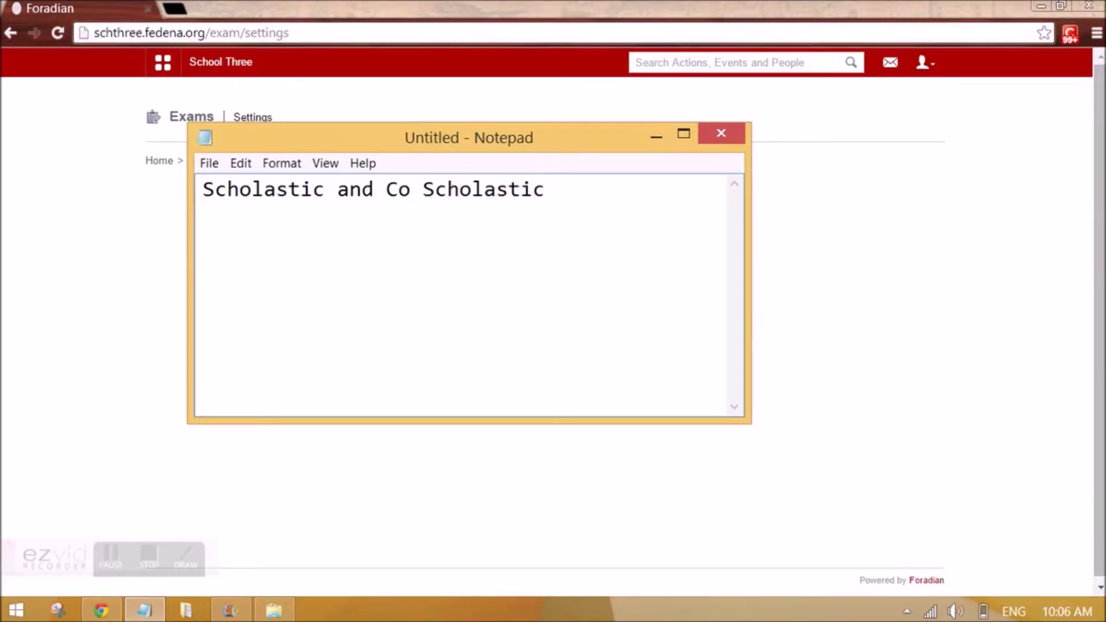
# - Add the line "FAs and SAs ;" below the heading, separated by a blank line
pyautogui.press('BackSpace')
pyautogui.write('As and')
pyautogui.press('BackSpace')
pyautogui.write('nd ')
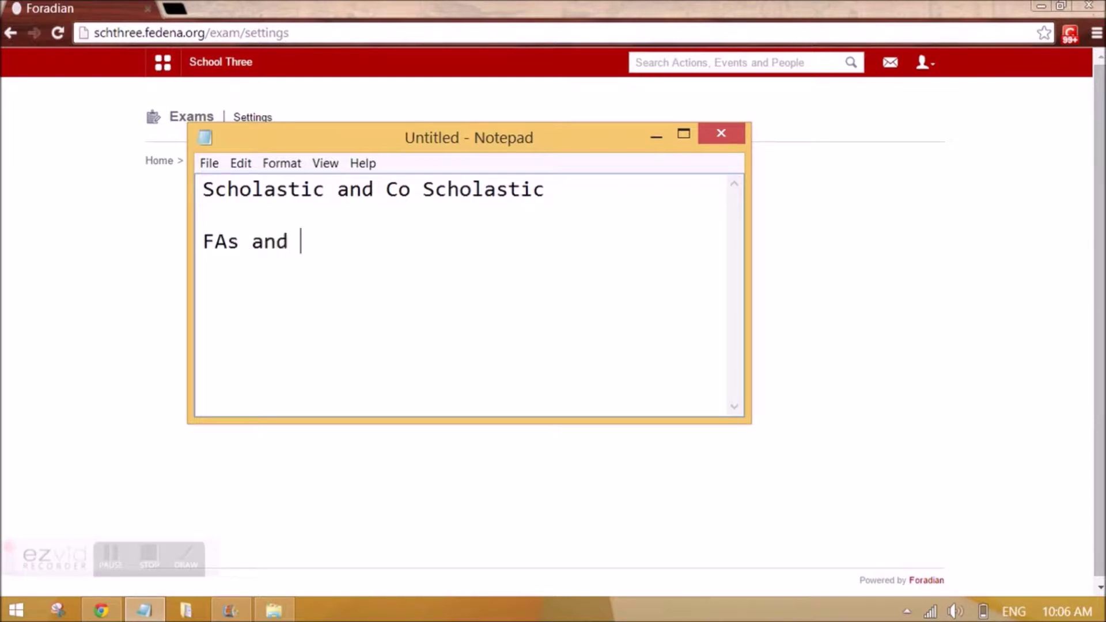
pyautogui.write('SA')
# - Add the line "9 point grading system ; 5 point grading system" and widen the note window so it fits on one line
pyautogui.write('9 ')
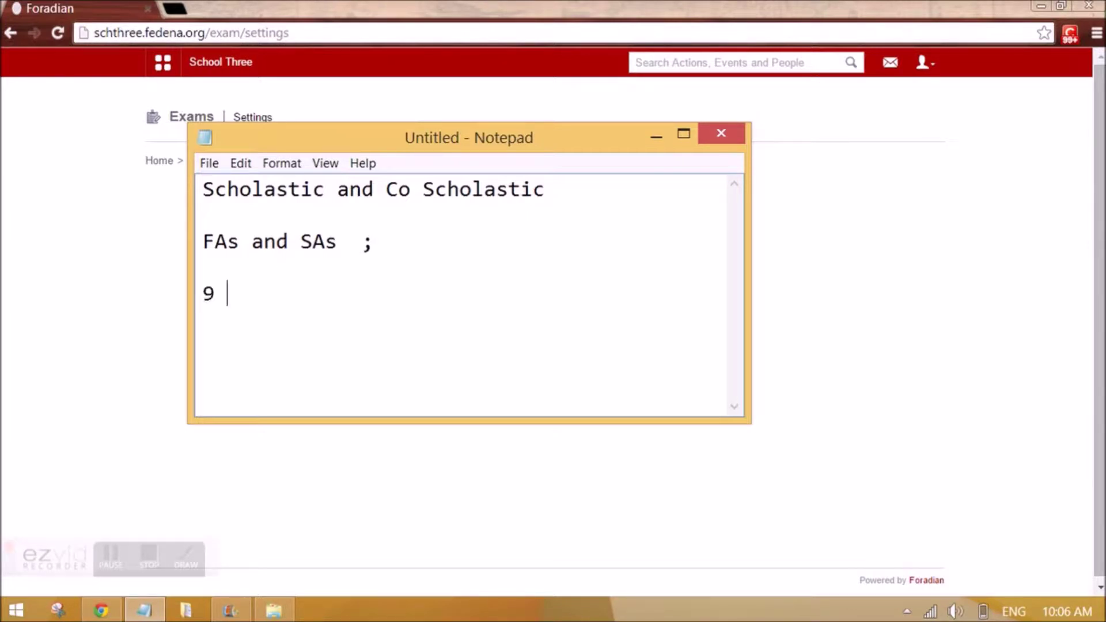
pyautogui.write('point gr')
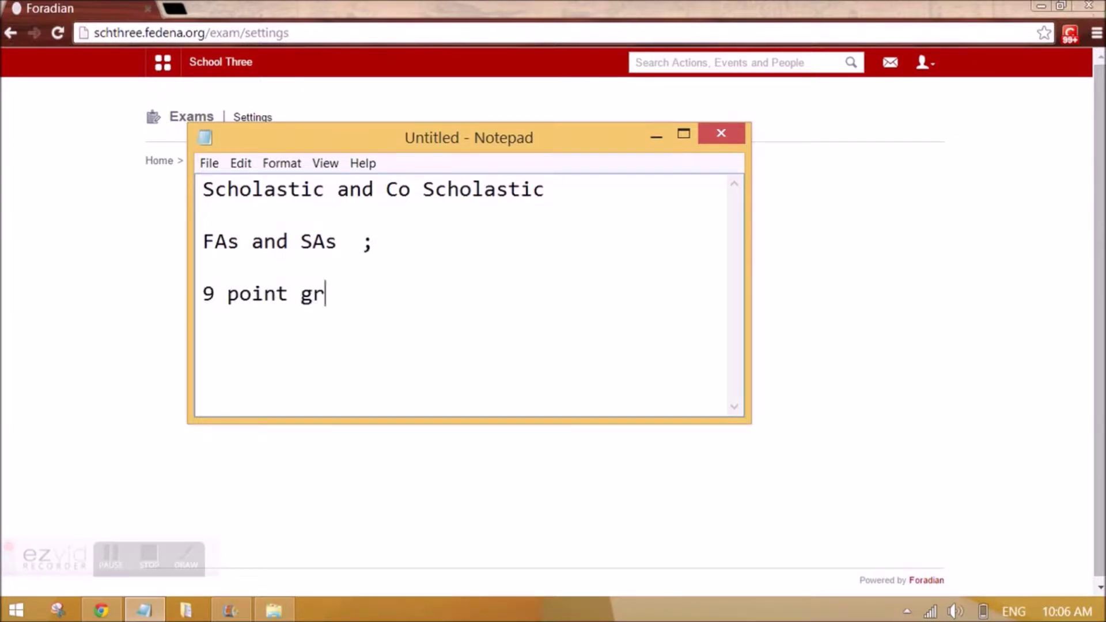
pyautogui.write('adinf st')
pyautogui.write('stem')
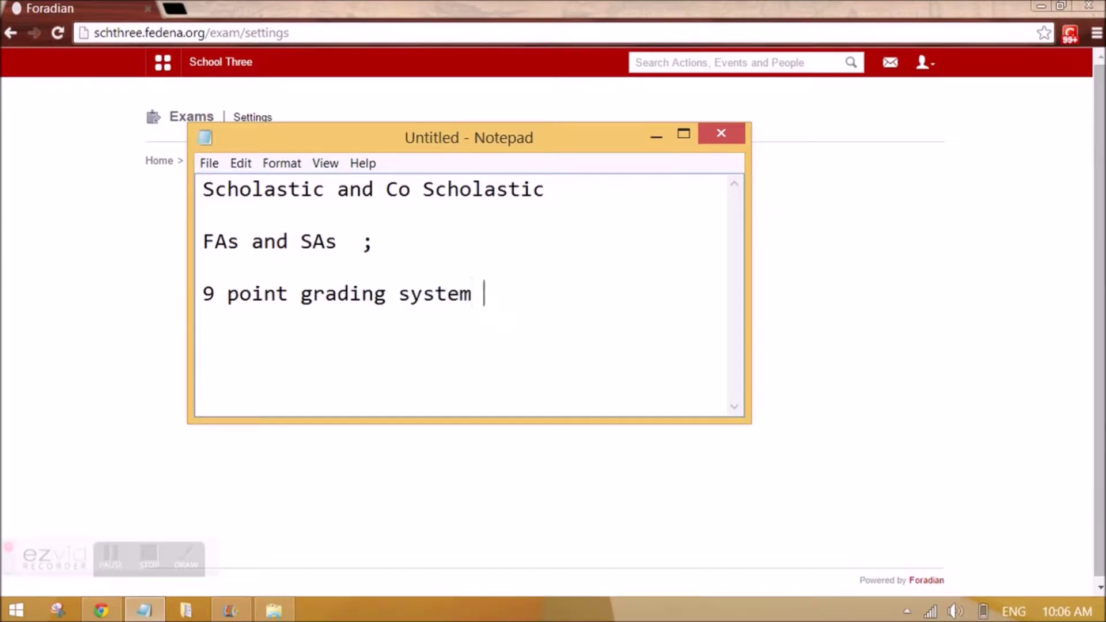
pyautogui.write(' ; 5 poi')
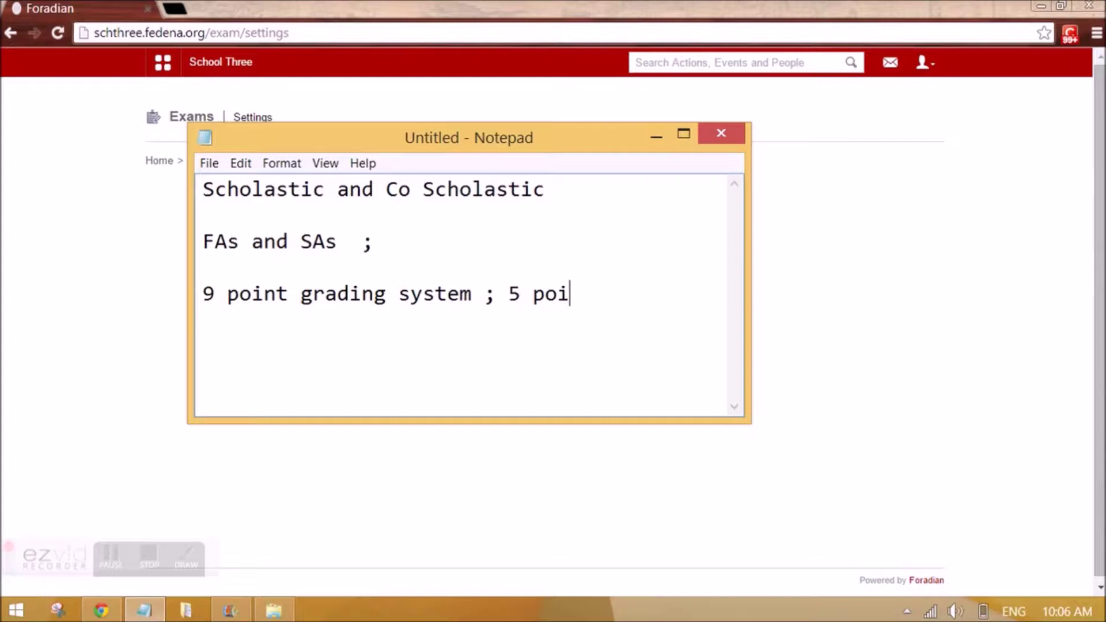
pyautogui.write('nt grading systeem')
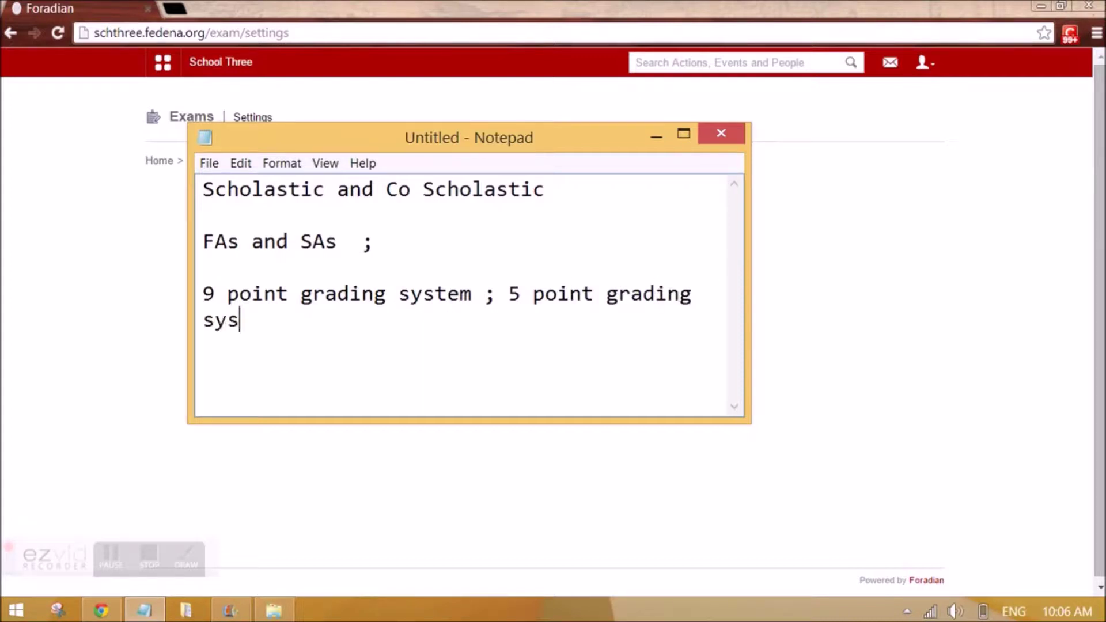
pyautogui.press('BackSpace')
pyautogui.press('BackSpace')
pyautogui.write('m')
pyautogui.moveTo(751, 278); pyautogui.dragTo(927, 265)
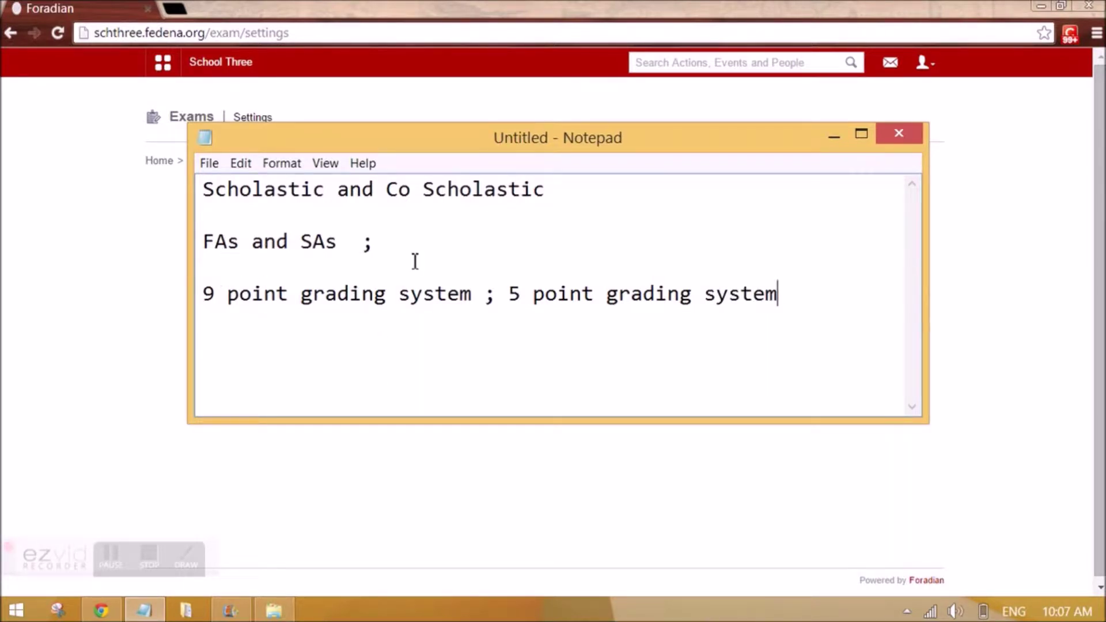
# - Complete the FAs and SAs line with "grades based on extra curricular activities (areas/activities)" and widen the note window in both directions
pyautogui.write('grade ')
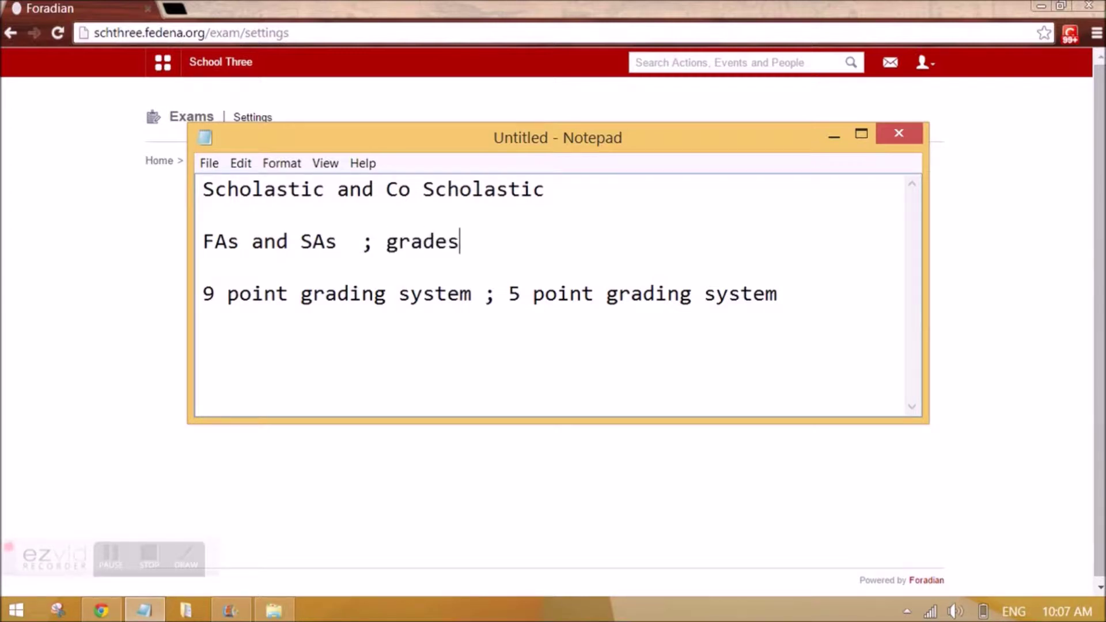
pyautogui.write('based on ')
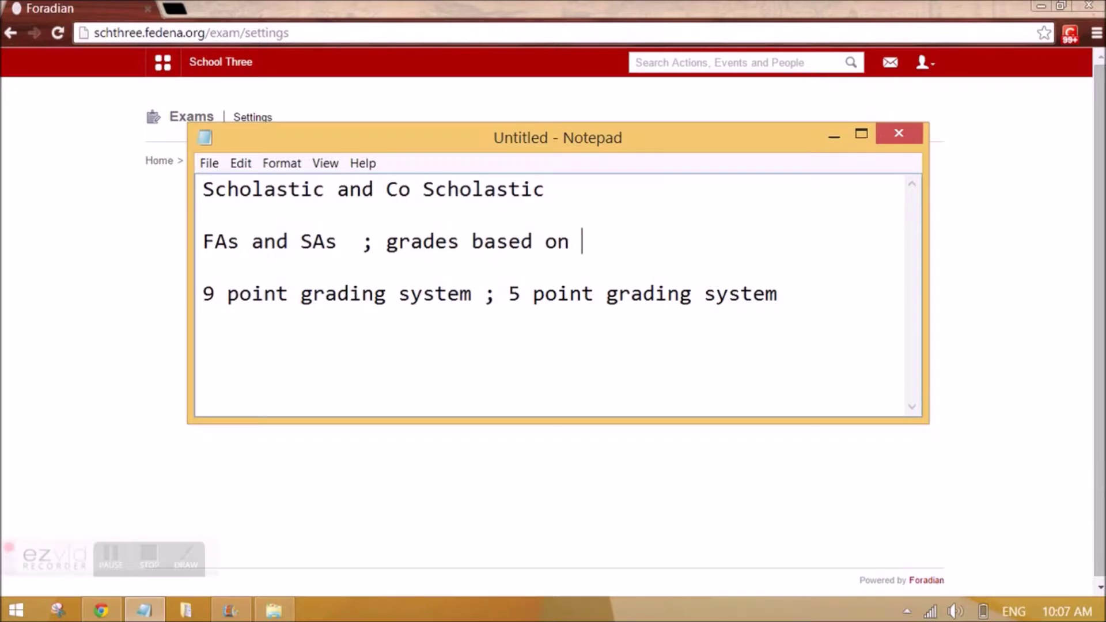
pyautogui.write('extra curricular')
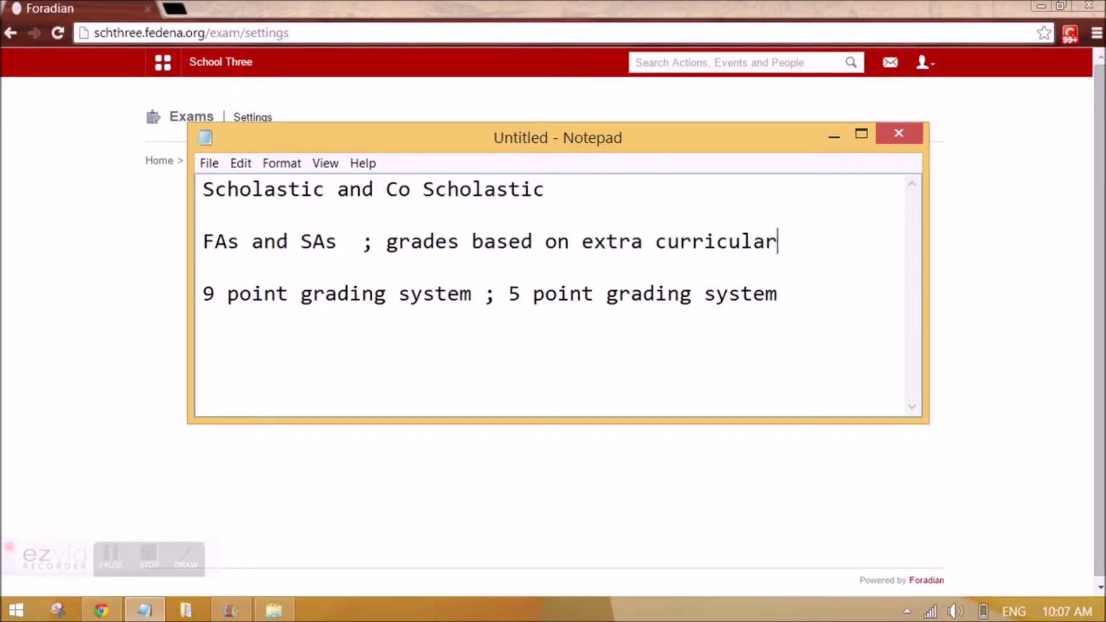
pyautogui.write(' activ')
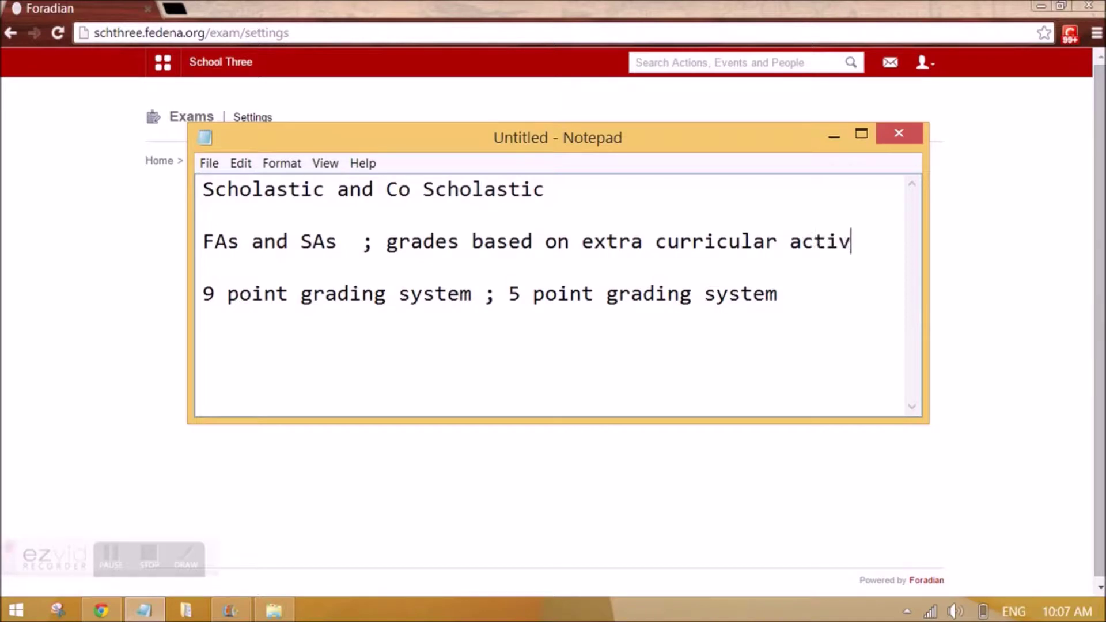
pyautogui.write('iteies')
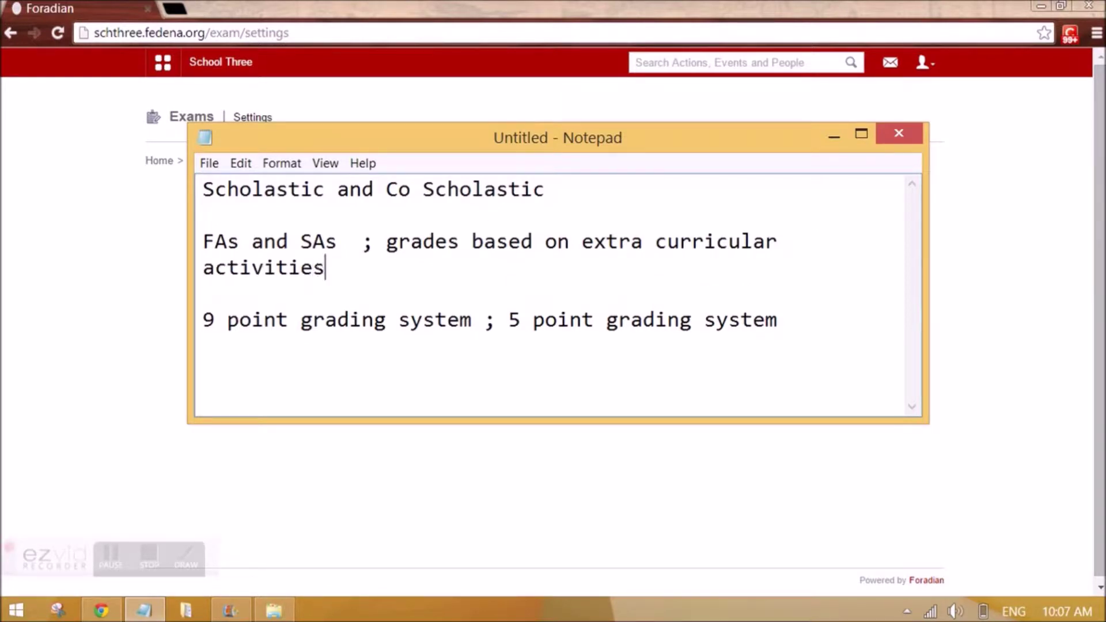
pyautogui.write(' ()areas')
pyautogui.write('/ac')
pyautogui.write('tivit')
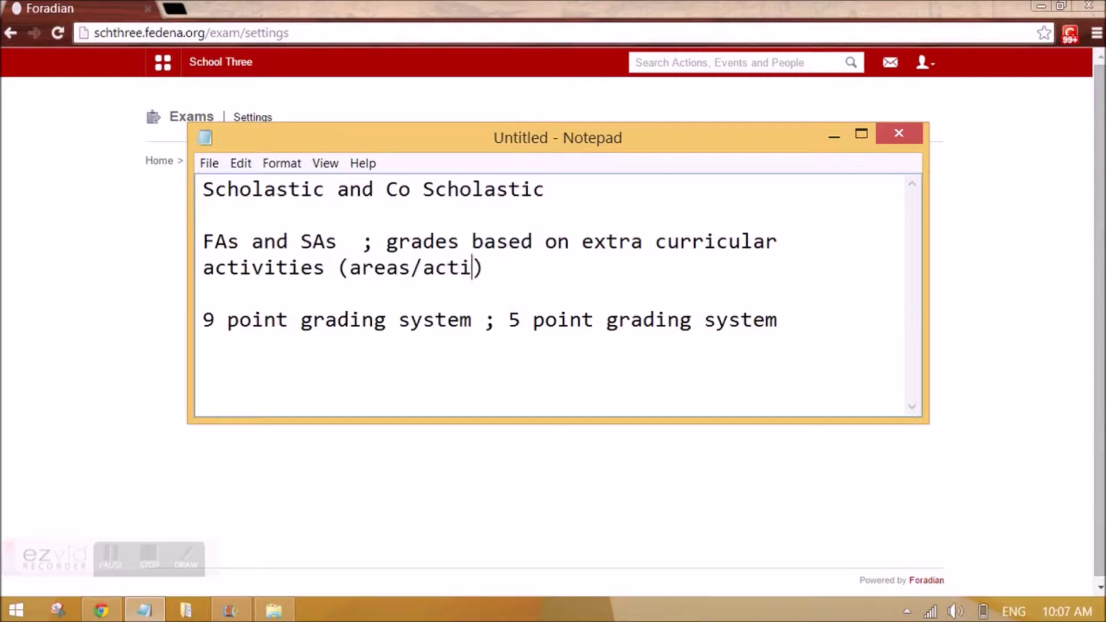
pyautogui.write('ies')
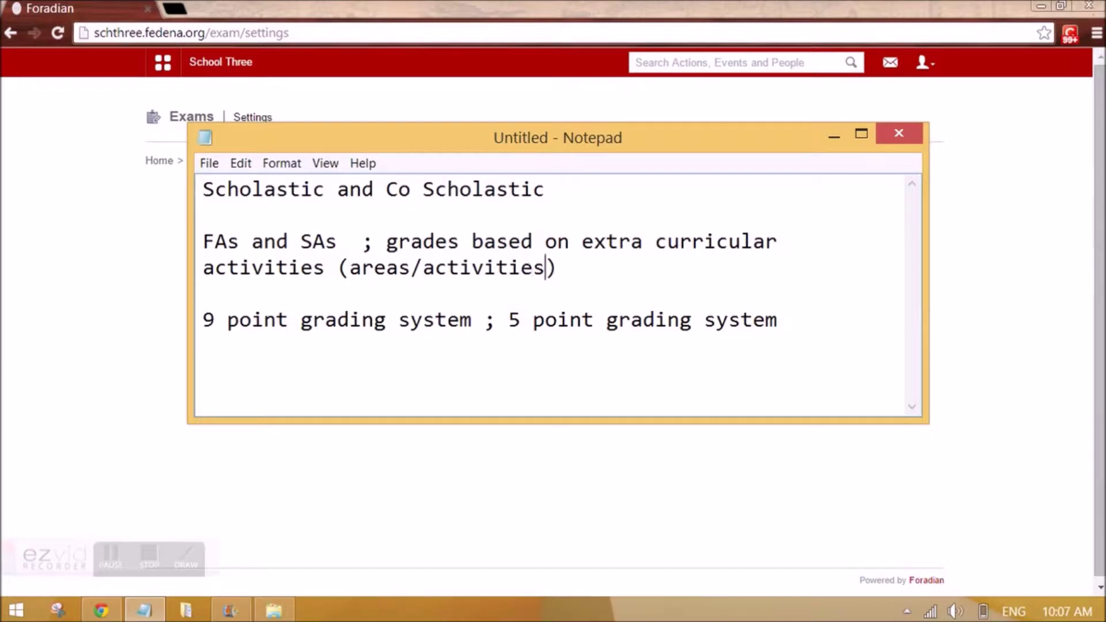
pyautogui.moveTo(931, 288); pyautogui.dragTo(1070, 286)
pyautogui.moveTo(187, 287); pyautogui.dragTo(26, 252)
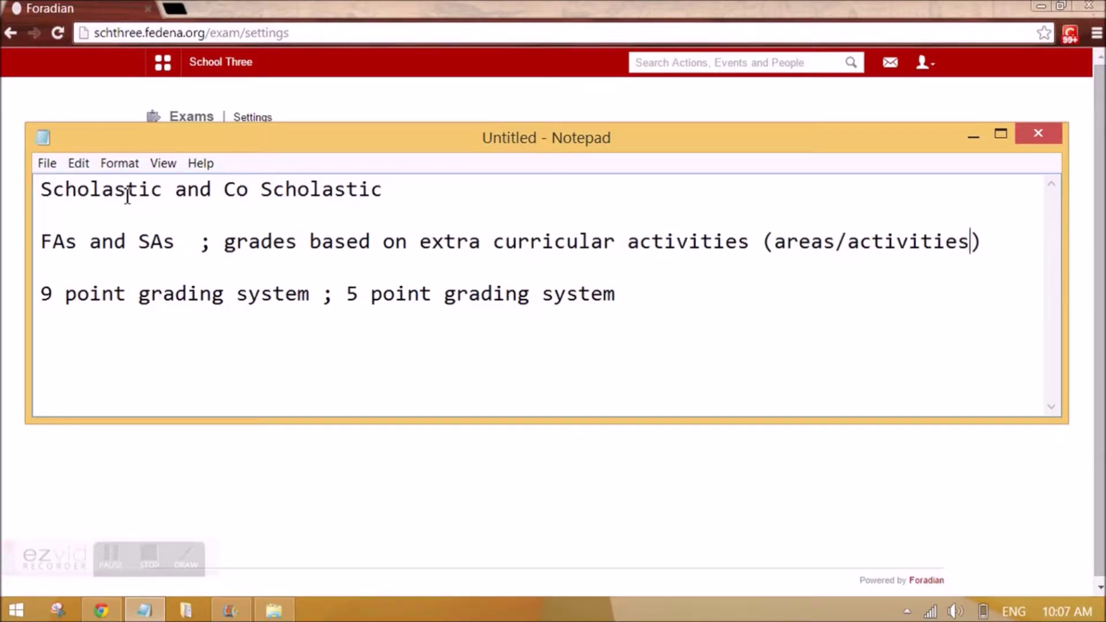
# - Switch back to Fedena, open the grading levels, and compare the grades of batch G3 - A 2014 with the common set
pyautogui.click(372, 520)
pyautogui.click(340, 211)
pyautogui.click(274, 217)
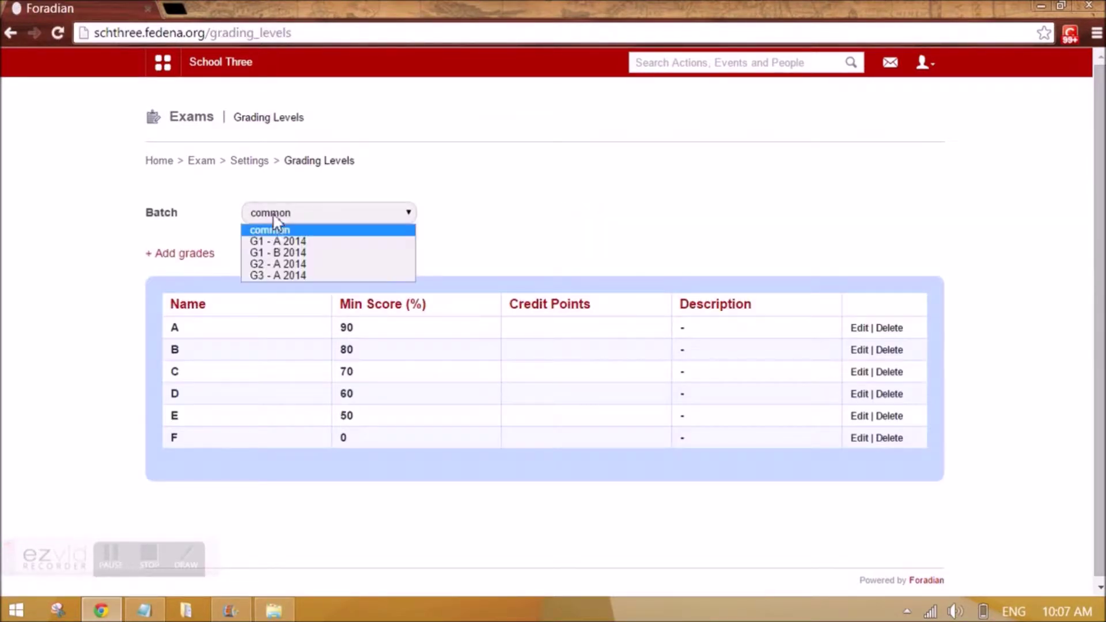
pyautogui.click(289, 276)
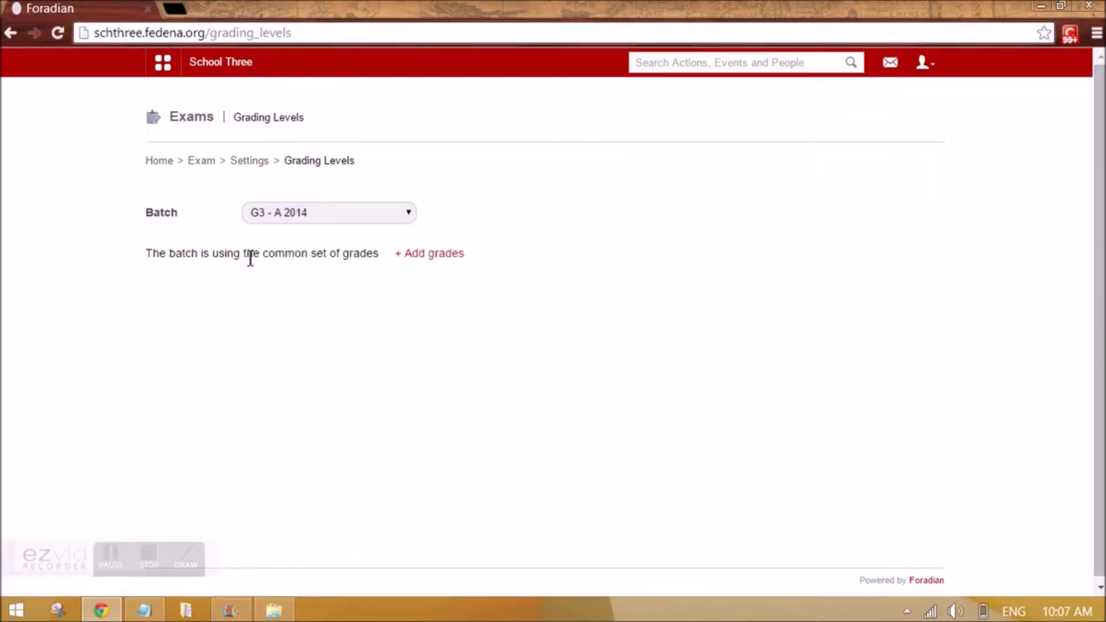
pyautogui.click(338, 223)
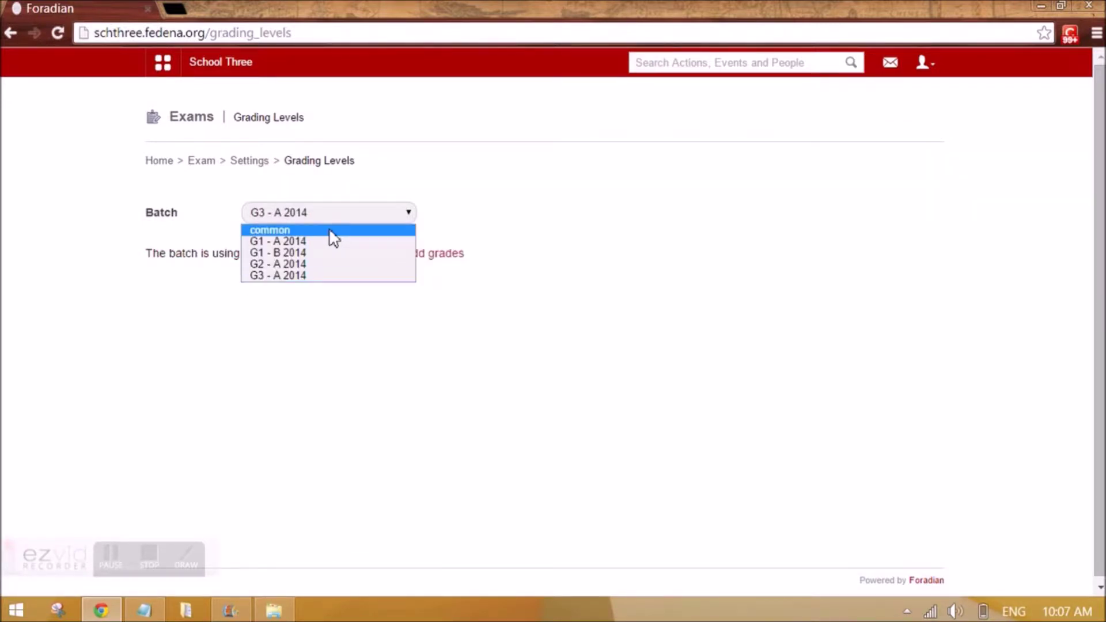
pyautogui.click(330, 231)
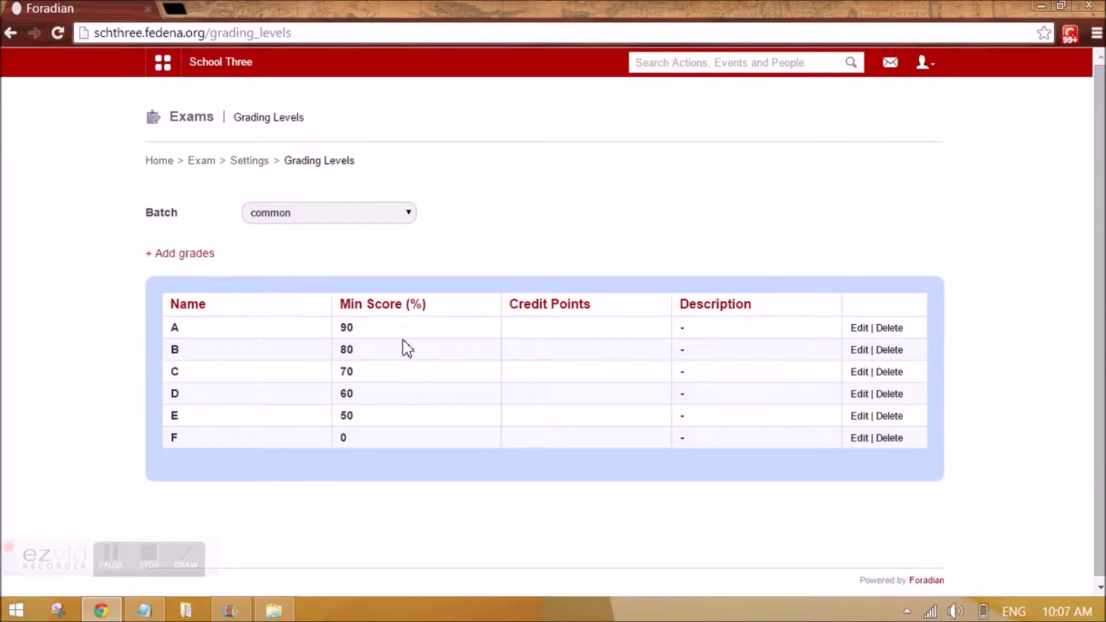
# - Add grade A to batch G3 - A 2014 with minimum score 90, description "scholastic grade" and 9 credit points
pyautogui.click(352, 217)
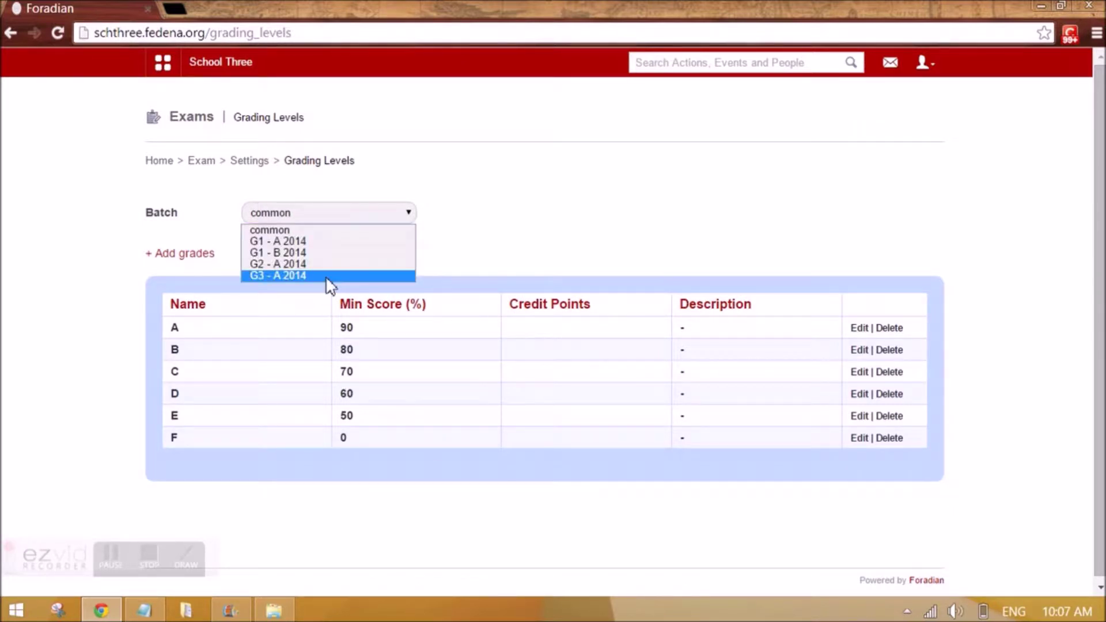
pyautogui.click(328, 277)
pyautogui.click(423, 253)
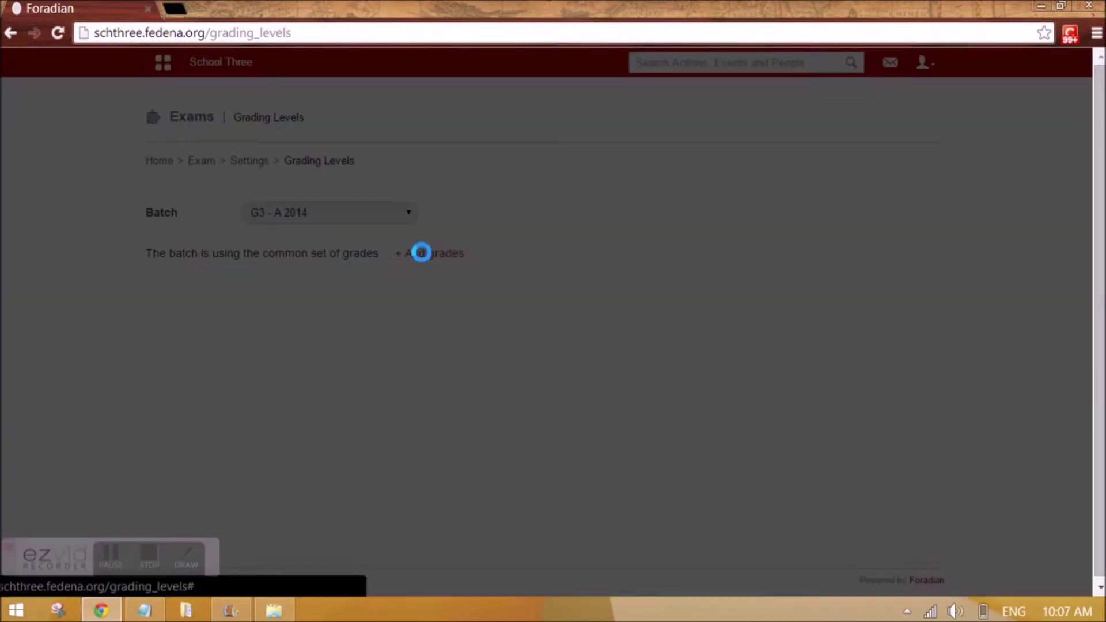
pyautogui.click(511, 170)
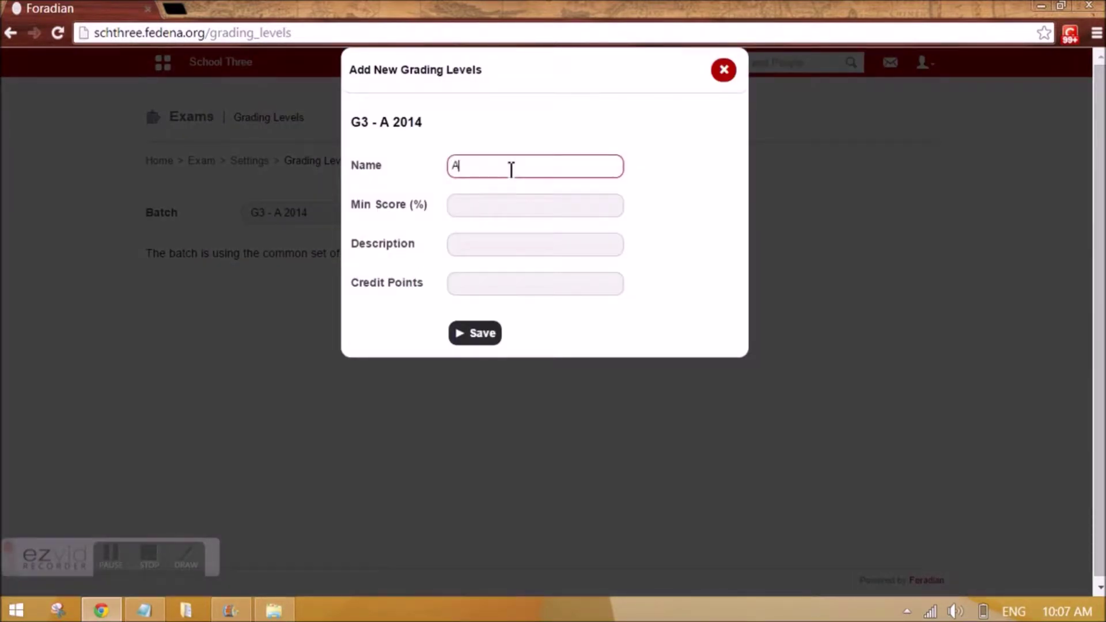
pyautogui.press('Tab')
pyautogui.write('90')
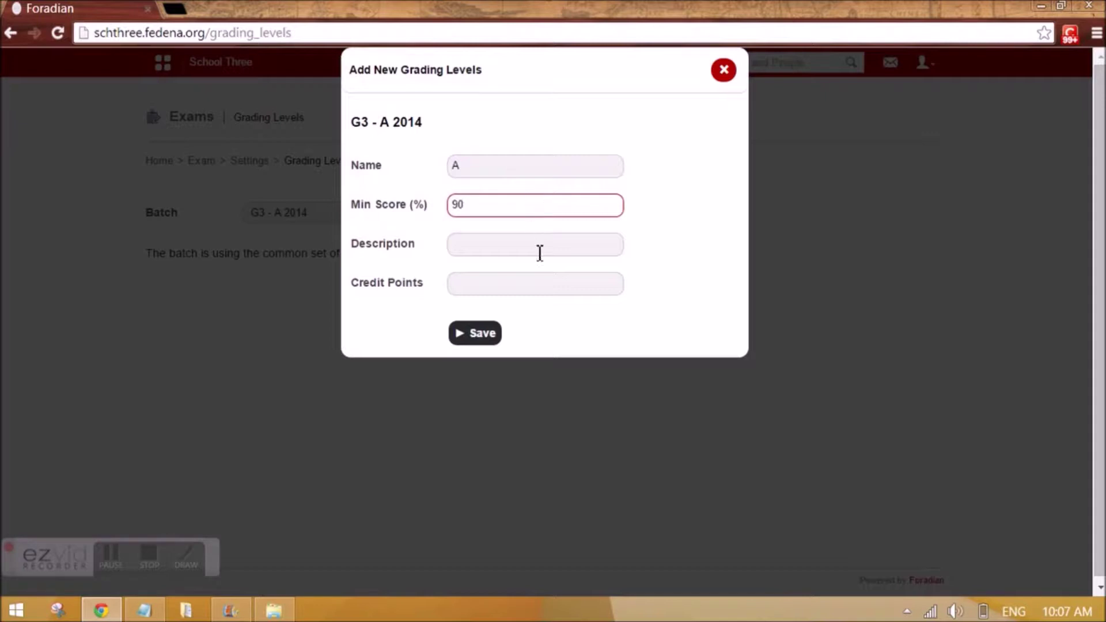
pyautogui.click(535, 246)
pyautogui.write('scholas')
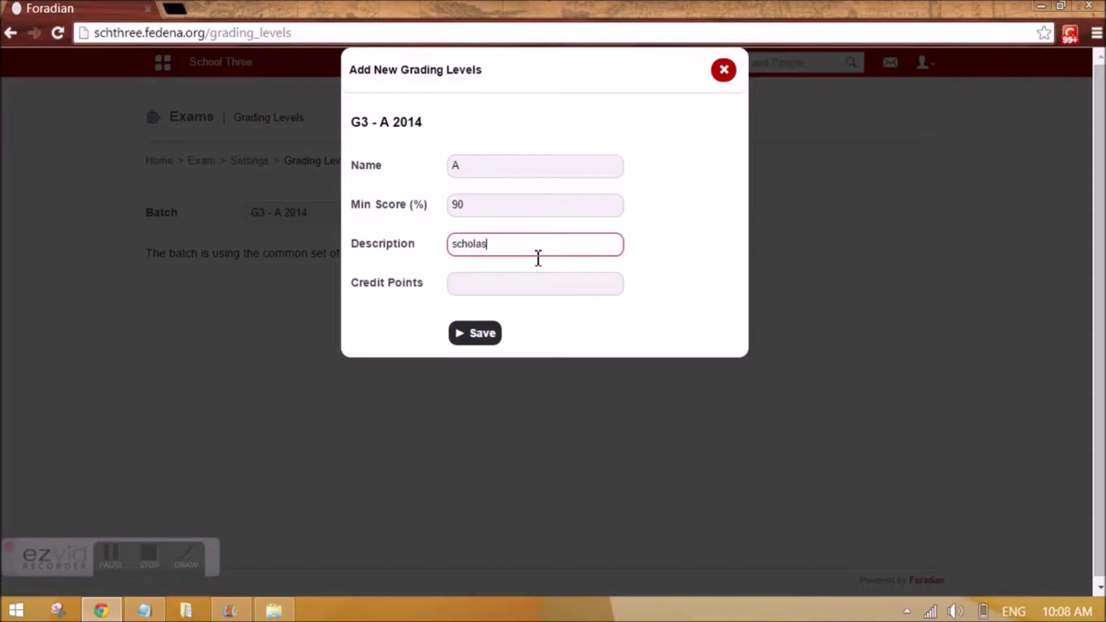
pyautogui.hotkey('shift', 'Left')
pyautogui.hotkey('shift', 'Left')
pyautogui.hotkey('shift', 'Left')
pyautogui.hotkey('shift', 'Left')
pyautogui.hotkey('shift', 'Left')
pyautogui.hotkey('shift', 'Left')
pyautogui.hotkey('shift', 'Left')
pyautogui.hotkey('shift', 'Left')
pyautogui.hotkey('shift', 'Left')
pyautogui.hotkey('shift', 'Left')
pyautogui.hotkey('shift', 'Left')
pyautogui.hotkey('shift', 'Left')
pyautogui.hotkey('shift', 'Left')
pyautogui.hotkey('shift', 'Left')
pyautogui.hotkey('shift', 'Left')
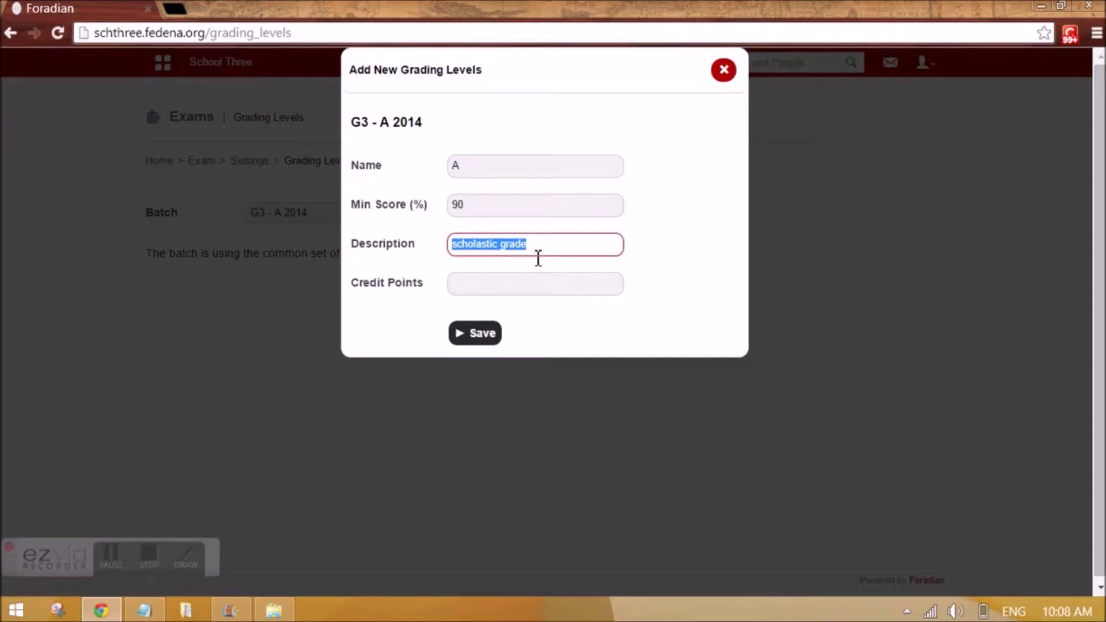
pyautogui.click(521, 285)
pyautogui.write('9')
pyautogui.click(485, 340)
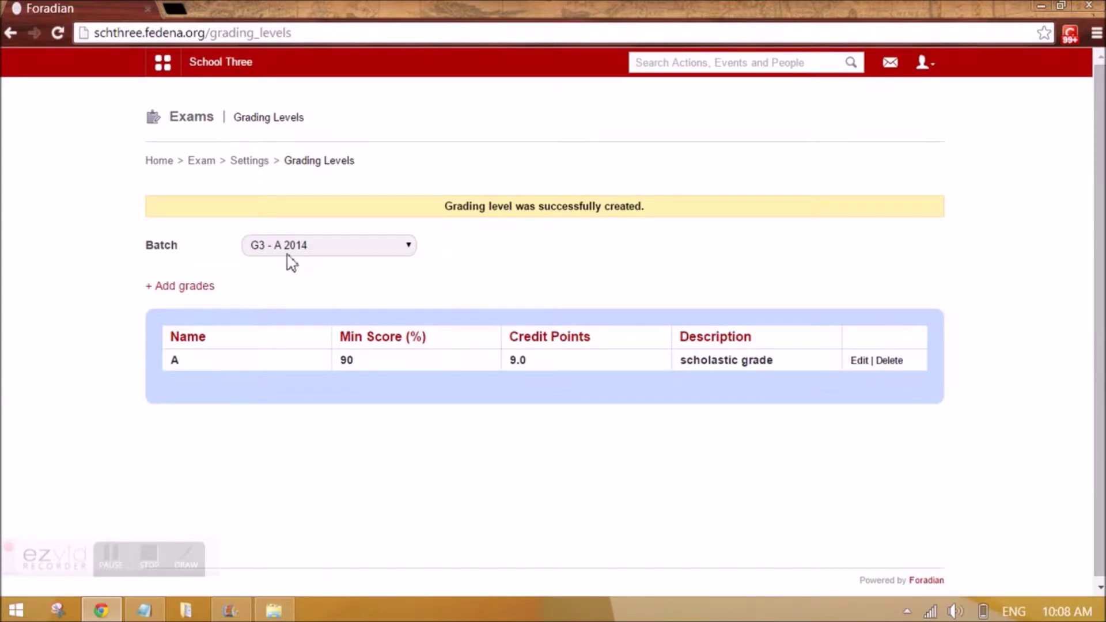
# - Add grade B to batch G3 - A 2014 with minimum score 80, description "scholastic grade" and 8 credit points
pyautogui.click(186, 288)
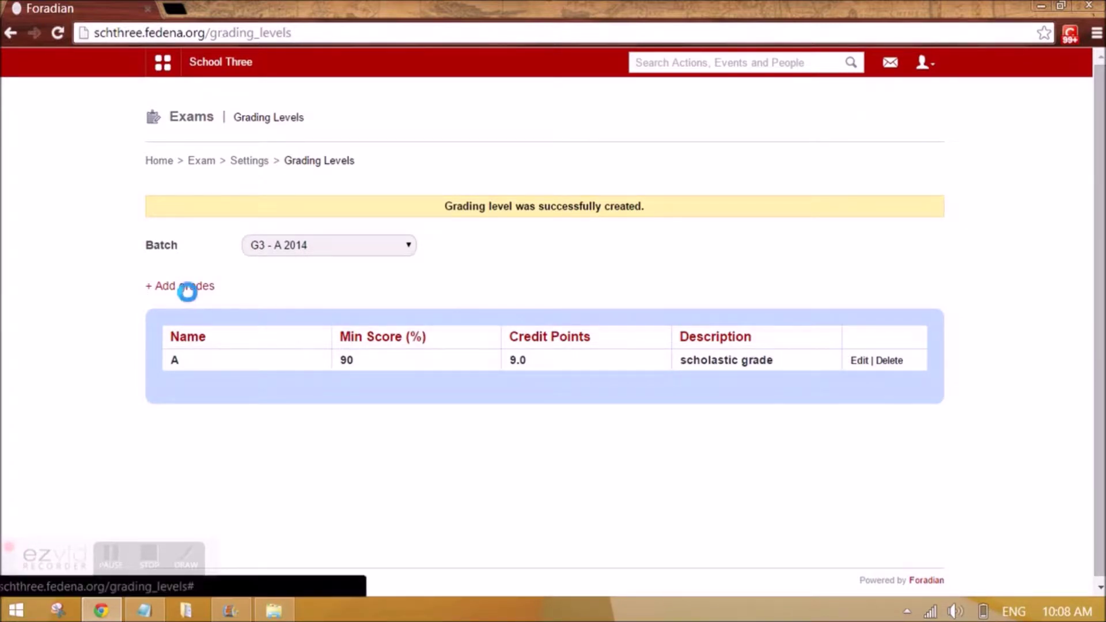
pyautogui.click(462, 172)
pyautogui.write('B')
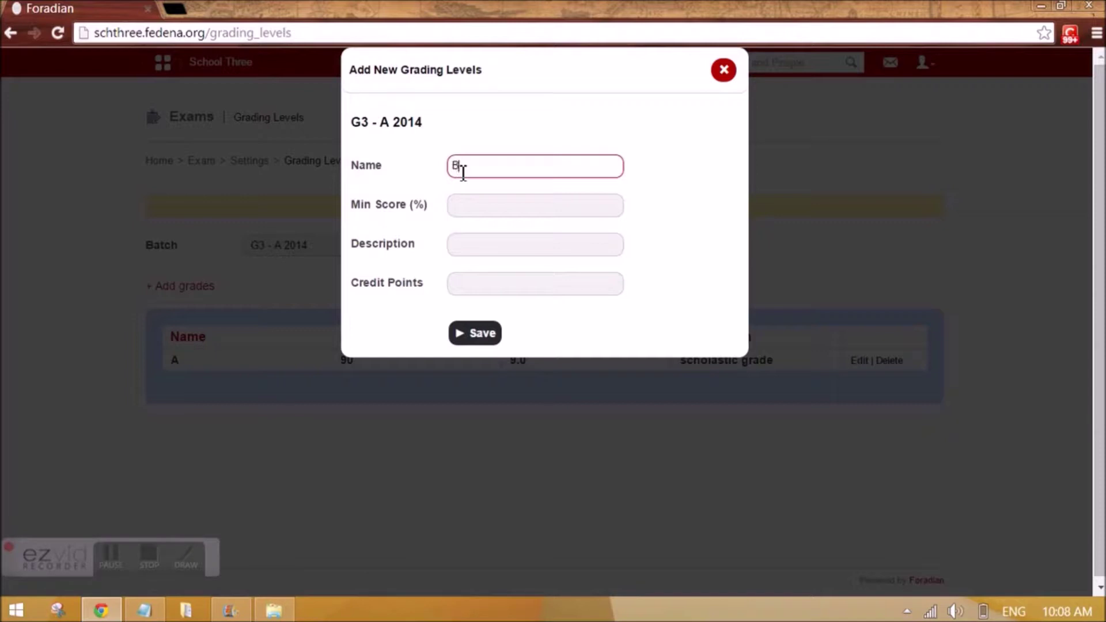
pyautogui.press('Tab')
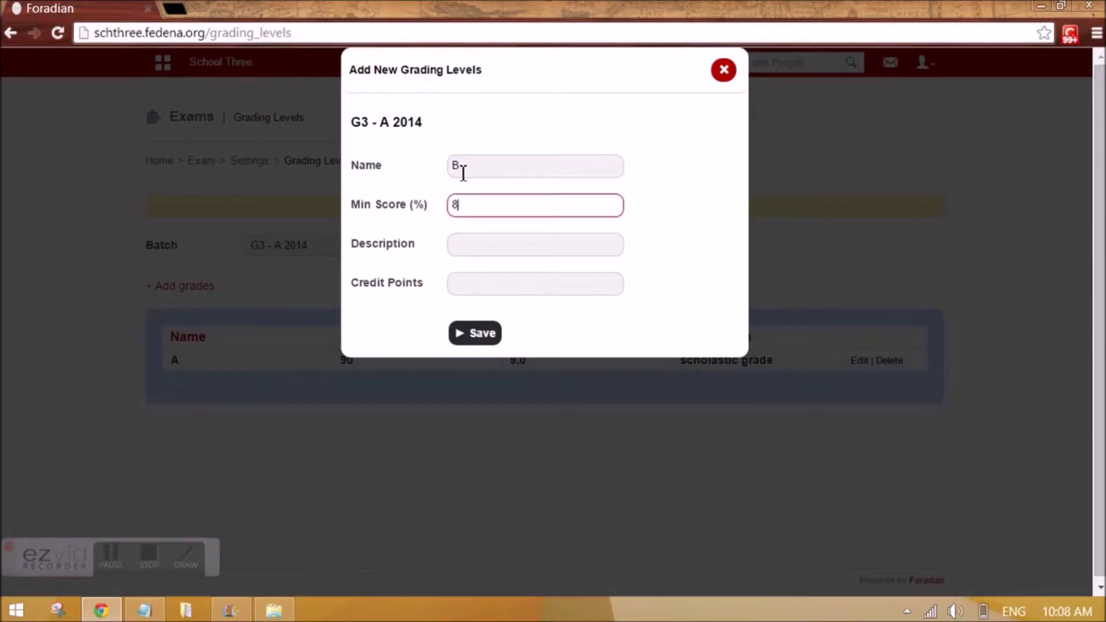
pyautogui.click(482, 242)
pyautogui.write('scholastic grade')
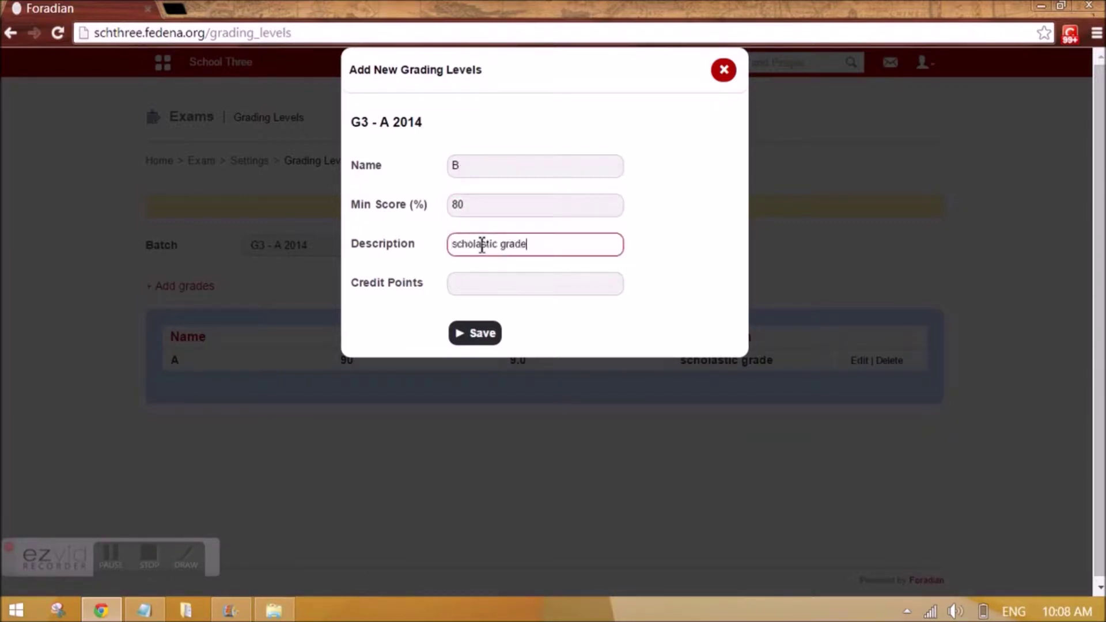
pyautogui.click(495, 293)
pyautogui.write('8')
pyautogui.click(485, 333)
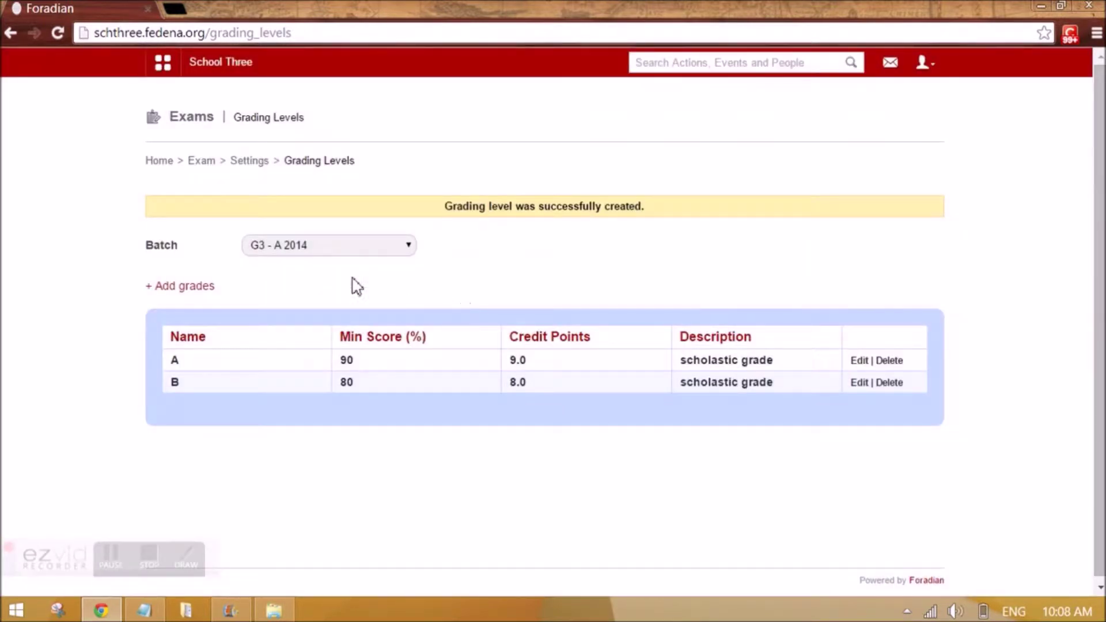
# - Add grade C to batch G3 - A 2014 with minimum score 70, description "scholastic grade" and 7 credit points
pyautogui.click(207, 288)
pyautogui.click(474, 173)
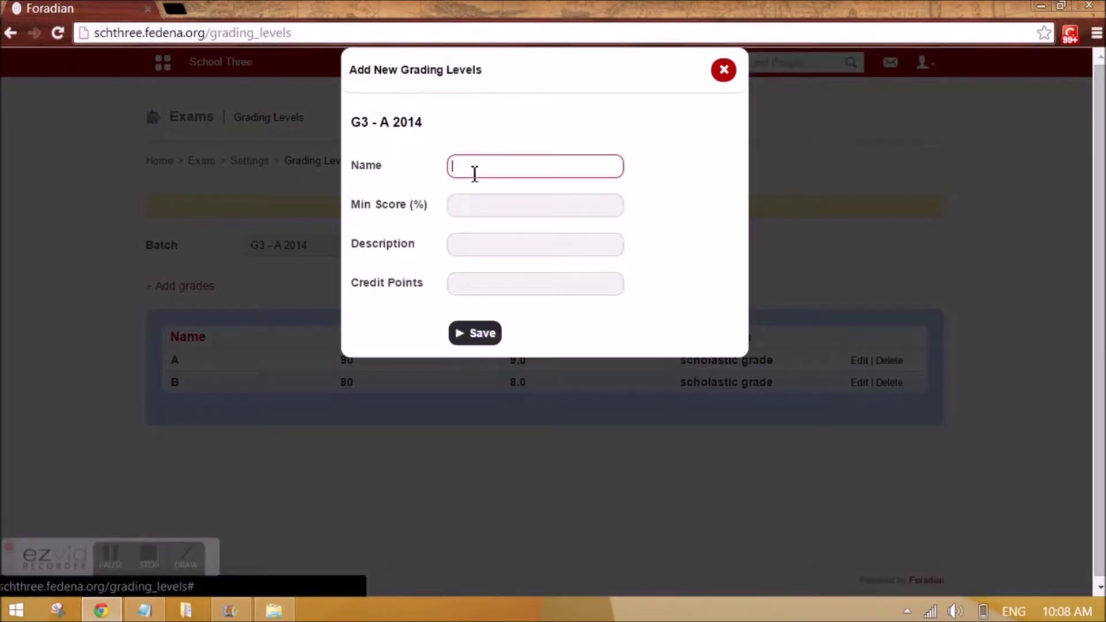
pyautogui.write('C')
pyautogui.click(485, 202)
pyautogui.write('70')
pyautogui.click(467, 240)
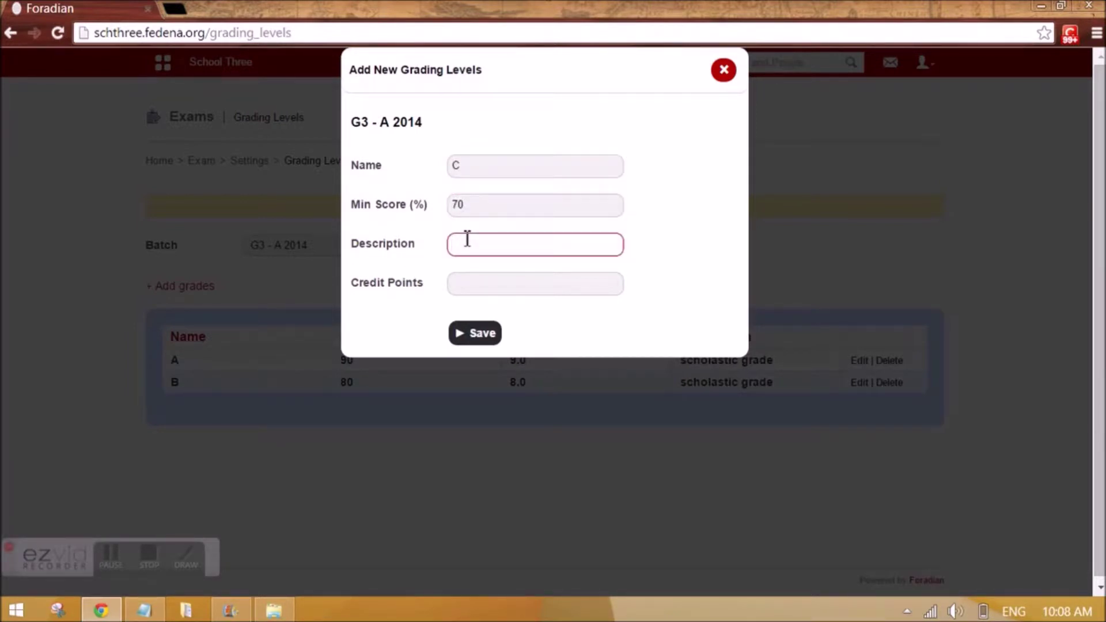
pyautogui.write('scholastic grade')
pyautogui.click(475, 284)
pyautogui.write('7')
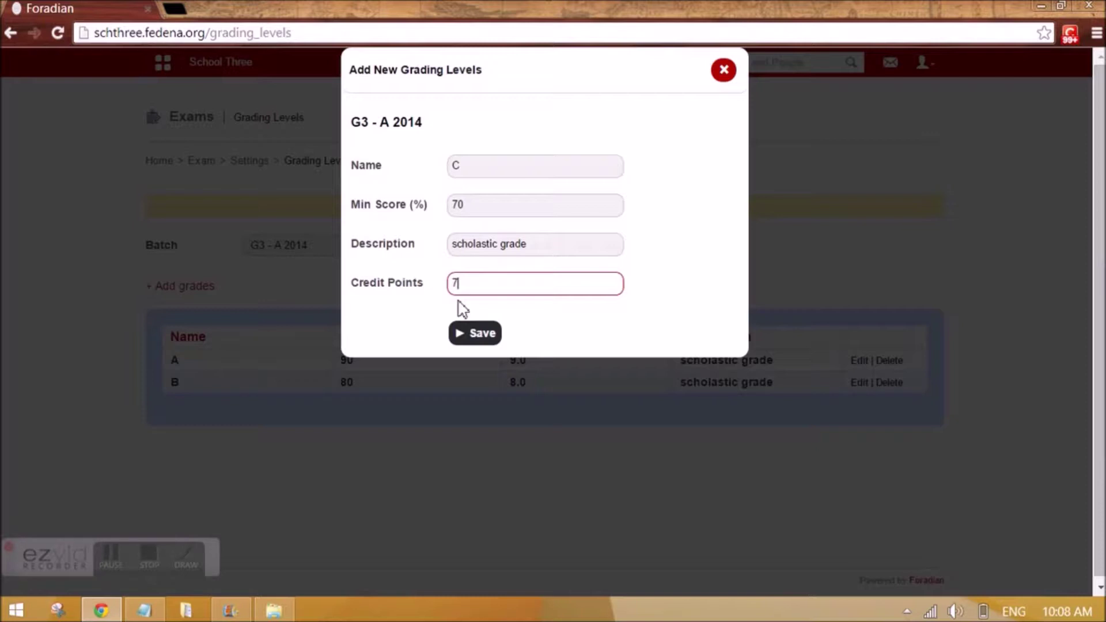
pyautogui.click(477, 336)
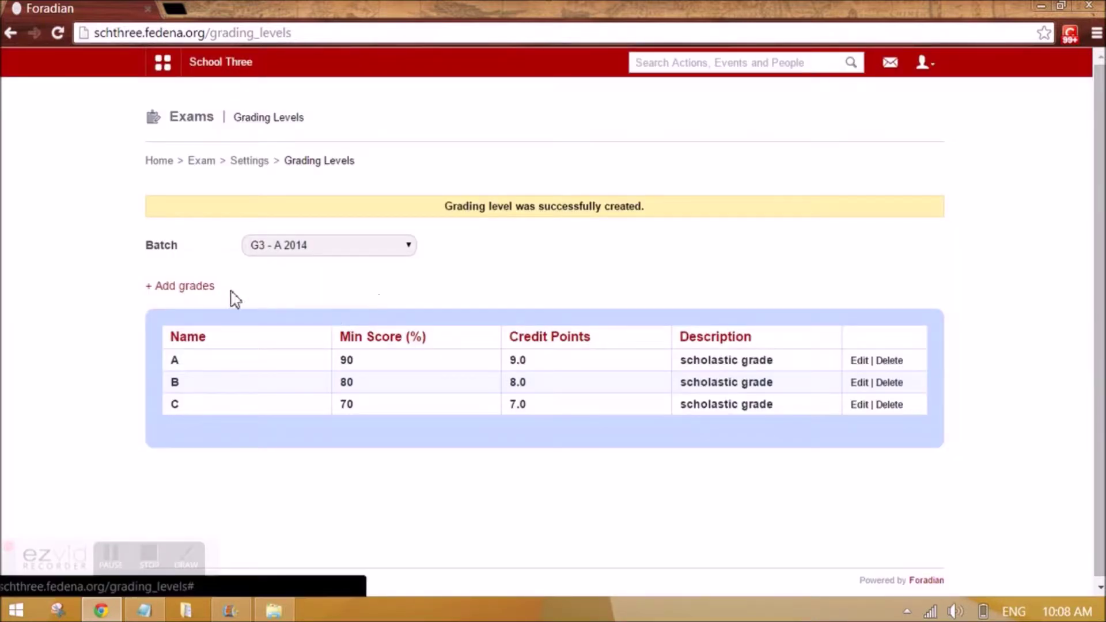
# - Add grade D to batch G3 - A 2014 with minimum score 60, description "scholastic grade" and 6 credit points
pyautogui.click(190, 287)
pyautogui.click(473, 169)
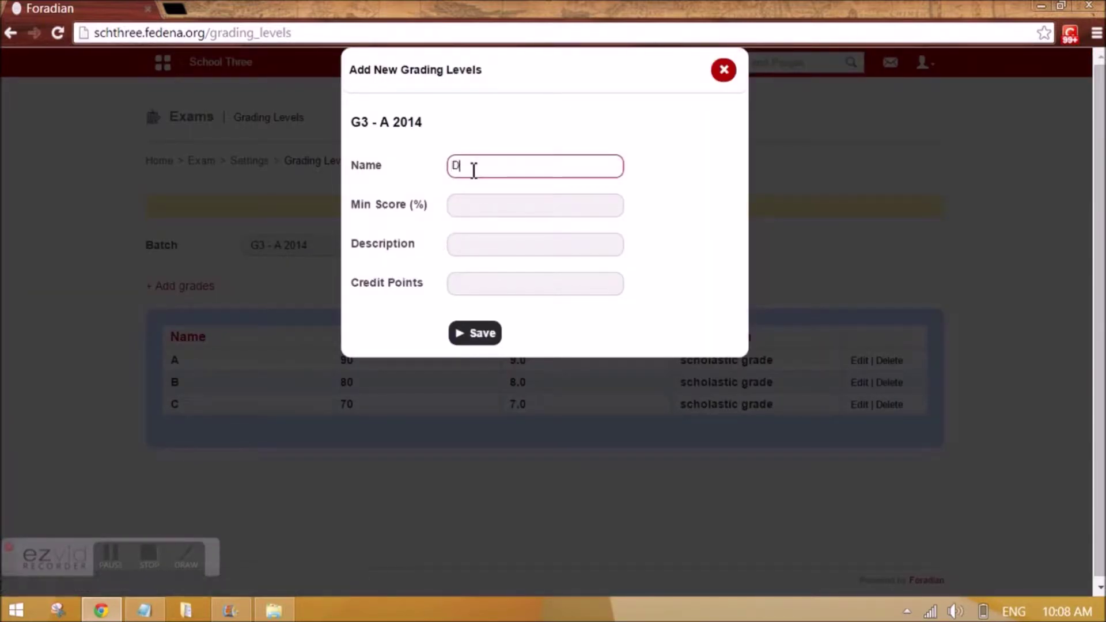
pyautogui.click(461, 198)
pyautogui.write('60')
pyautogui.click(463, 242)
pyautogui.write('scholastic grade')
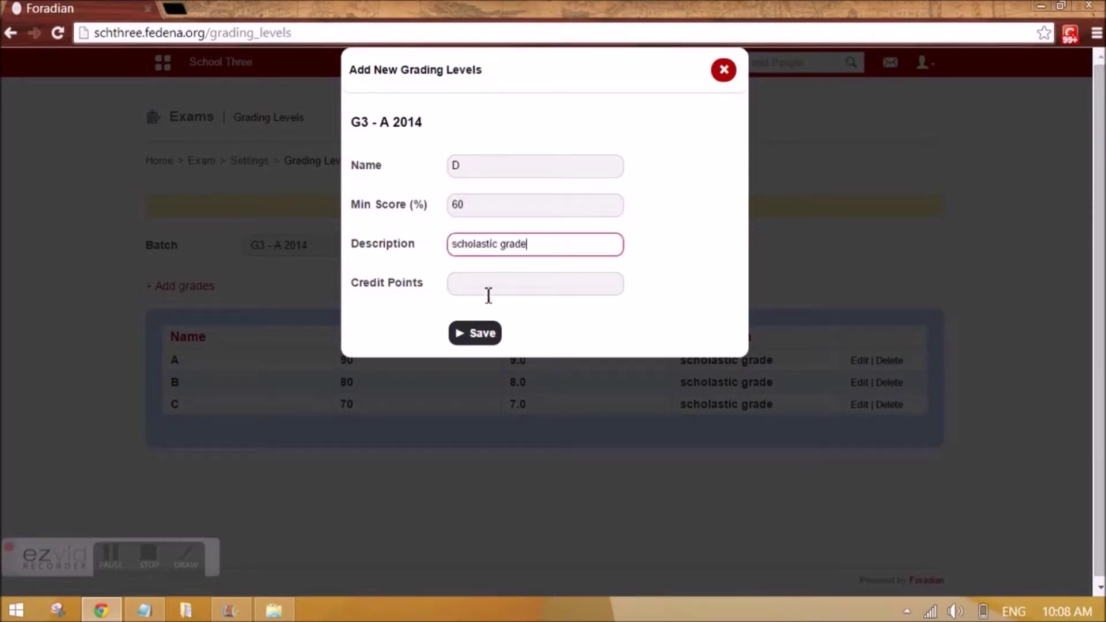
pyautogui.click(488, 294)
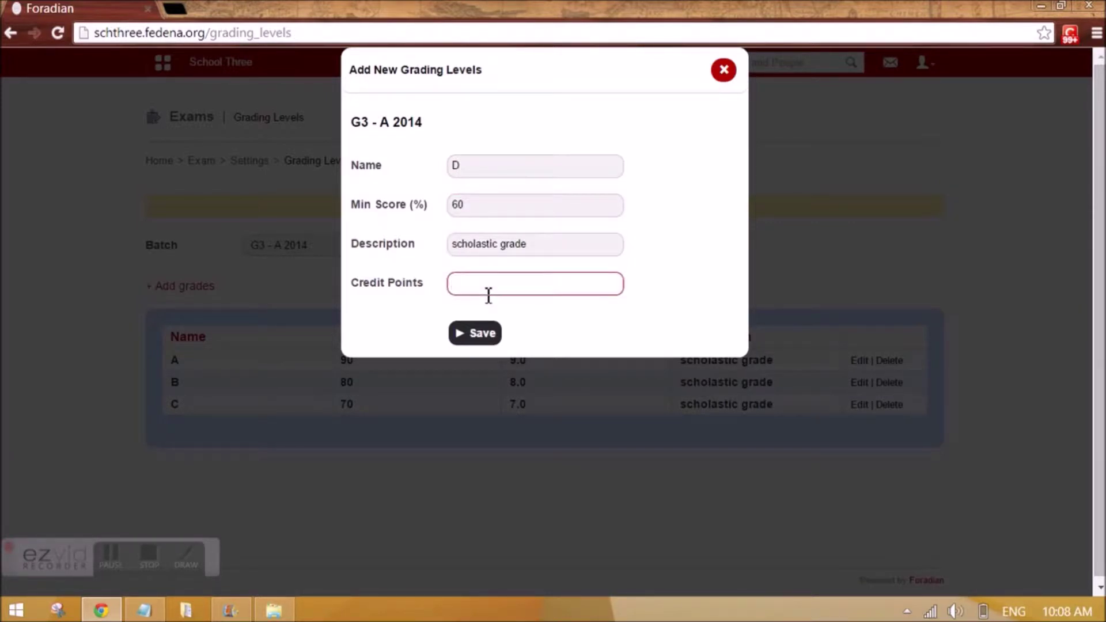
pyautogui.write('6')
pyautogui.click(484, 336)
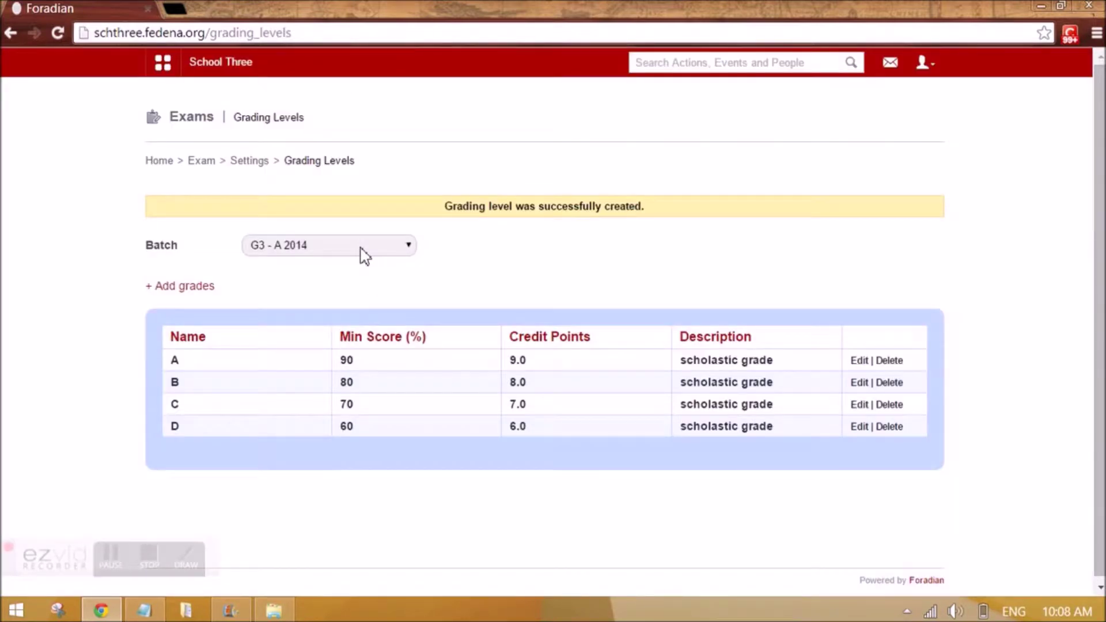
# - Add grade E to batch G3 - A 2014 with minimum score 50, description "scholastic grade" and 5 credit points
pyautogui.click(199, 286)
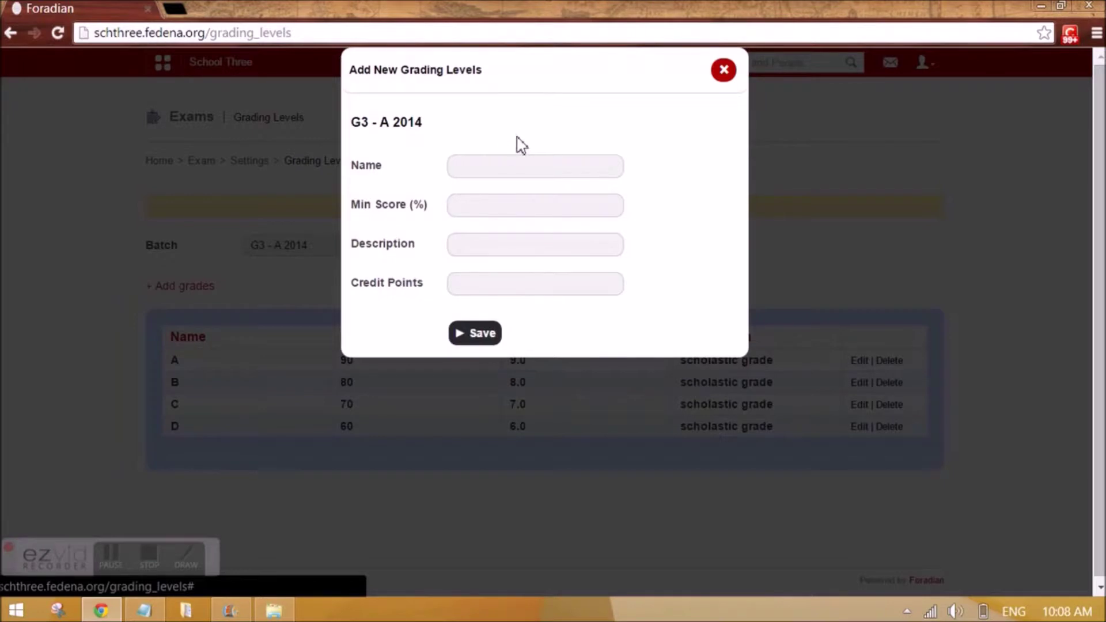
pyautogui.click(497, 170)
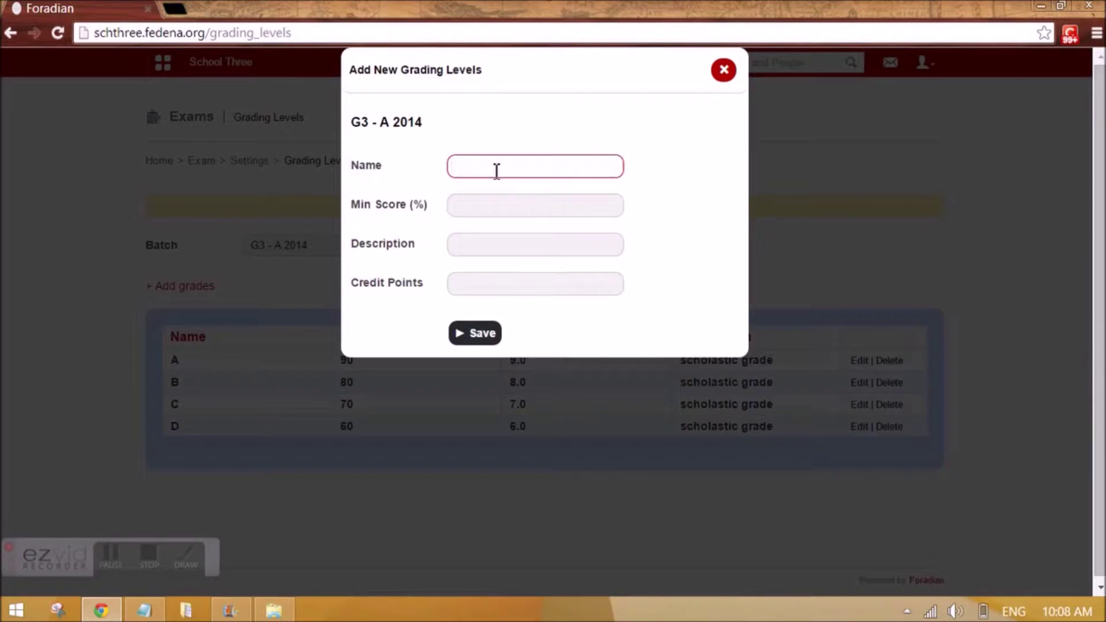
pyautogui.write('E')
pyautogui.press('Tab')
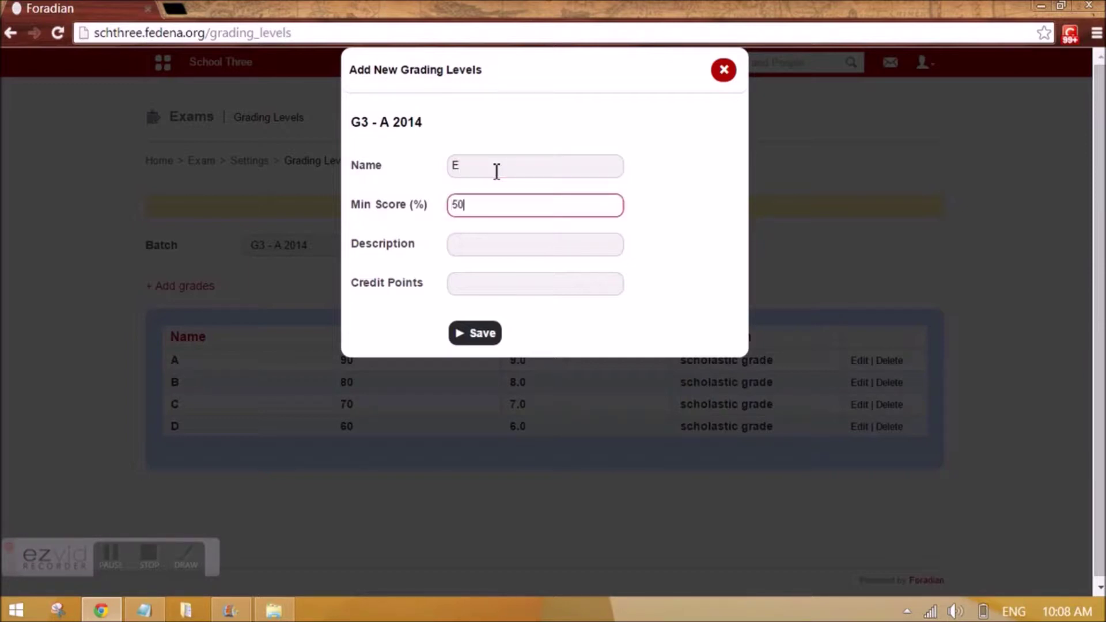
pyautogui.click(468, 247)
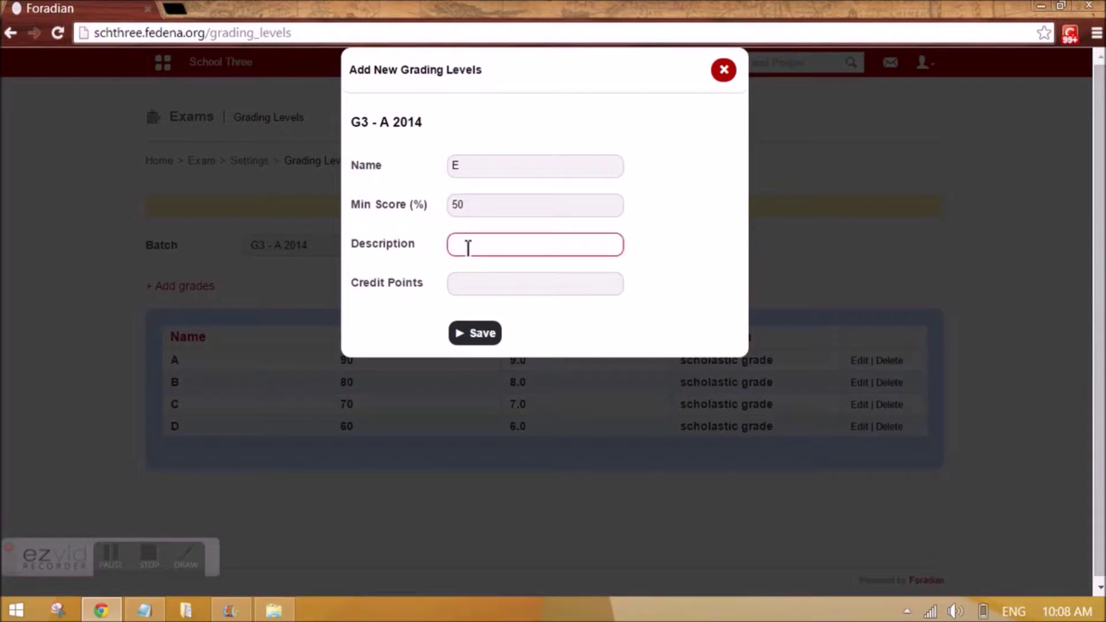
pyautogui.write('scholastic grade')
pyautogui.click(472, 282)
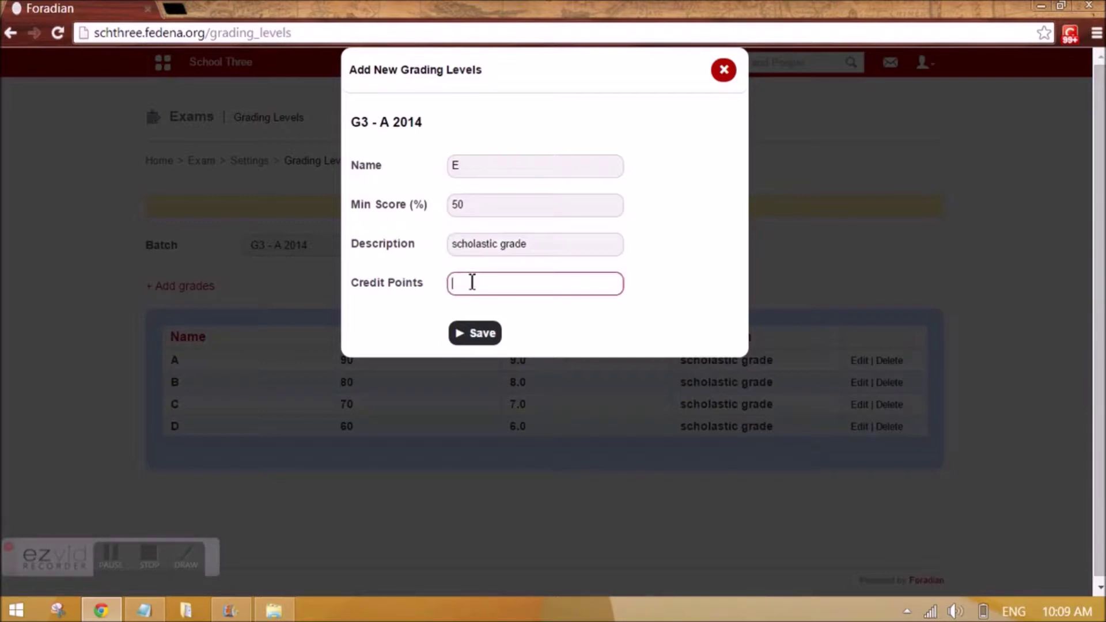
pyautogui.click(481, 338)
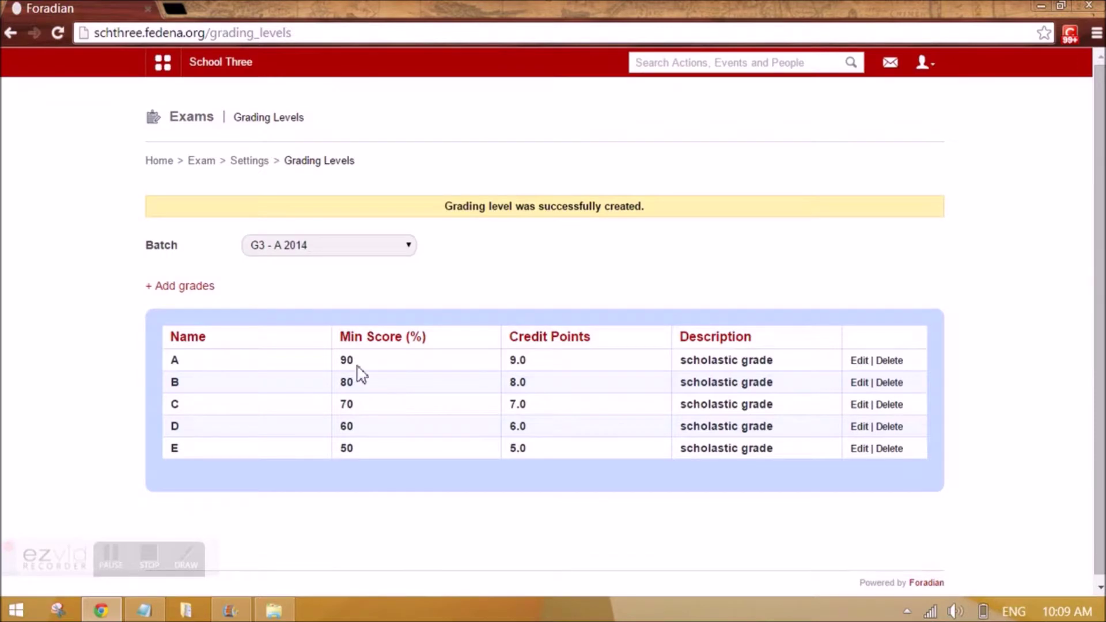
# - Add grade F to batch G3 - A 2014 with minimum score 40, description "scholastic grade" and 4 credit points
pyautogui.click(199, 287)
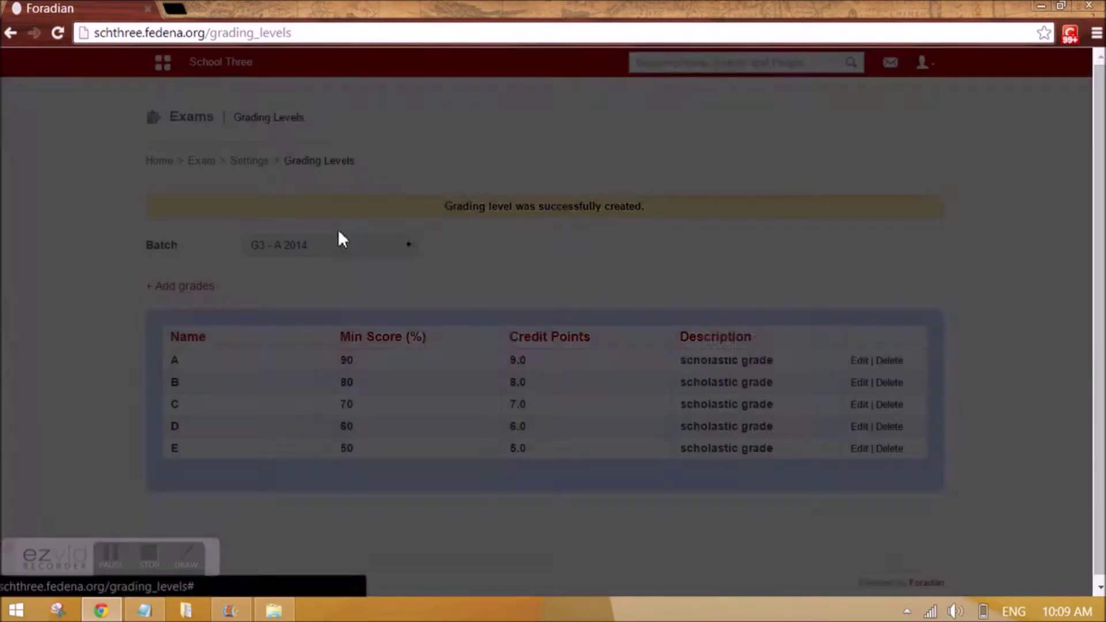
pyautogui.click(471, 167)
pyautogui.write('F')
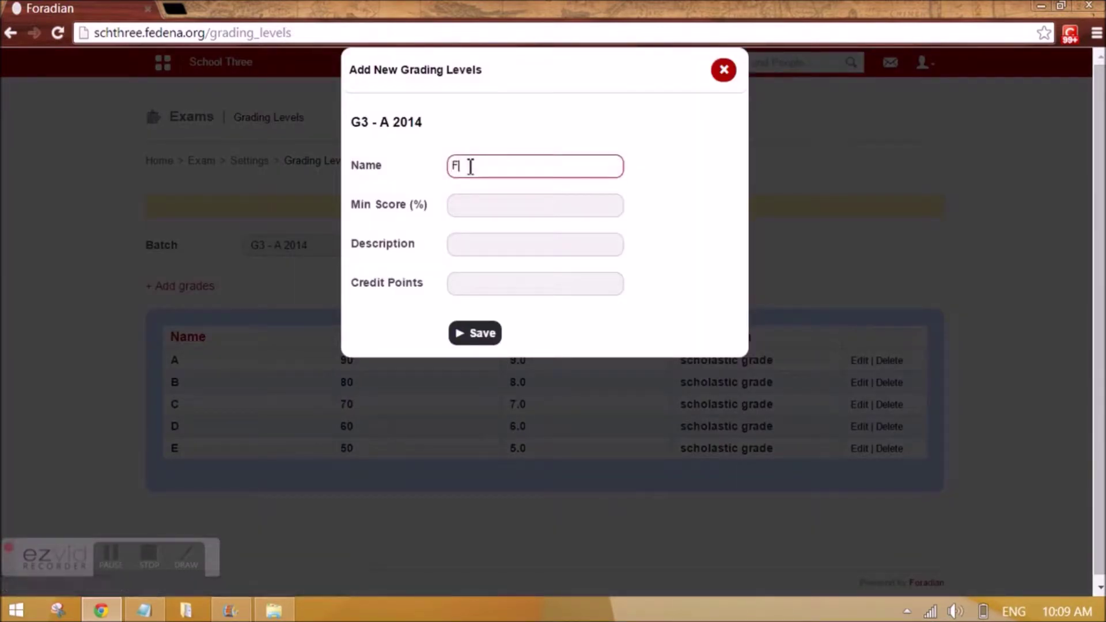
pyautogui.press('Tab')
pyautogui.write('40')
pyautogui.click(469, 244)
pyautogui.write('scholastic grade')
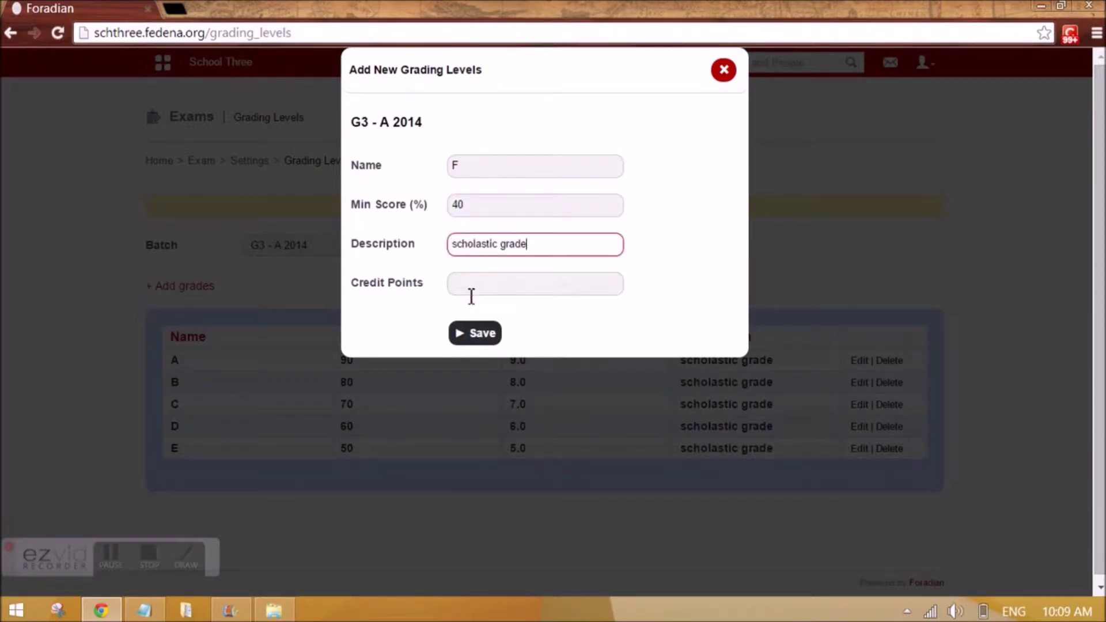
pyautogui.click(472, 297)
pyautogui.click(475, 334)
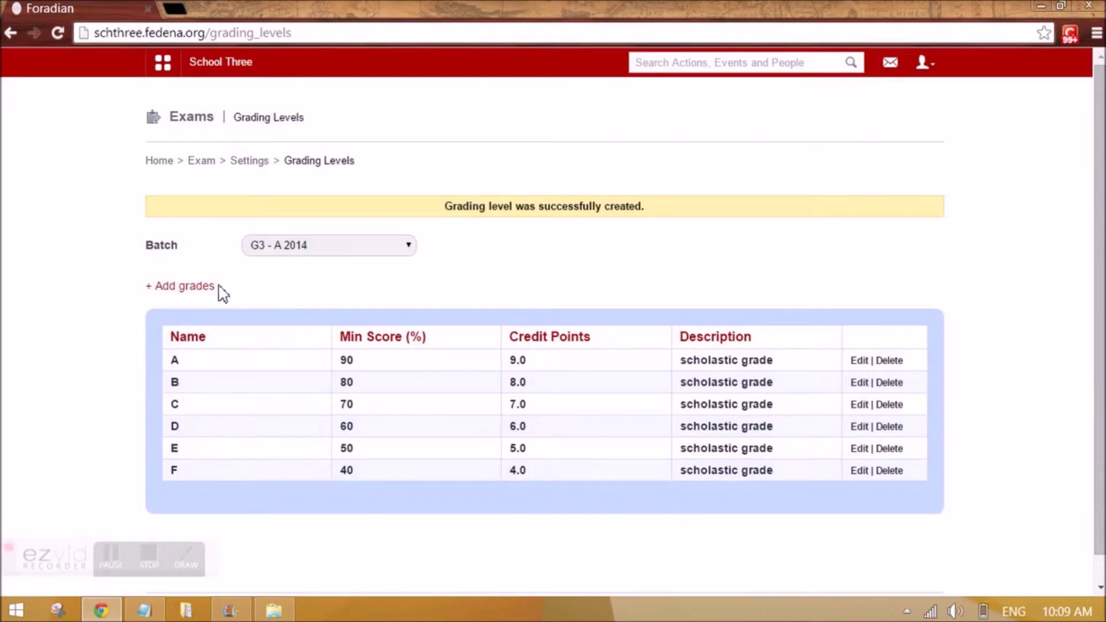
# - Add grade G to batch G3 - A 2014 with minimum score 30, description "scholastic grade" and 3 credit points
pyautogui.click(214, 287)
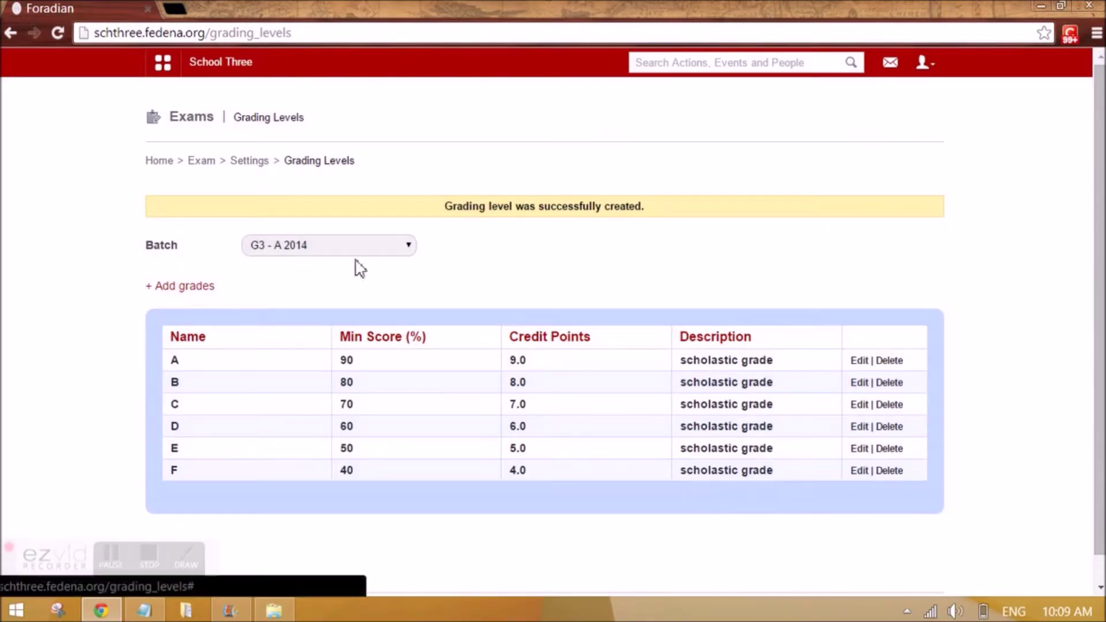
pyautogui.click(489, 171)
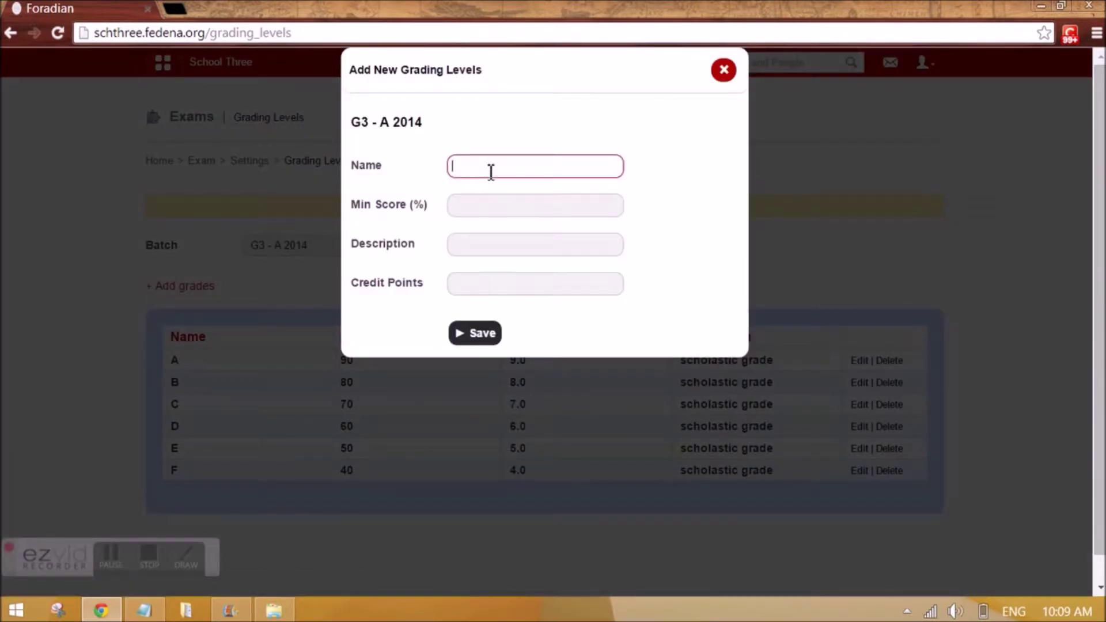
pyautogui.write('G')
pyautogui.click(499, 203)
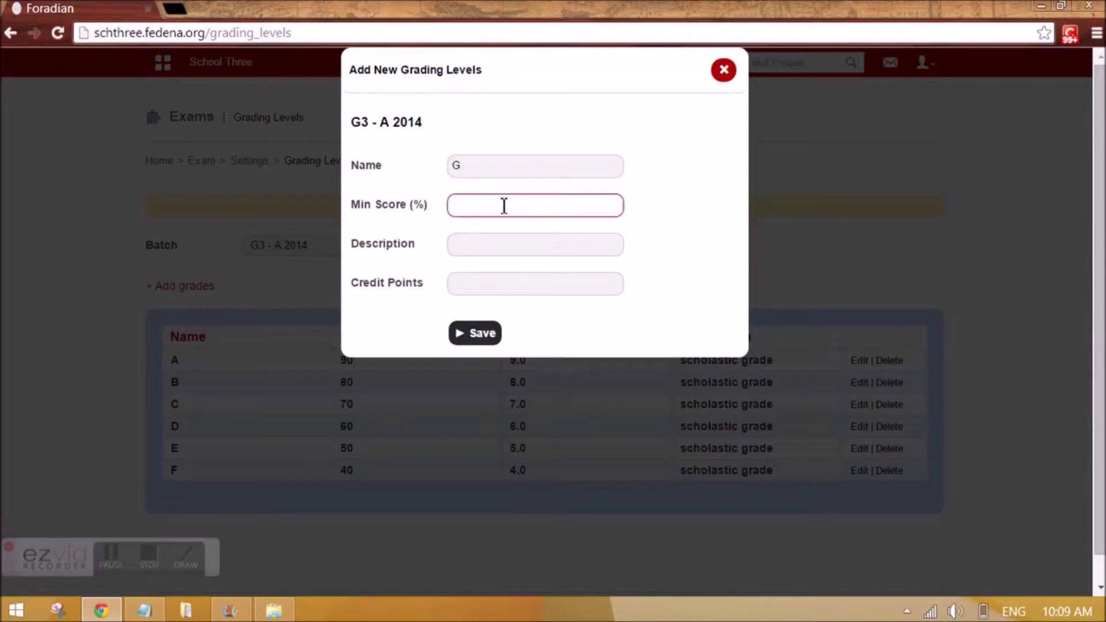
pyautogui.click(504, 241)
pyautogui.write('scholastic grade')
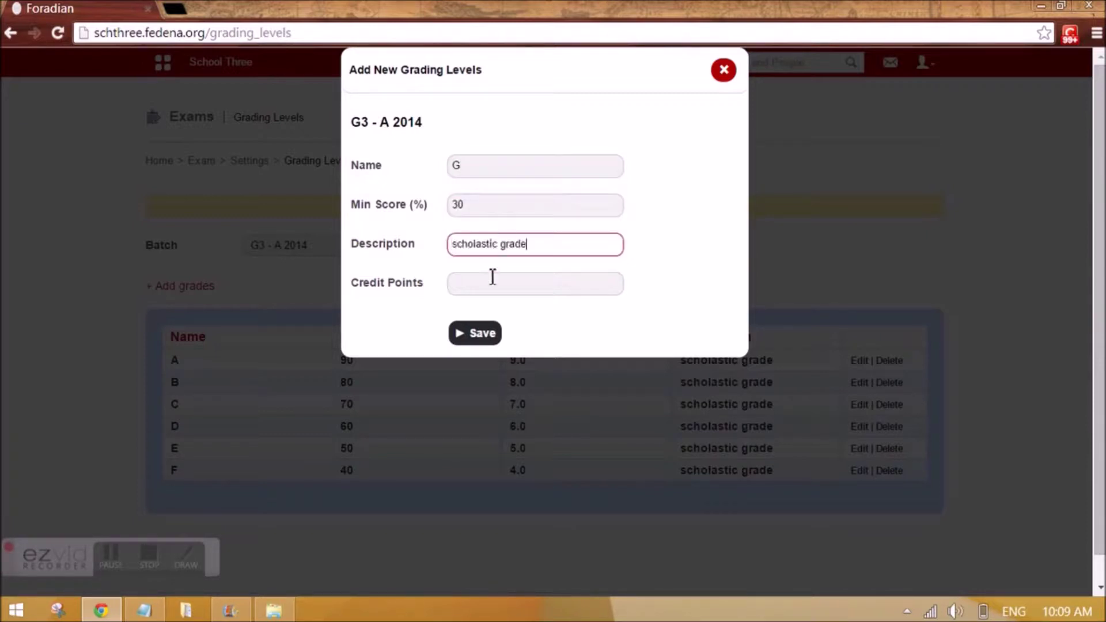
pyautogui.click(491, 283)
pyautogui.write('3')
pyautogui.click(480, 337)
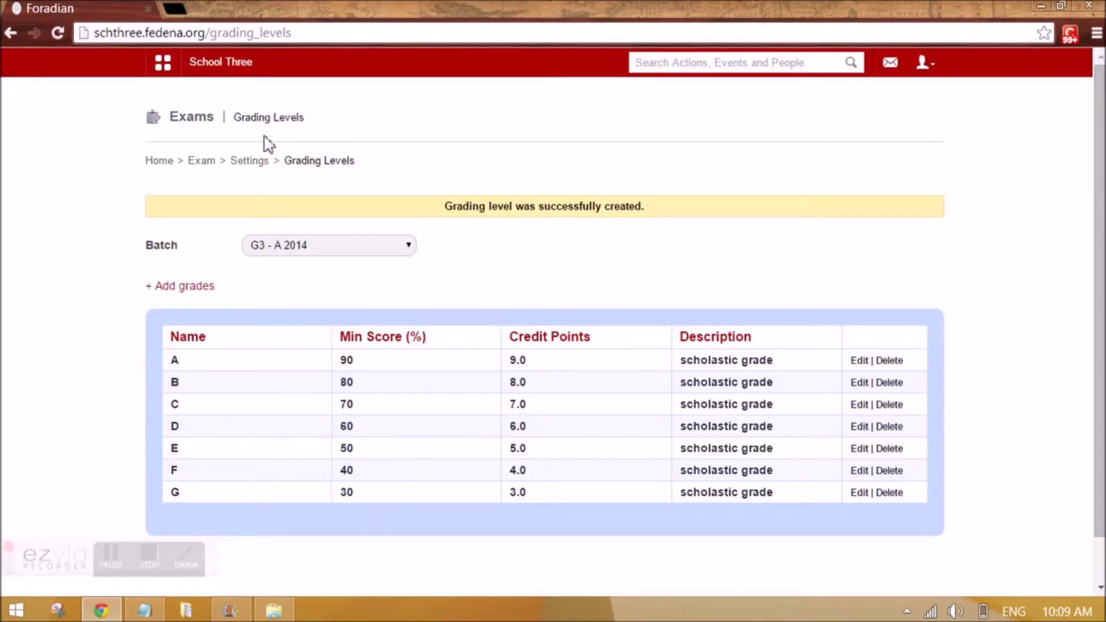
# - Return to the exam settings and open the CCE grade sets in the basic CCE settings
pyautogui.click(254, 163)
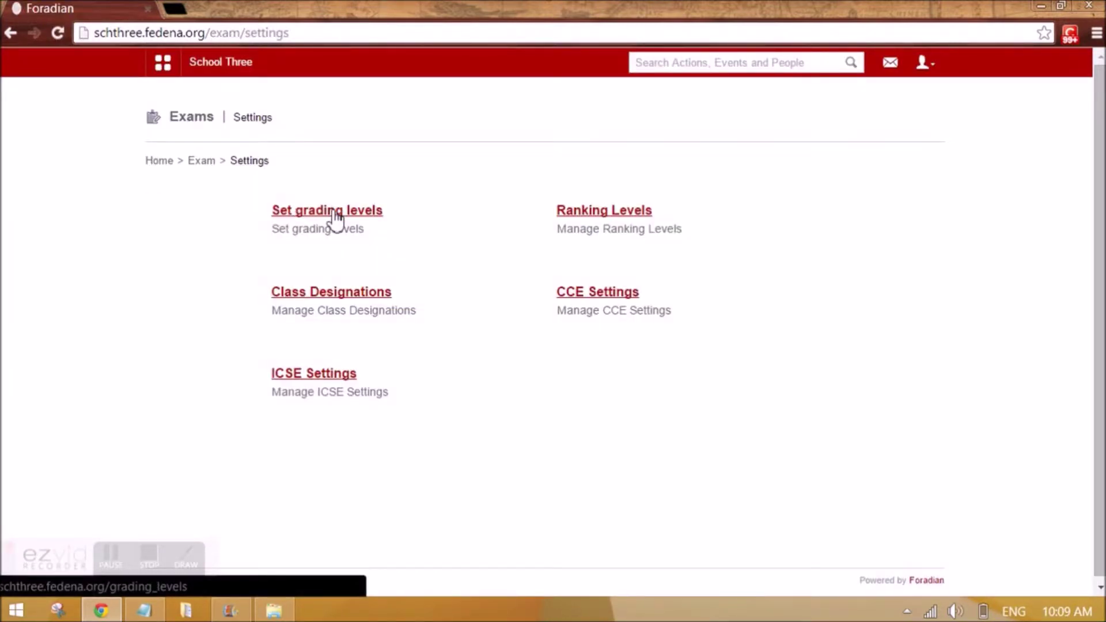
pyautogui.click(595, 299)
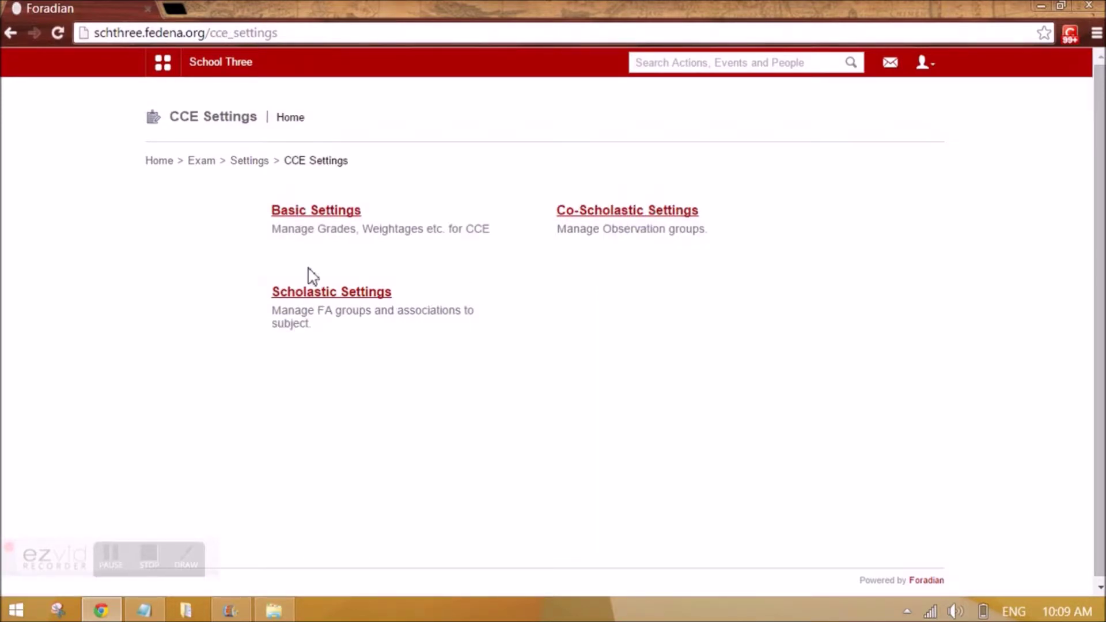
pyautogui.click(328, 211)
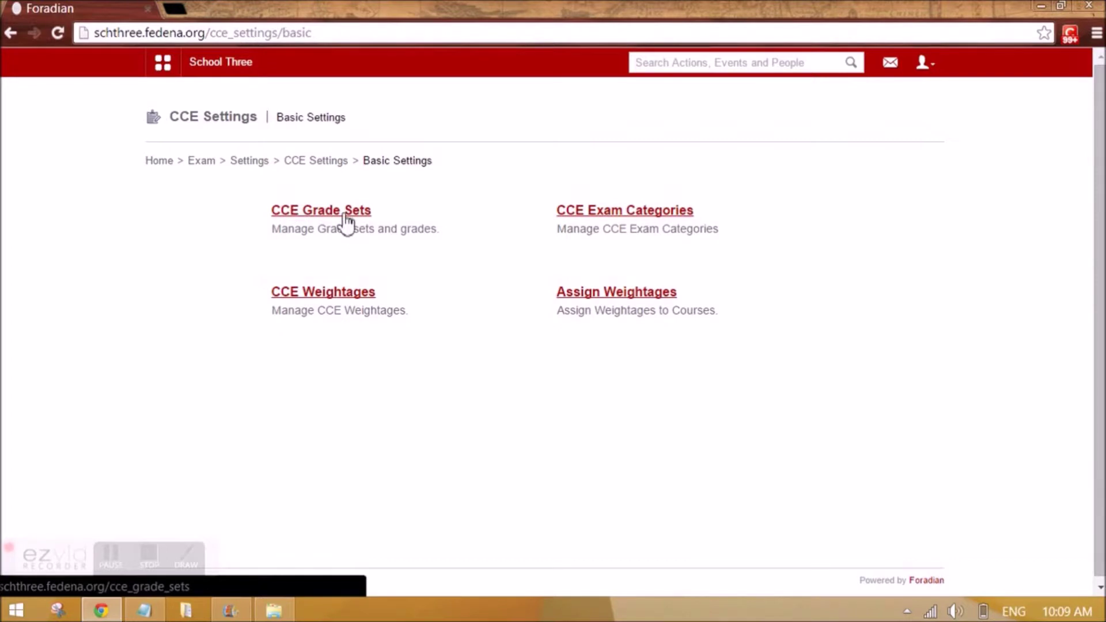
pyautogui.click(346, 216)
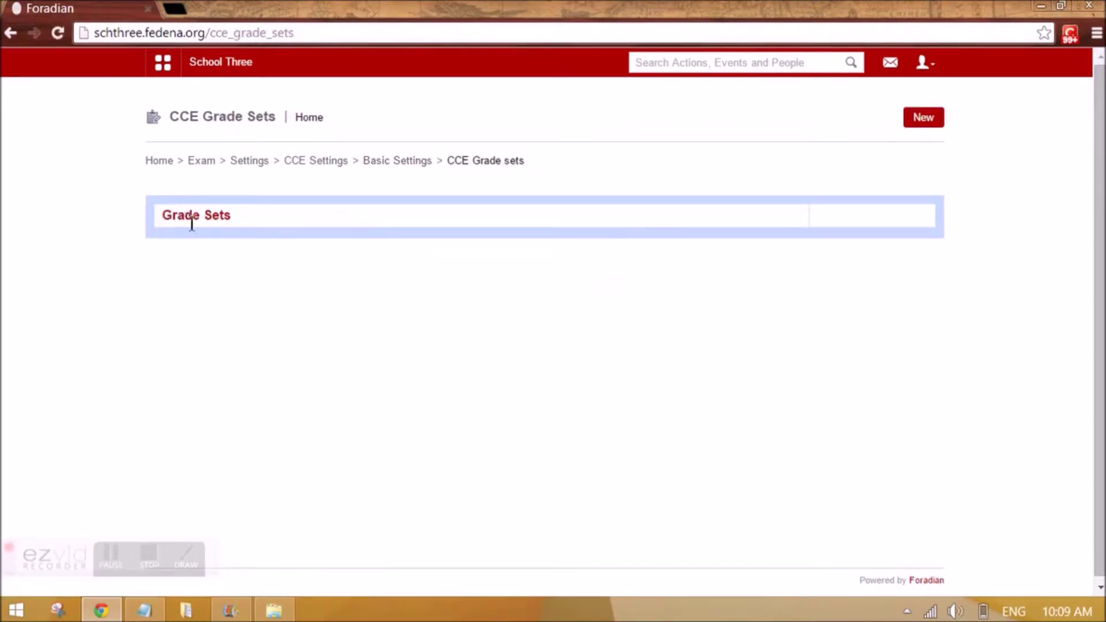
# - Create a new CCE grade set named "Co-Scholastic Grade sets for Grade 3"
pyautogui.click(919, 126)
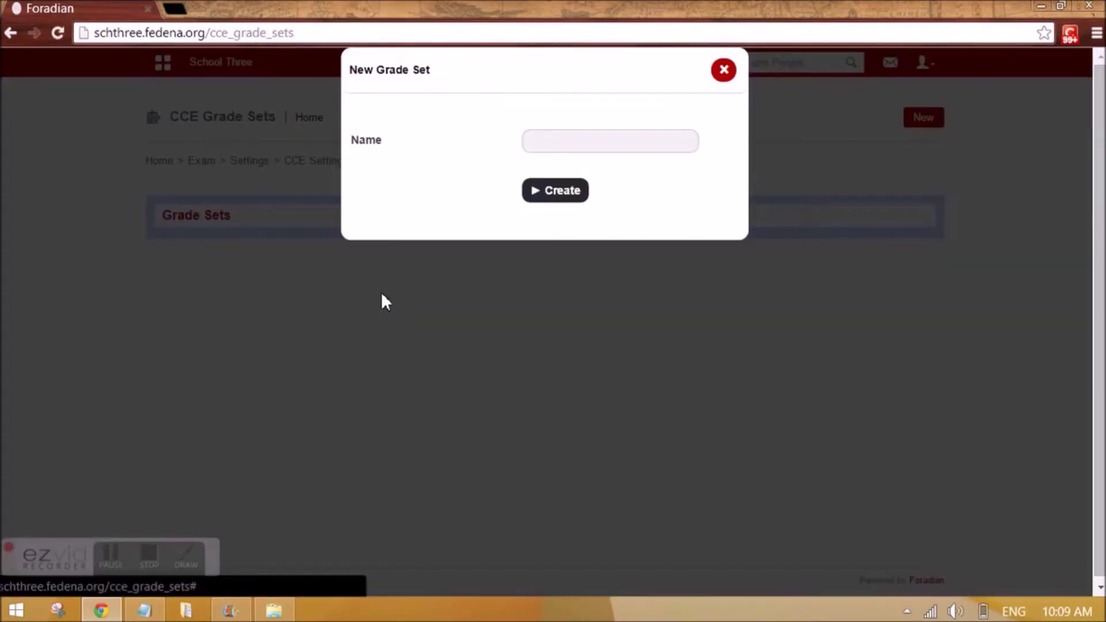
pyautogui.click(589, 146)
pyautogui.write('Co-Scholastic Grade sets')
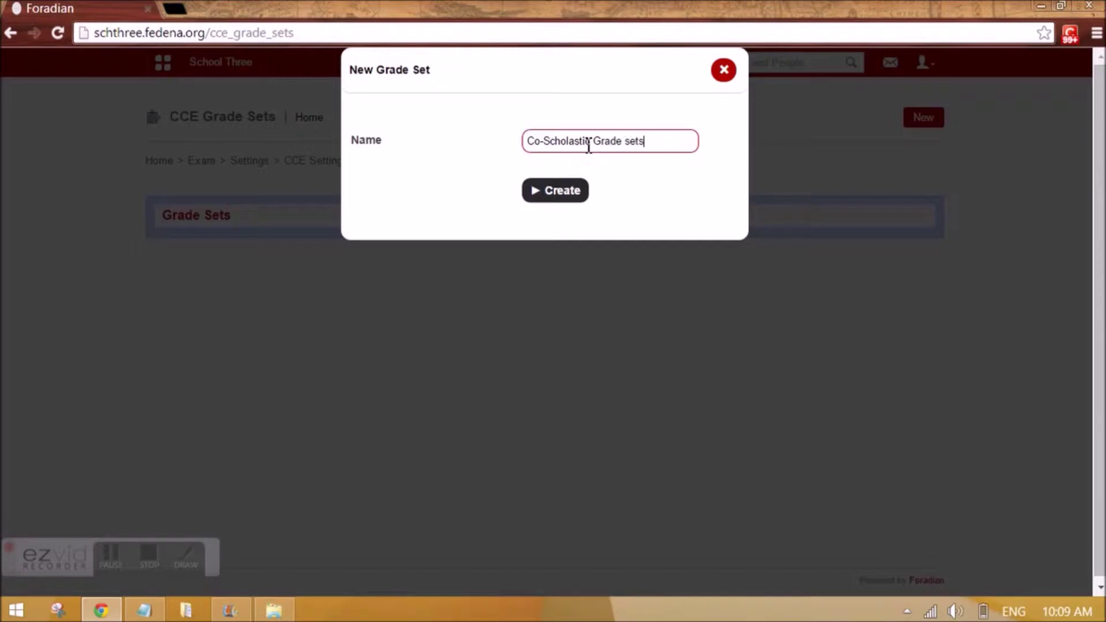
pyautogui.click(568, 192)
pyautogui.write('Grade 3')
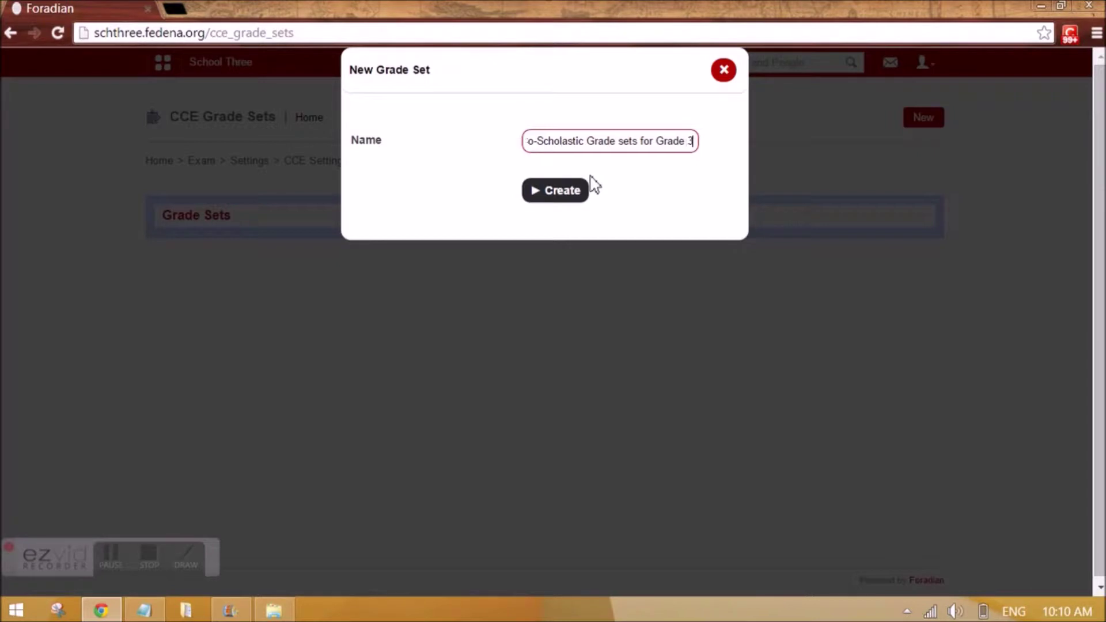
pyautogui.click(550, 191)
# - Open the Co-Scholastic Grade sets for Grade 3 and add grade A with 5 grade points
pyautogui.click(285, 281)
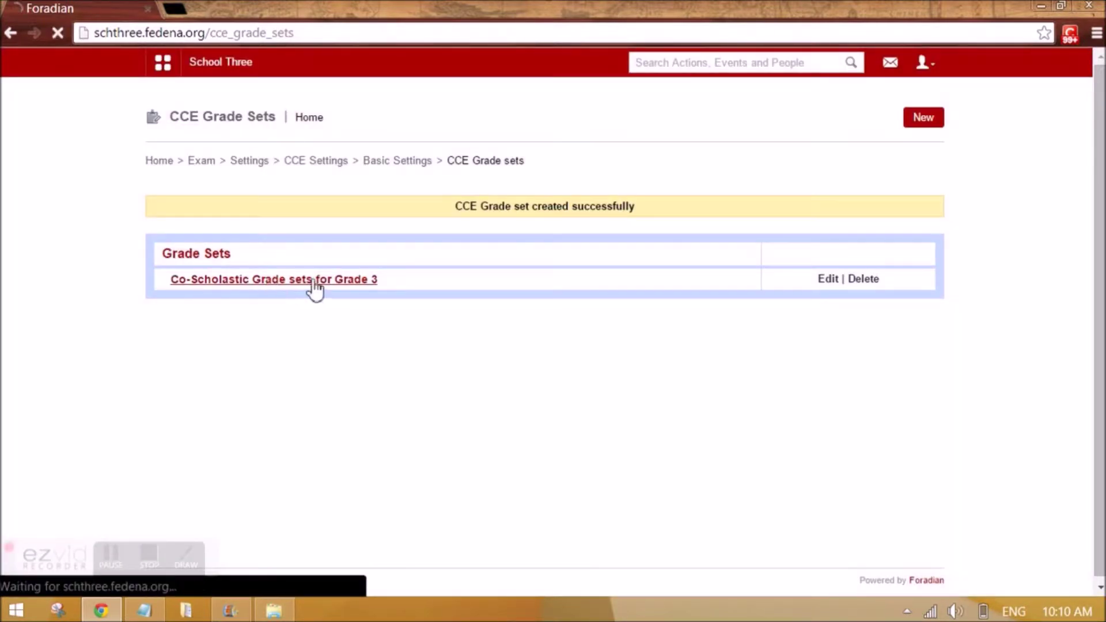
pyautogui.click(890, 122)
pyautogui.click(543, 144)
pyautogui.write('A')
pyautogui.press('Tab')
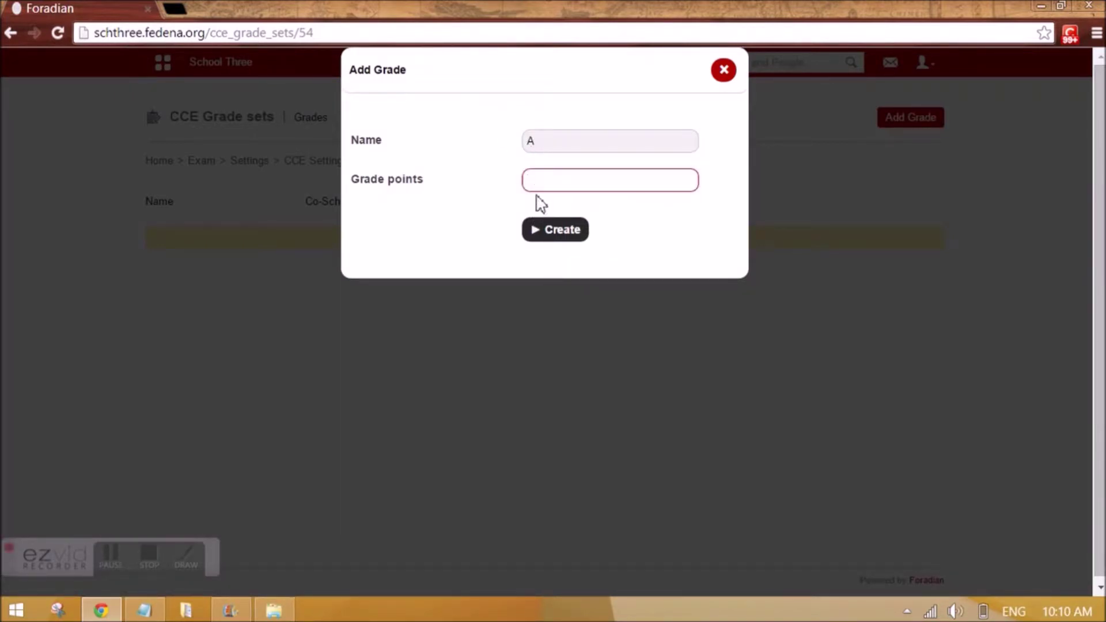
pyautogui.write('5')
pyautogui.click(541, 230)
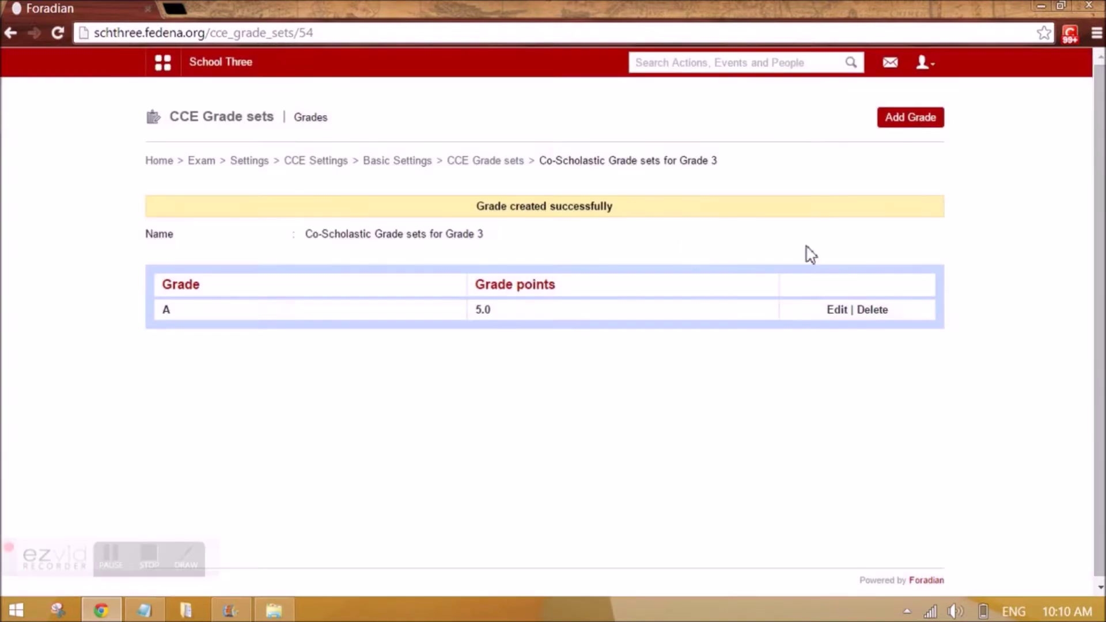
# - Add grade B with 4 grade points to the co-scholastic grade set
pyautogui.click(899, 122)
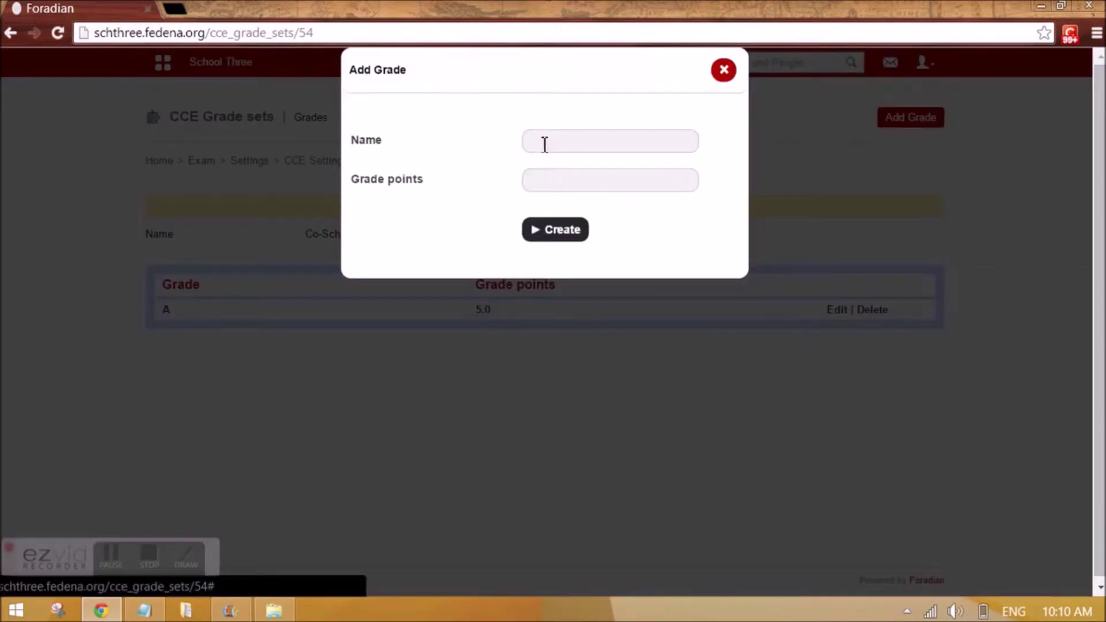
pyautogui.click(544, 143)
pyautogui.write('B')
pyautogui.press('Tab')
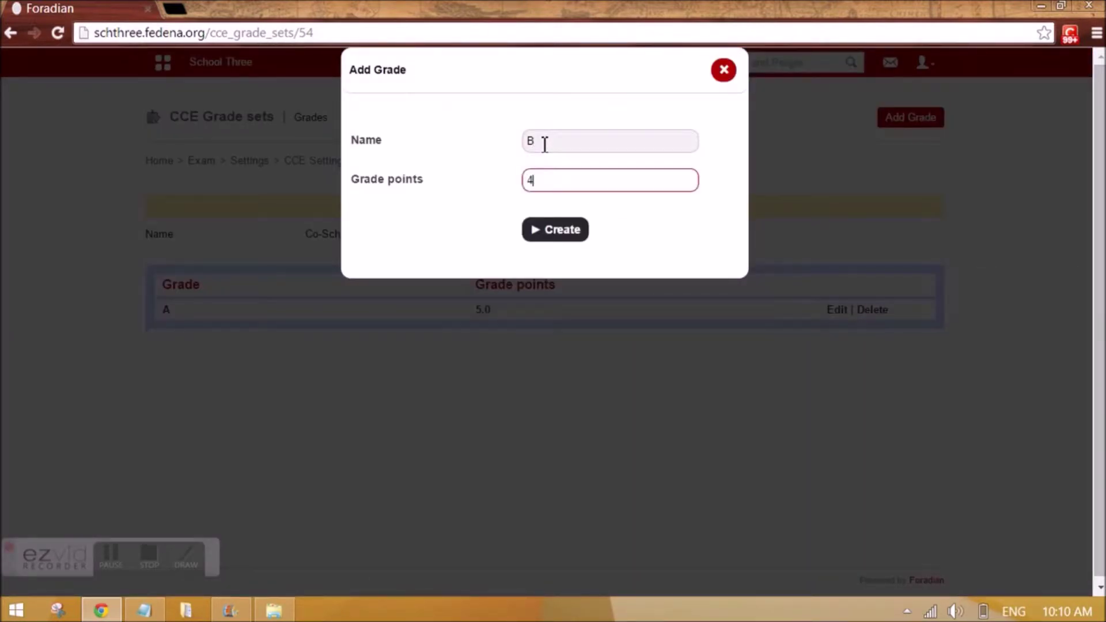
pyautogui.click(562, 233)
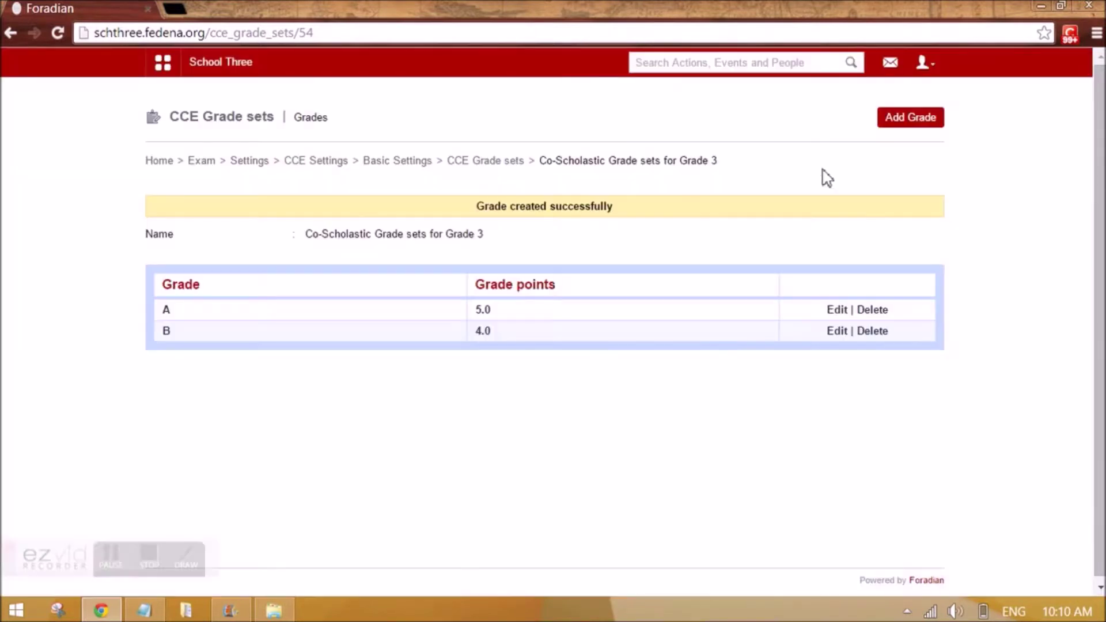
# - Add grade C with 3 grade points to the co-scholastic grade set
pyautogui.click(895, 128)
pyautogui.click(558, 145)
pyautogui.write('C')
pyautogui.press('Tab')
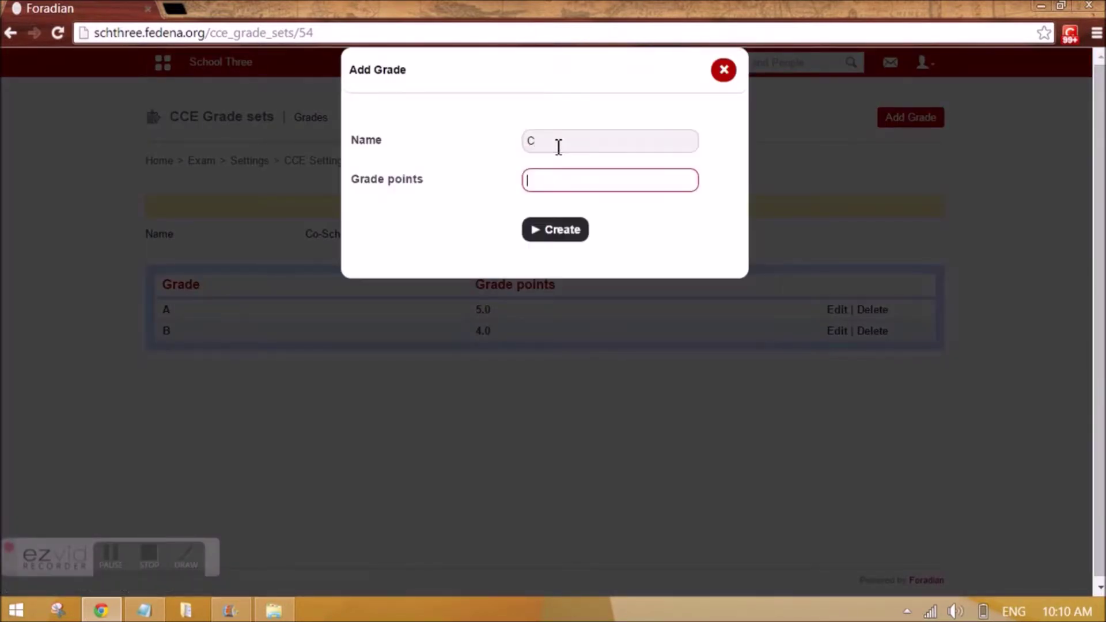
pyautogui.write('3')
pyautogui.click(554, 232)
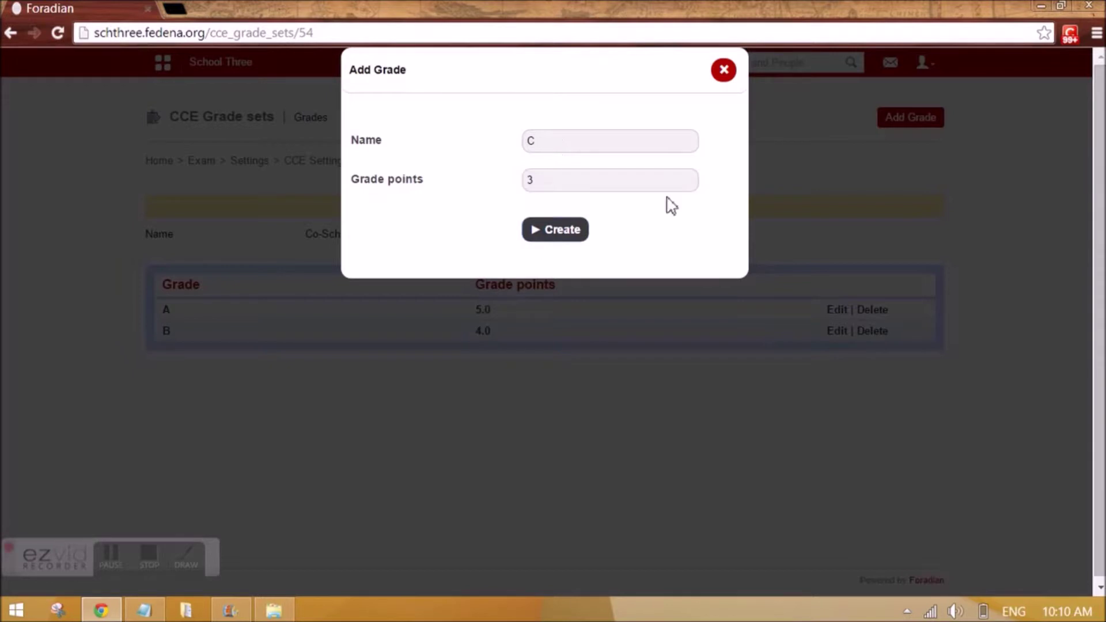
# - Add grade D with 2 grade points to the co-scholastic grade set
pyautogui.click(908, 118)
pyautogui.click(544, 146)
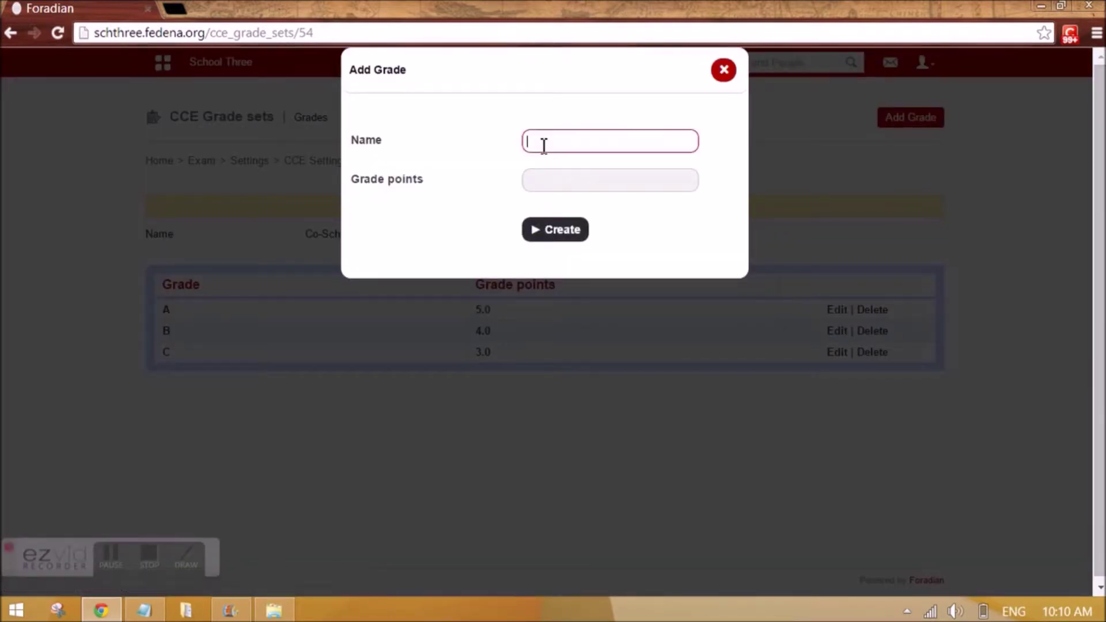
pyautogui.write('D')
pyautogui.press('Tab')
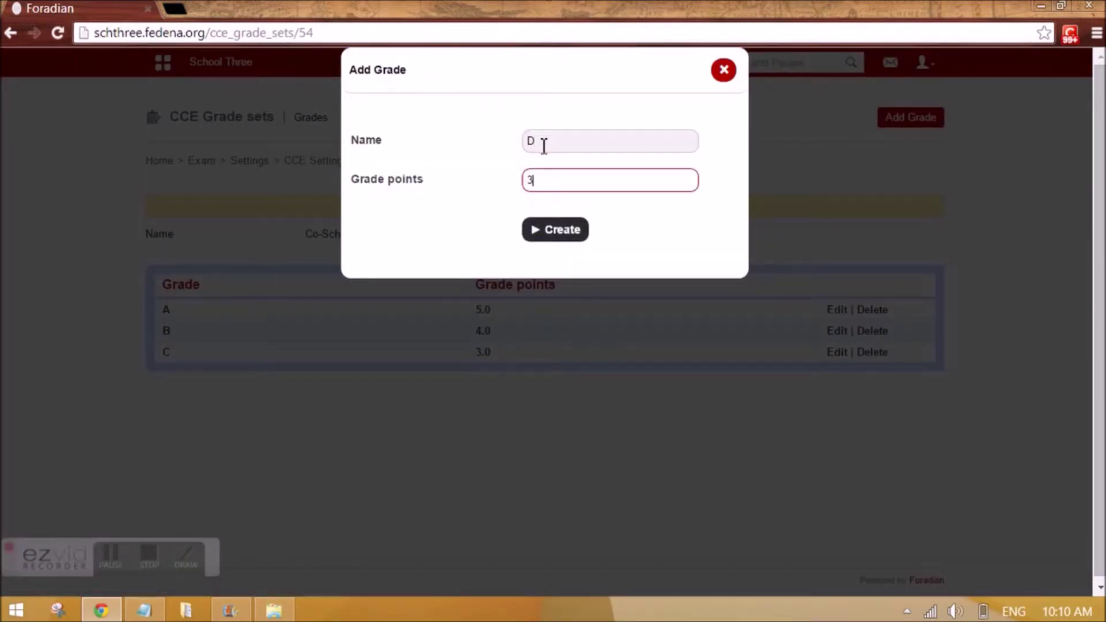
pyautogui.write('2')
pyautogui.click(562, 232)
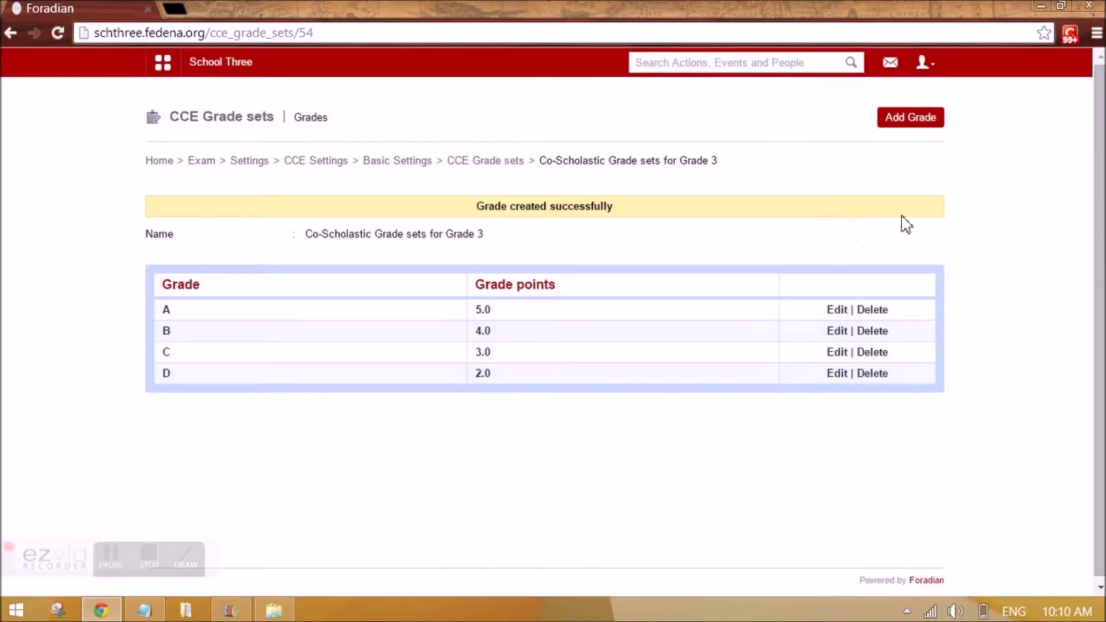
# - Add grade F with 1 grade point to the co-scholastic grade set
pyautogui.click(896, 129)
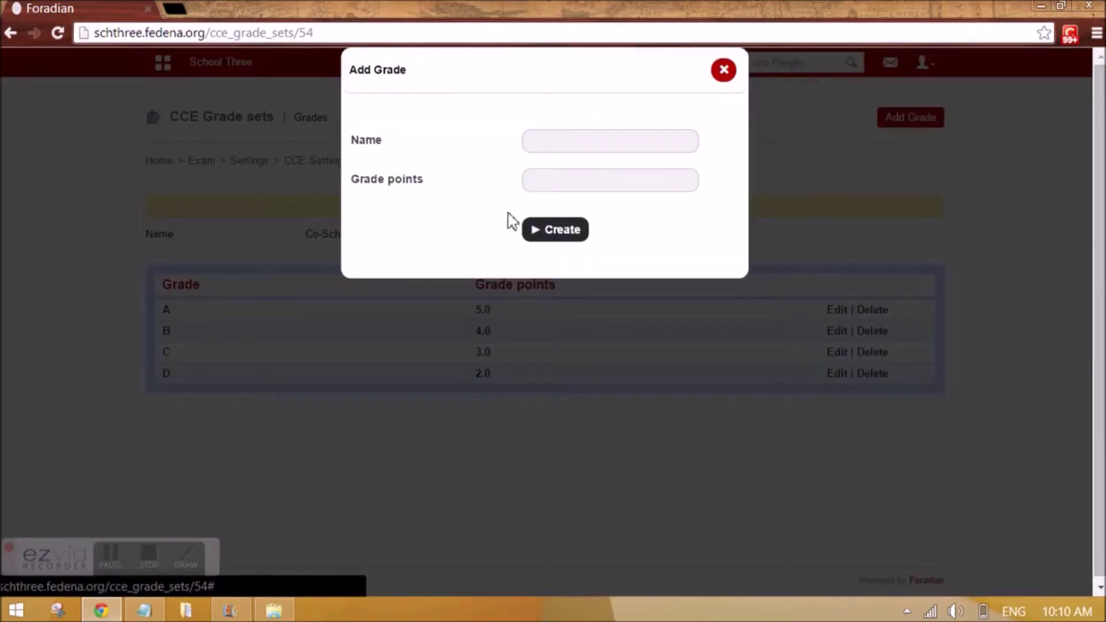
pyautogui.click(549, 146)
pyautogui.write('F')
pyautogui.press('Tab')
pyautogui.write('1')
pyautogui.click(560, 235)
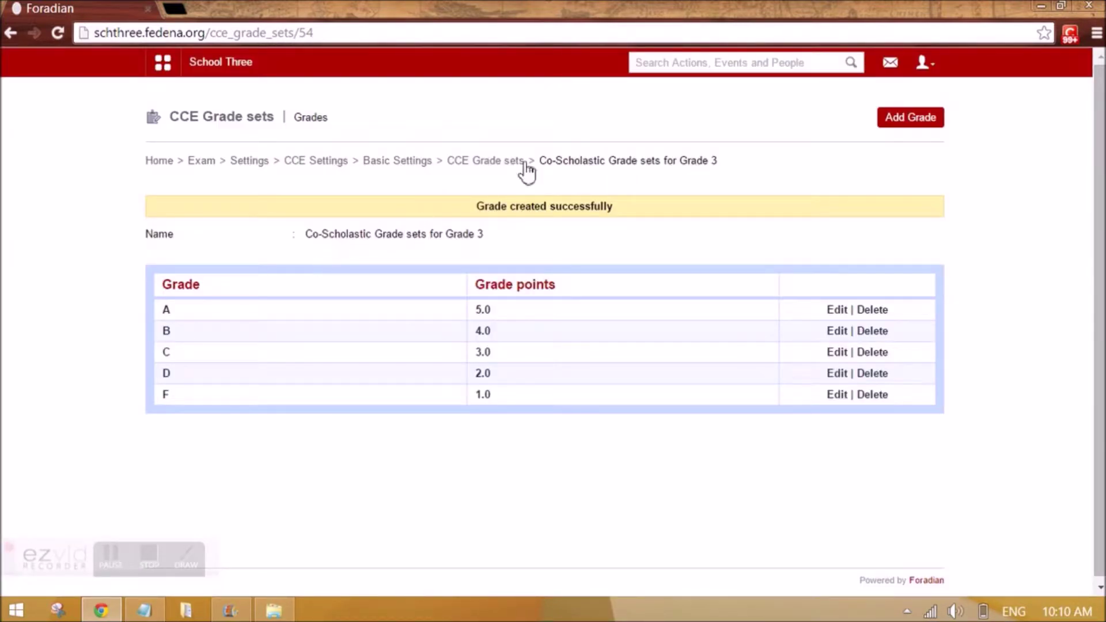
# - Return to the CCE basic settings, glance at the Notepad notes, and open the CCE exam categories
pyautogui.click(502, 164)
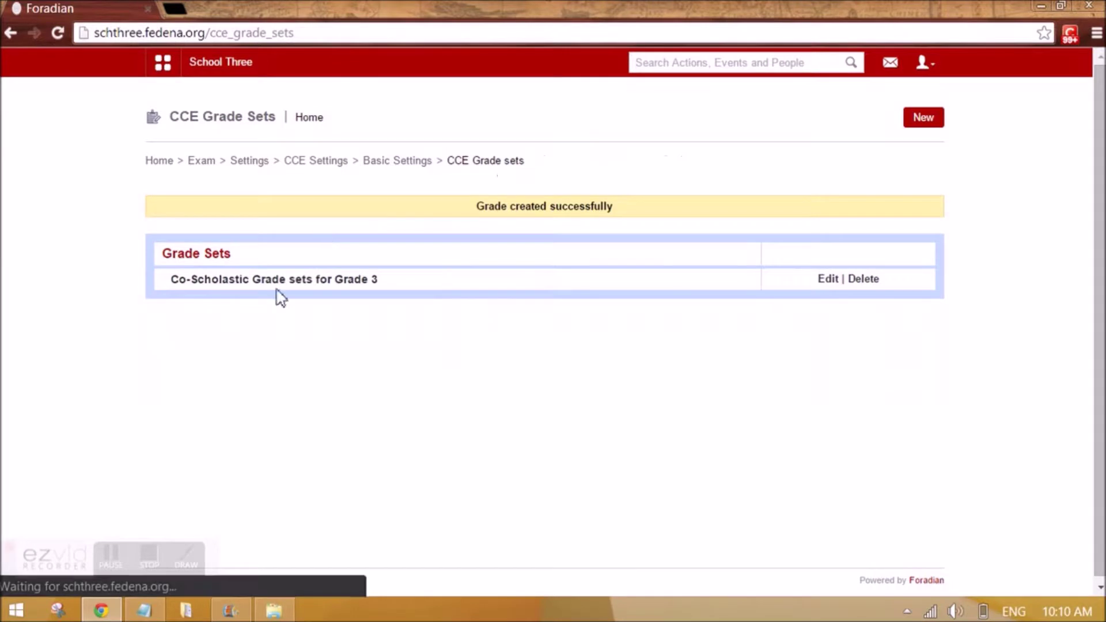
pyautogui.click(388, 163)
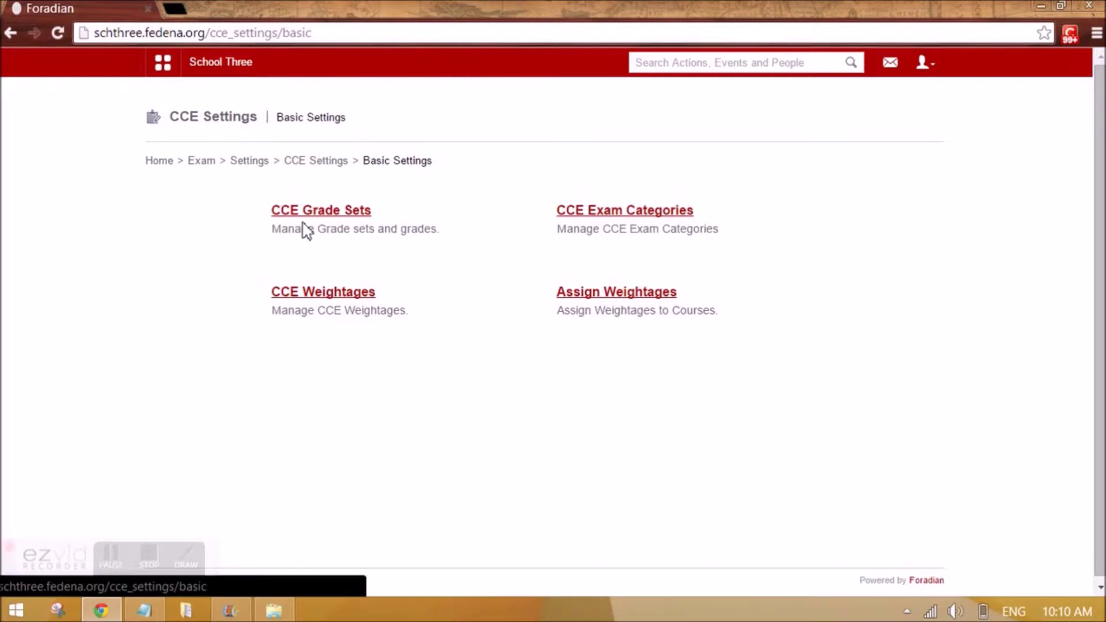
pyautogui.click(143, 610)
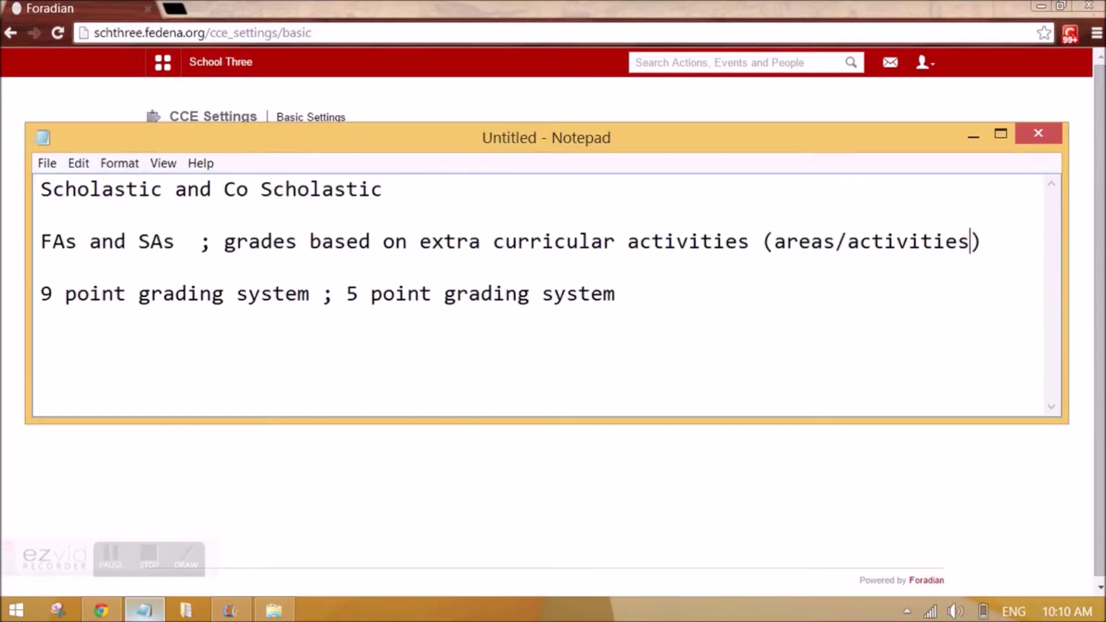
pyautogui.hotkey('alt', 'Tab')
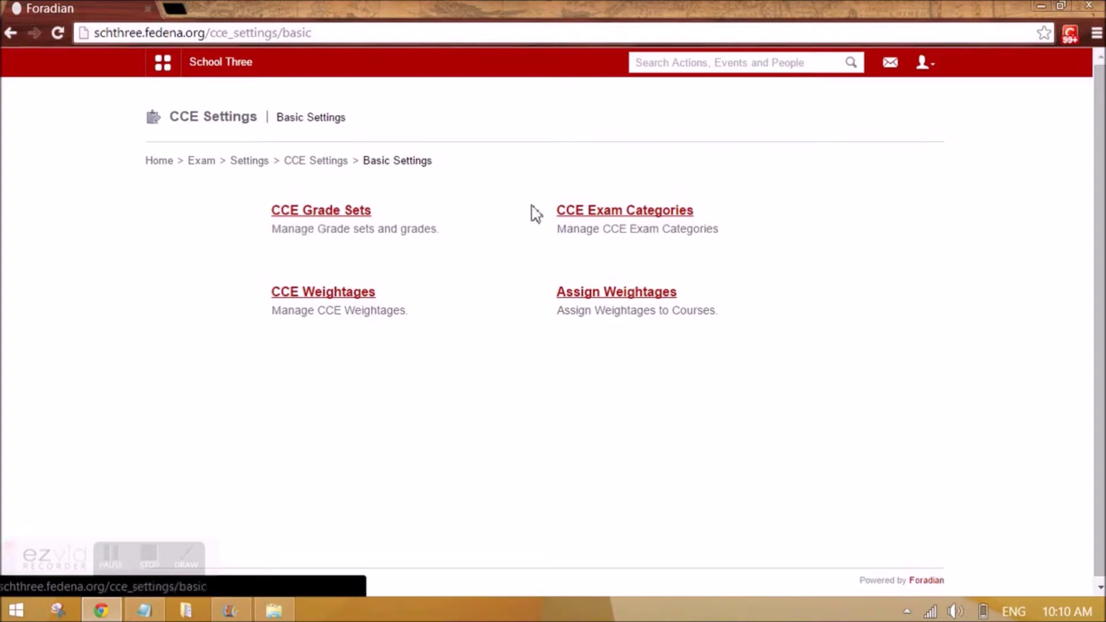
pyautogui.click(596, 219)
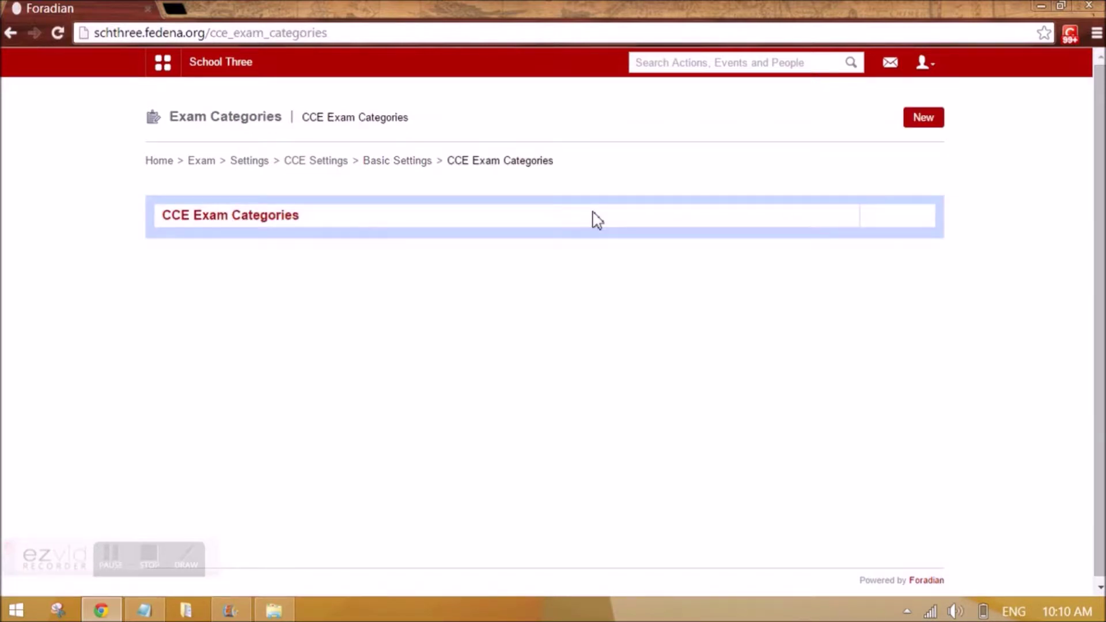
# - Switch to the Notepad notes and add the line "term 1 and term 2" below the grading systems
pyautogui.click(145, 610)
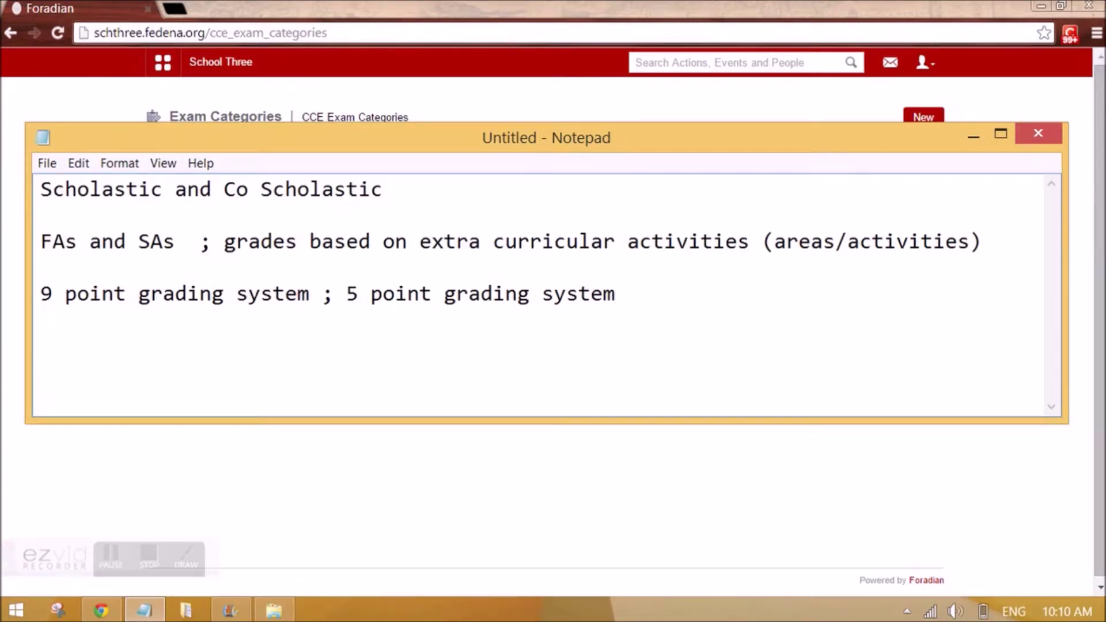
pyautogui.write('term 1')
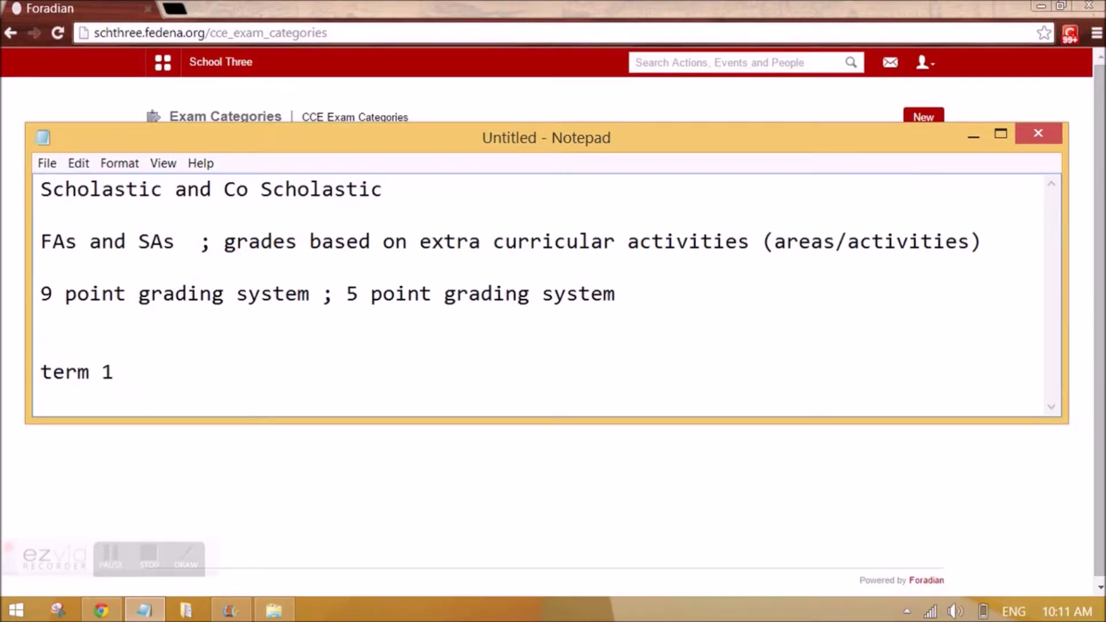
pyautogui.write(' and term 2')
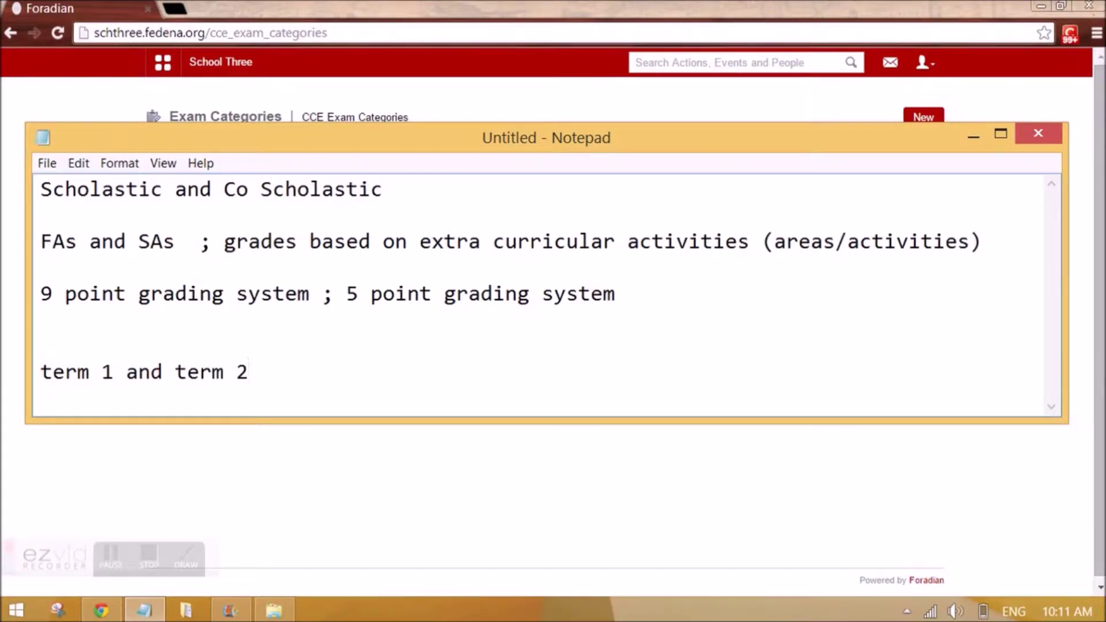
# - Add the note lines "term1 - > 2 fas and 1 sa" and "term2 - > 2 fas and 1 sa"
pyautogui.press('Return')
pyautogui.write('ter')
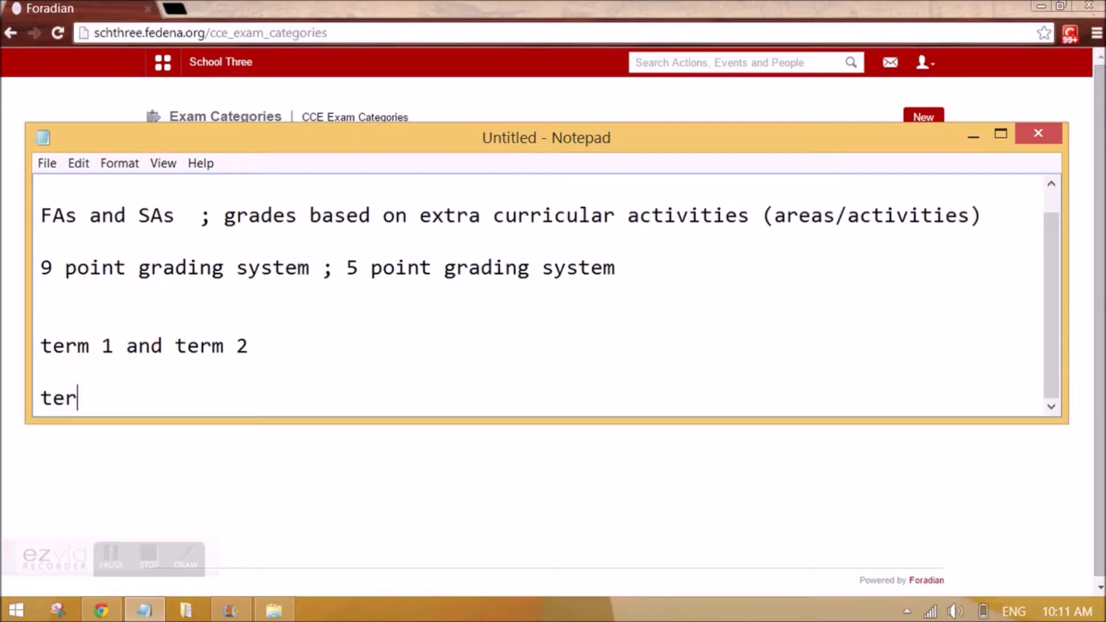
pyautogui.write('m1 - > 2 fa')
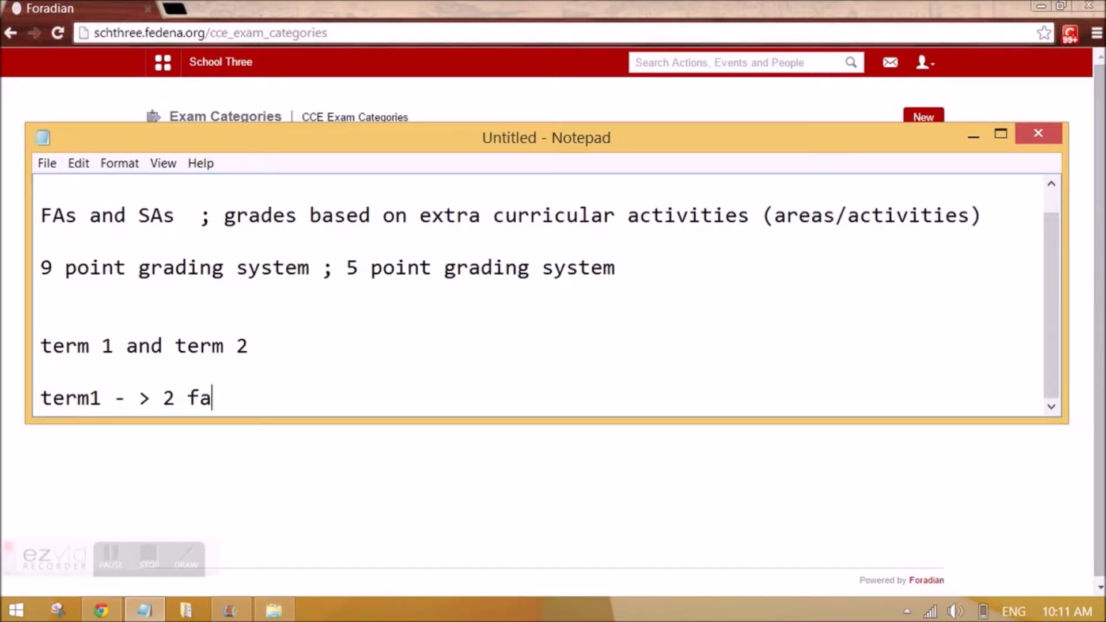
pyautogui.write('s and 1 sa')
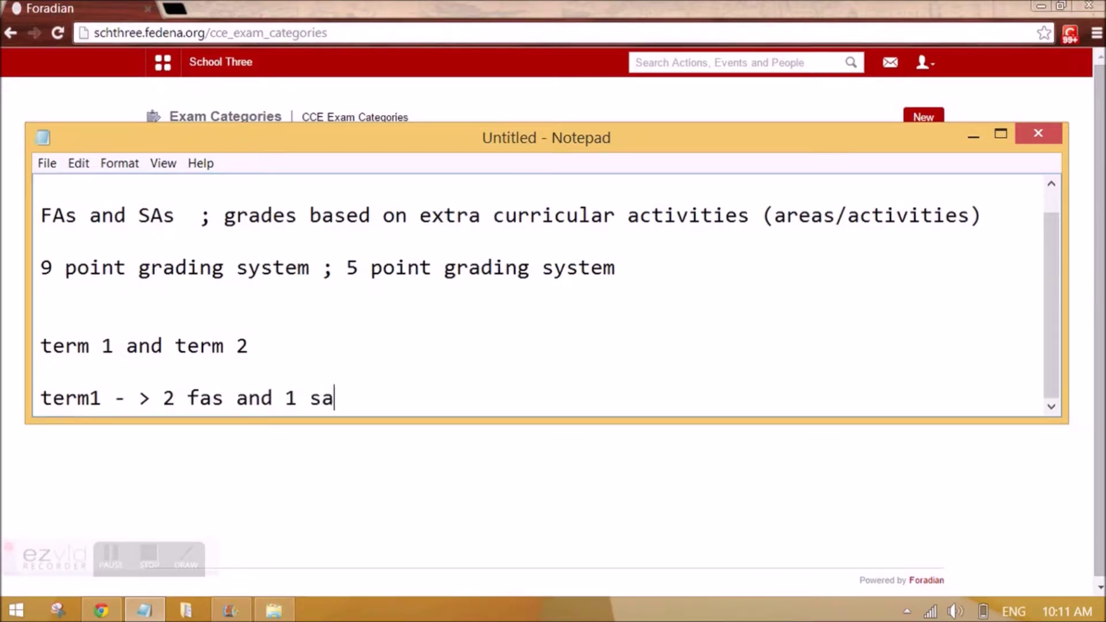
pyautogui.press('Return')
pyautogui.write('term2 -')
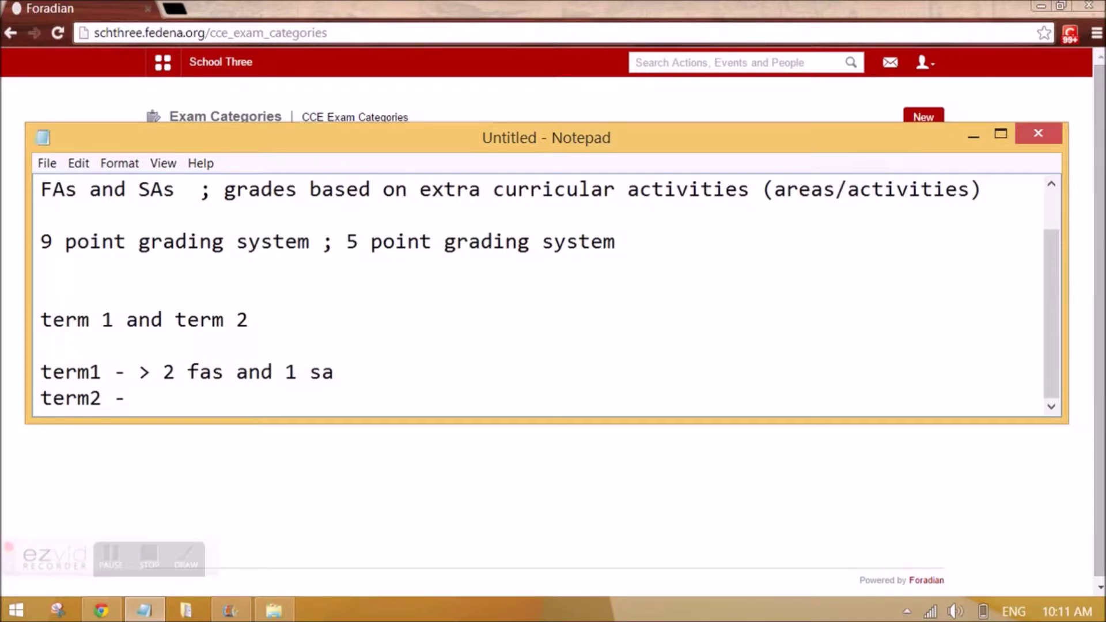
pyautogui.write(' > 2 fas and 1 sa')
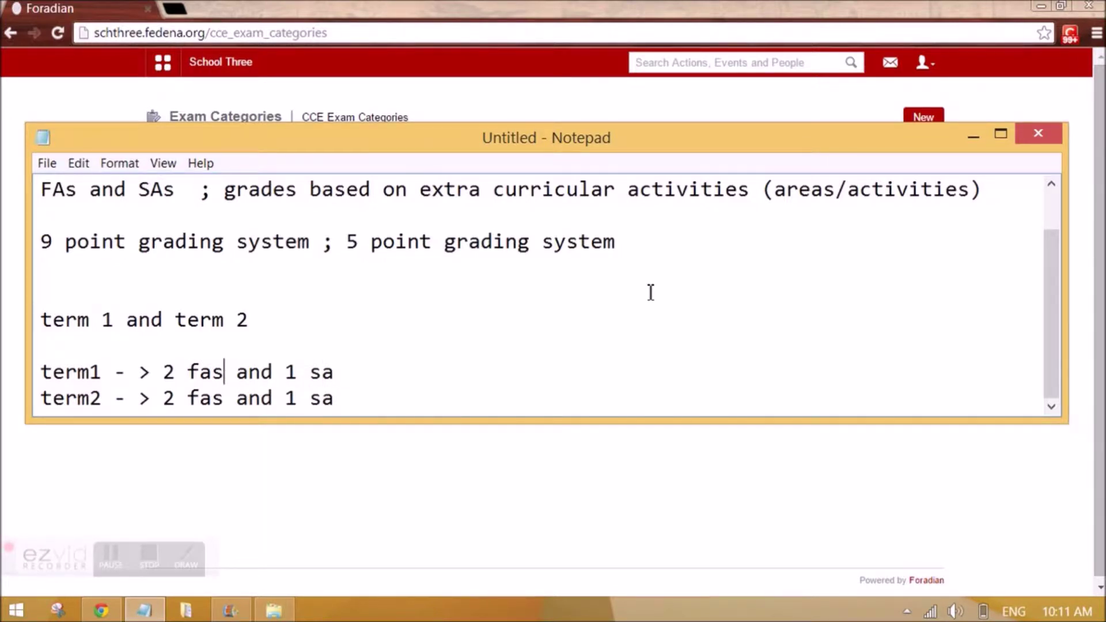
# - Extend the term1 note with "(10 each)" after fas, "(30)" after sa, and "-> 50" at the line's end
pyautogui.write('()')
pyautogui.press('Left')
pyautogui.write('10 each')
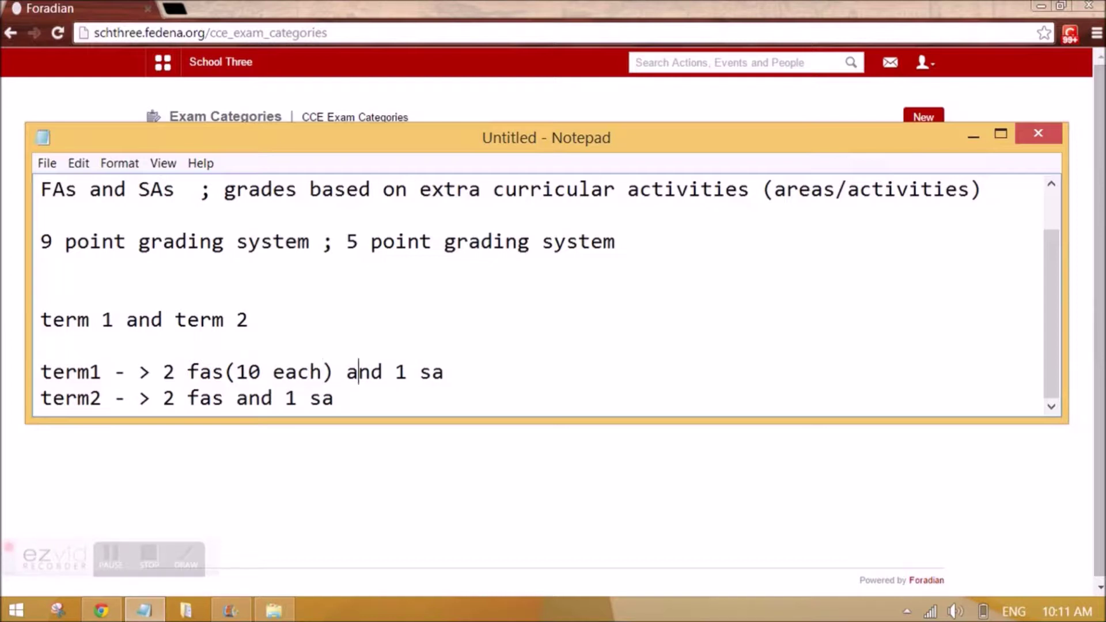
pyautogui.write('()')
pyautogui.press('Left')
pyautogui.write('30')
pyautogui.press('BackSpace')
pyautogui.write('-> 50')
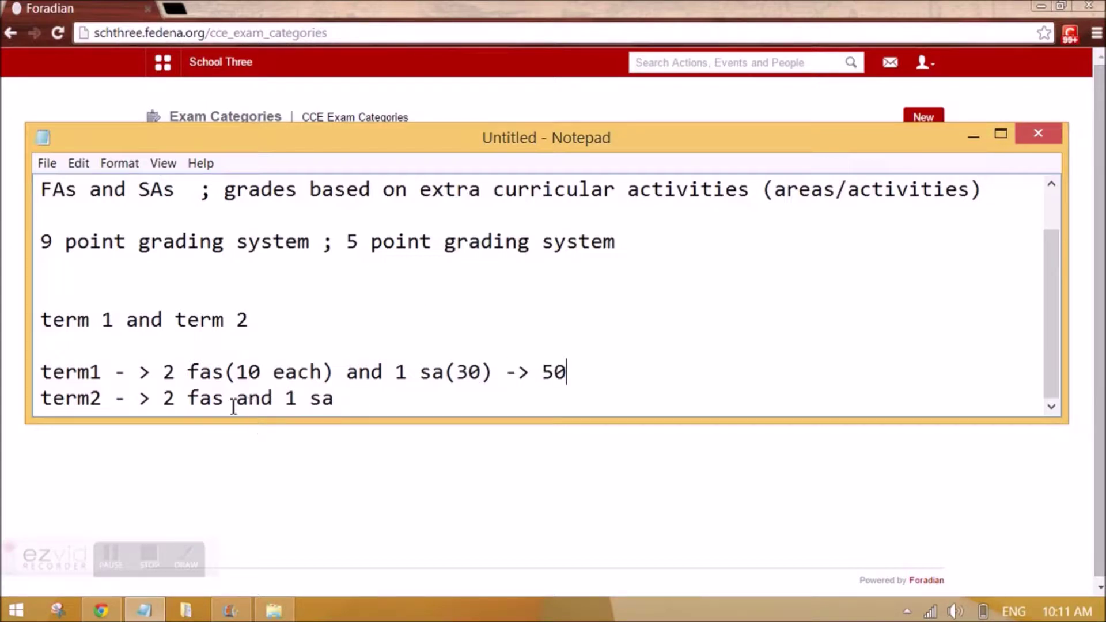
# - Copy "(10 each)" and "(30)" from the term1 note to after fas and sa in the term2 note
pyautogui.moveTo(224, 371); pyautogui.dragTo(336, 375)
pyautogui.hotkey('ctrl', 'c')
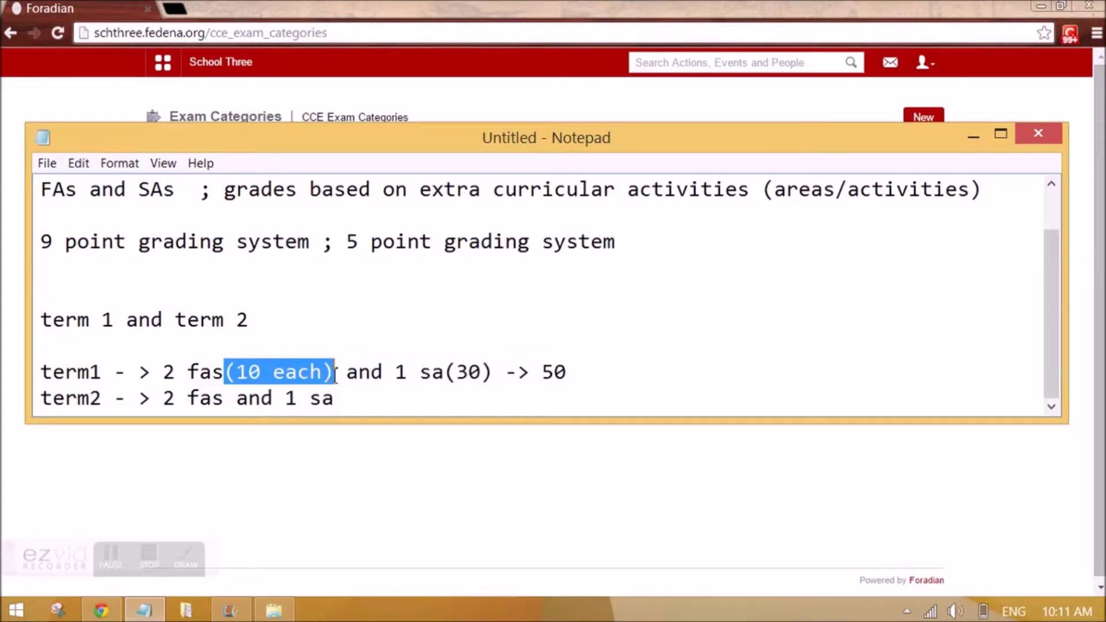
pyautogui.click(228, 405)
pyautogui.hotkey('ctrl', 'v')
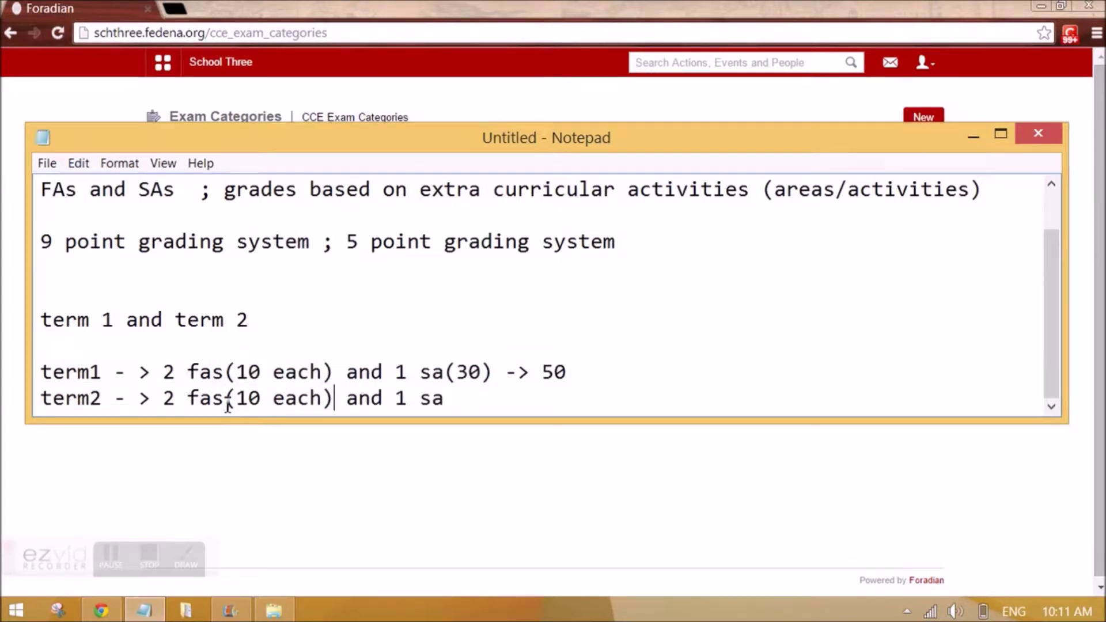
pyautogui.moveTo(446, 375); pyautogui.dragTo(493, 388)
pyautogui.hotkey('ctrl', 'c')
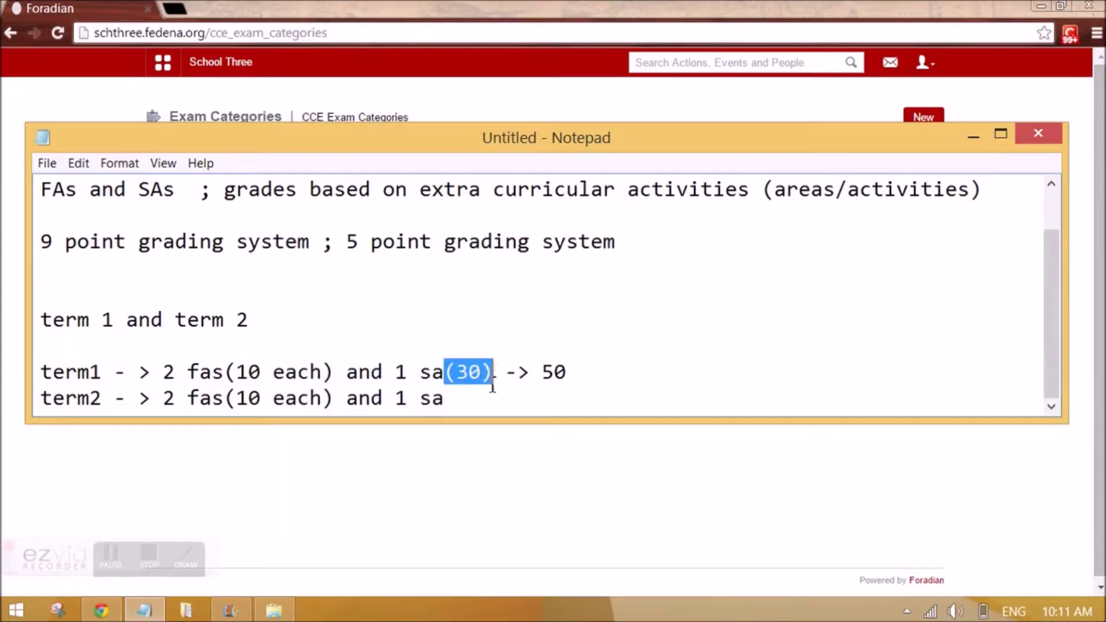
pyautogui.click(477, 406)
pyautogui.hotkey('ctrl', 'v')
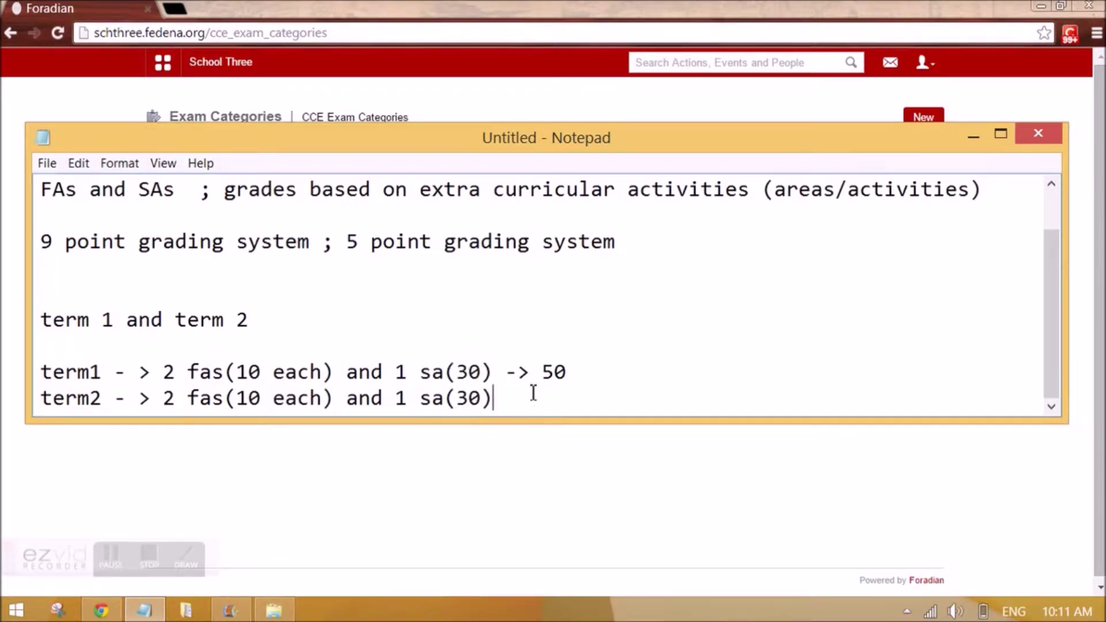
# - Copy "-> 50" from the term1 note to the end of the term2 note
pyautogui.moveTo(507, 375); pyautogui.dragTo(568, 380)
pyautogui.hotkey('ctrl', 'c')
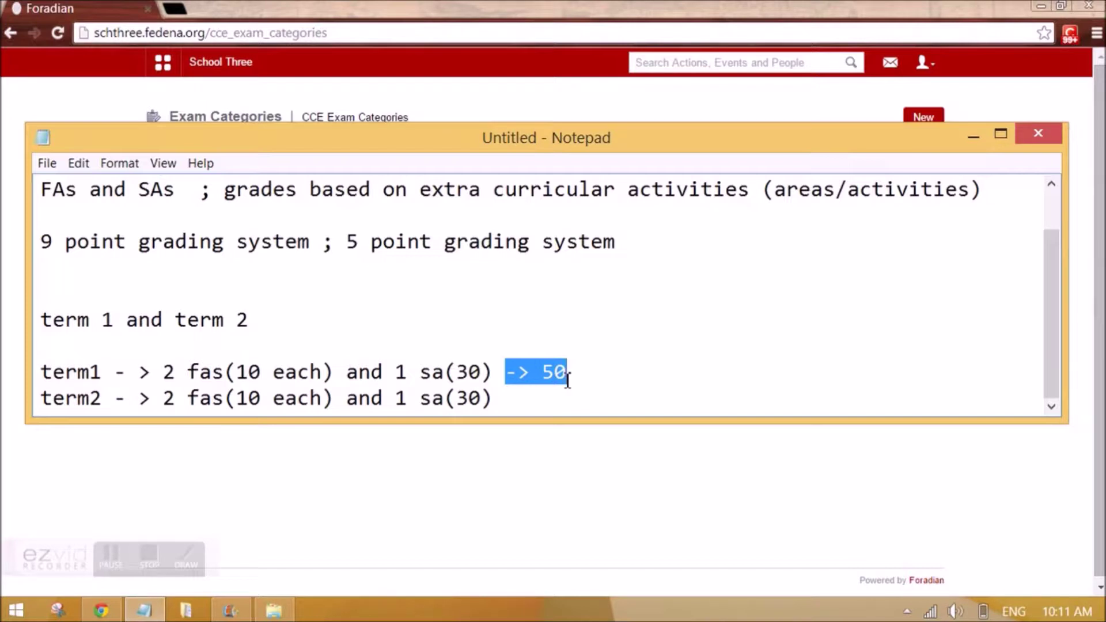
pyautogui.click(546, 403)
pyautogui.hotkey('ctrl', 'v')
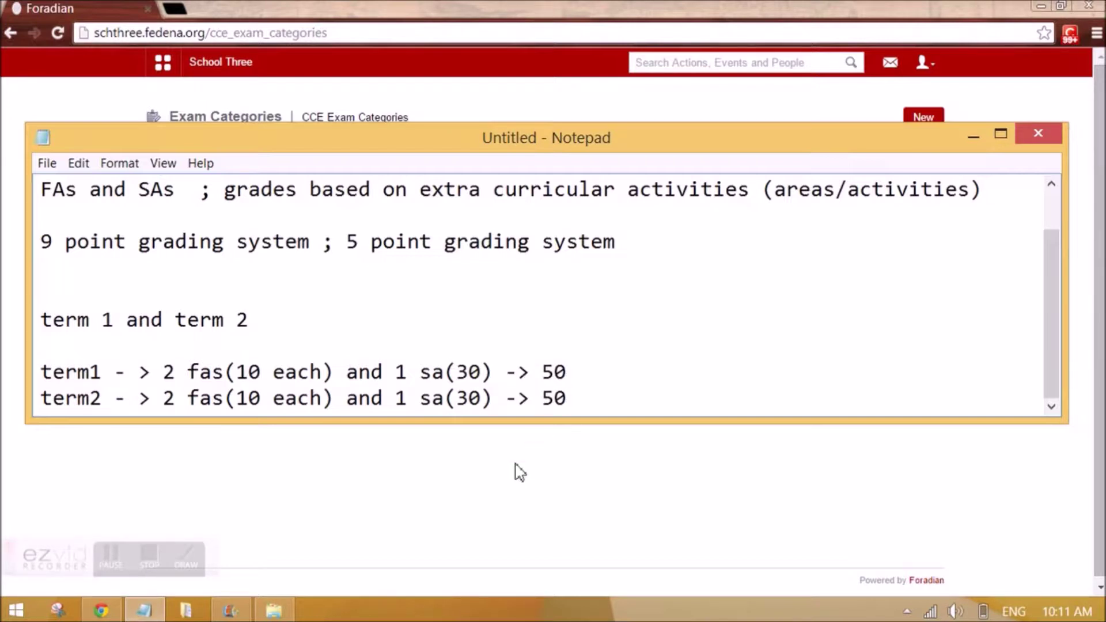
# - Switch back to Fedena and create the CCE exam category "Term 1" with a month-range description starting with "apr"
pyautogui.click(368, 476)
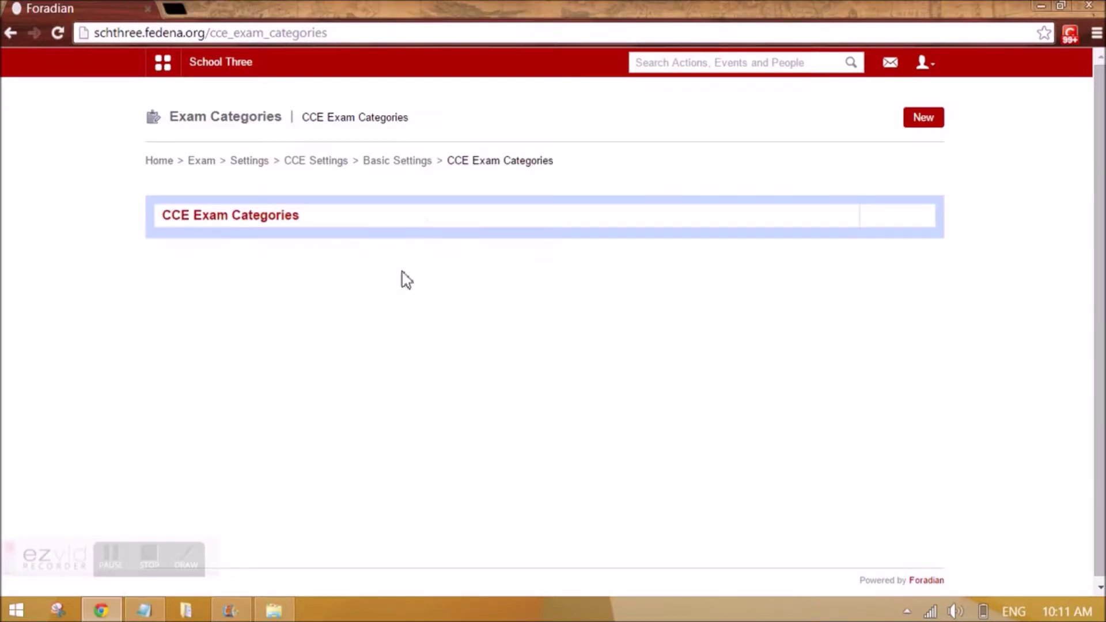
pyautogui.click(925, 121)
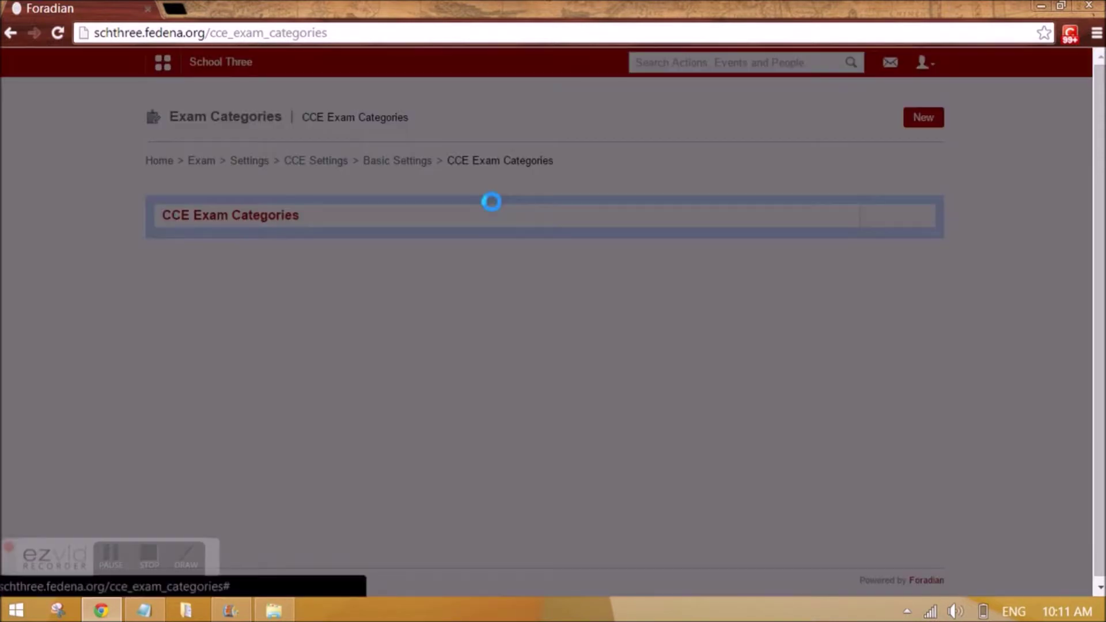
pyautogui.click(550, 149)
pyautogui.write('Term 1')
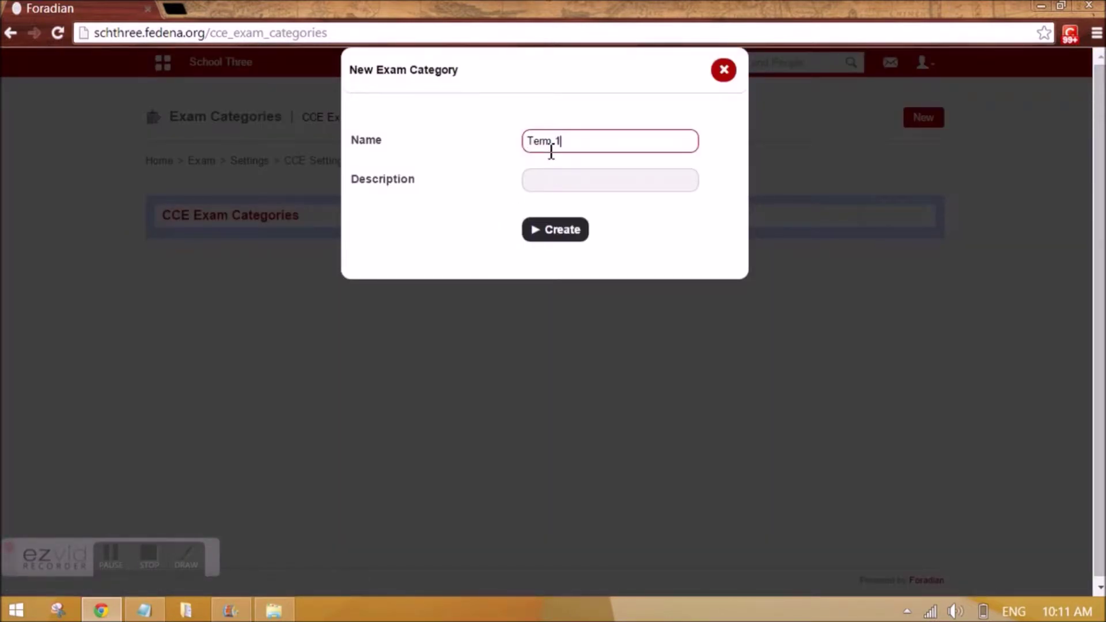
pyautogui.press('Tab')
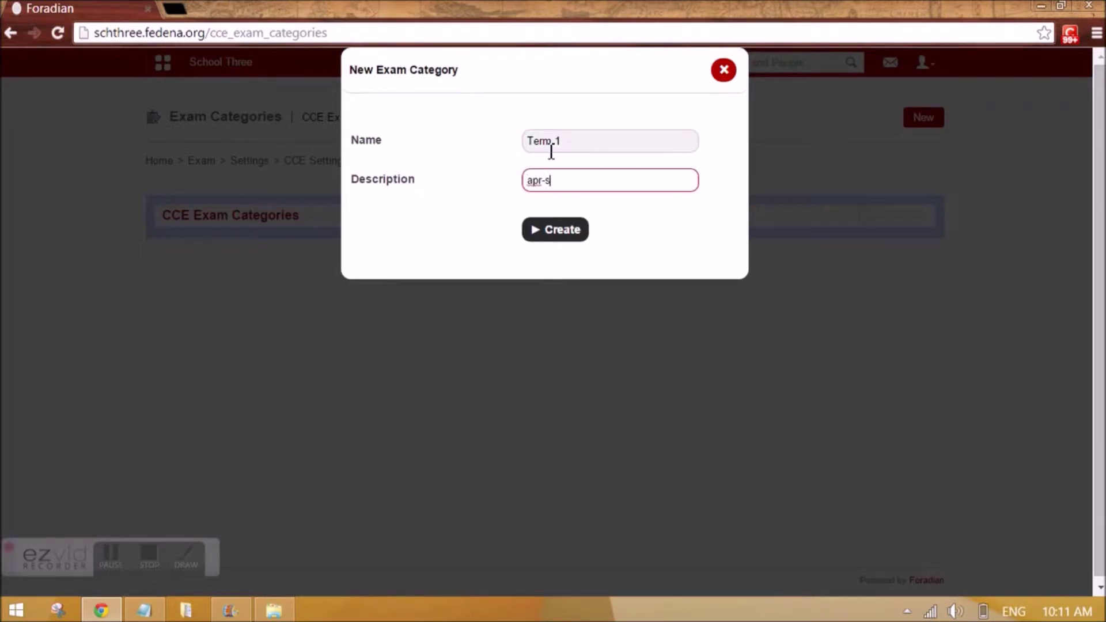
pyautogui.click(542, 237)
# - Create a second CCE exam category named "Term 2" with a month-range description starting with "oct"
pyautogui.click(945, 119)
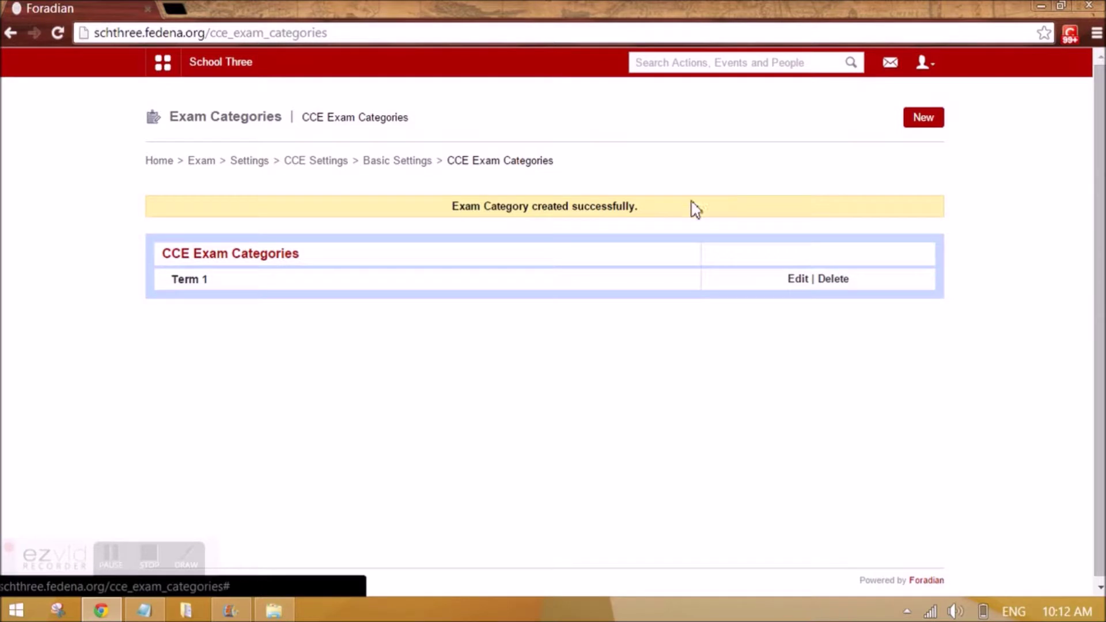
pyautogui.click(593, 139)
pyautogui.write('Term 2')
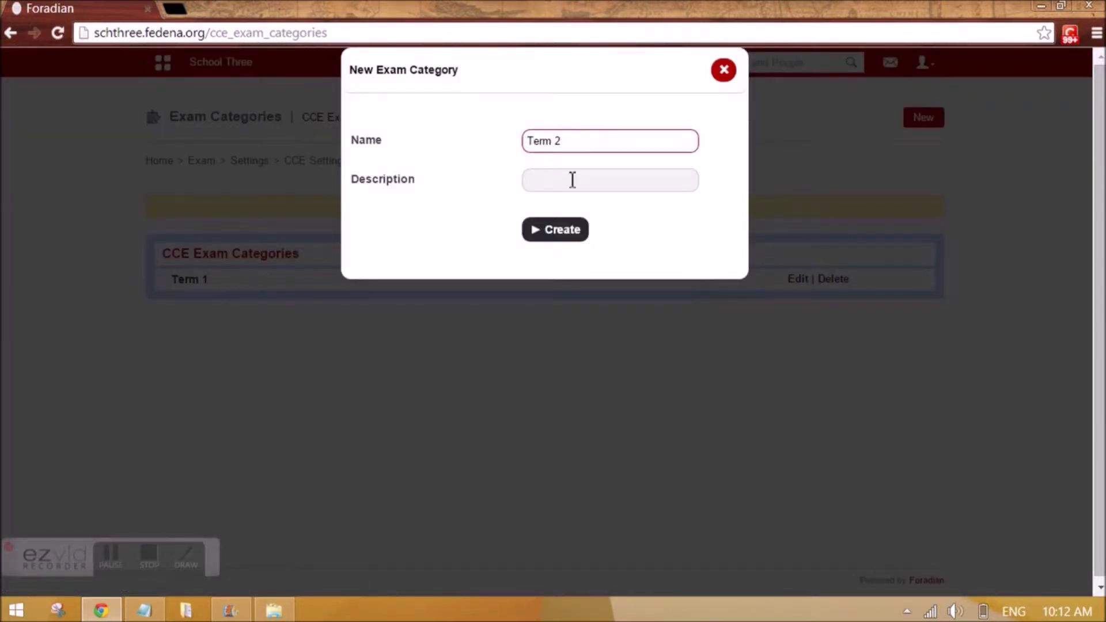
pyautogui.click(573, 180)
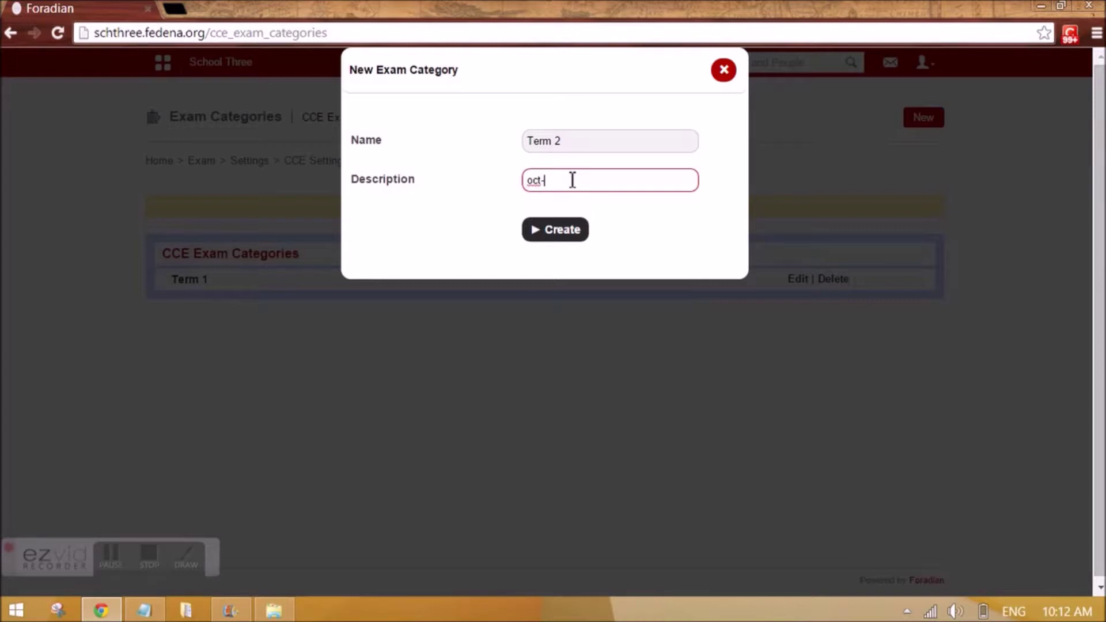
pyautogui.click(551, 234)
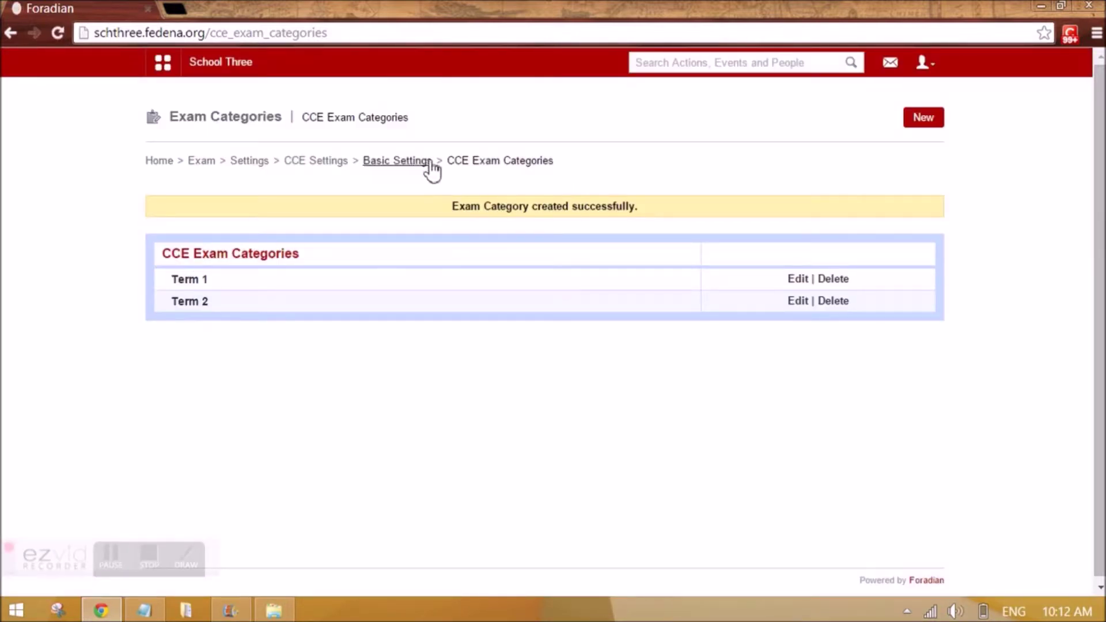
# - In the CCE Weightages of the basic settings, create a weightage of 10 with criteria FA for exam category Term 1
pyautogui.click(388, 162)
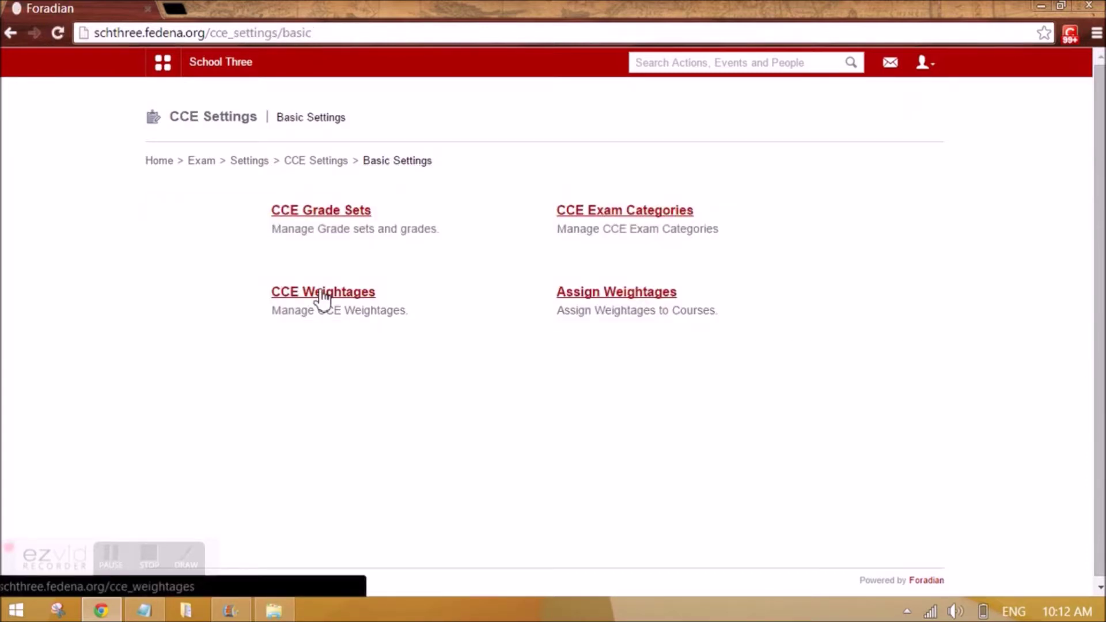
pyautogui.click(323, 293)
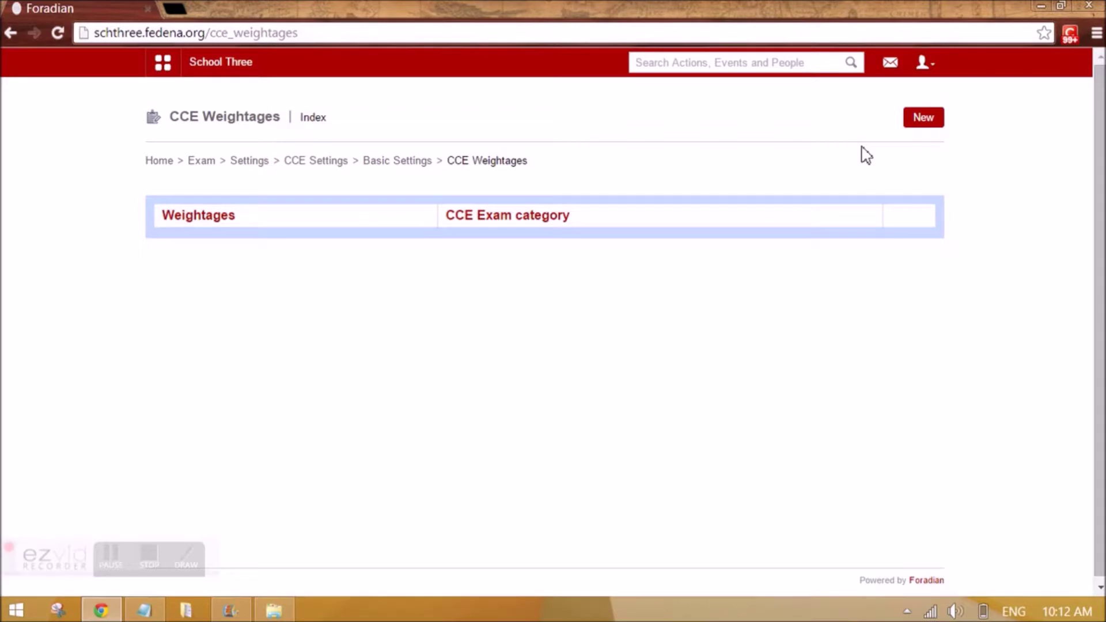
pyautogui.click(924, 119)
pyautogui.click(573, 148)
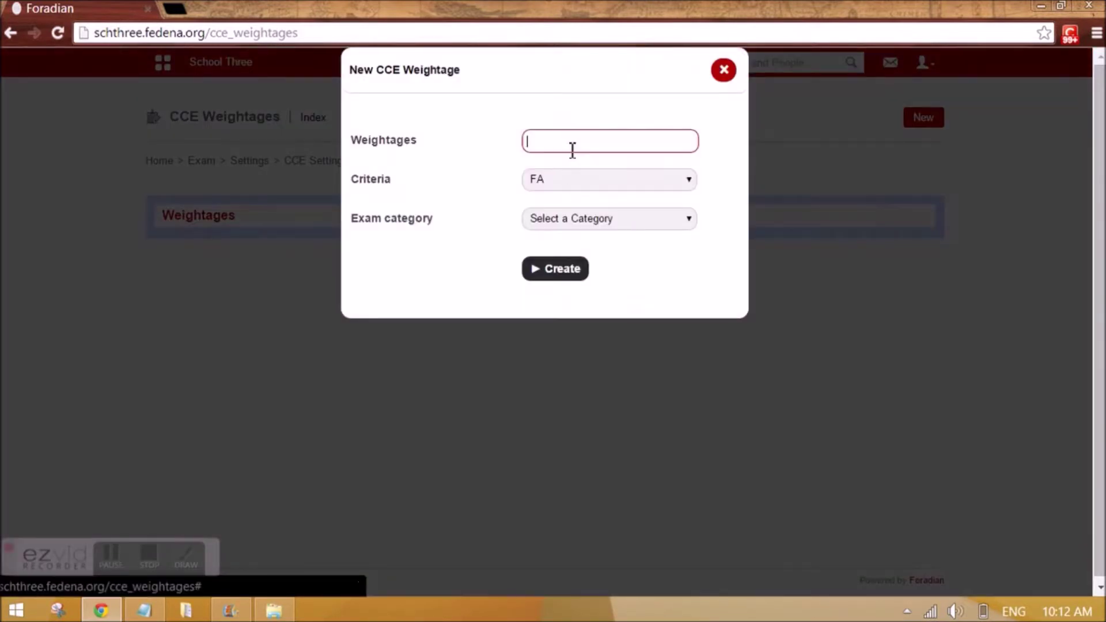
pyautogui.write('10')
pyautogui.click(548, 181)
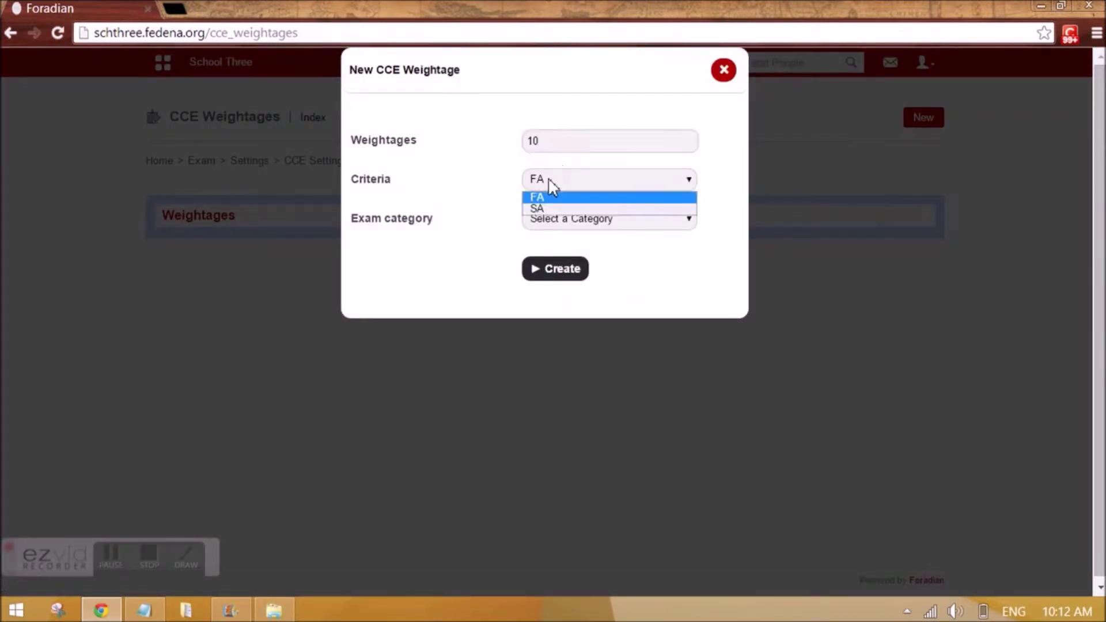
pyautogui.click(555, 175)
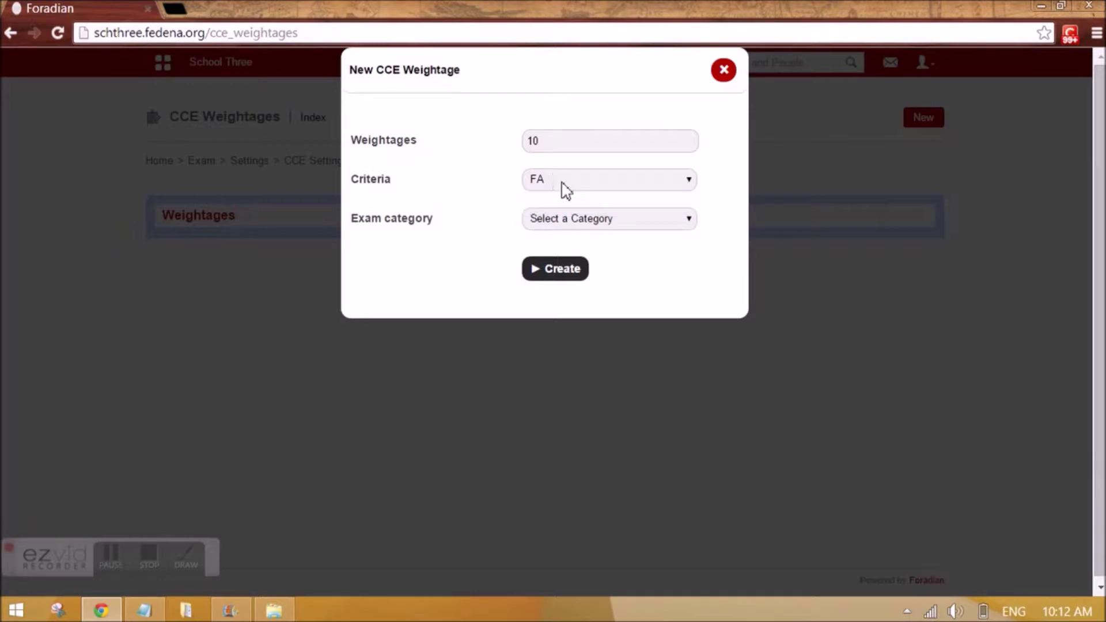
pyautogui.click(567, 216)
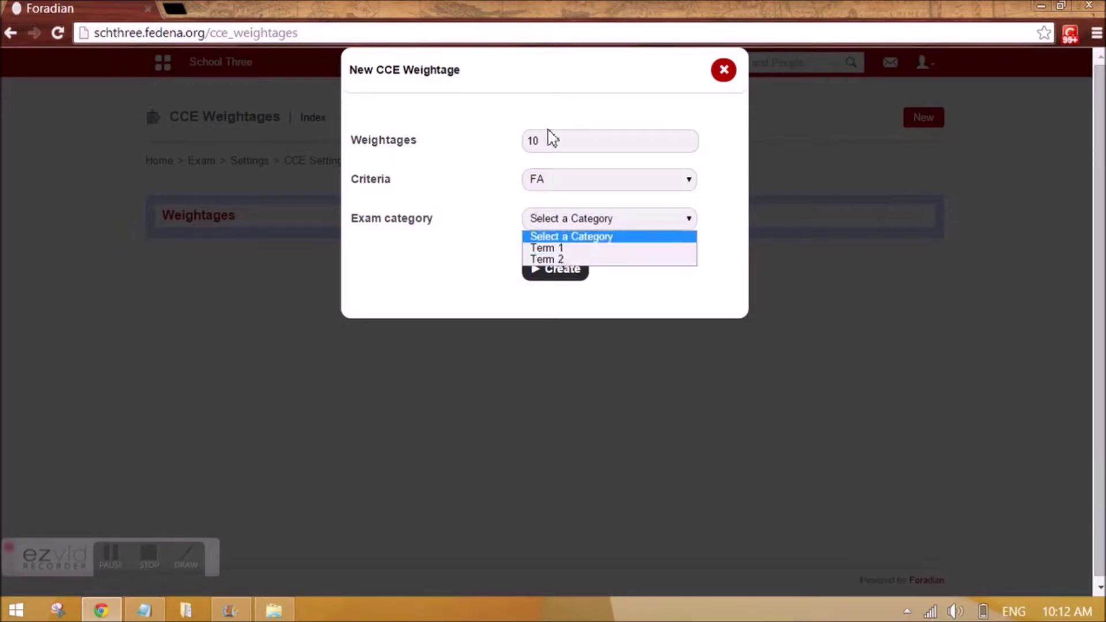
pyautogui.click(569, 249)
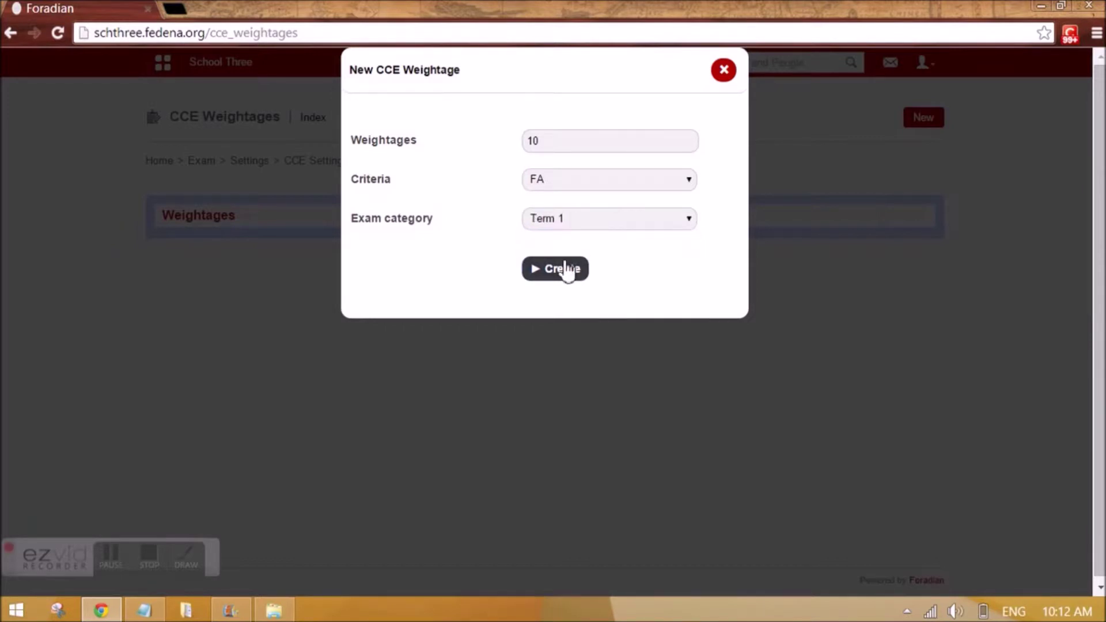
pyautogui.click(565, 267)
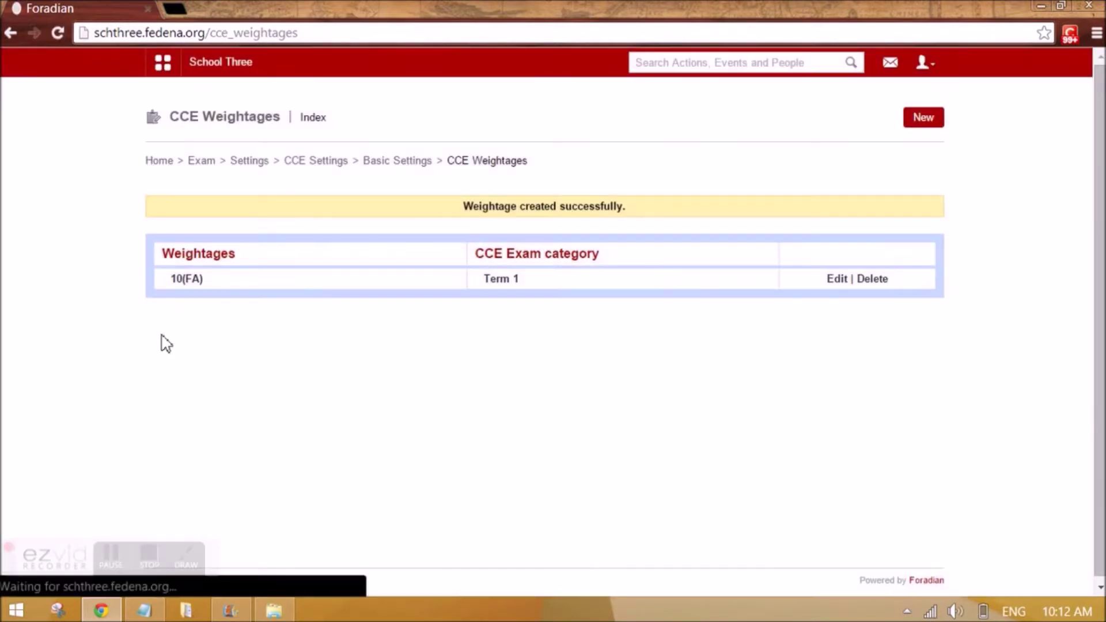
# - Create a CCE weightage of 10 with criteria FA for exam category Term 2
pyautogui.click(917, 121)
pyautogui.click(558, 141)
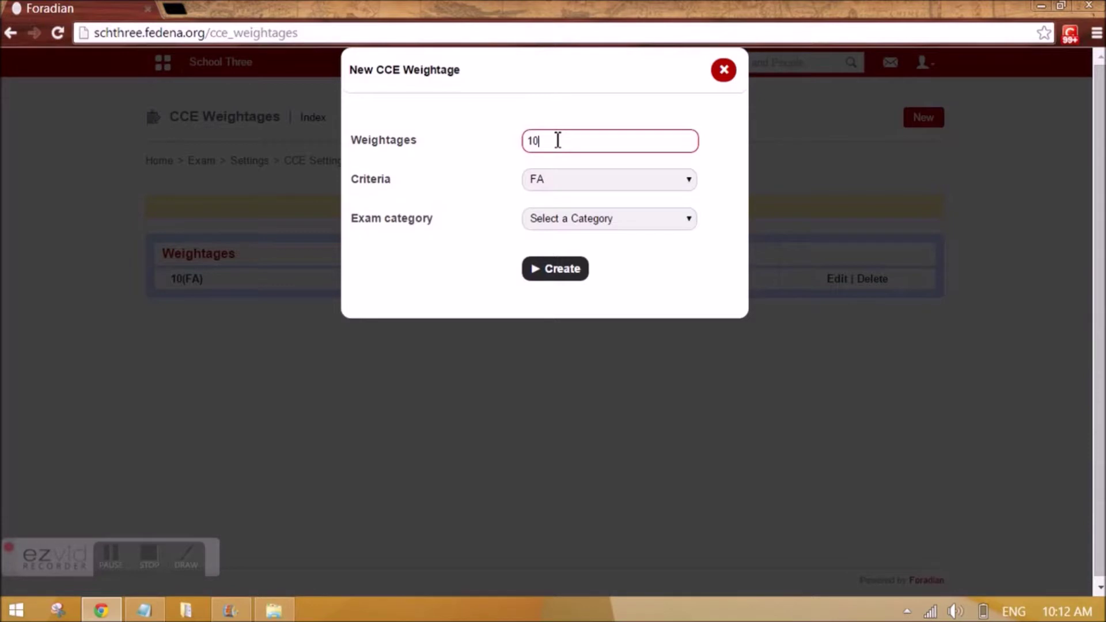
pyautogui.click(572, 218)
pyautogui.click(577, 261)
pyautogui.click(572, 282)
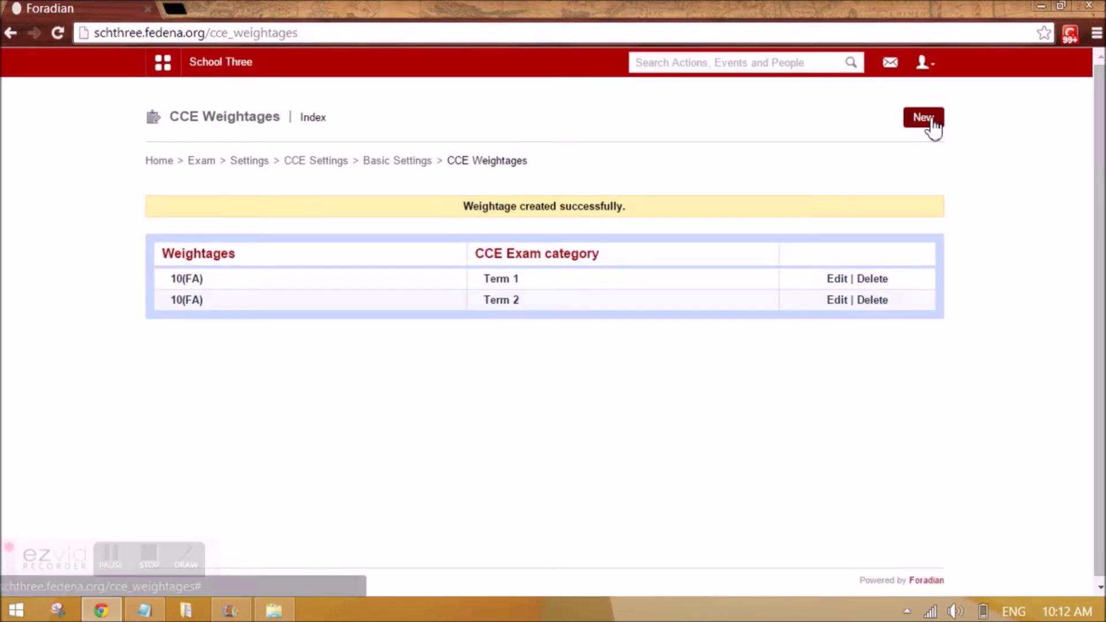
# - Create a CCE weightage of 30 with criteria SA for exam category Term 1
pyautogui.click(931, 121)
pyautogui.click(594, 146)
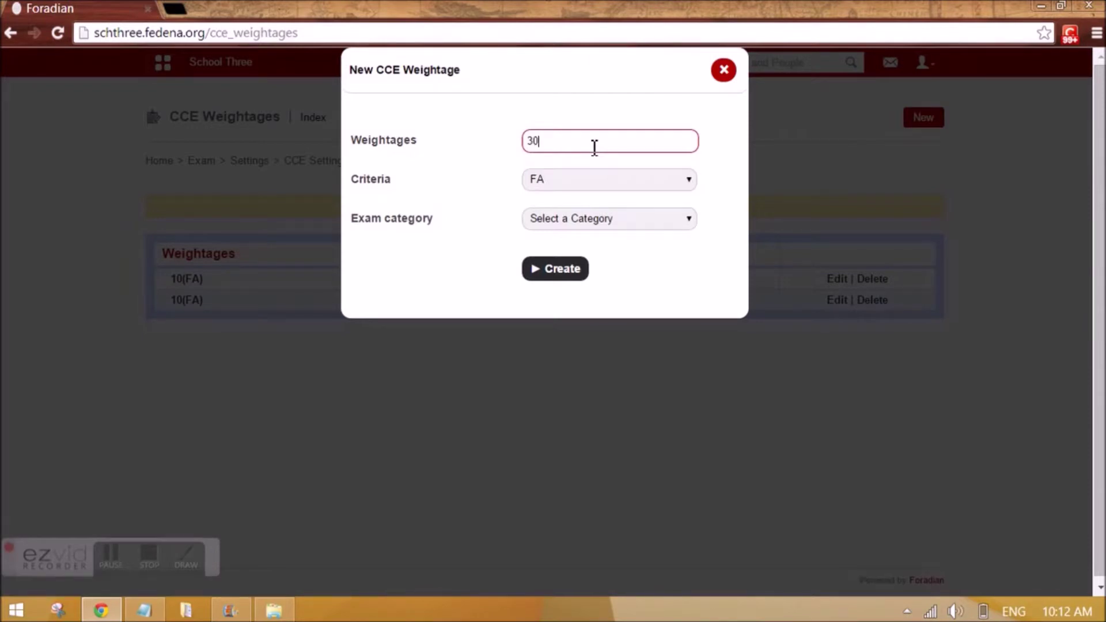
pyautogui.click(545, 187)
pyautogui.click(566, 208)
pyautogui.click(568, 219)
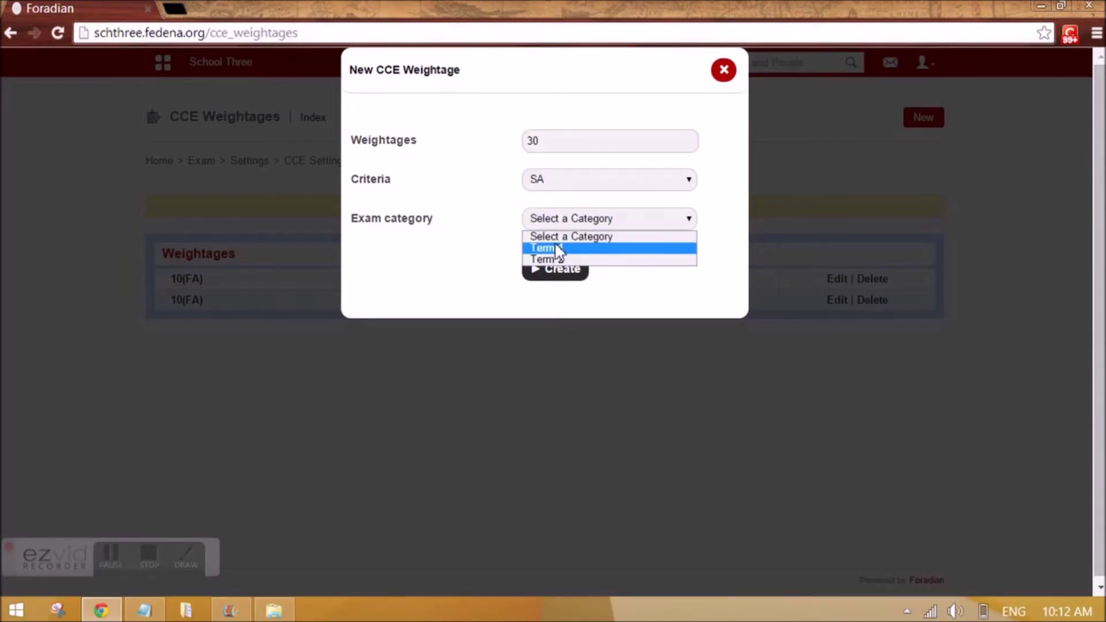
pyautogui.click(558, 249)
pyautogui.click(551, 272)
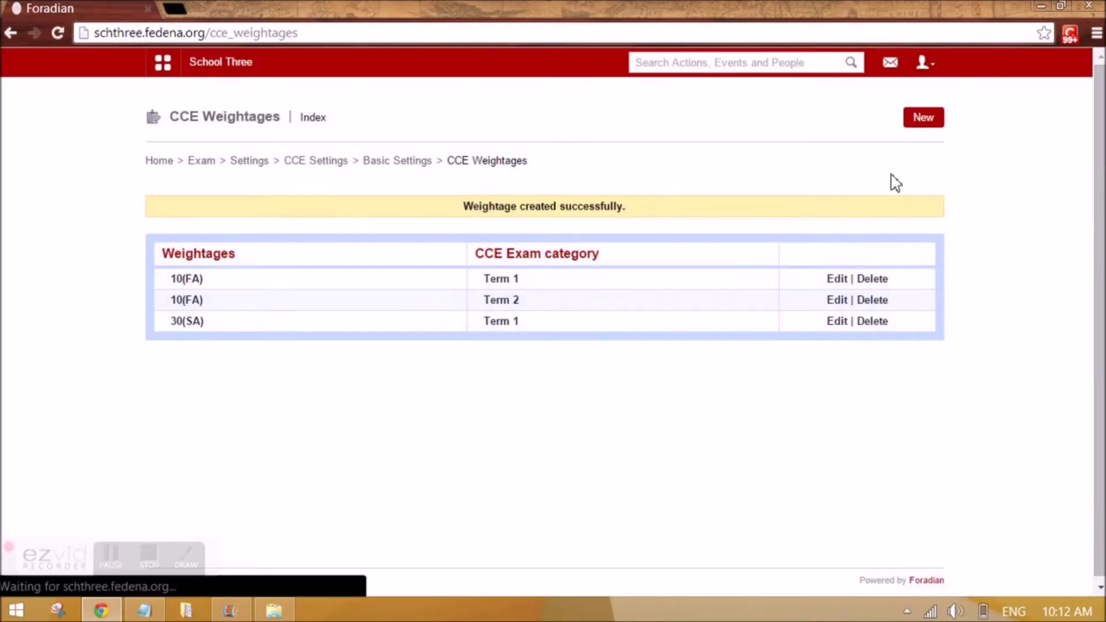
# - Create a CCE weightage of 30 with criteria SA for exam category Term 2
pyautogui.click(920, 122)
pyautogui.click(563, 143)
pyautogui.write('30')
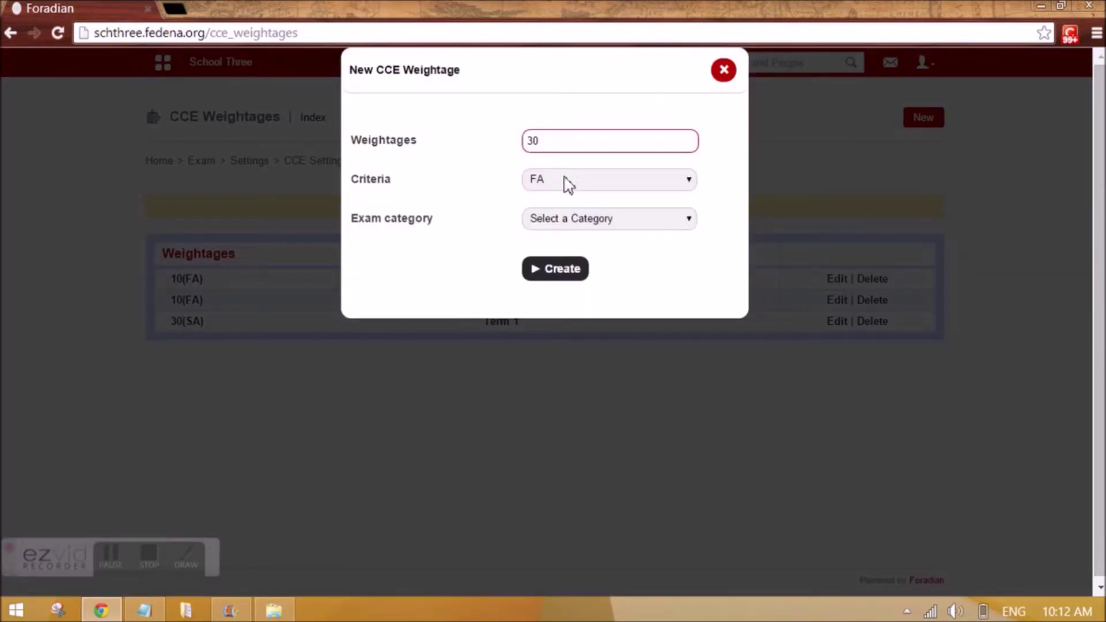
pyautogui.click(563, 180)
pyautogui.click(568, 209)
pyautogui.click(568, 219)
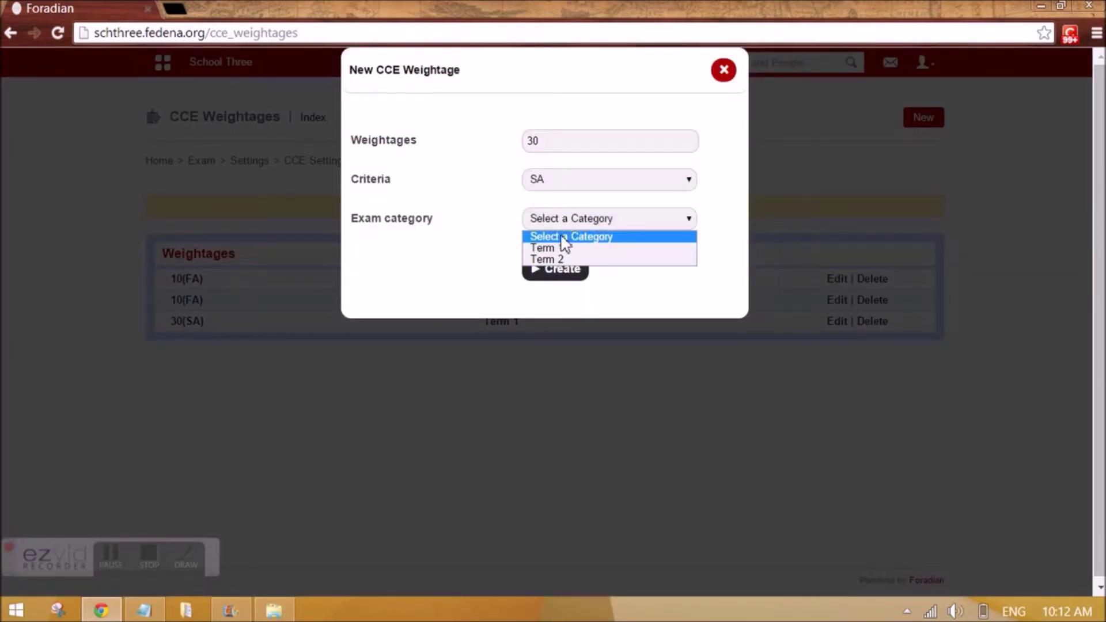
pyautogui.click(541, 259)
pyautogui.click(543, 271)
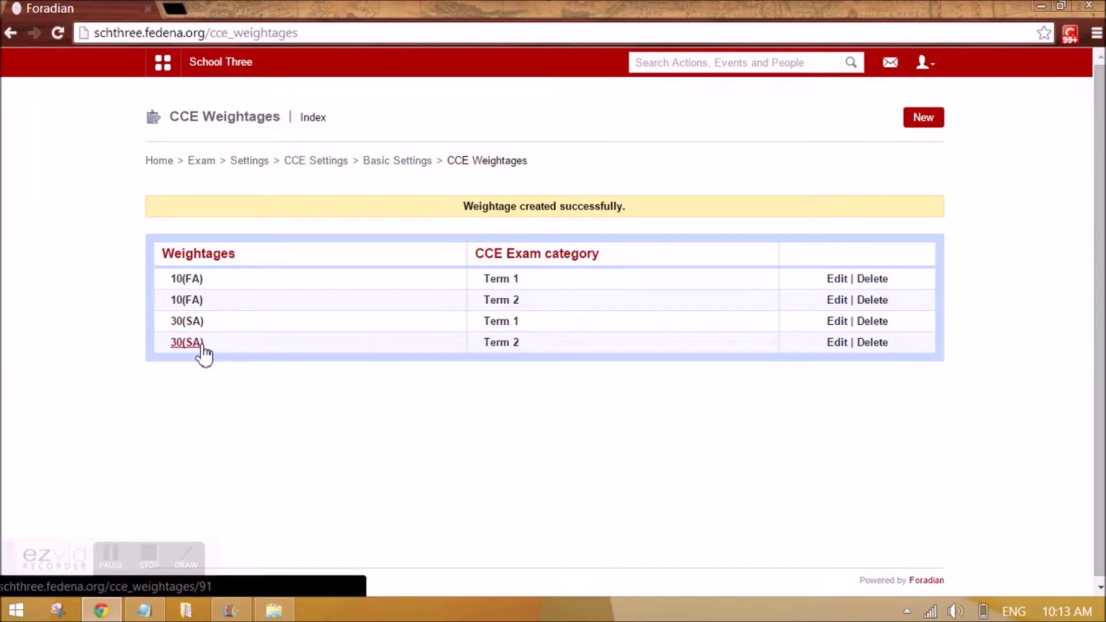
# - Switch to the Notepad notes to review the number of FAs planned for term1, and return to Fedena
pyautogui.click(144, 610)
pyautogui.moveTo(162, 374); pyautogui.dragTo(225, 374)
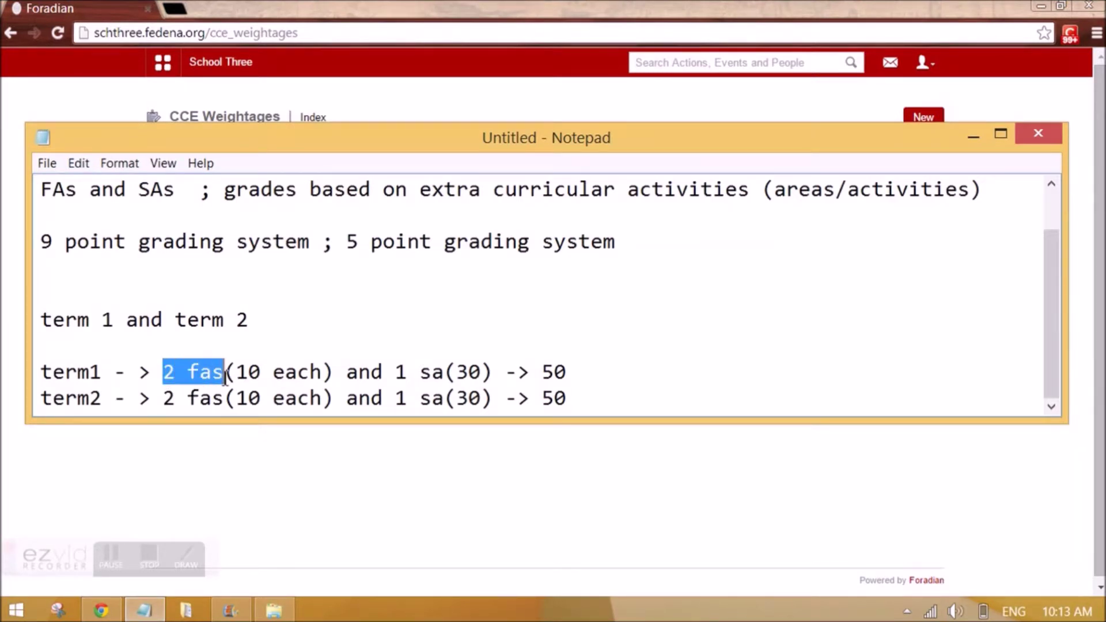
pyautogui.click(263, 471)
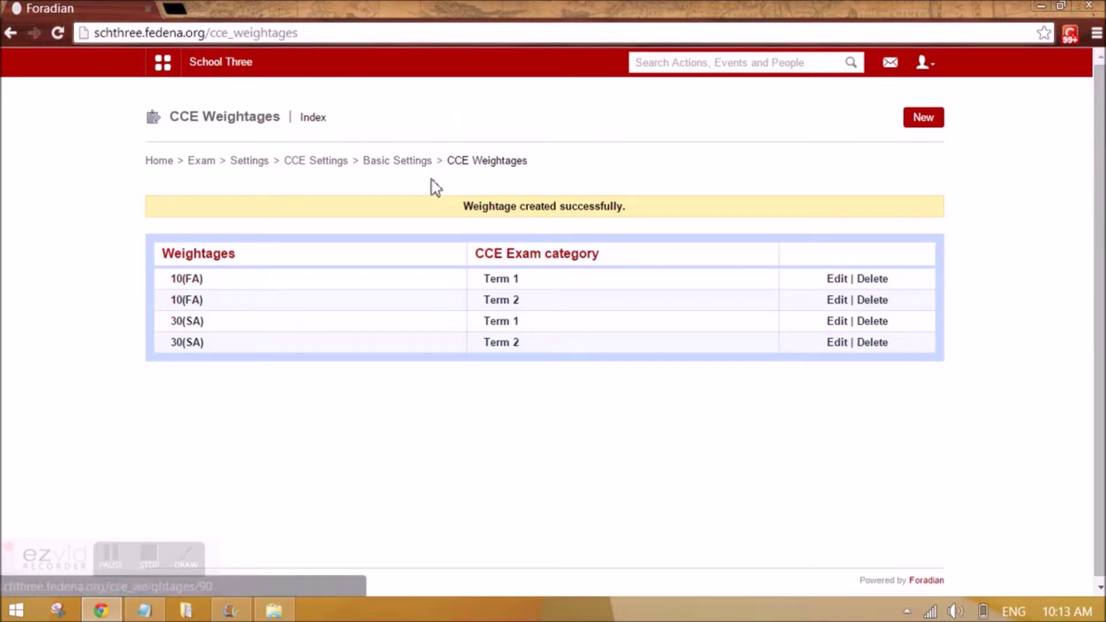
# - Assign the FA 10 and SA 30 weightages of both Term 1 and Term 2 to the Grade 3 course and save
pyautogui.click(410, 164)
pyautogui.click(594, 306)
pyautogui.click(400, 215)
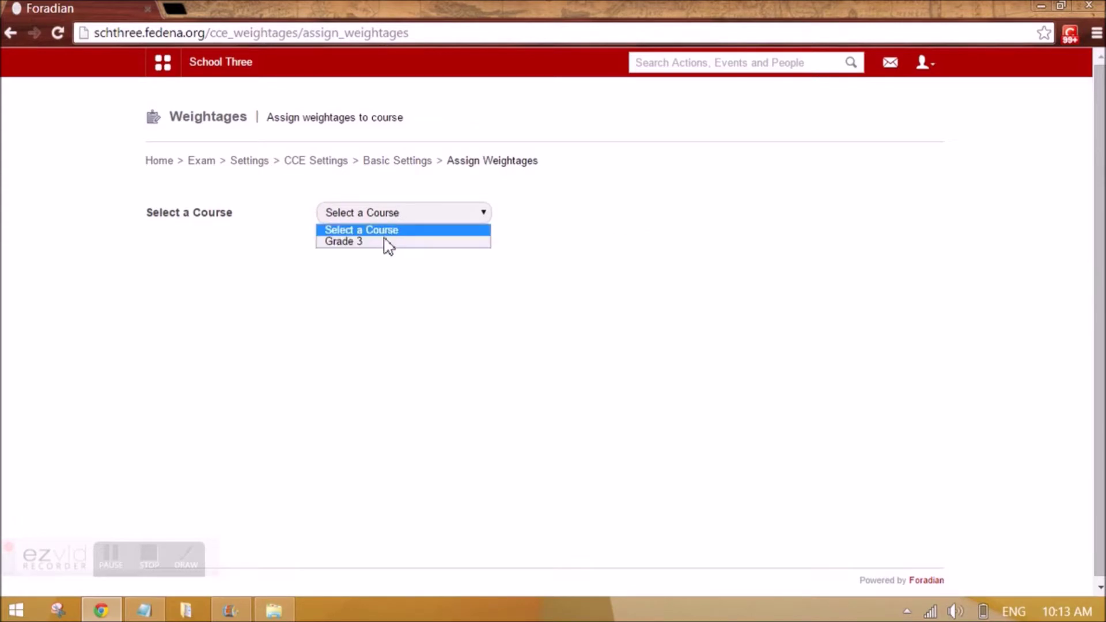
pyautogui.click(389, 242)
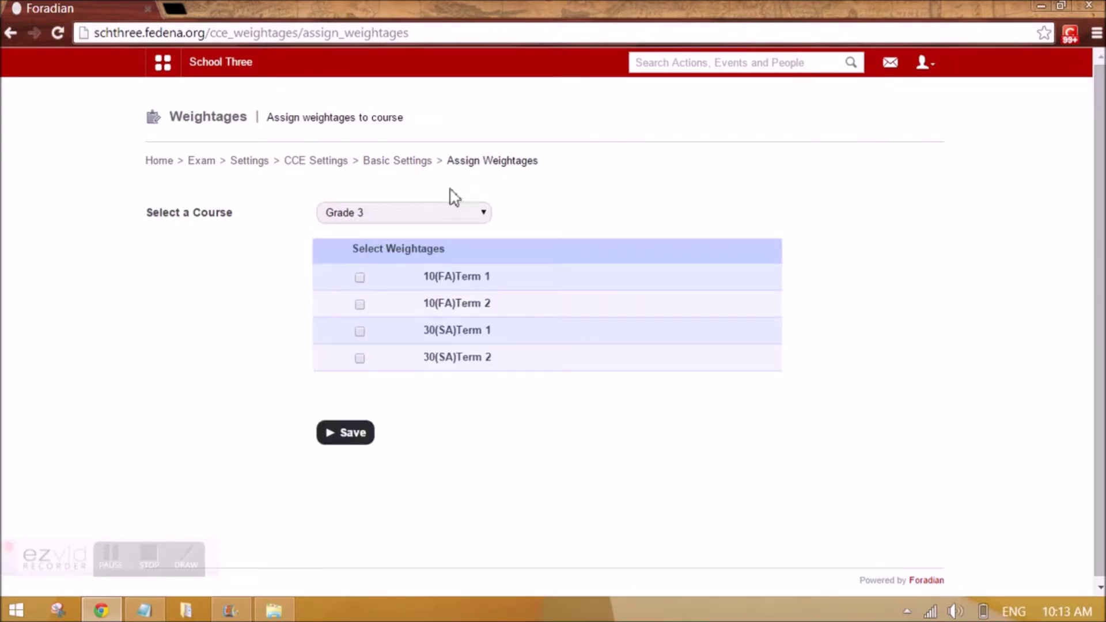
pyautogui.click(360, 278)
pyautogui.click(360, 304)
pyautogui.click(360, 331)
pyautogui.click(359, 358)
pyautogui.click(352, 433)
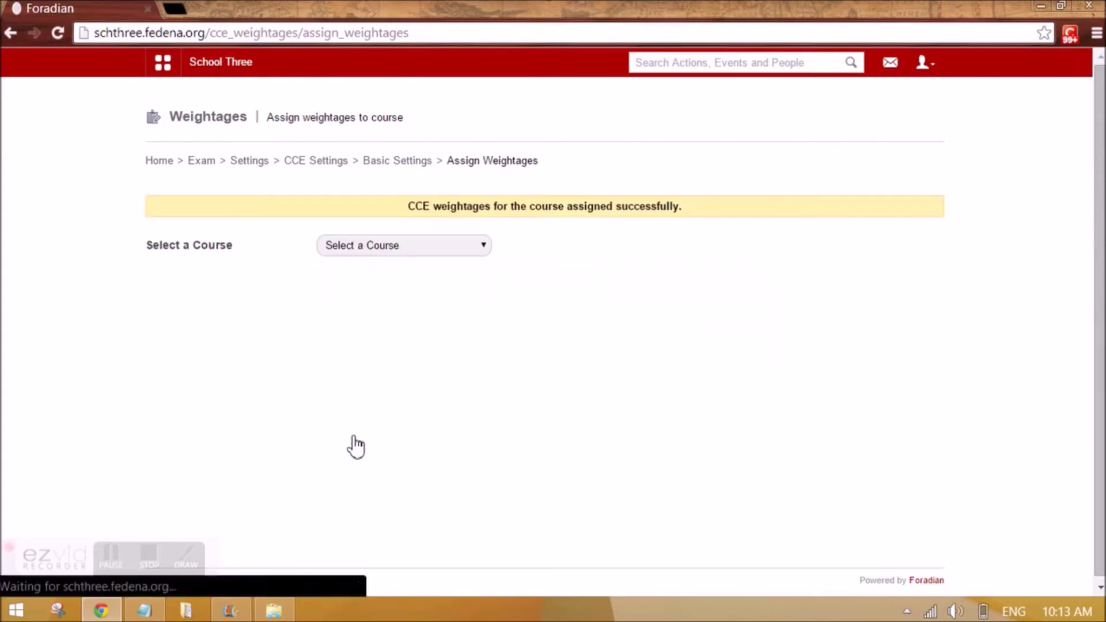
# - Open the Co-Scholastic Items list within the co-scholastic part of the CCE settings
pyautogui.click(386, 164)
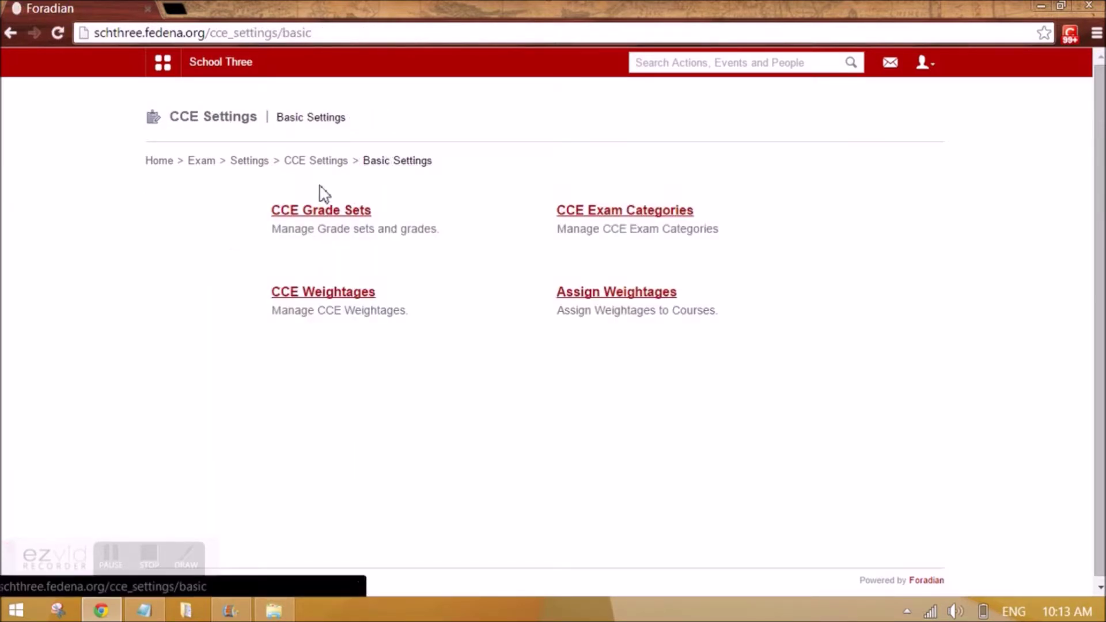
pyautogui.click(327, 163)
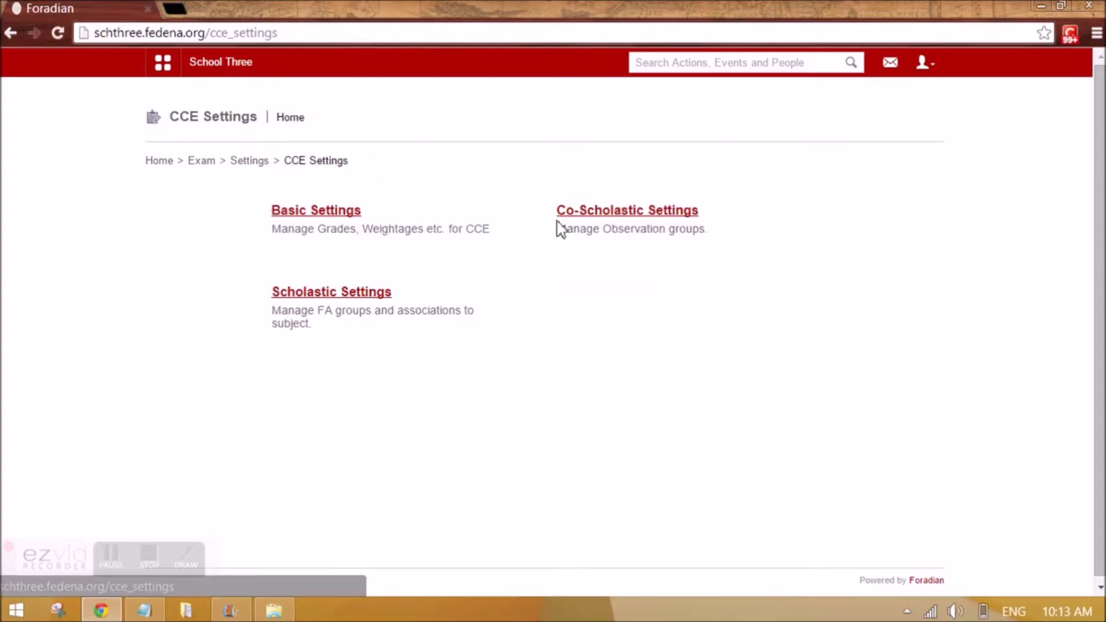
pyautogui.click(592, 213)
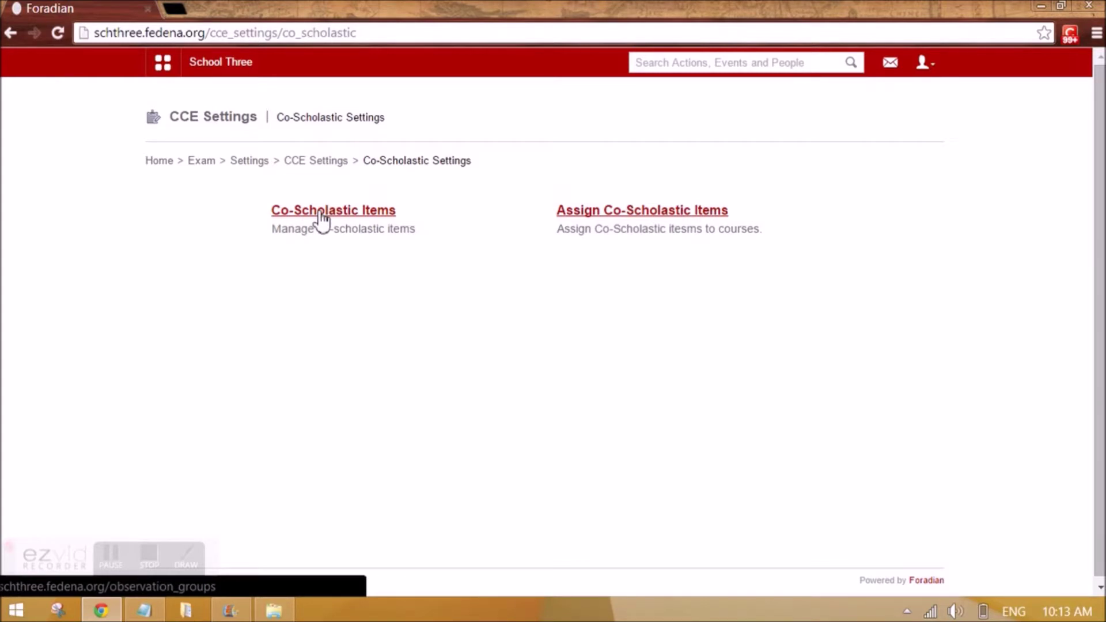
pyautogui.click(322, 217)
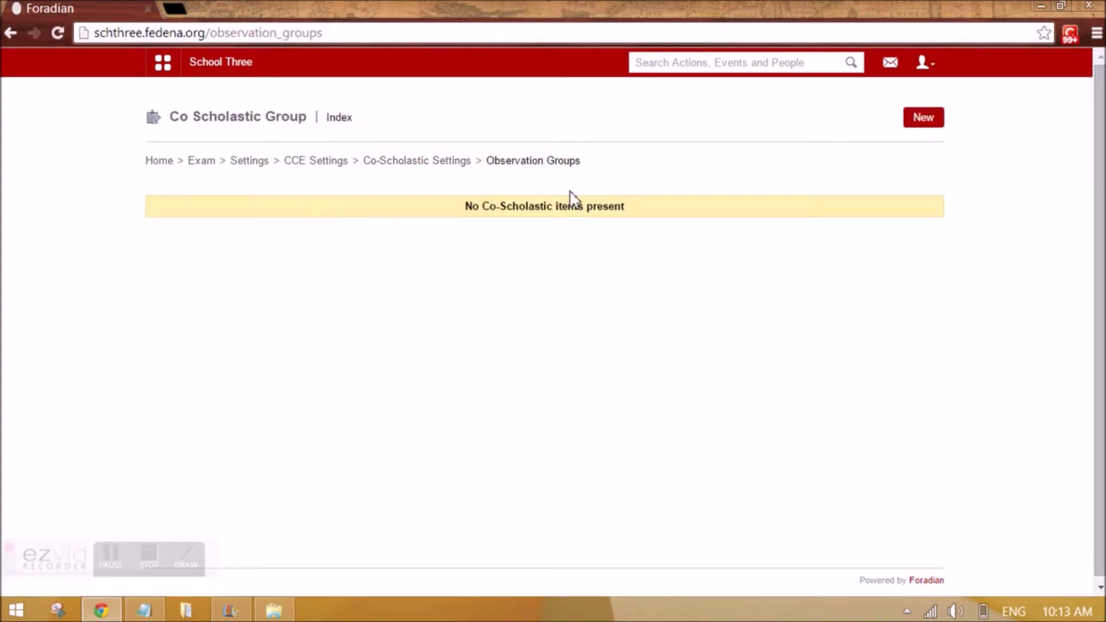
# - Start a new co-scholastic group with name and header name Thinking Skills and description Area
pyautogui.click(536, 143)
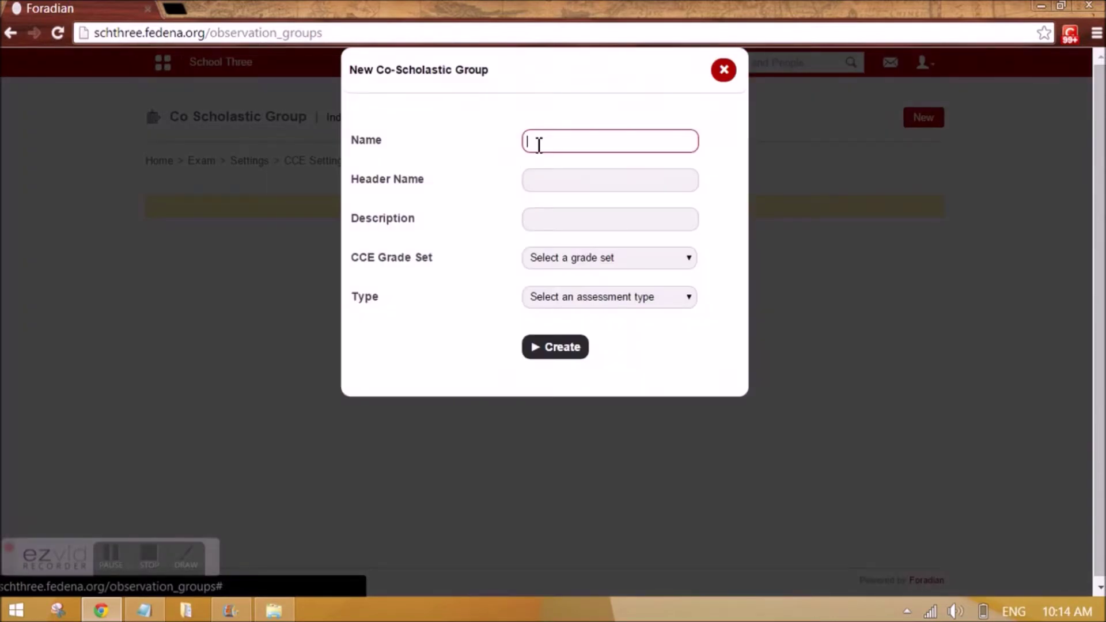
pyautogui.write('Thinking Skill')
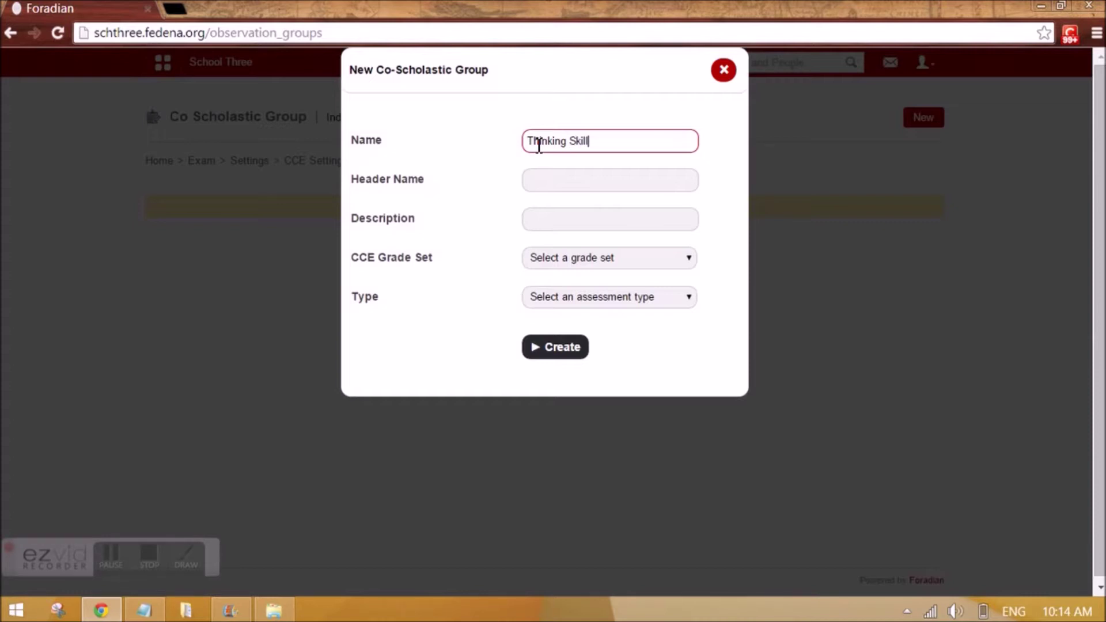
pyautogui.click(561, 186)
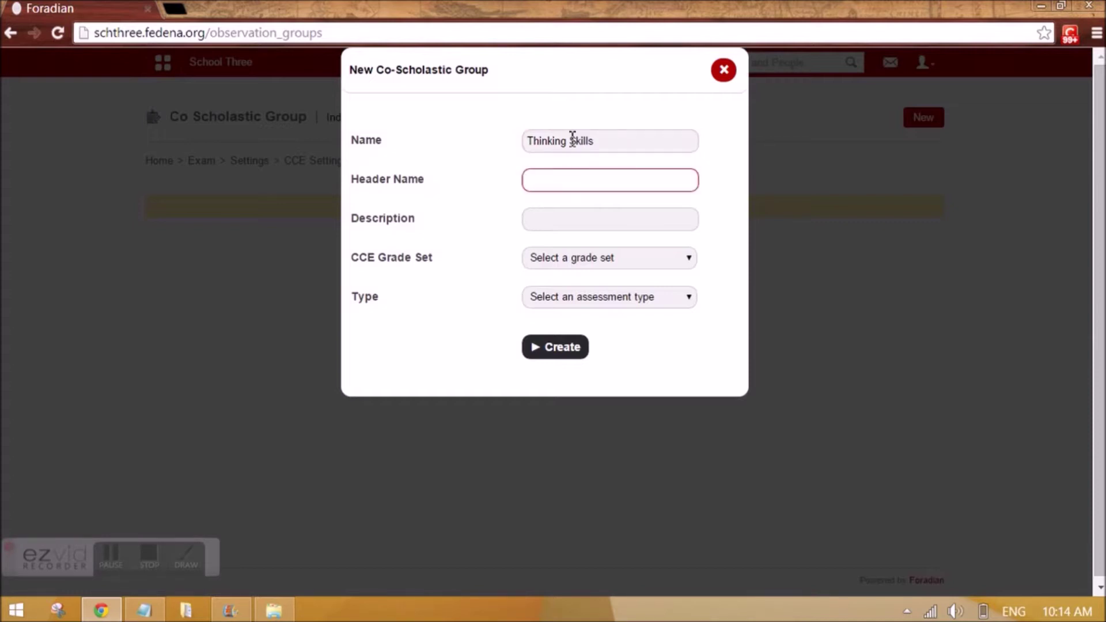
pyautogui.moveTo(581, 142); pyautogui.dragTo(522, 144)
pyautogui.moveTo(611, 147); pyautogui.dragTo(519, 149)
pyautogui.hotkey('ctrl', 'c')
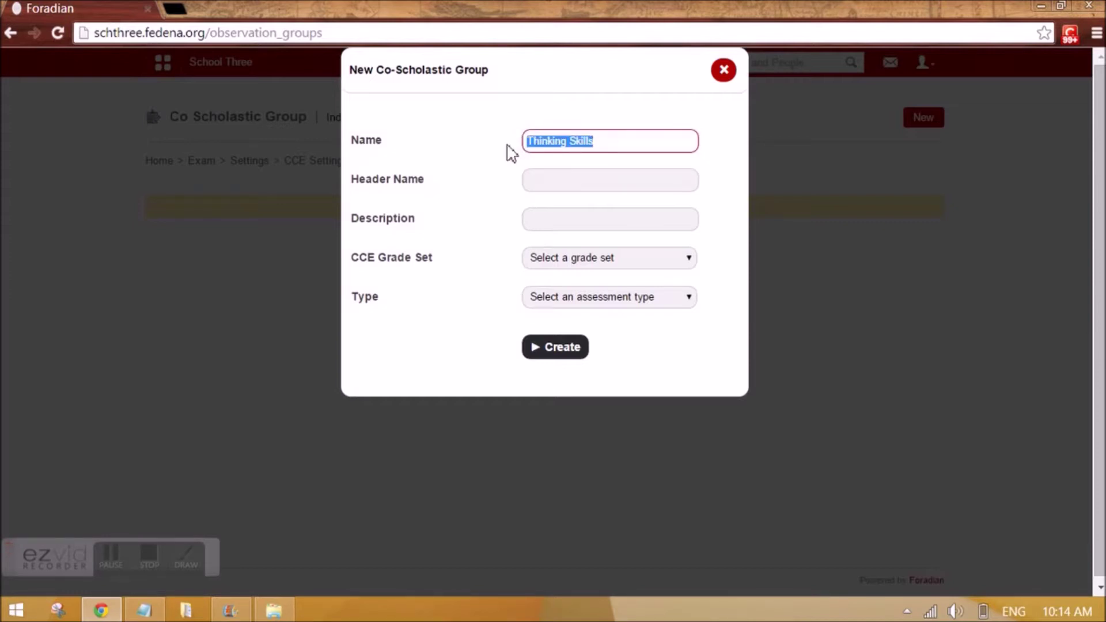
pyautogui.click(541, 186)
pyautogui.hotkey('ctrl', 'v')
pyautogui.click(553, 225)
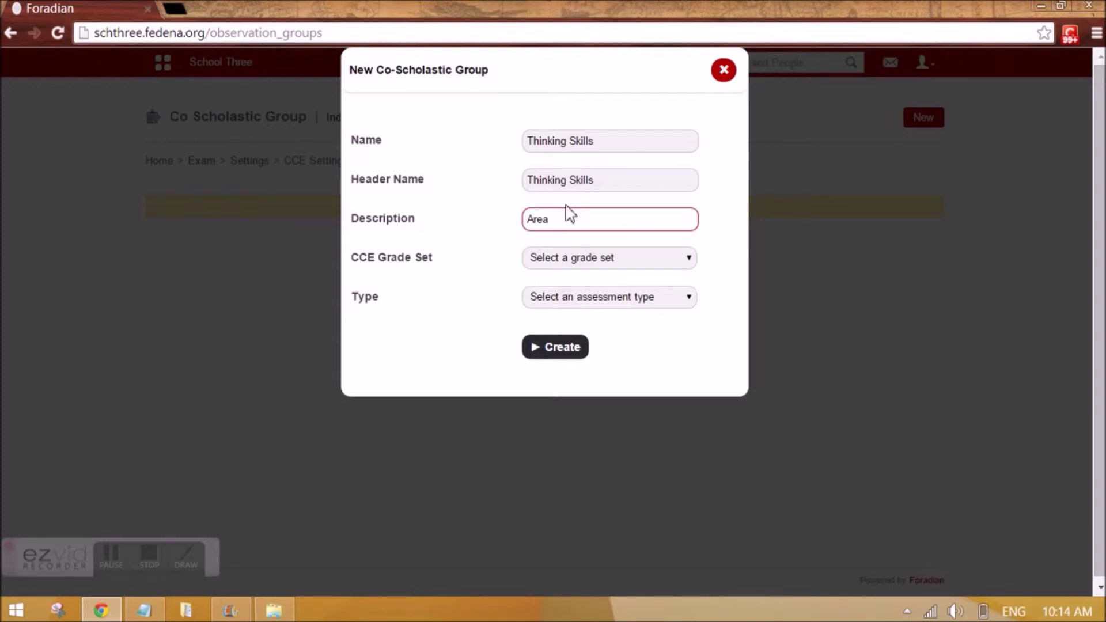
# - Set the group's type to Co Scholastic Area and its grade set to Co-Scholastic Grade sets for Grade 3, and create it
pyautogui.click(552, 298)
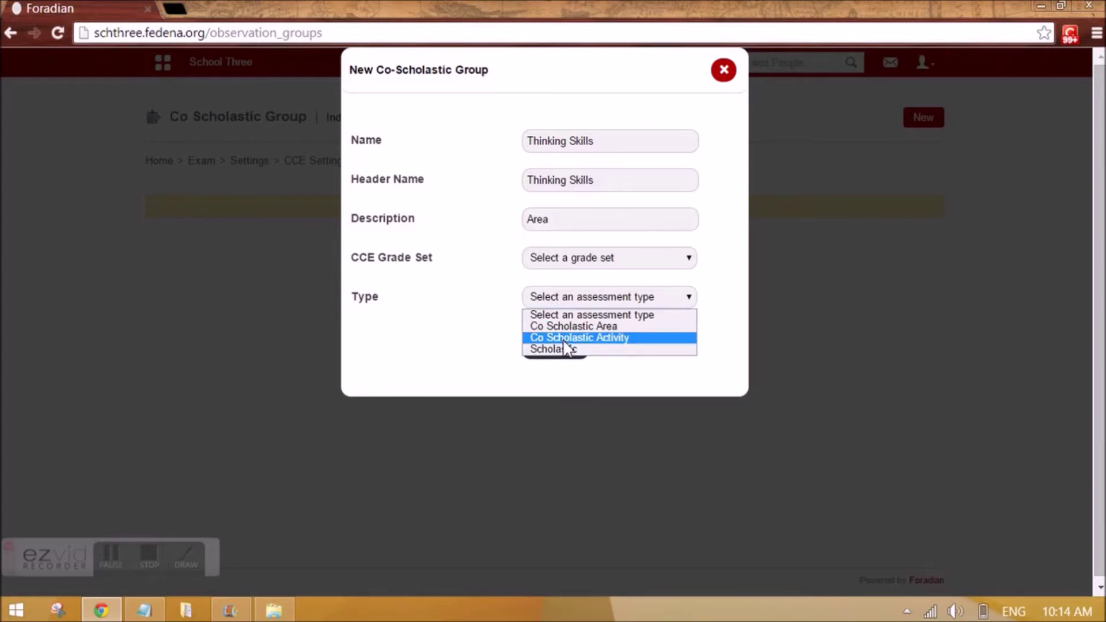
pyautogui.click(562, 326)
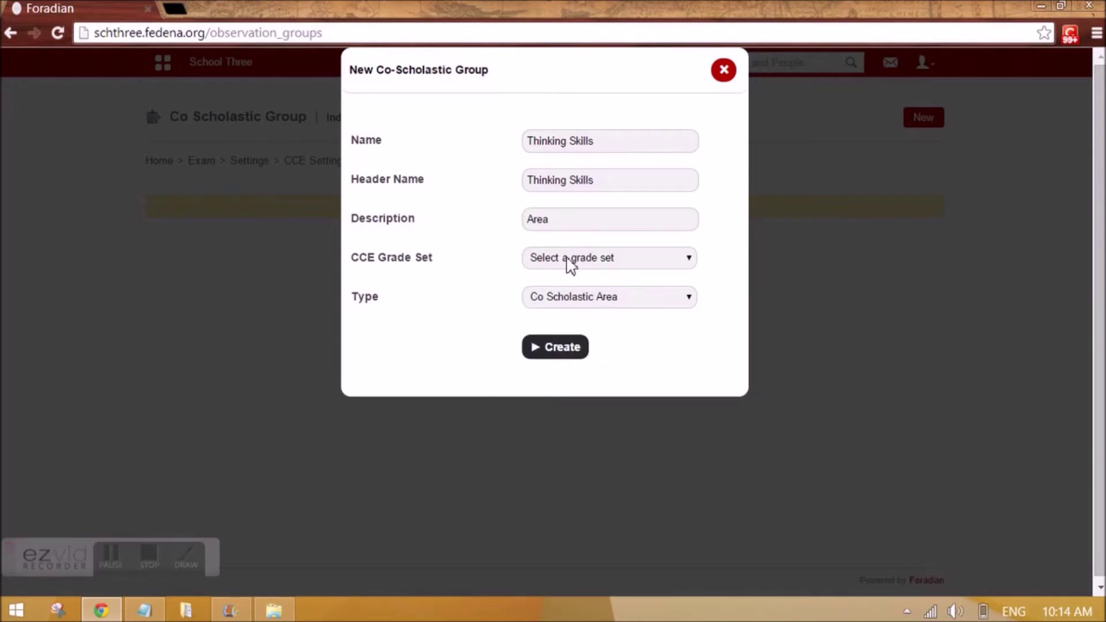
pyautogui.click(571, 265)
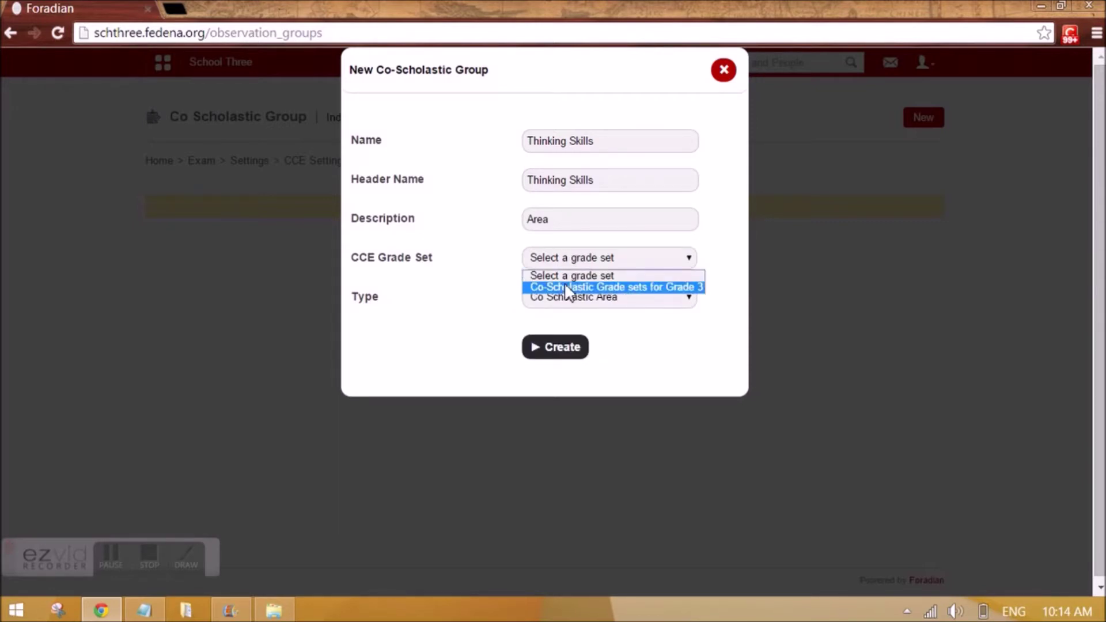
pyautogui.click(568, 287)
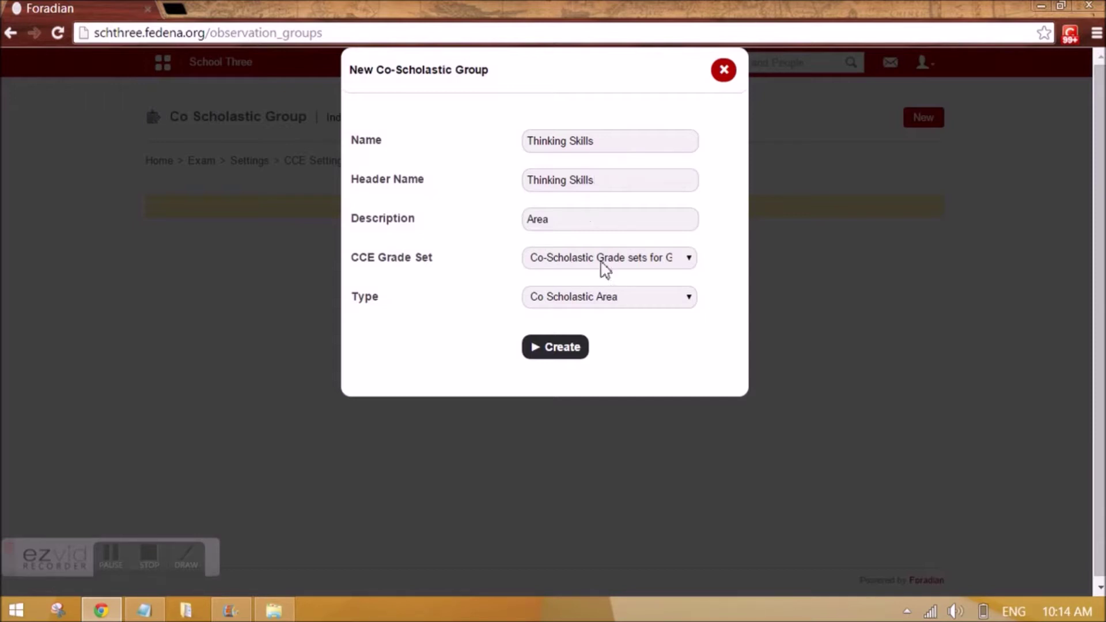
pyautogui.click(582, 350)
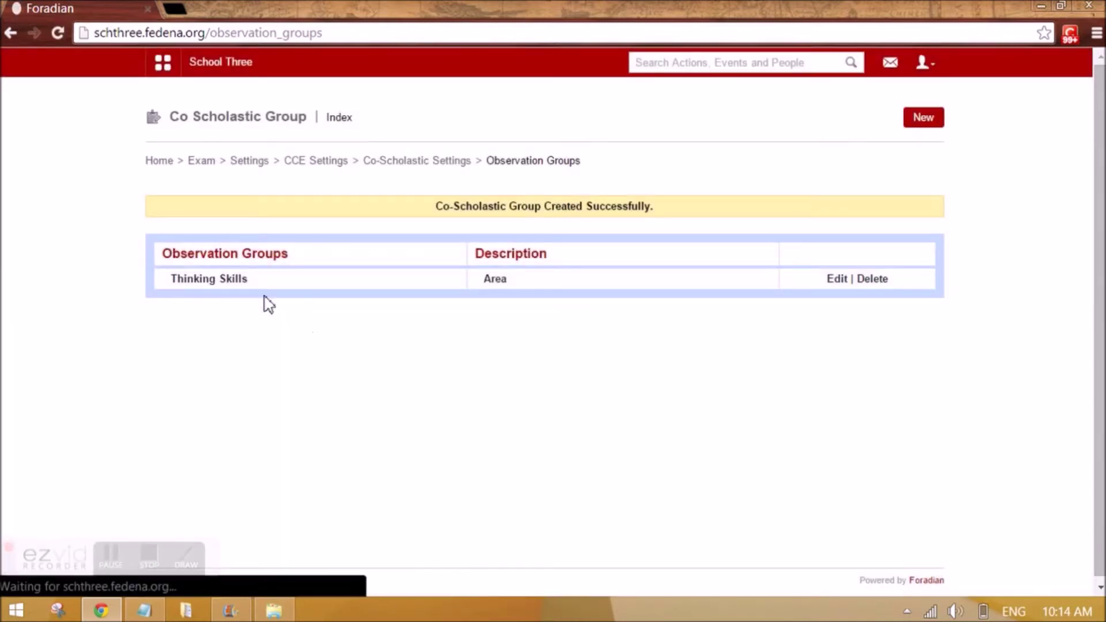
# - Create a criteria in the Thinking Skills group with Analysis of Problem as both name and description
pyautogui.click(229, 282)
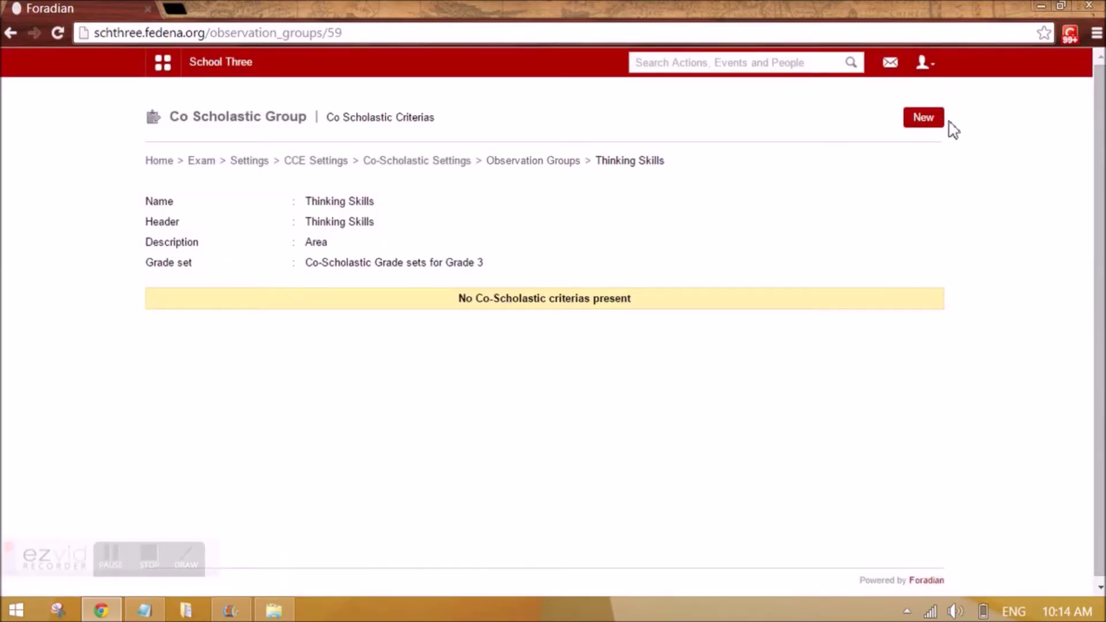
pyautogui.click(918, 117)
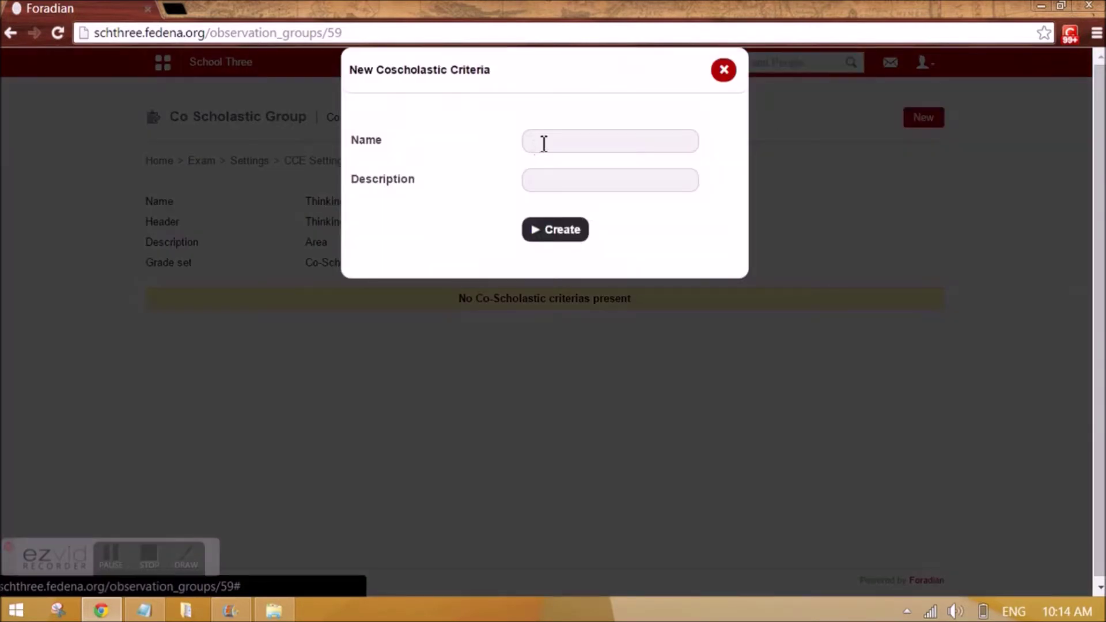
pyautogui.click(544, 143)
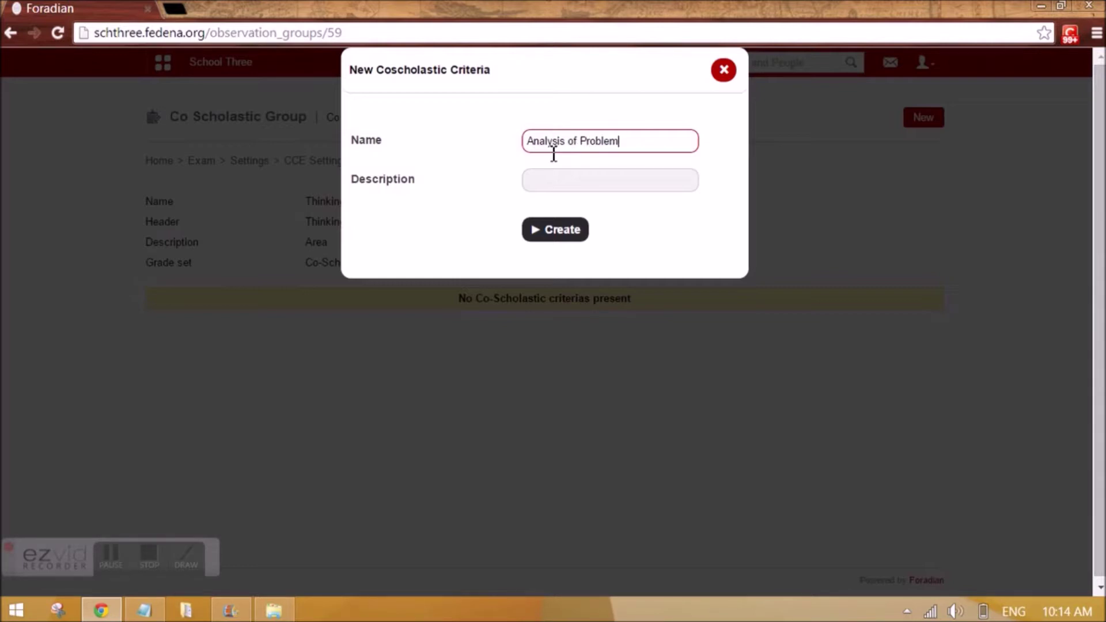
pyautogui.moveTo(604, 138); pyautogui.dragTo(512, 153)
pyautogui.hotkey('ctrl', 'c')
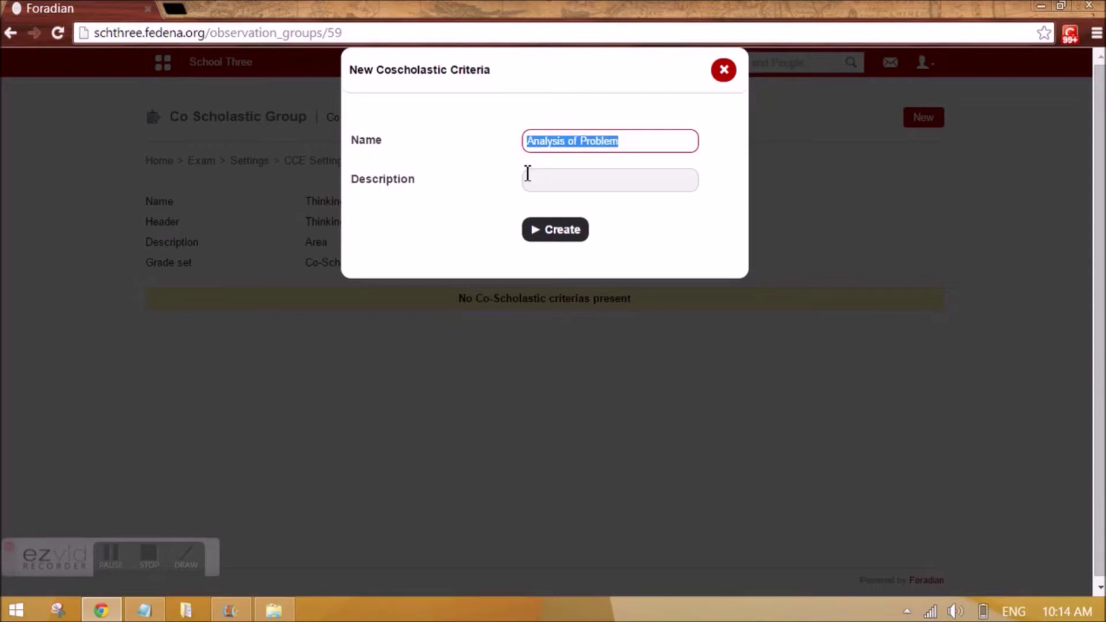
pyautogui.click(548, 177)
pyautogui.hotkey('ctrl', 'v')
pyautogui.click(557, 232)
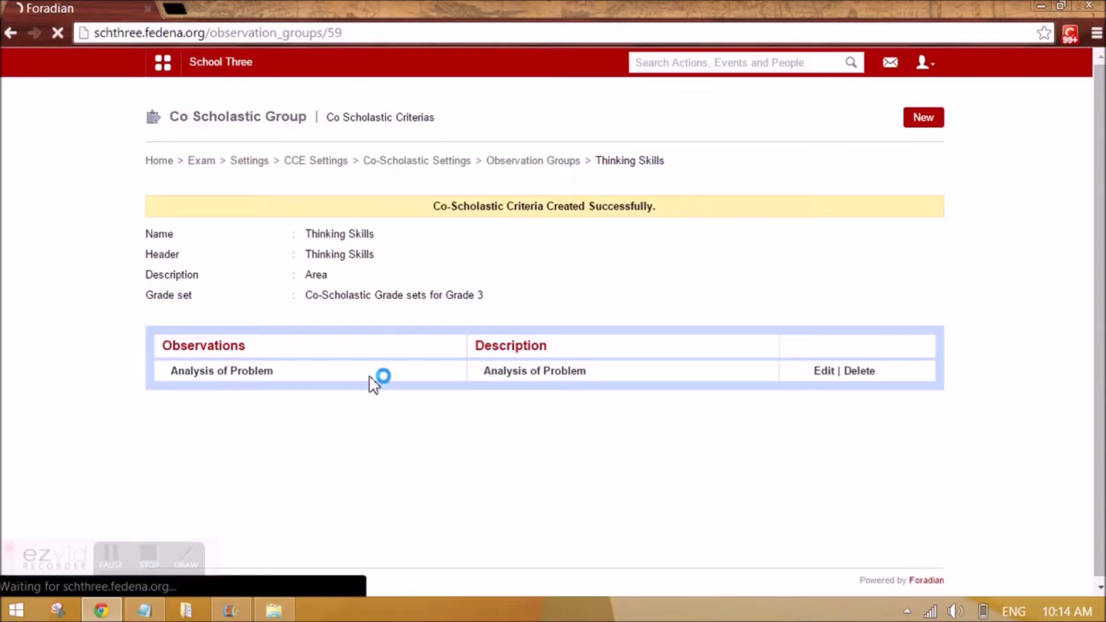
# - Create a descriptive indicator for the Analysis of Problem criteria, named Analysis of Problem in detail with description Analysis of Problem
pyautogui.click(217, 375)
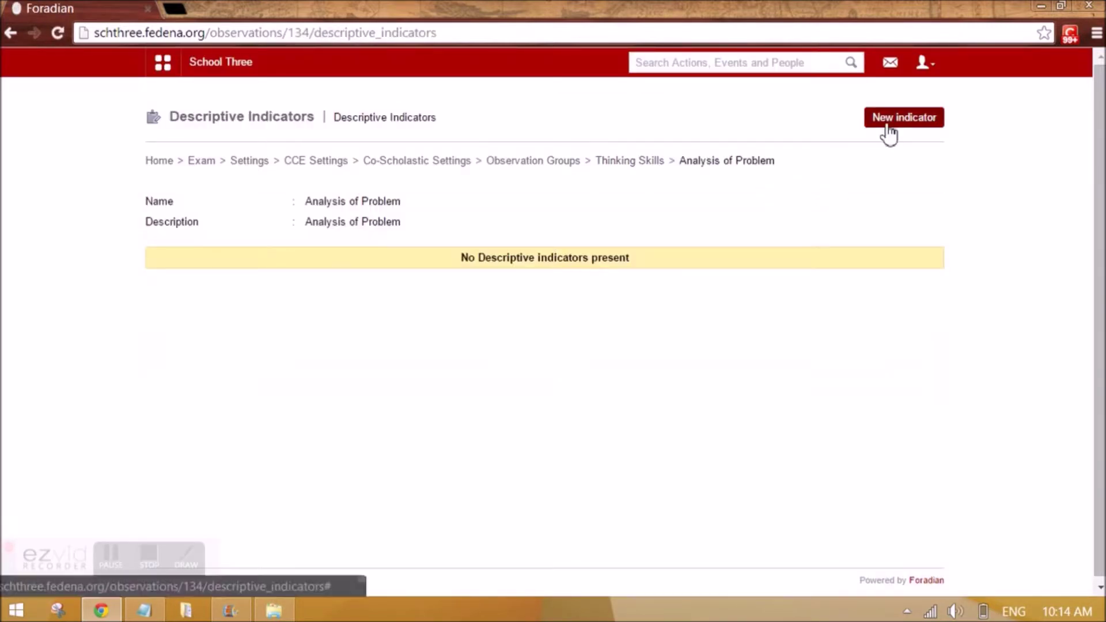
pyautogui.click(888, 133)
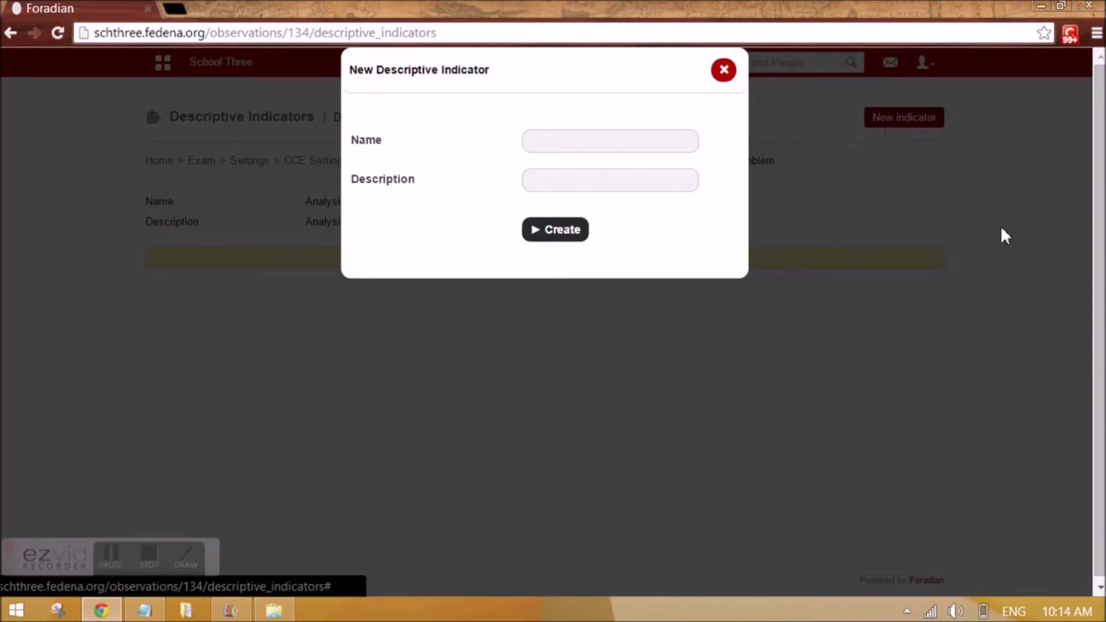
pyautogui.click(676, 149)
pyautogui.hotkey('ctrl', 'v')
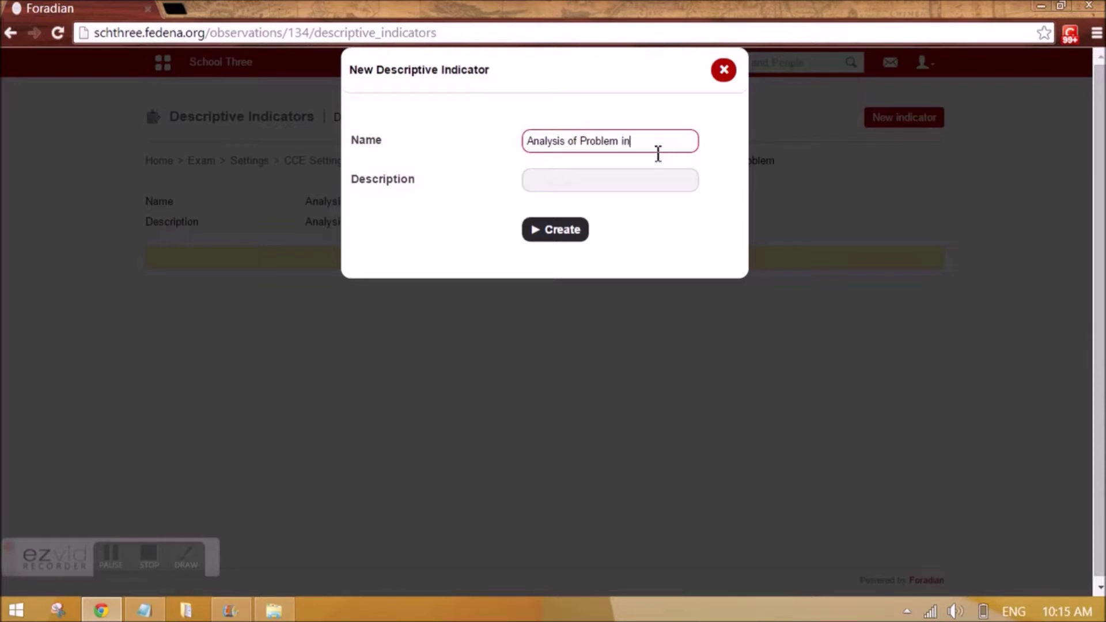
pyautogui.click(591, 183)
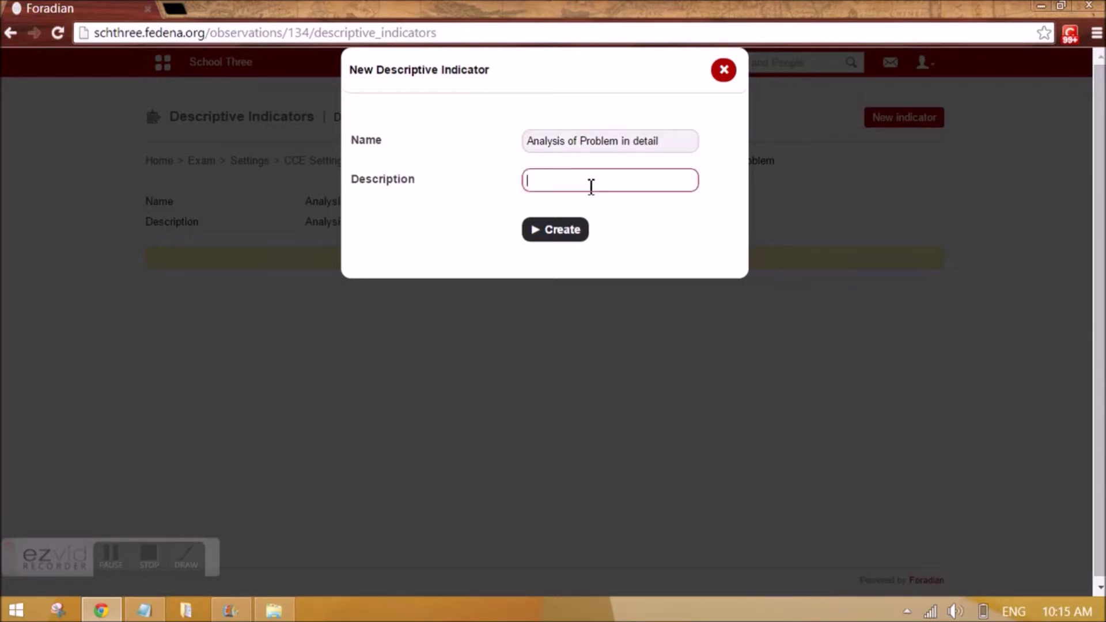
pyautogui.hotkey('ctrl', 'v')
pyautogui.moveTo(682, 141); pyautogui.dragTo(526, 157)
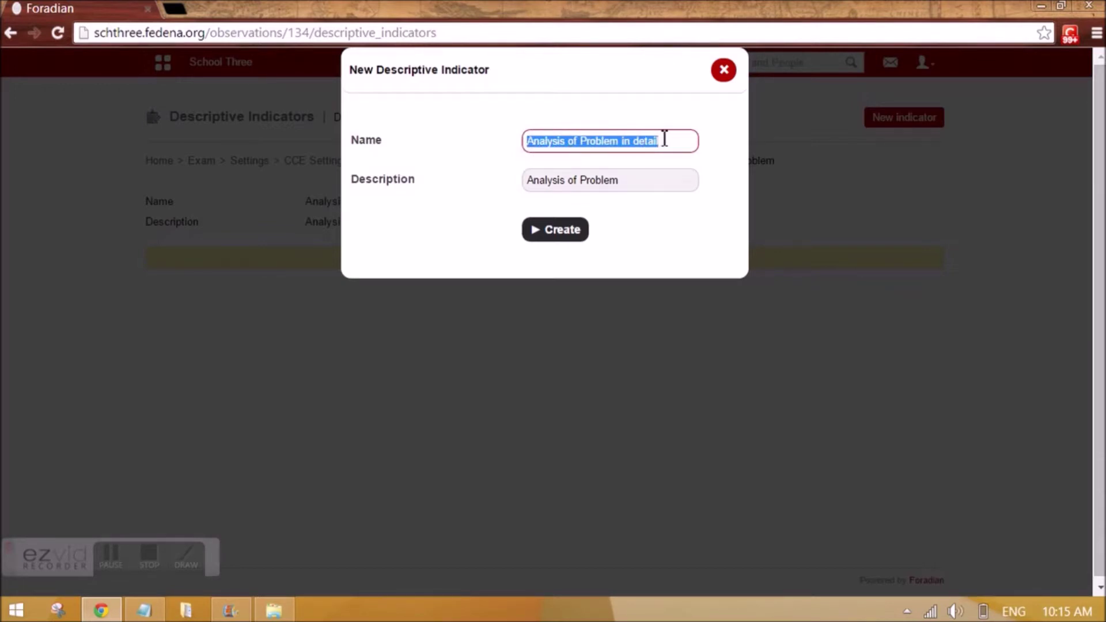
pyautogui.click(678, 144)
pyautogui.moveTo(691, 144); pyautogui.dragTo(562, 150)
pyautogui.click(553, 234)
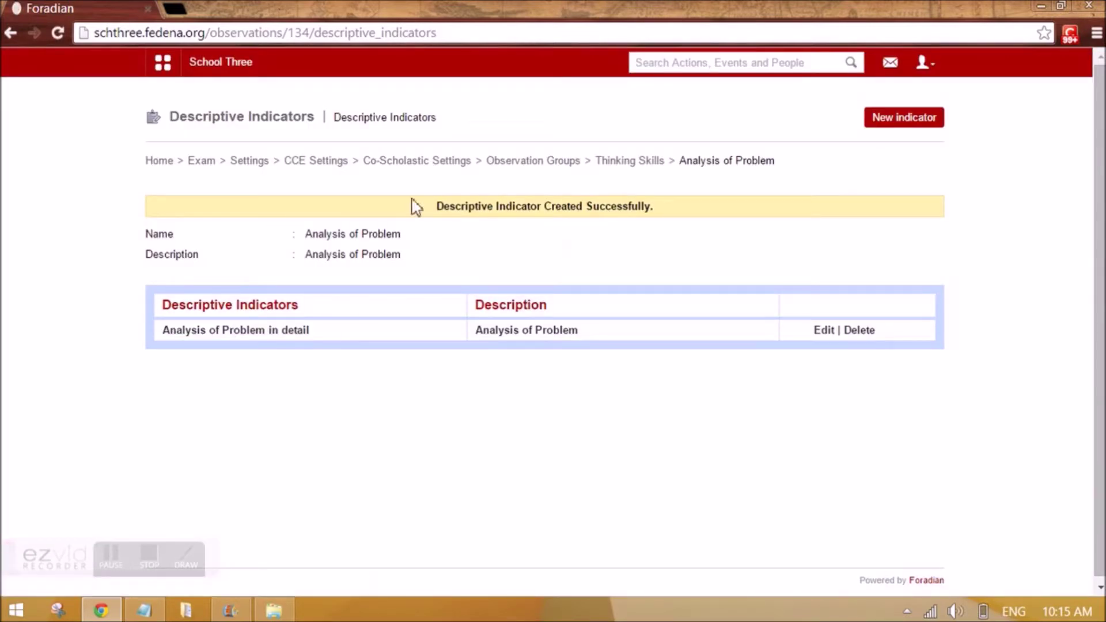
# - Return through the observation groups to the Co-Scholastic Settings, and open schtwo.fedena.org in a new browser tab
pyautogui.click(557, 164)
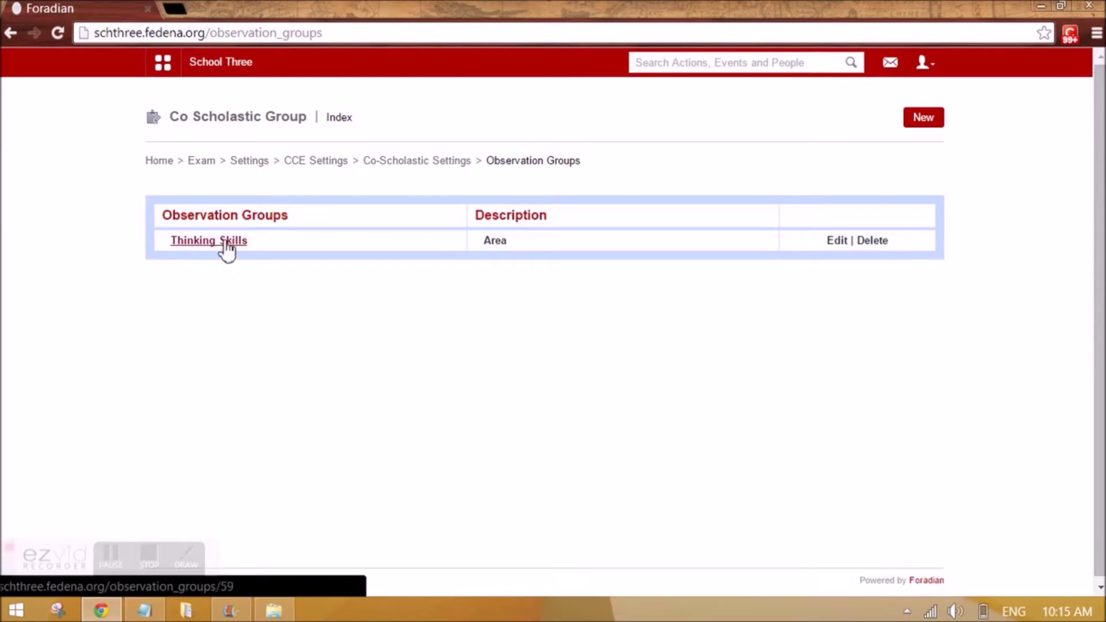
pyautogui.click(409, 161)
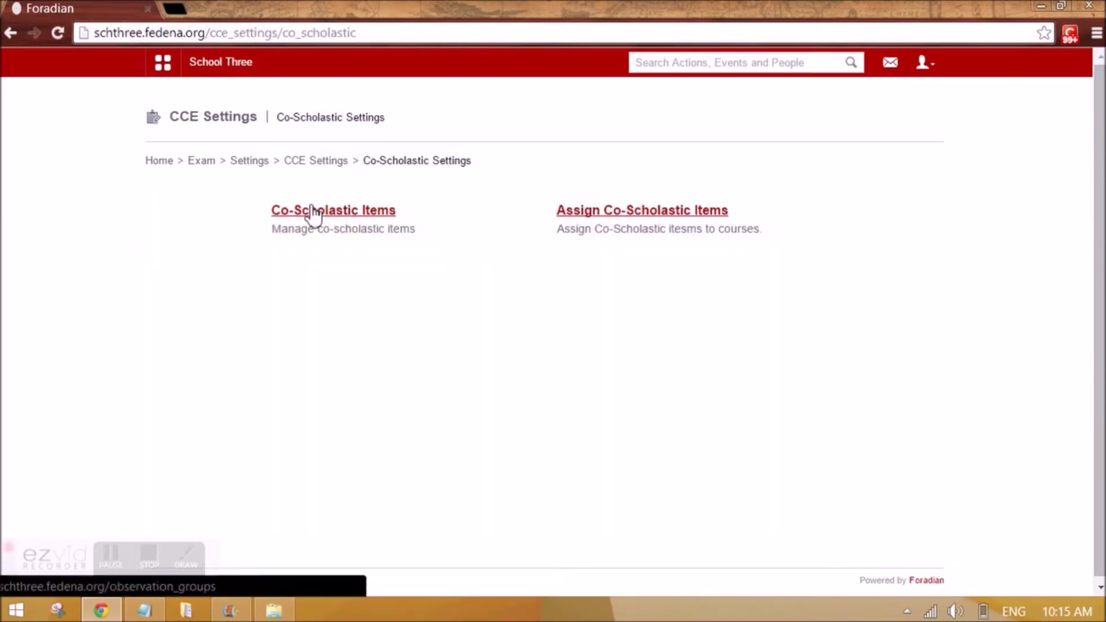
pyautogui.click(176, 8)
pyautogui.write('schtwo.fedena.org')
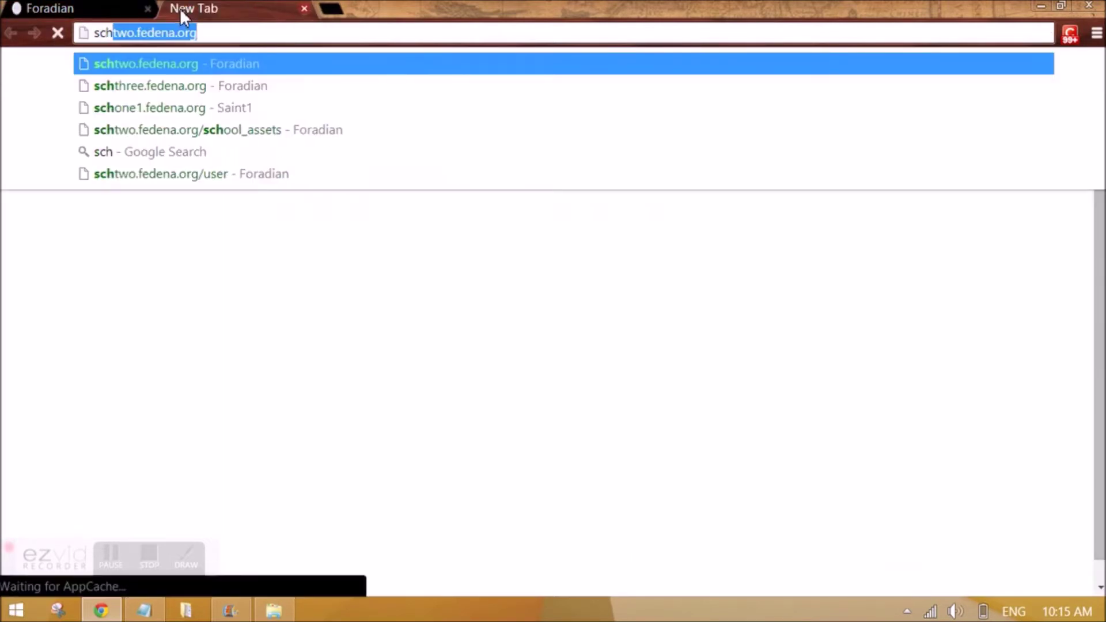
pyautogui.press('Return')
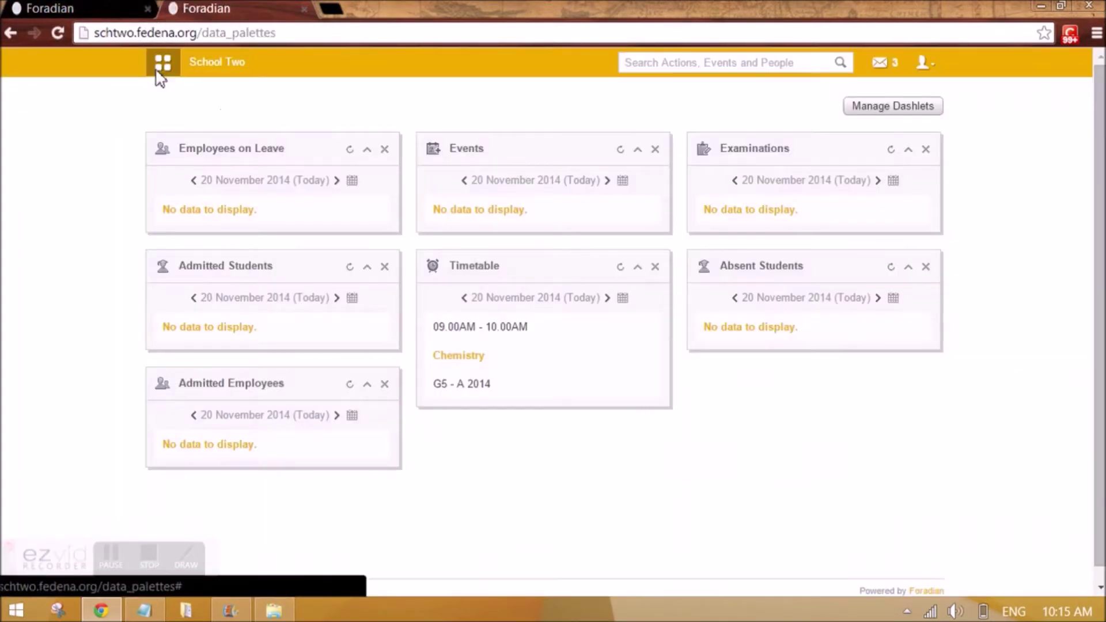
# - Open the CCE Settings within the exam settings of School Two
pyautogui.click(163, 63)
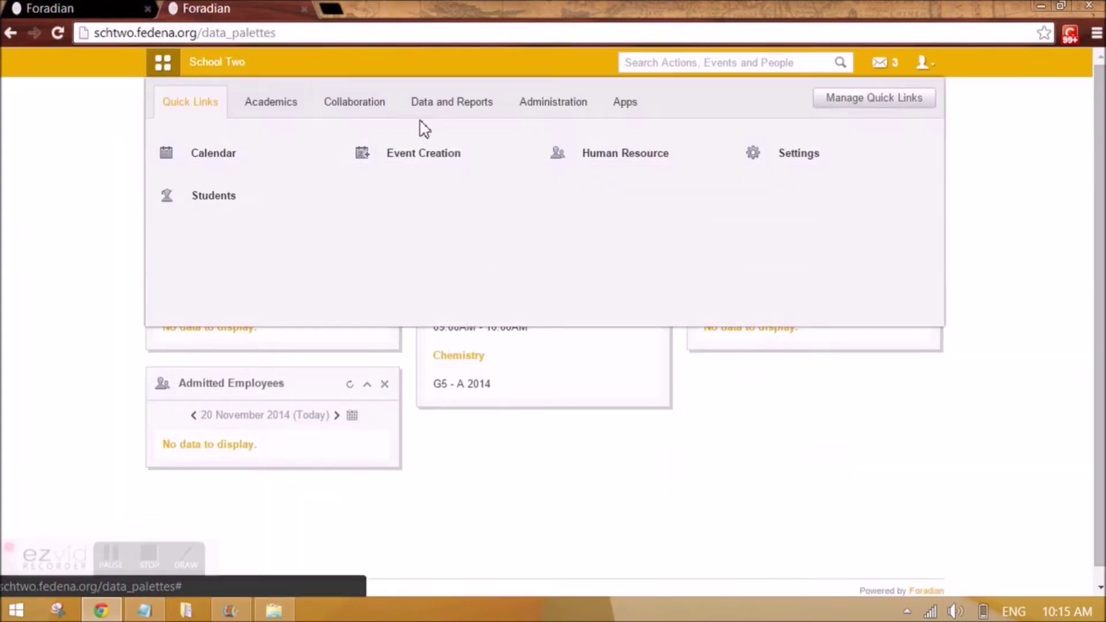
pyautogui.click(566, 104)
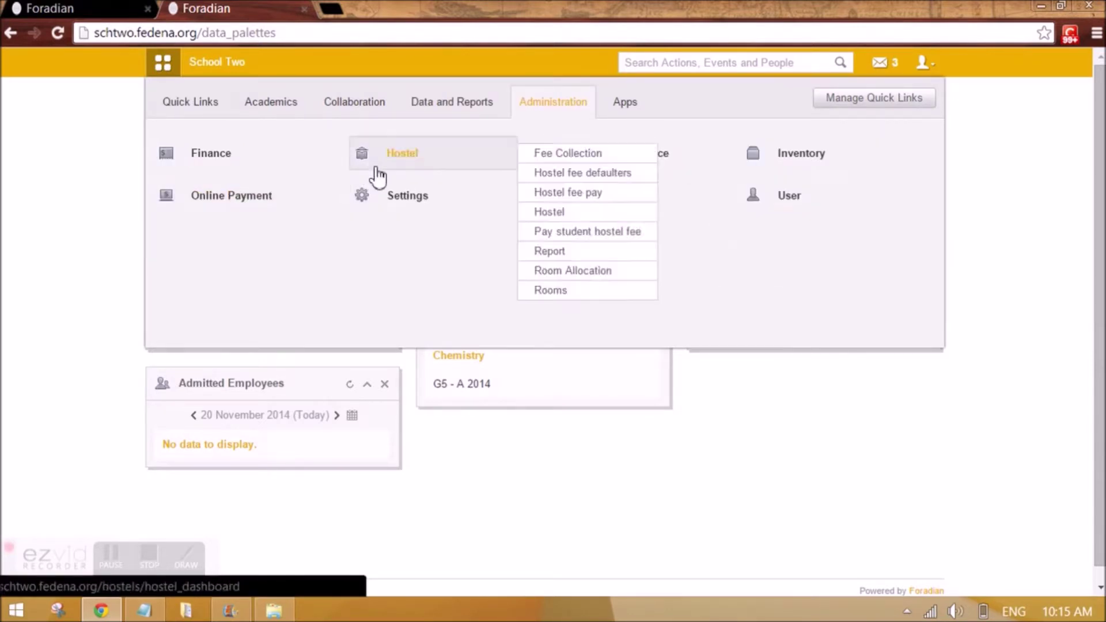
pyautogui.moveTo(416, 208)
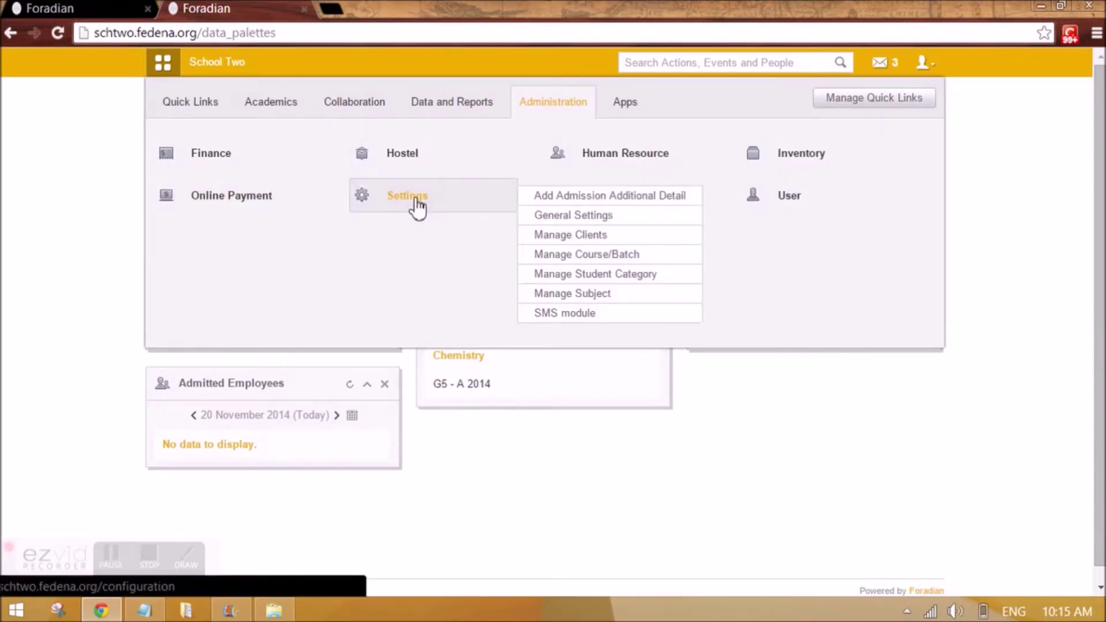
pyautogui.click(267, 103)
pyautogui.click(225, 209)
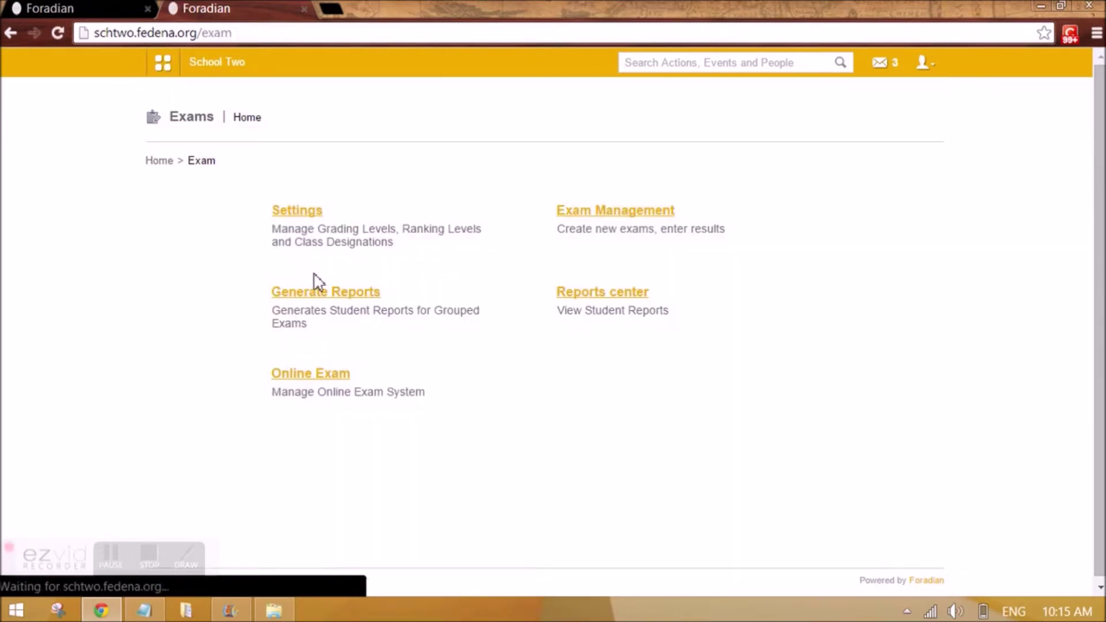
pyautogui.click(307, 216)
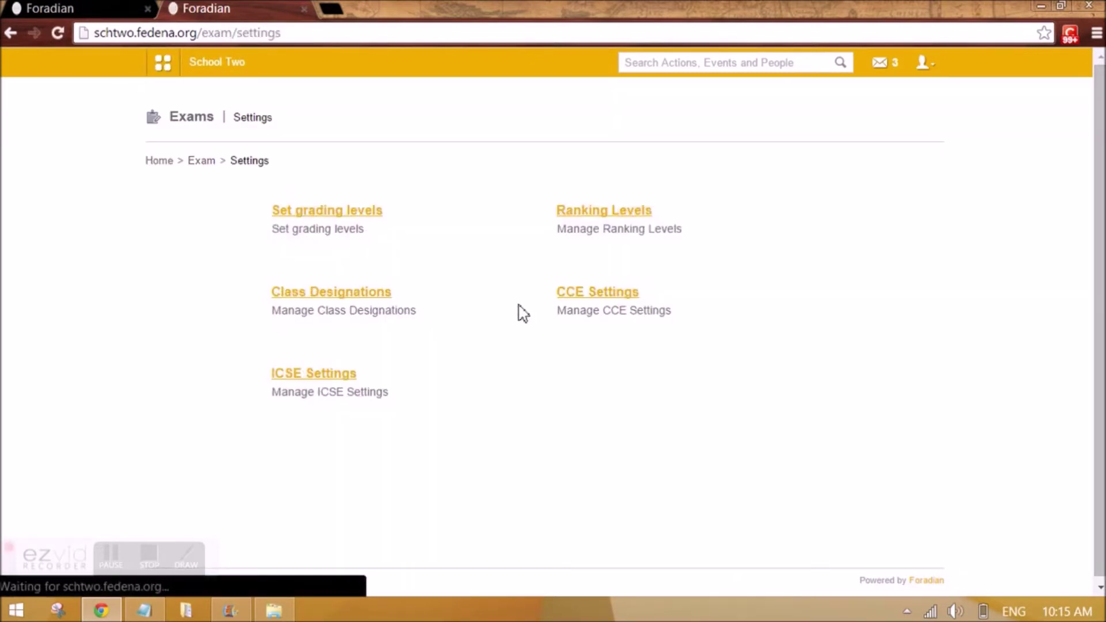
pyautogui.click(585, 298)
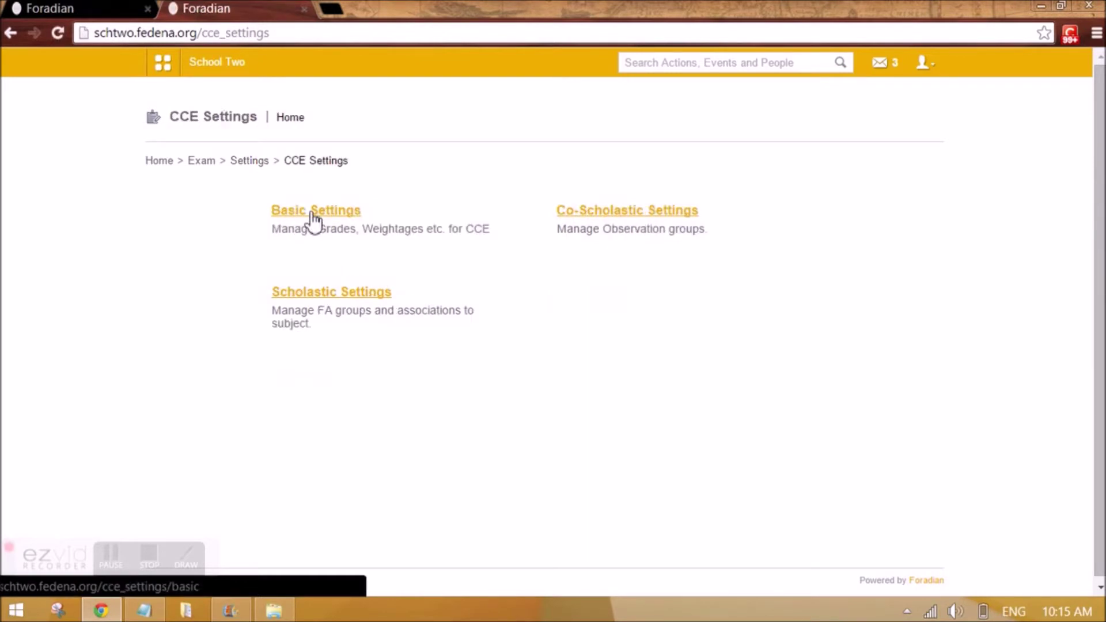
# - Open the Thinking skills group from School Two's co-scholastic items to view its criteria, dismissing the low-battery notice
pyautogui.click(610, 219)
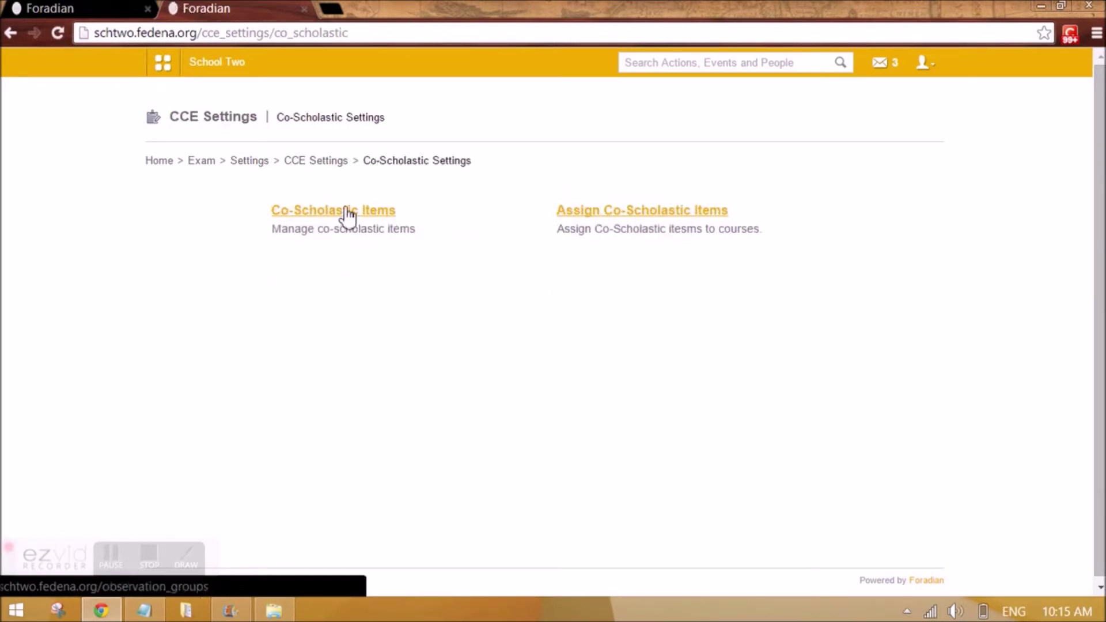
pyautogui.click(348, 216)
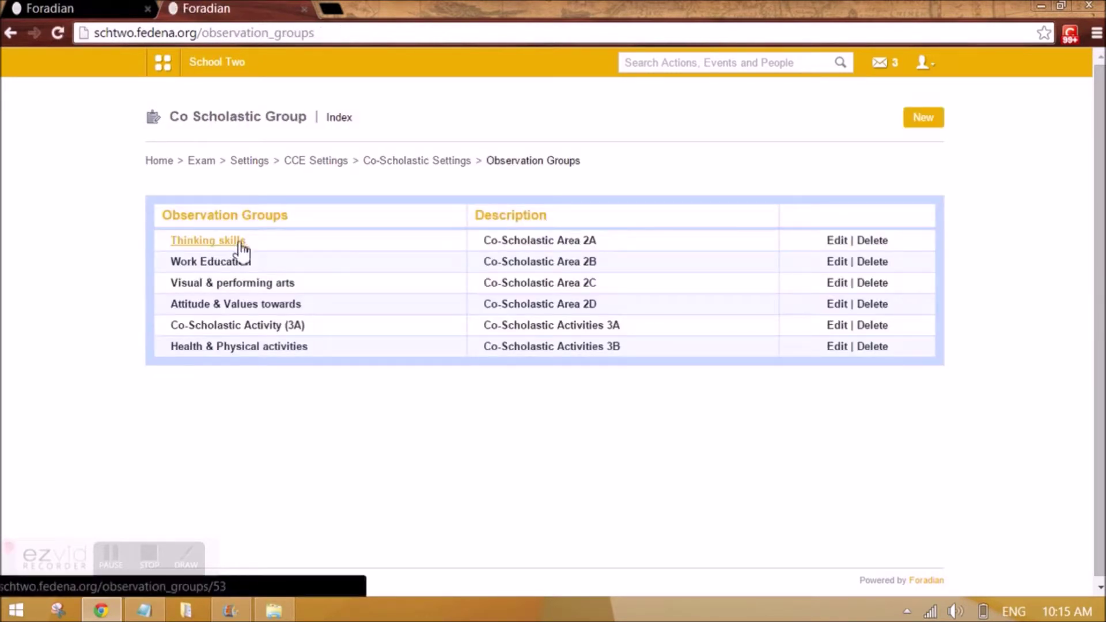
pyautogui.click(238, 242)
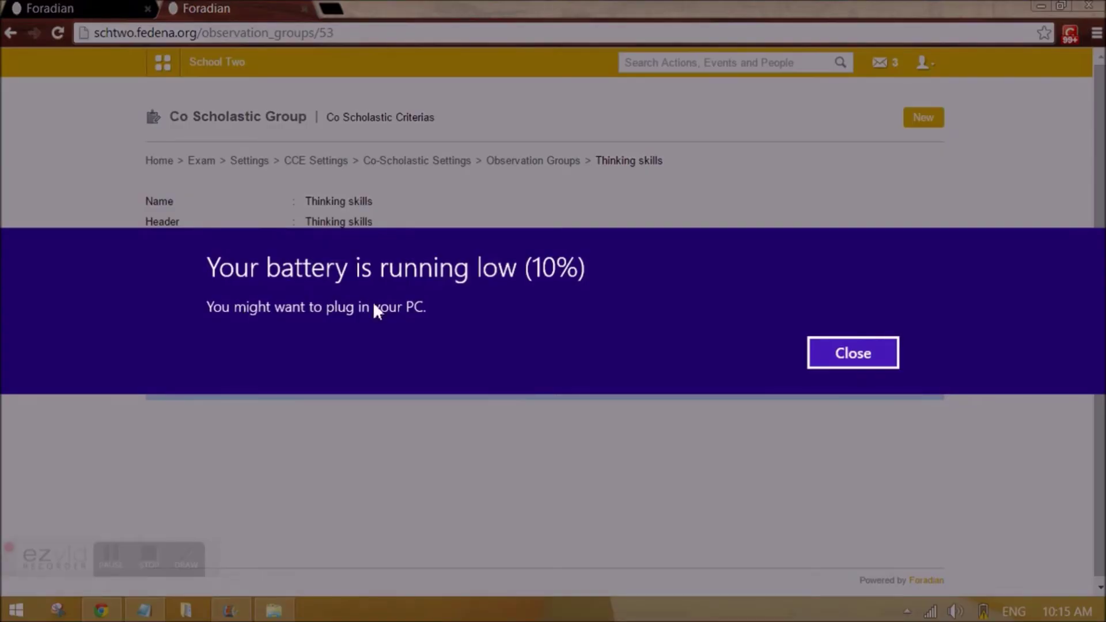
pyautogui.click(878, 362)
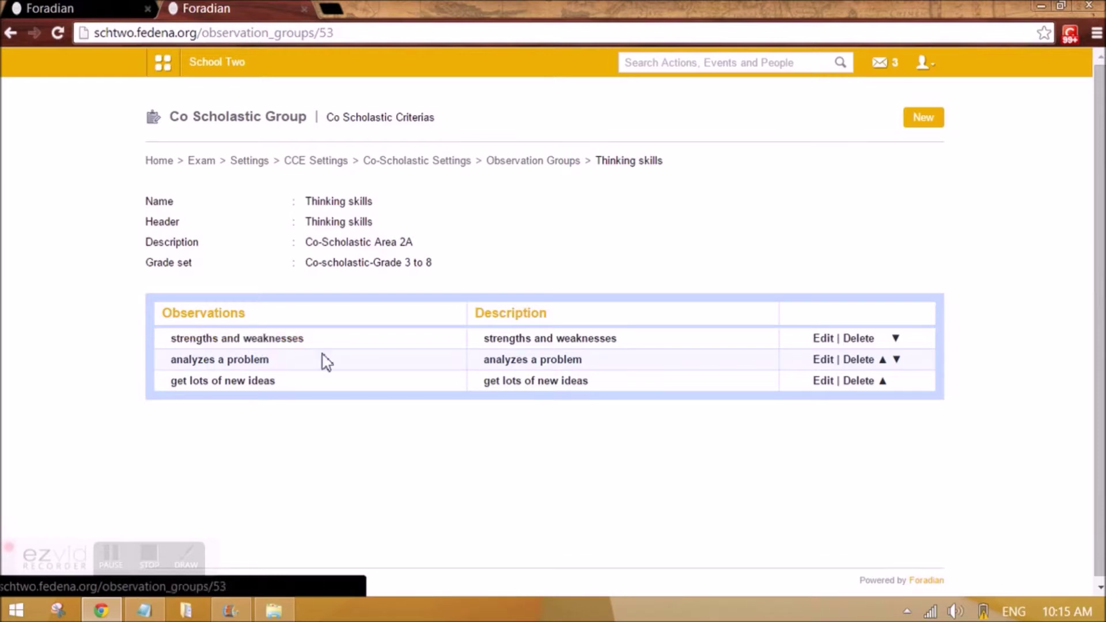
# - View the descriptive indicators of the strengths and weaknesses and analyzes a problem criteria, and return to the observation groups
pyautogui.click(299, 344)
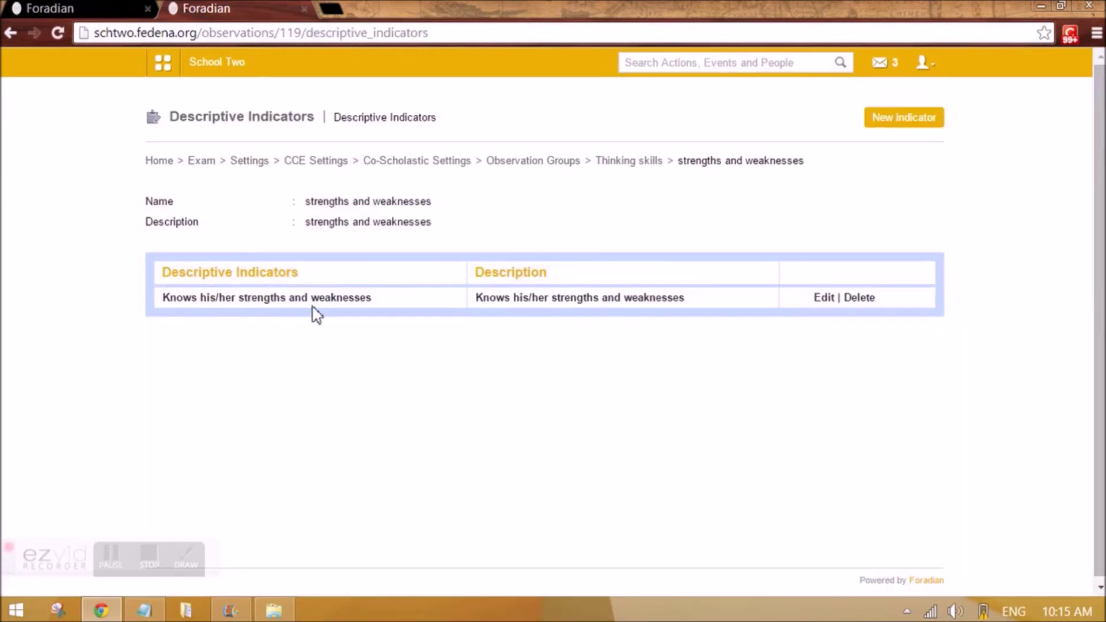
pyautogui.hotkey('alt', 'Left')
pyautogui.click(231, 361)
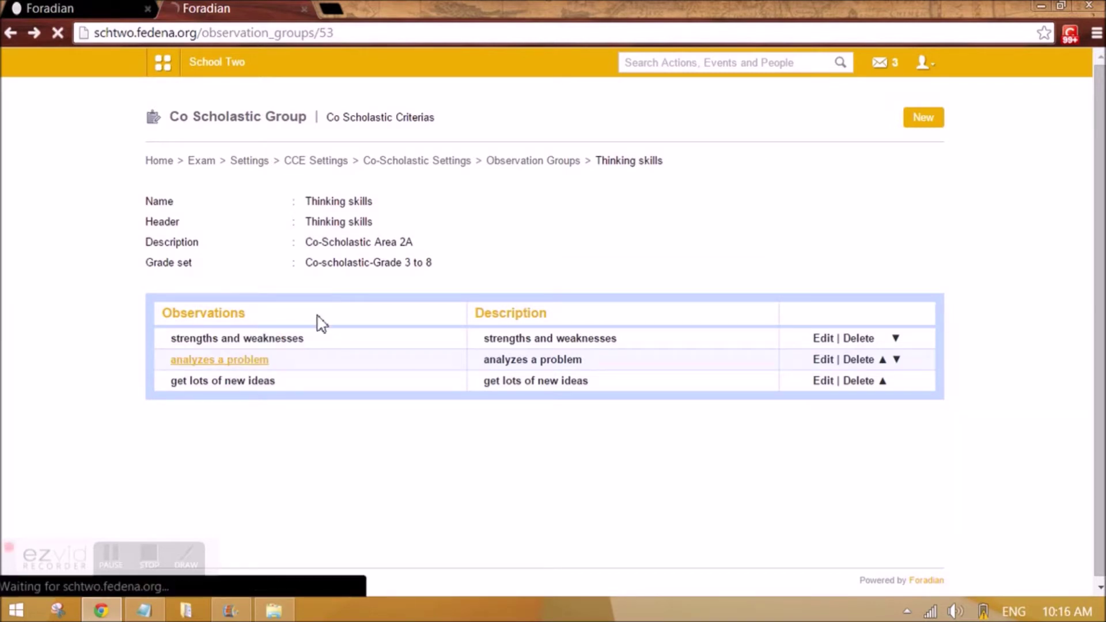
pyautogui.hotkey('alt', 'Left')
pyautogui.hotkey('alt', 'Left')
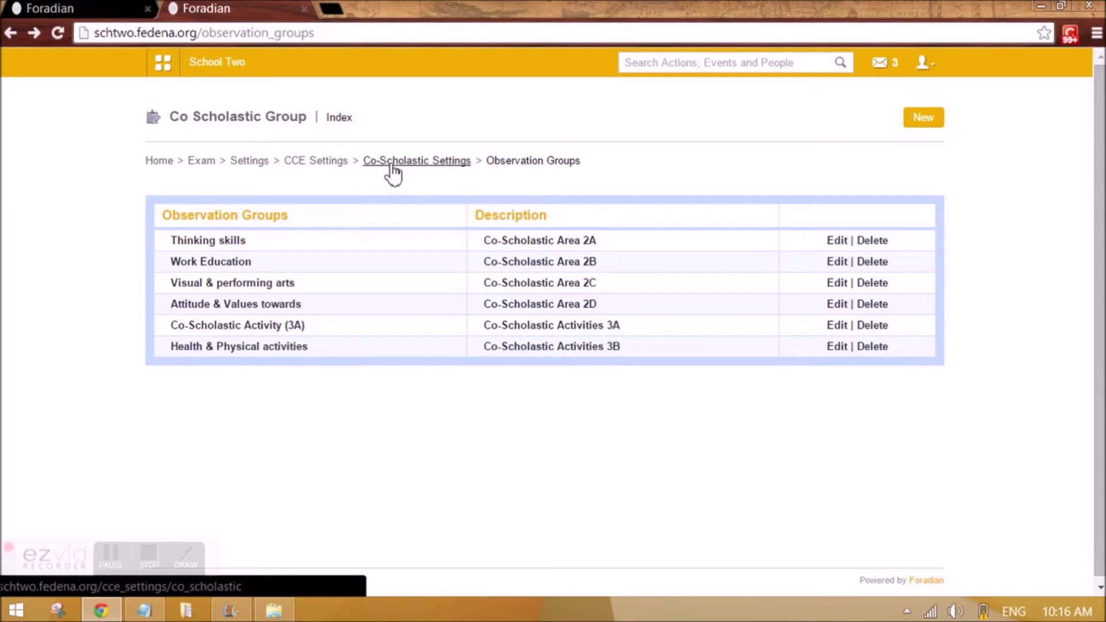
# - Switch to School Three and open its co-scholastic item assignment for the Grade 3 course
pyautogui.click(109, 11)
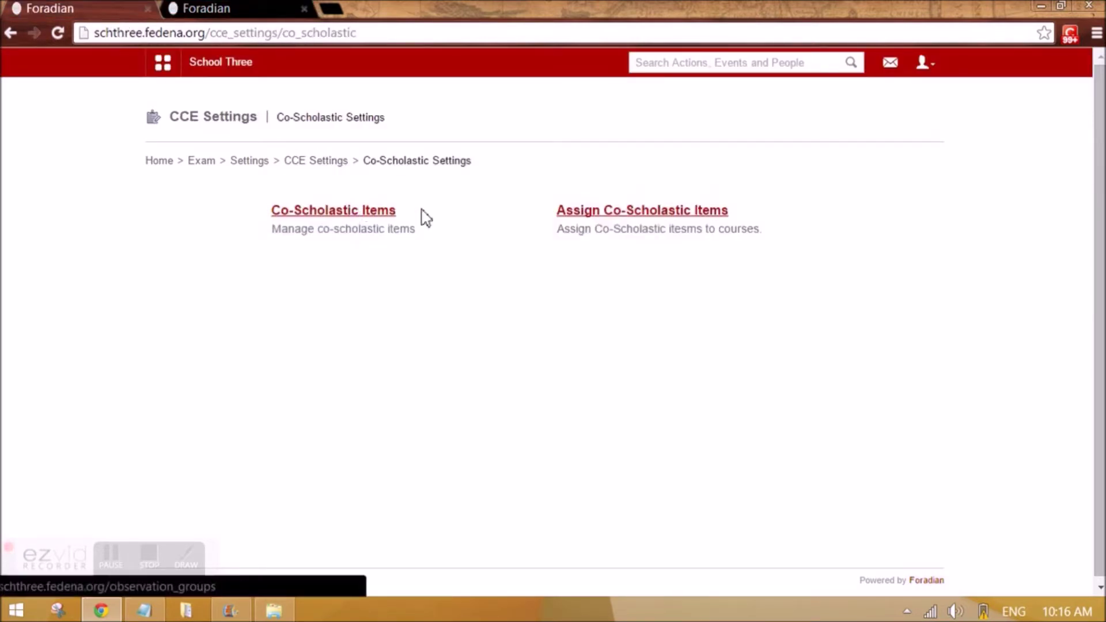
pyautogui.click(595, 214)
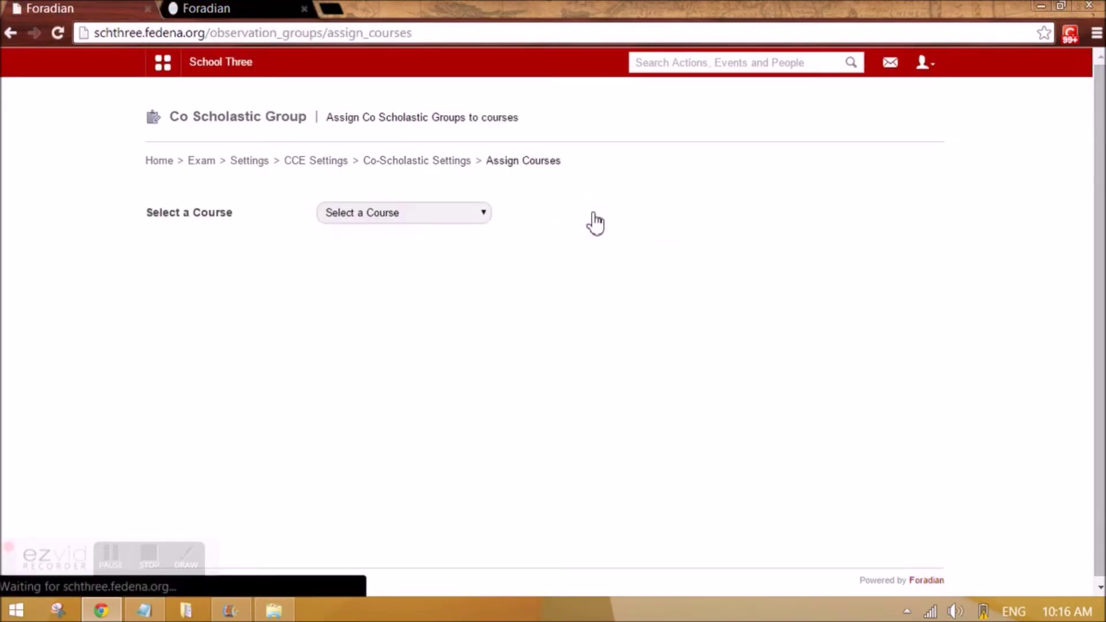
pyautogui.click(452, 214)
pyautogui.click(426, 241)
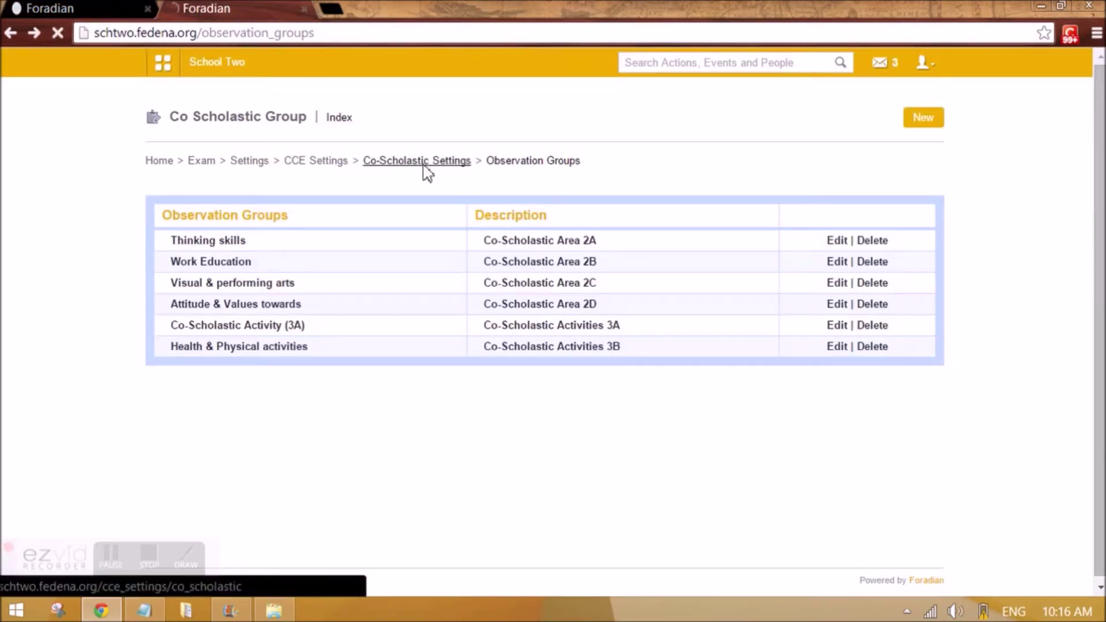
# - Show which co-scholastic groups are assigned to the Grade 3 course in School Two
pyautogui.click(425, 166)
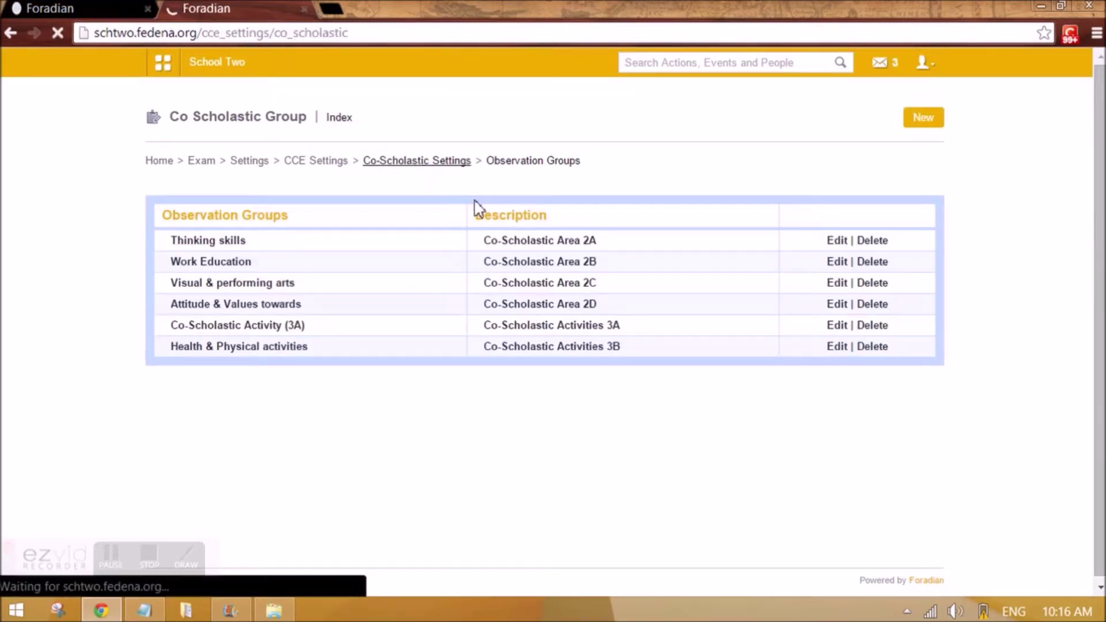
pyautogui.click(613, 221)
pyautogui.click(483, 214)
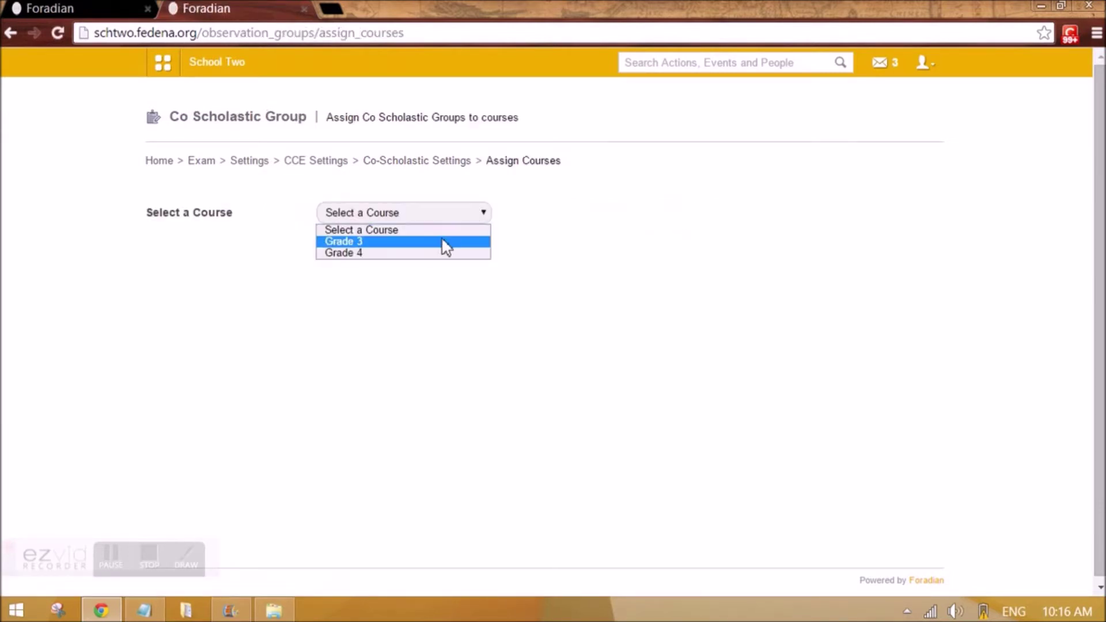
pyautogui.click(430, 243)
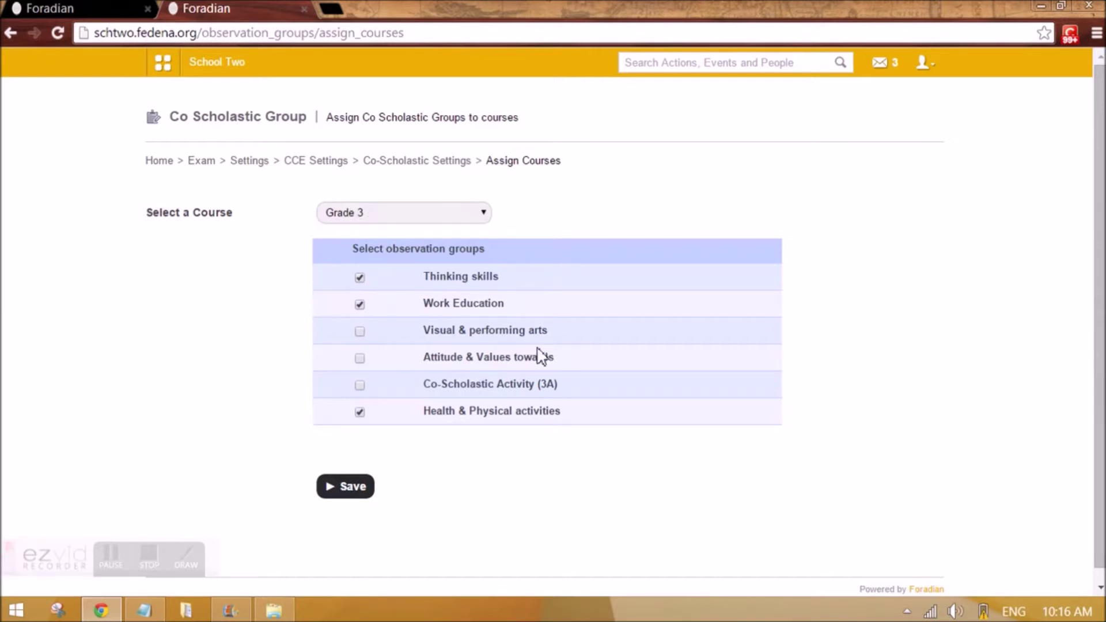
# - Return to School Three and open the Scholastic Settings within its CCE Settings
pyautogui.click(102, 6)
pyautogui.click(301, 164)
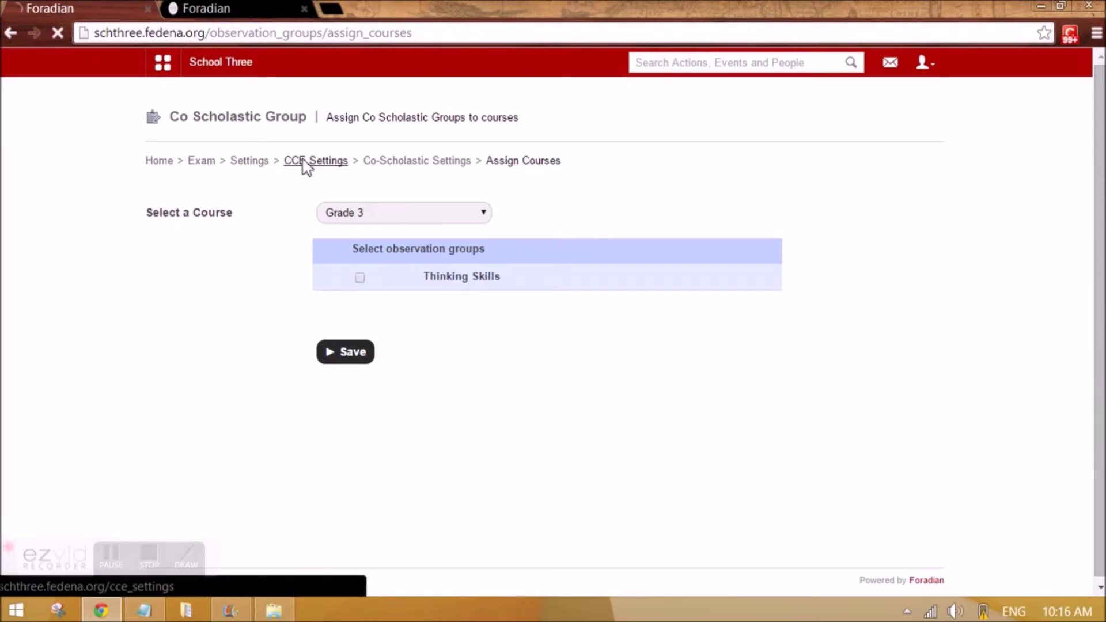
pyautogui.click(357, 294)
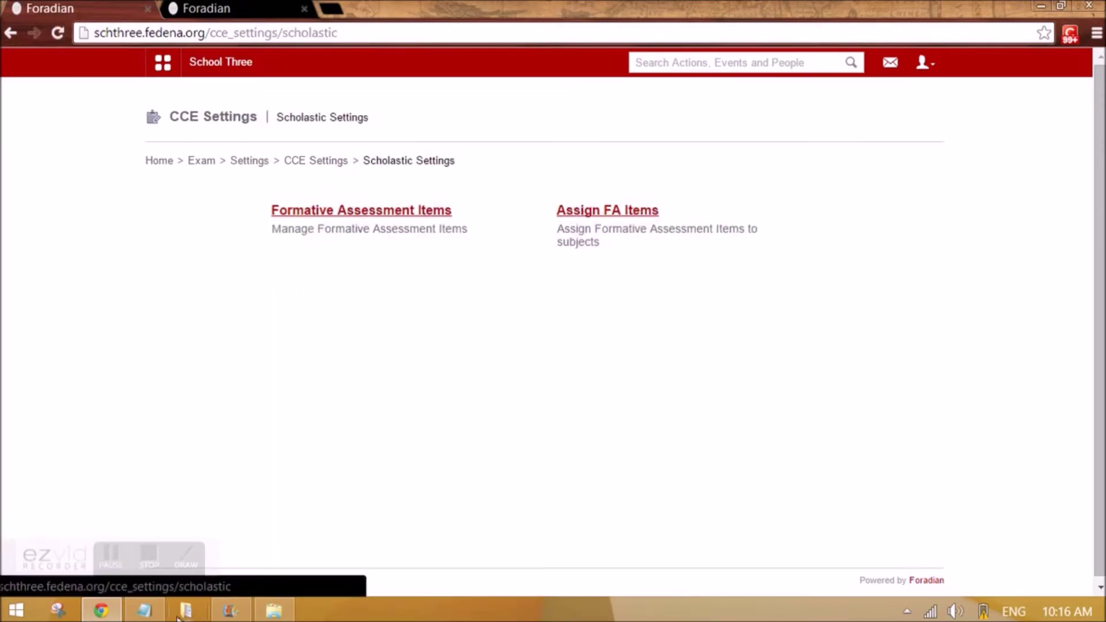
# - Switch to the Notepad notes, highlight the words FAs and SAs, and return to the browser
pyautogui.click(154, 614)
pyautogui.scroll(1, 137, 254)
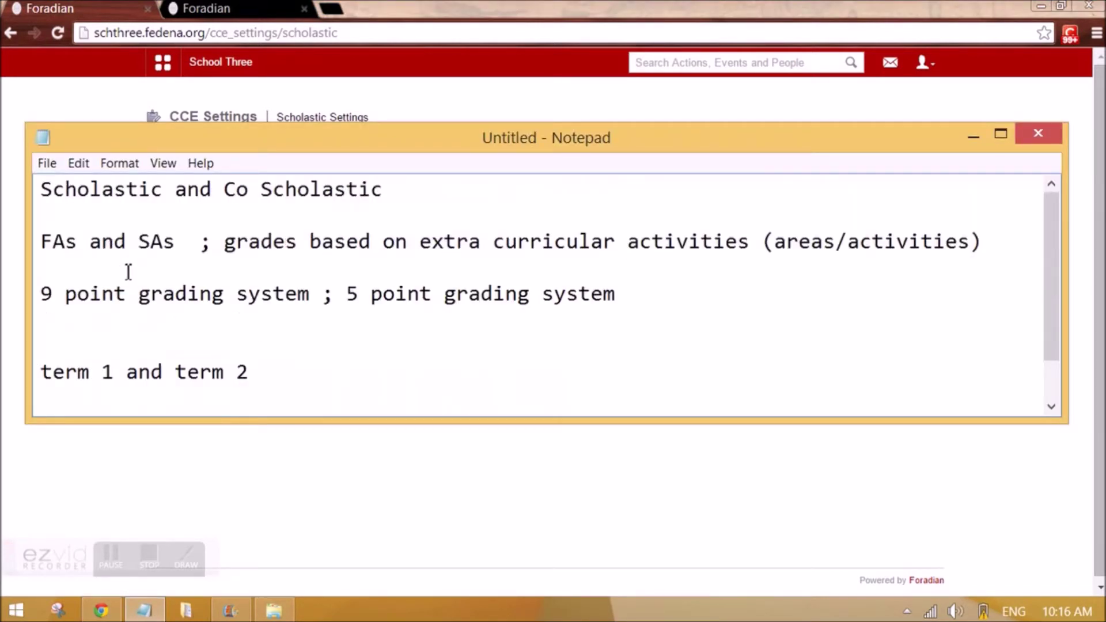
pyautogui.moveTo(176, 248); pyautogui.dragTo(37, 237)
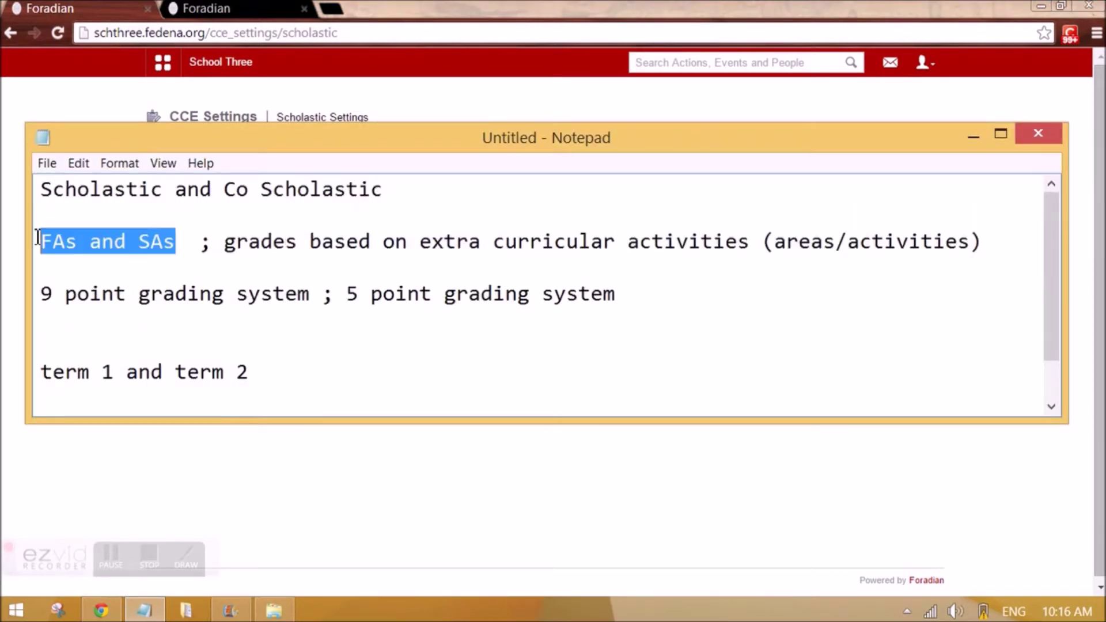
pyautogui.click(359, 473)
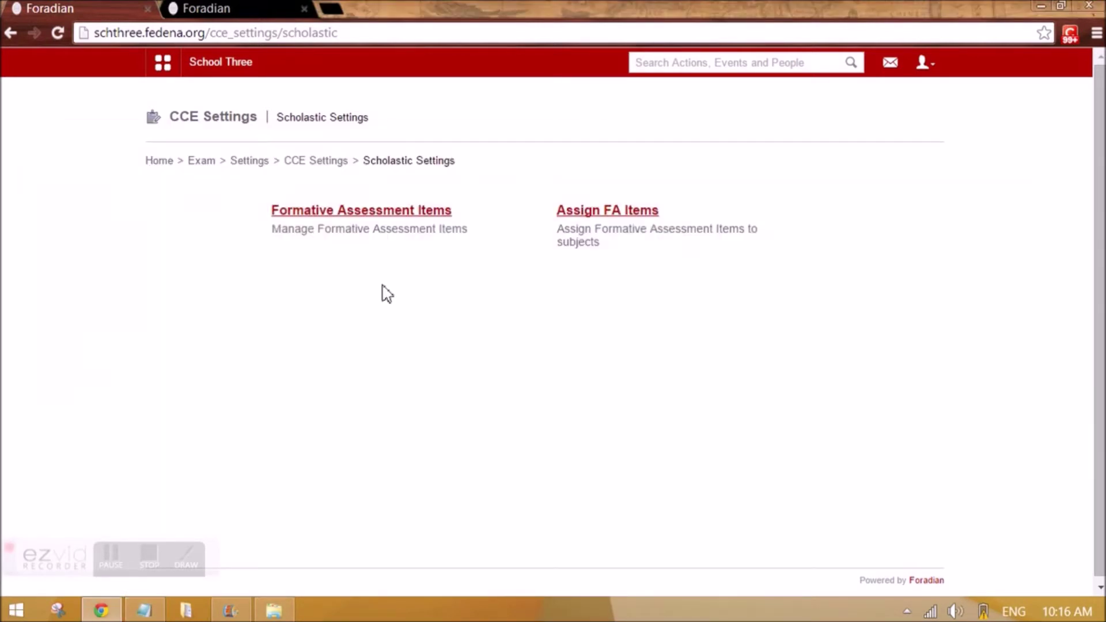
# - Open School Three's Formative Assessment Items and highlight the notice on the assessment groups page
pyautogui.click(377, 211)
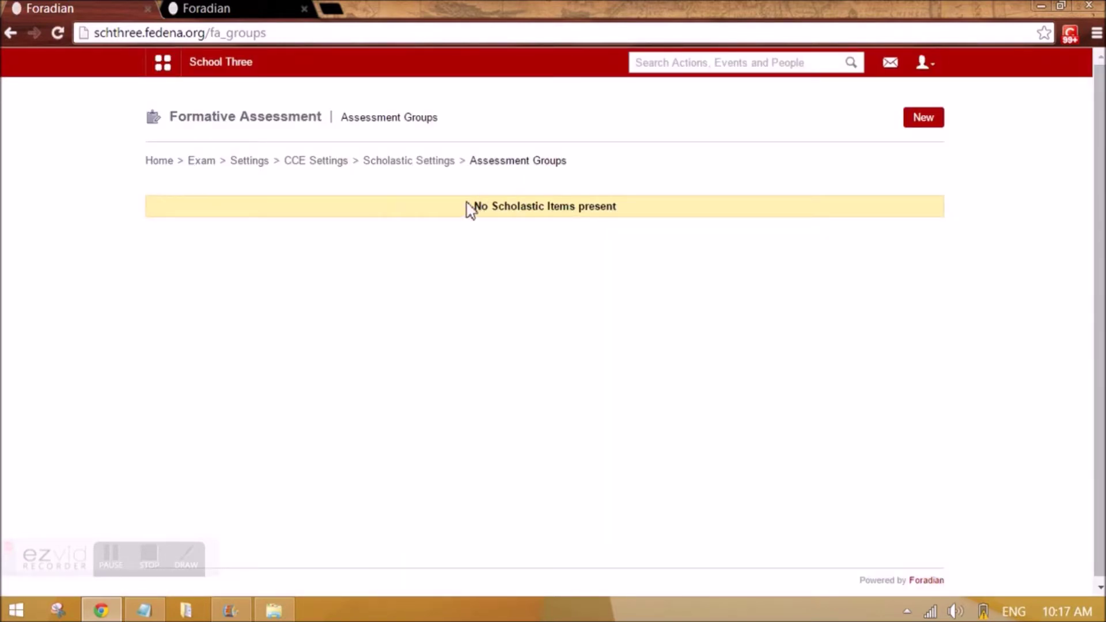
pyautogui.moveTo(621, 210); pyautogui.dragTo(471, 206)
pyautogui.click(501, 281)
# - Open the Formative Assessment Items within School Two's Scholastic Settings
pyautogui.click(242, 13)
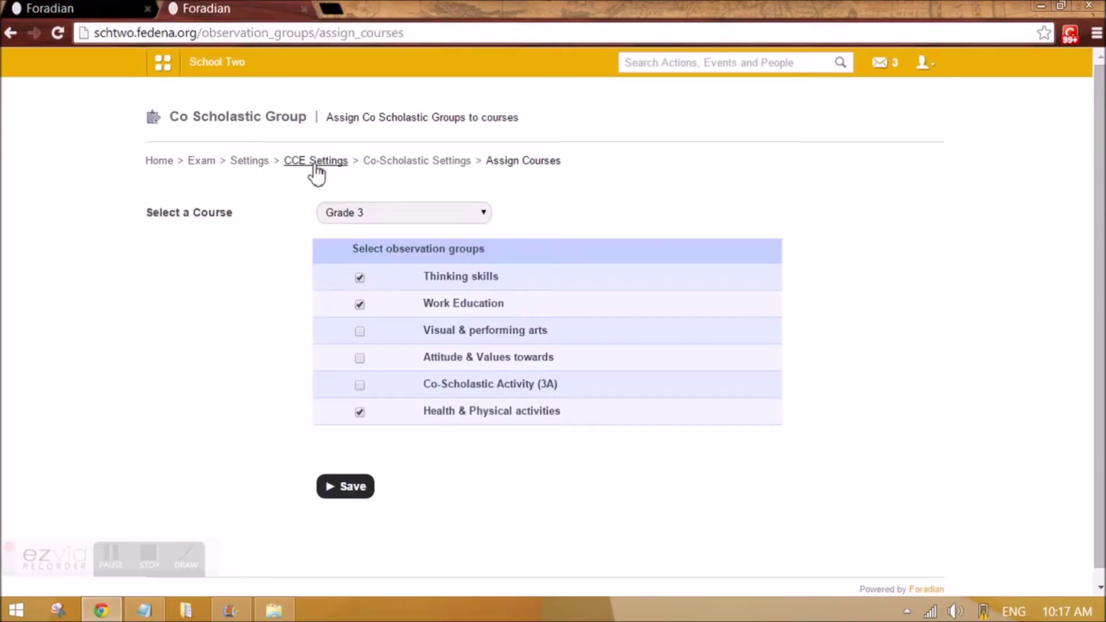
pyautogui.click(317, 162)
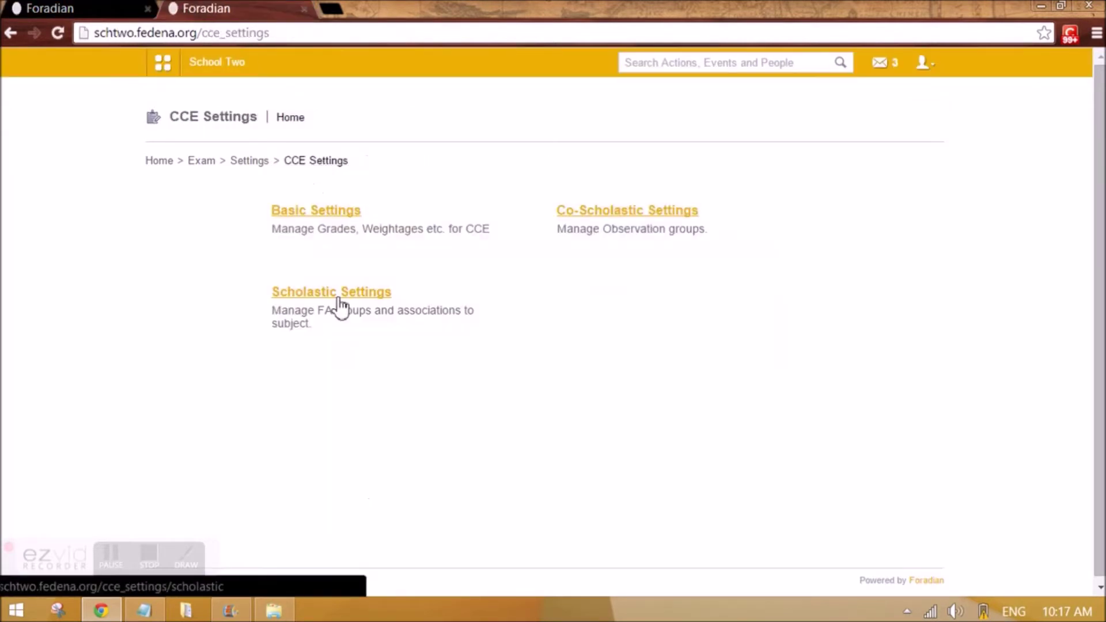
pyautogui.click(339, 297)
pyautogui.click(314, 217)
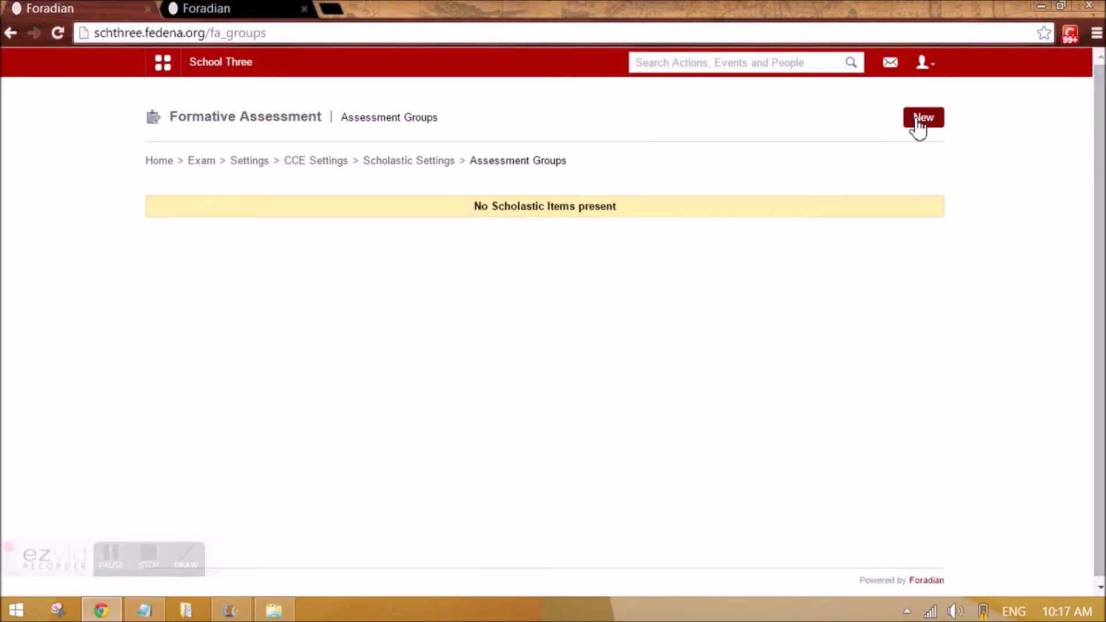
# - Start a new formative assessment in School Three named Maths, and go through its FA number, description, maximum marks and exam category options
pyautogui.click(911, 120)
pyautogui.click(572, 142)
pyautogui.write('Maths')
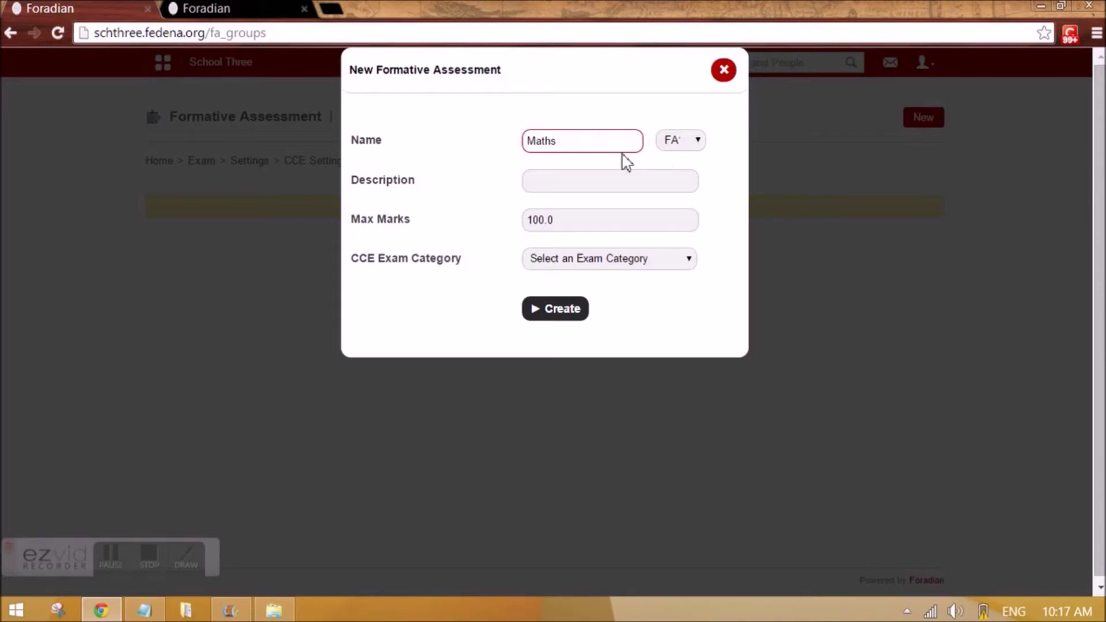
pyautogui.moveTo(575, 144); pyautogui.dragTo(542, 135)
pyautogui.click(698, 144)
pyautogui.click(699, 145)
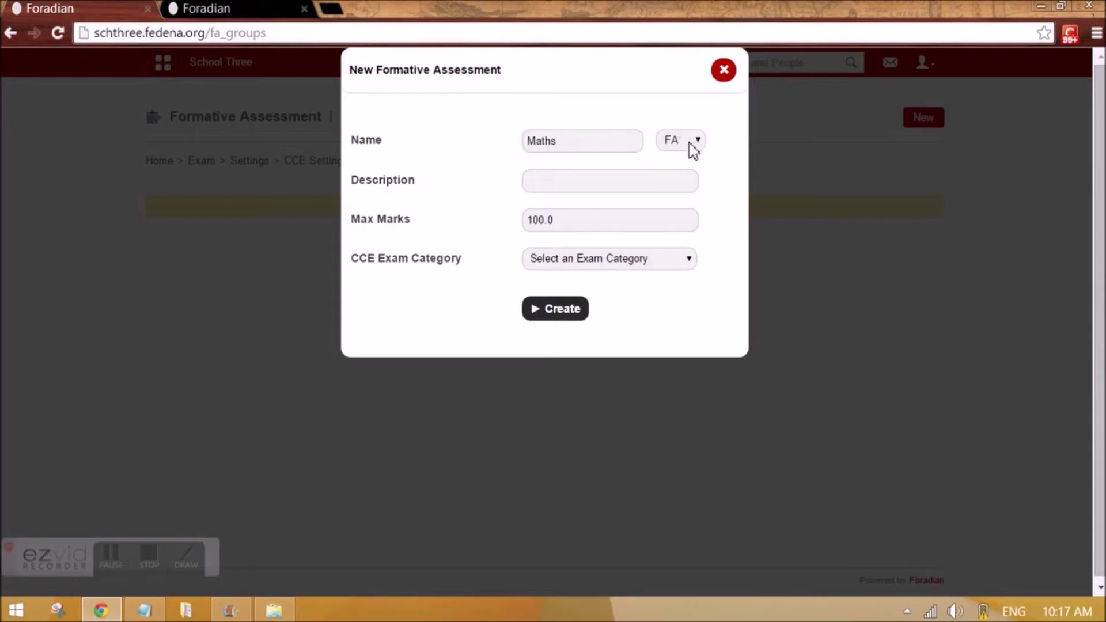
pyautogui.click(556, 183)
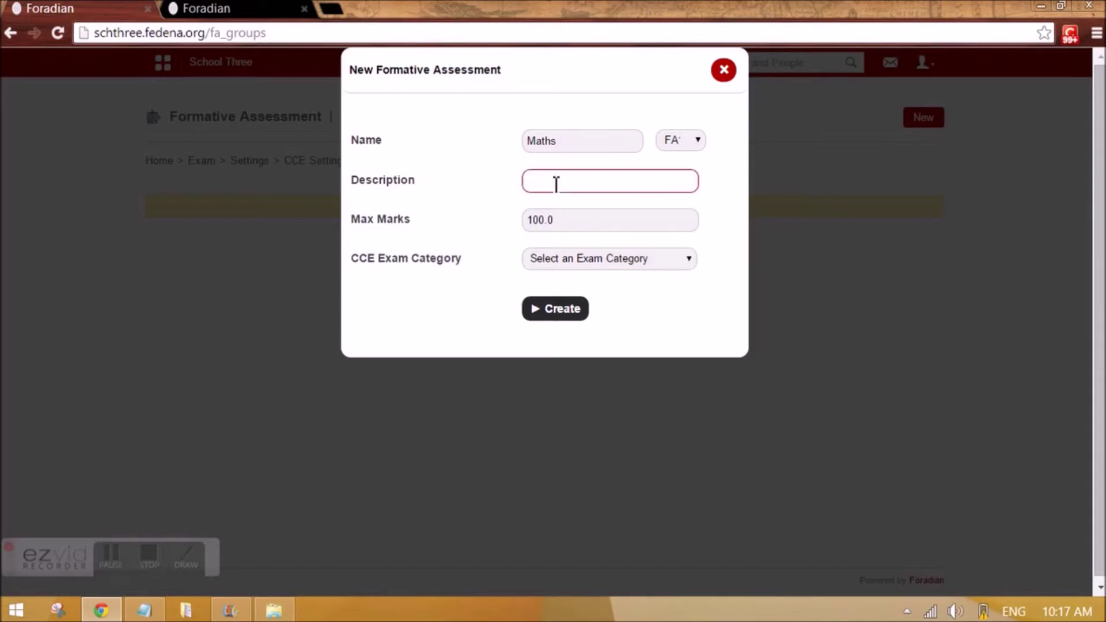
pyautogui.doubleClick(553, 220)
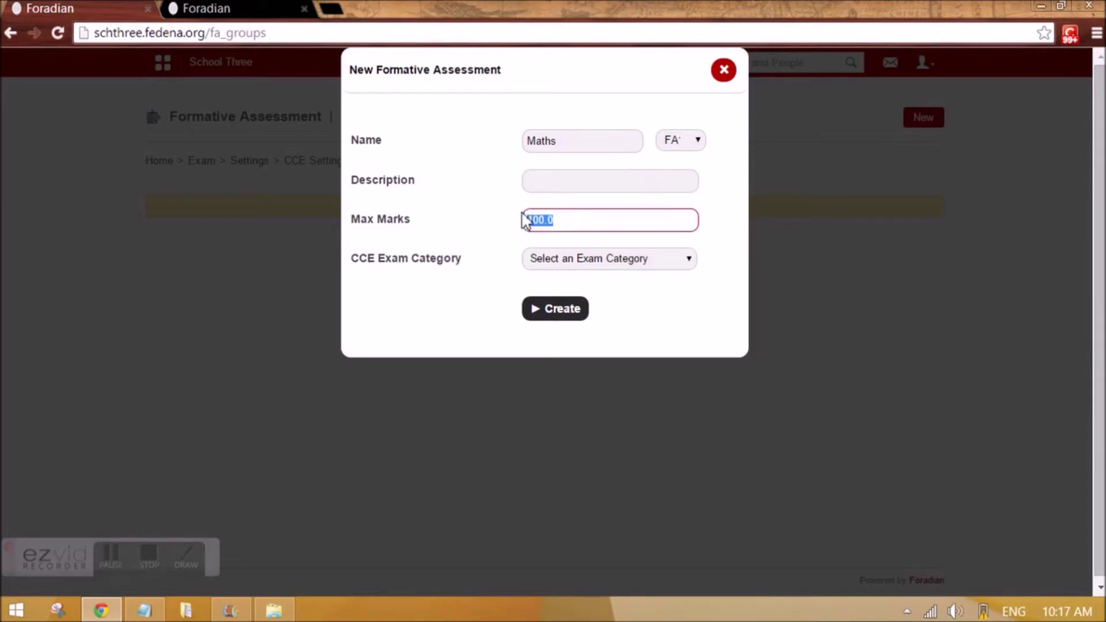
pyautogui.click(564, 258)
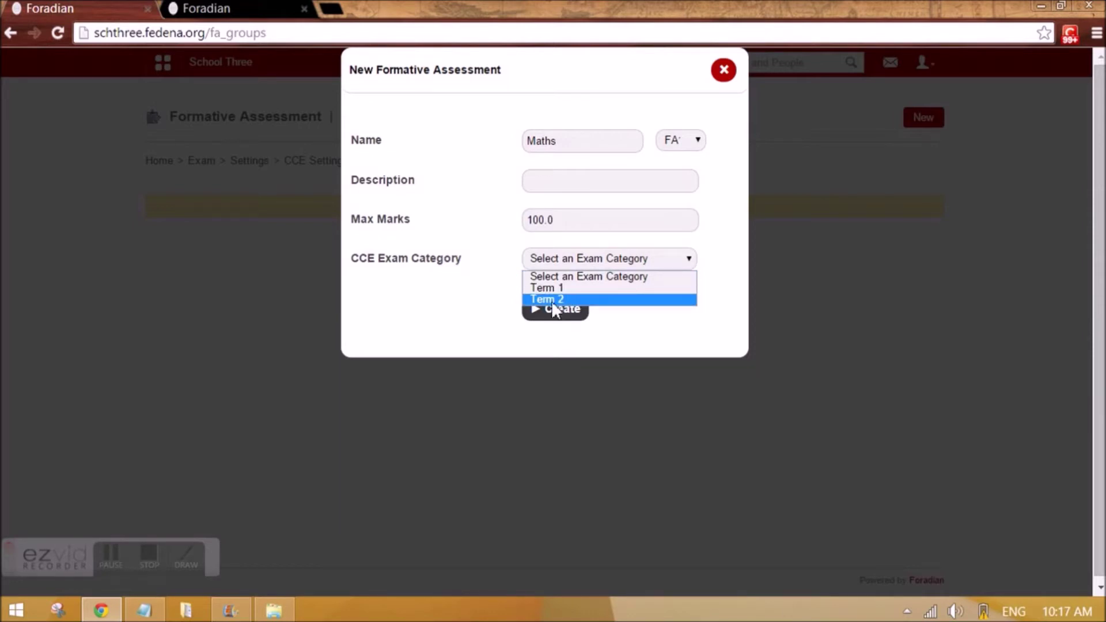
# - Examine School Two's list of FA groups and their exam categories, comparing it with the School Three form
pyautogui.click(231, 8)
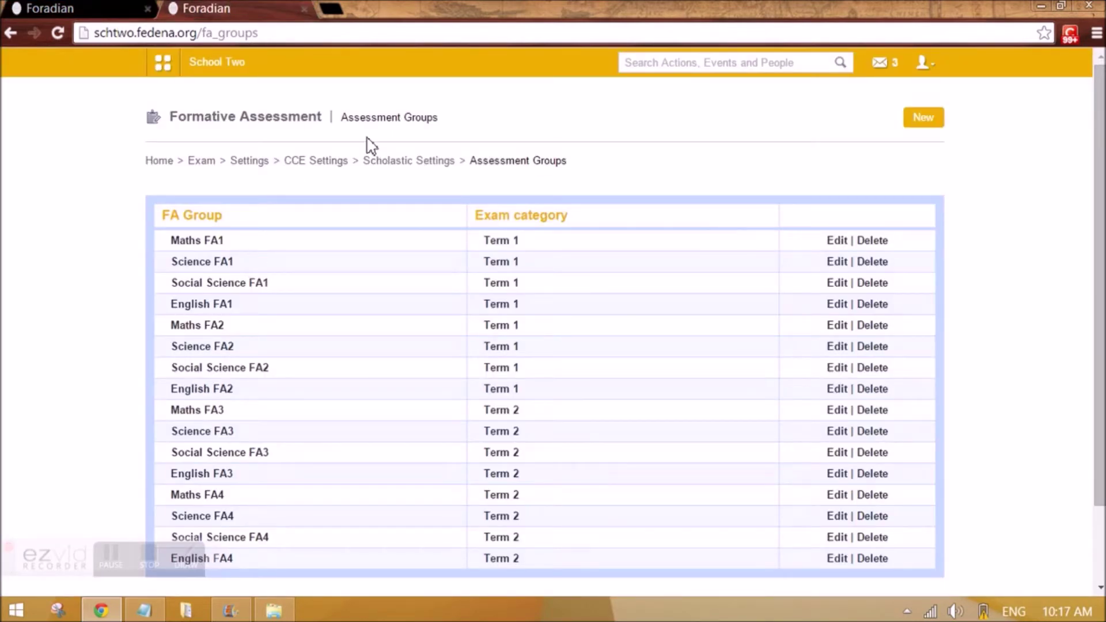
pyautogui.click(99, 5)
pyautogui.click(271, 9)
pyautogui.scroll(-2, 305, 297)
pyautogui.scroll(2, 303, 297)
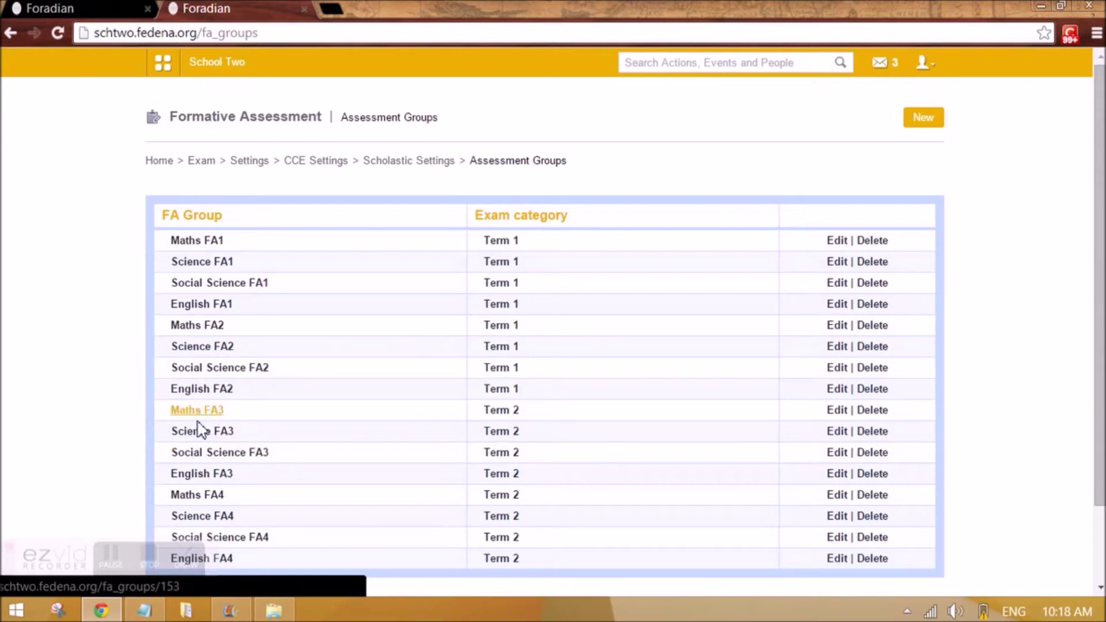
pyautogui.scroll(-2, 346, 478)
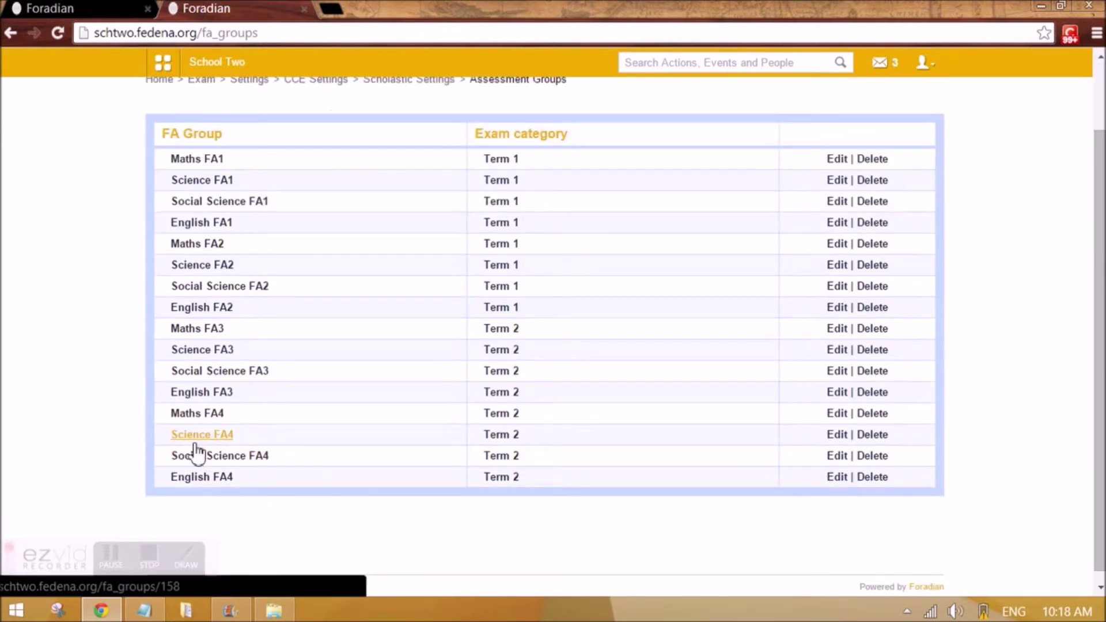
pyautogui.scroll(2, 473, 490)
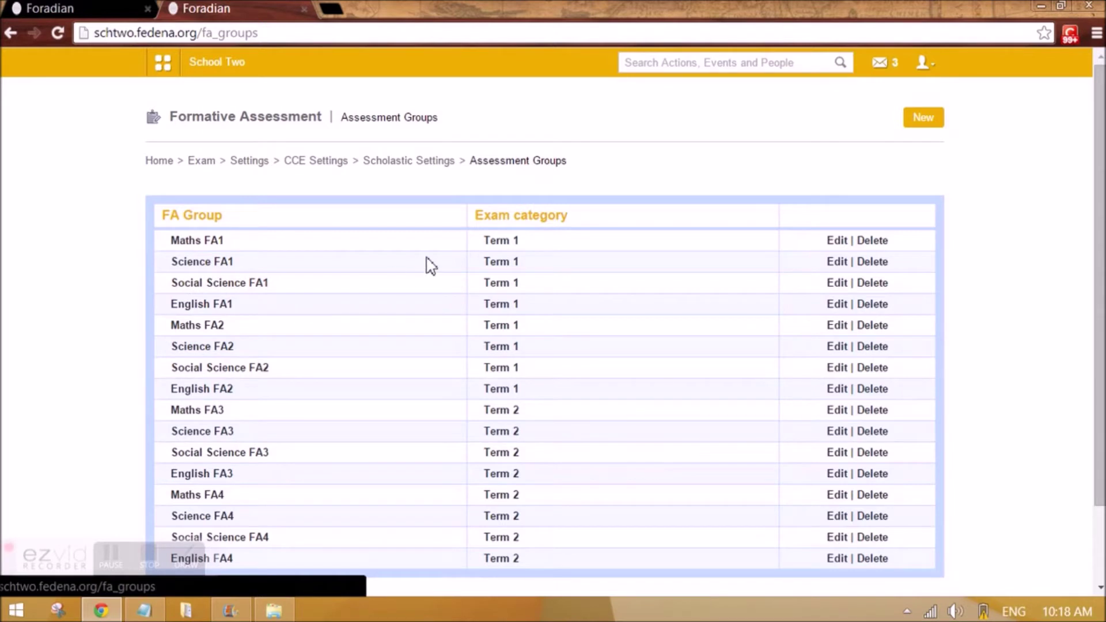
# - Open the Quizzes criteria of the Maths FA1 group and highlight its descriptive indicator
pyautogui.click(208, 242)
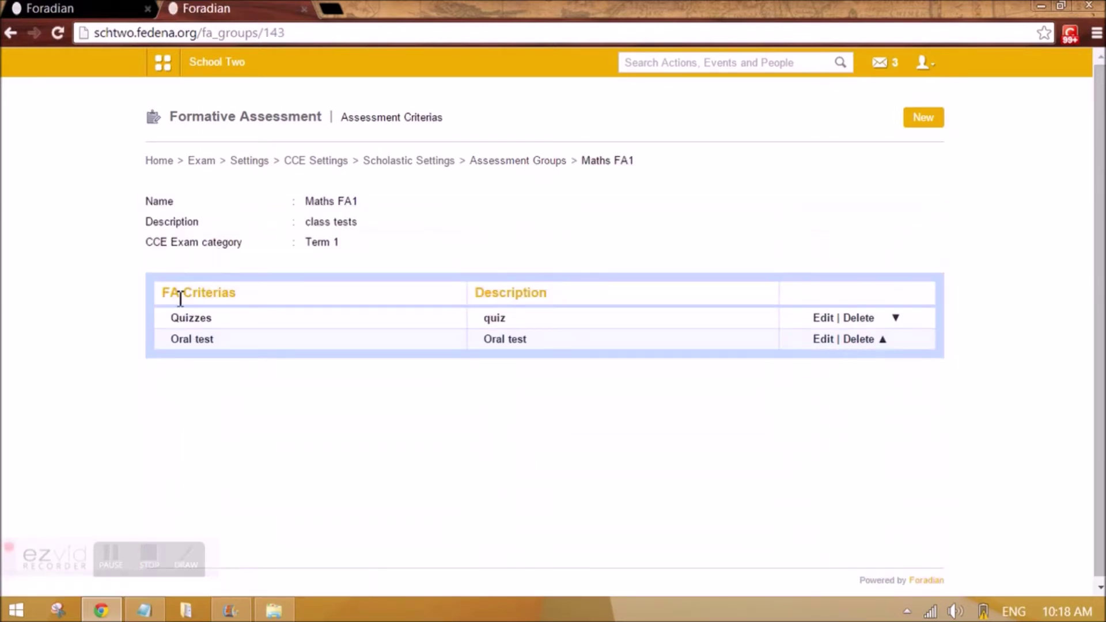
pyautogui.click(206, 320)
pyautogui.moveTo(218, 304); pyautogui.dragTo(168, 304)
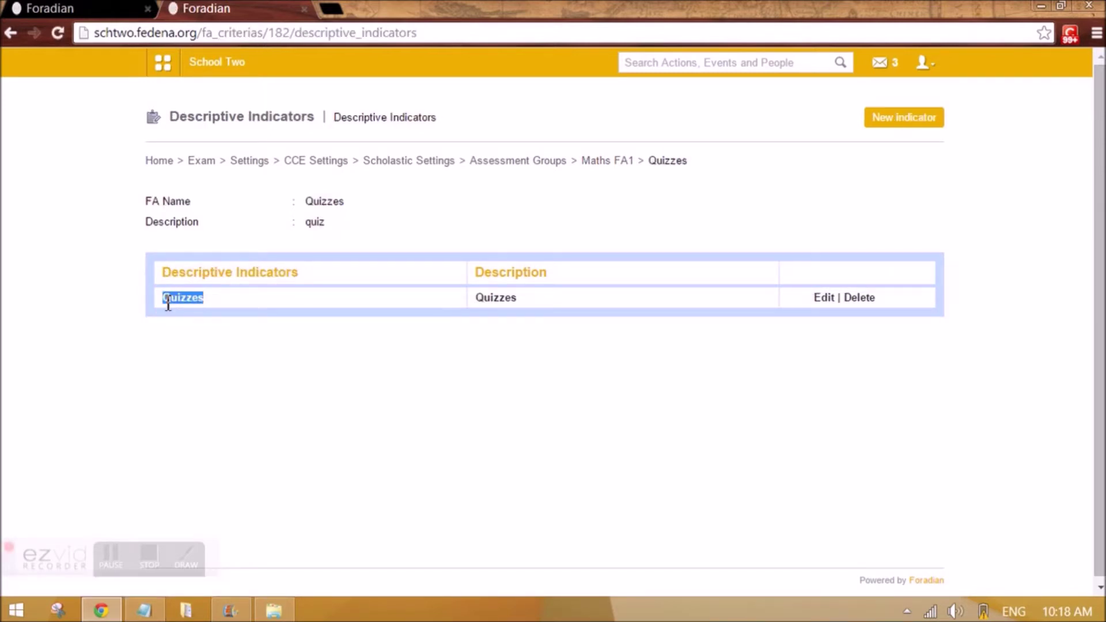
pyautogui.moveTo(162, 297); pyautogui.dragTo(200, 302)
# - Open School Two's FA item assignment for Grade 3 English(eng) and review the FA groups selected for the subject
pyautogui.click(412, 162)
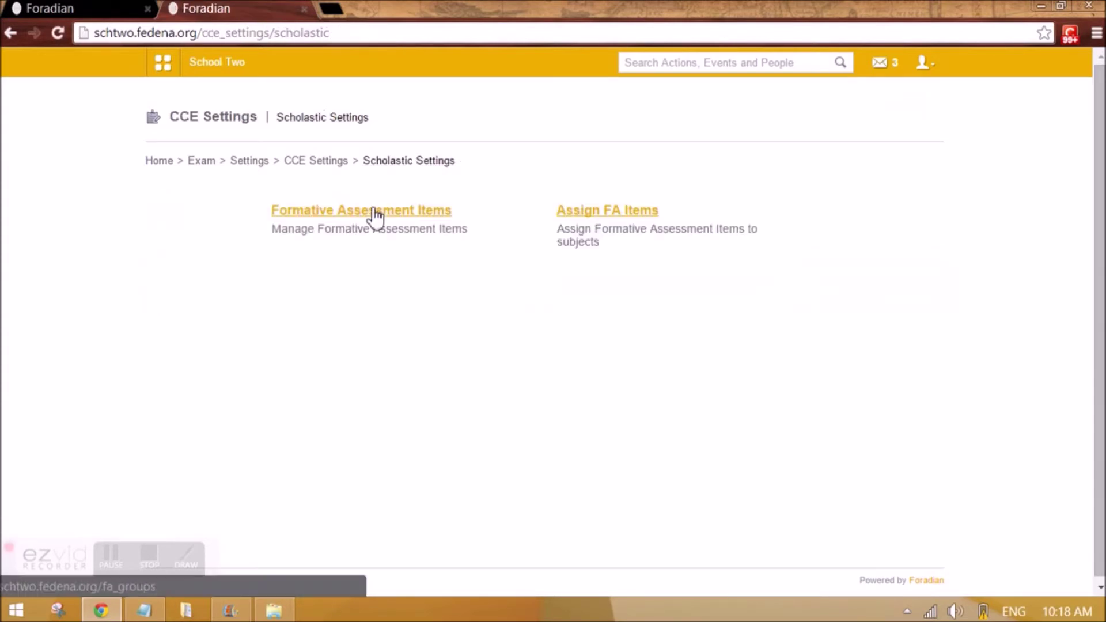
pyautogui.click(582, 218)
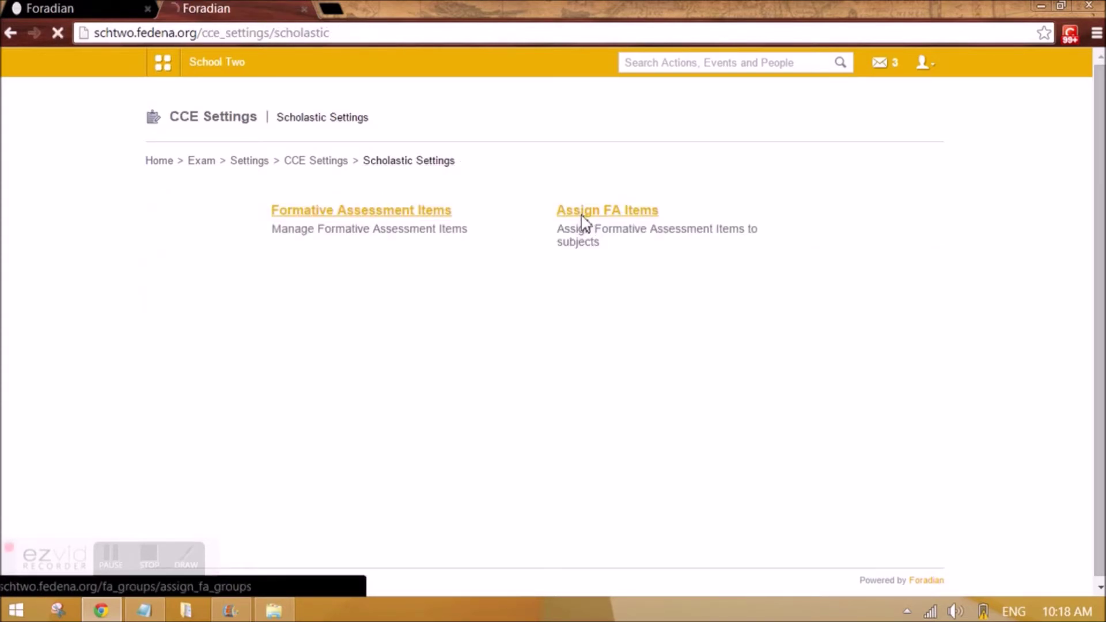
pyautogui.click(415, 213)
pyautogui.click(402, 242)
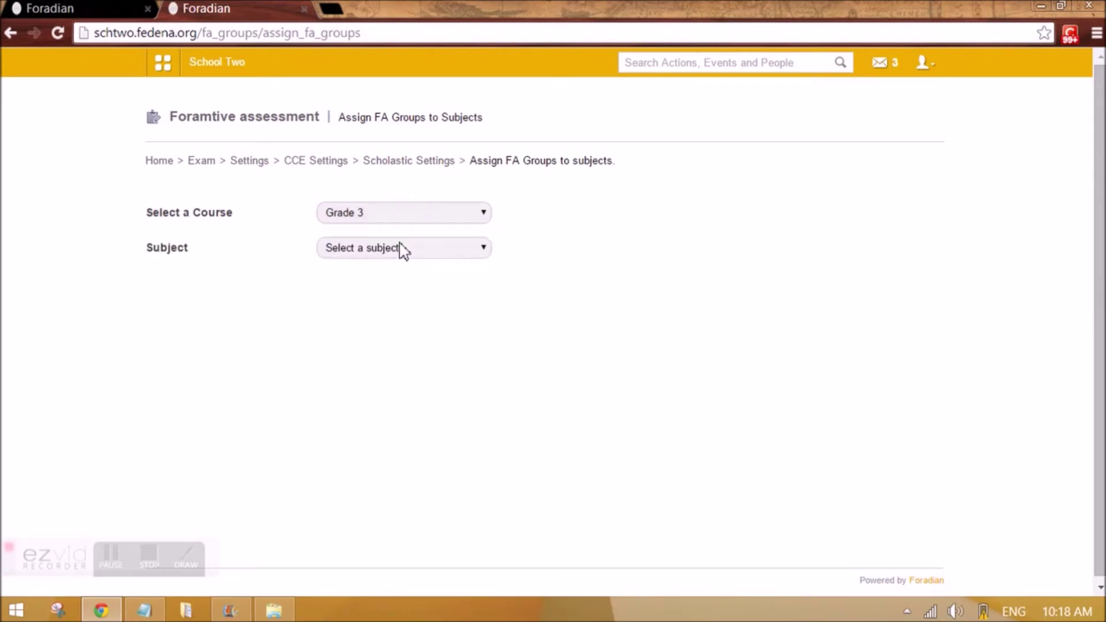
pyautogui.click(400, 249)
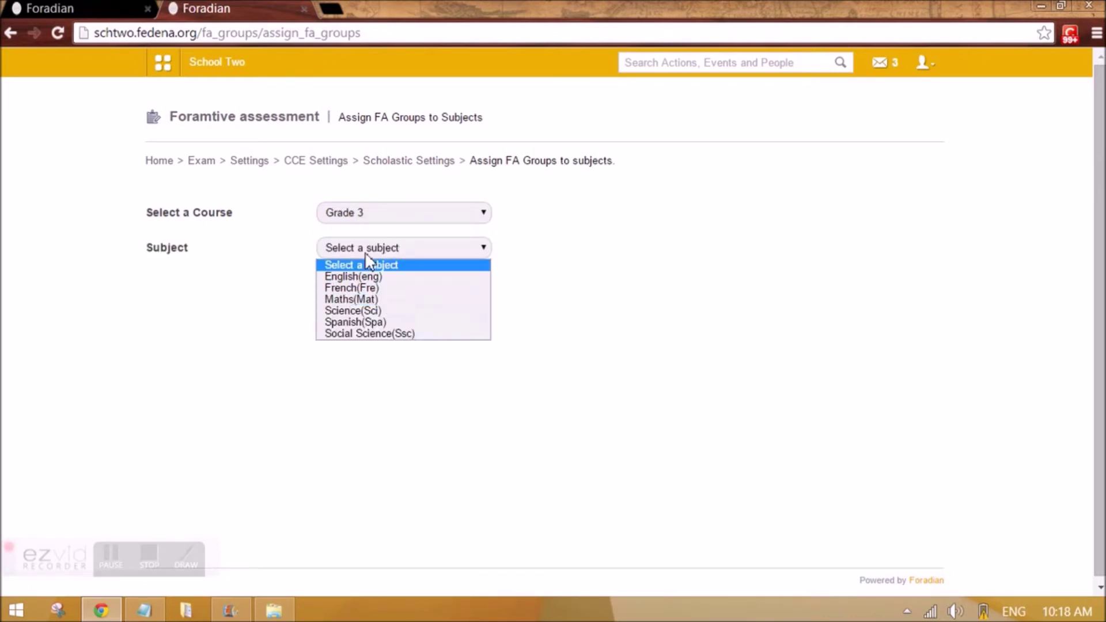
pyautogui.click(338, 279)
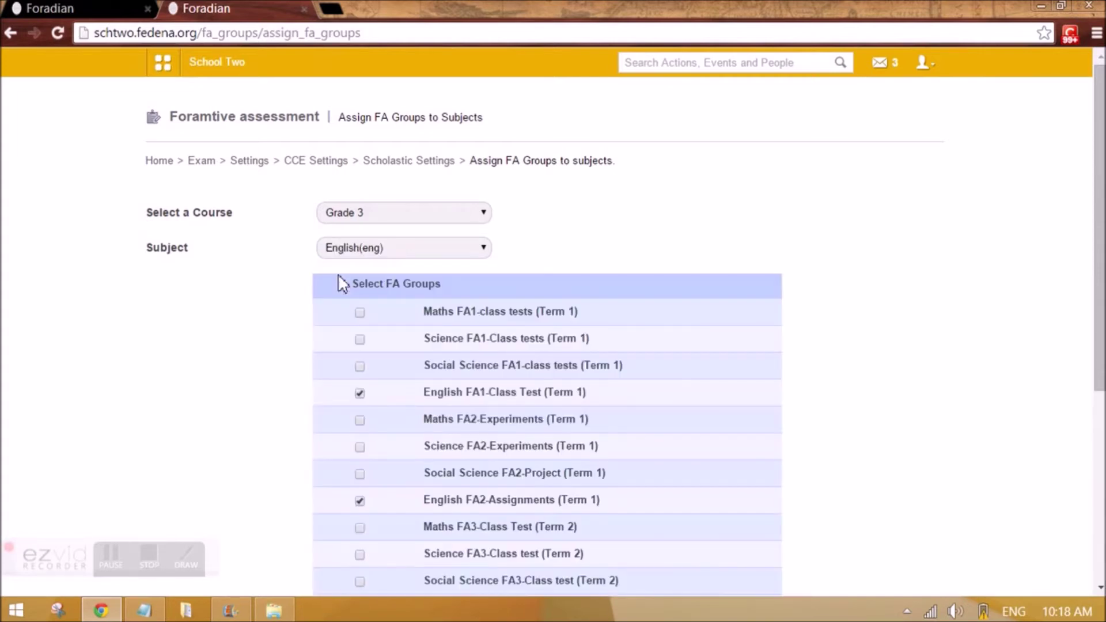
pyautogui.scroll(-4, 407, 344)
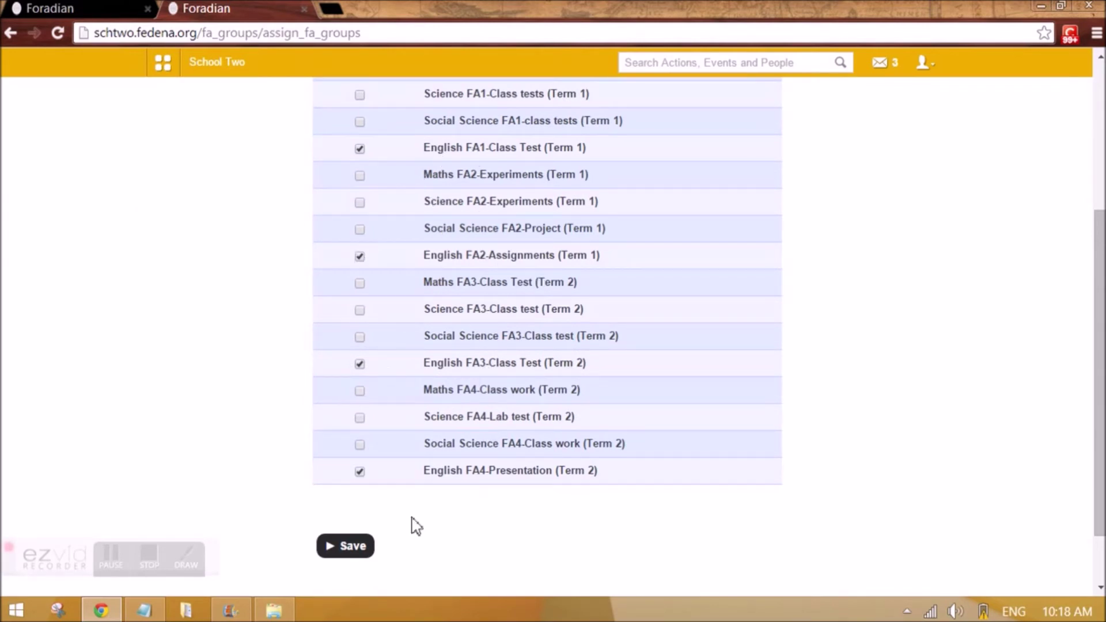
# - Review the FA groups assigned to the Grade 3 subjects French(Fre) and Science(Sci)
pyautogui.scroll(4, 416, 526)
pyautogui.click(358, 252)
pyautogui.click(351, 287)
pyautogui.scroll(-3, 444, 438)
pyautogui.scroll(3, 439, 425)
pyautogui.click(378, 248)
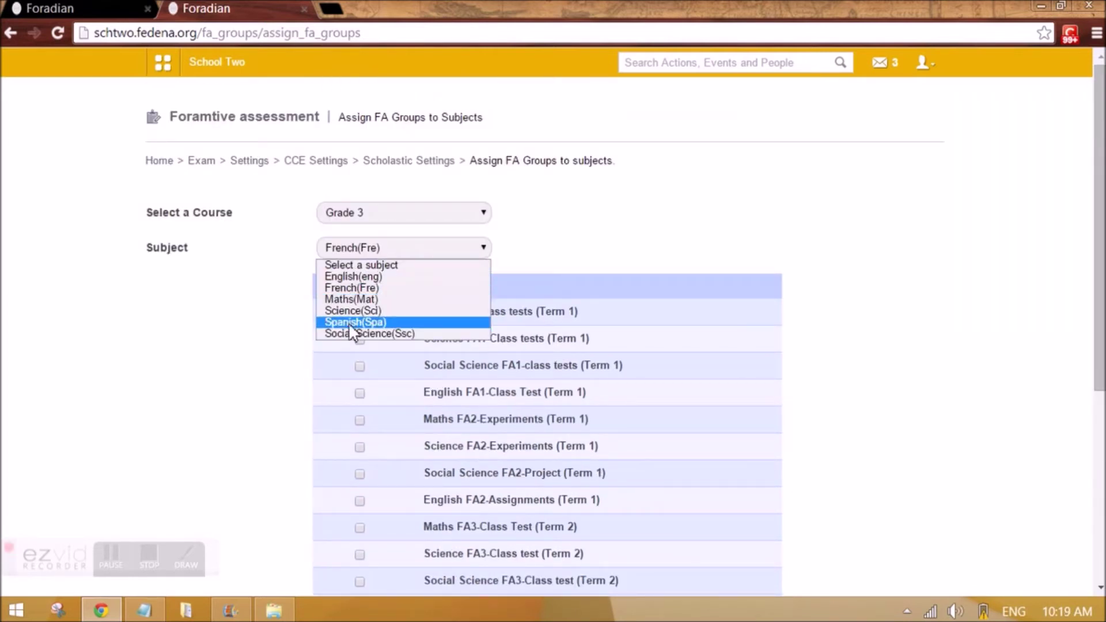
pyautogui.click(343, 309)
pyautogui.scroll(-4, 427, 404)
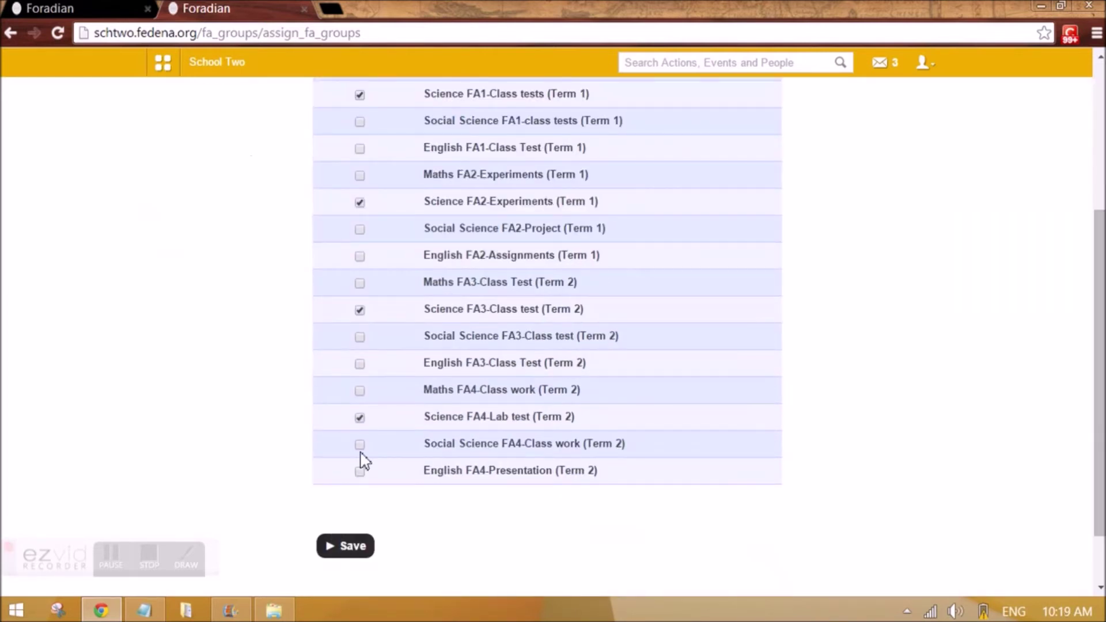
pyautogui.scroll(4, 367, 459)
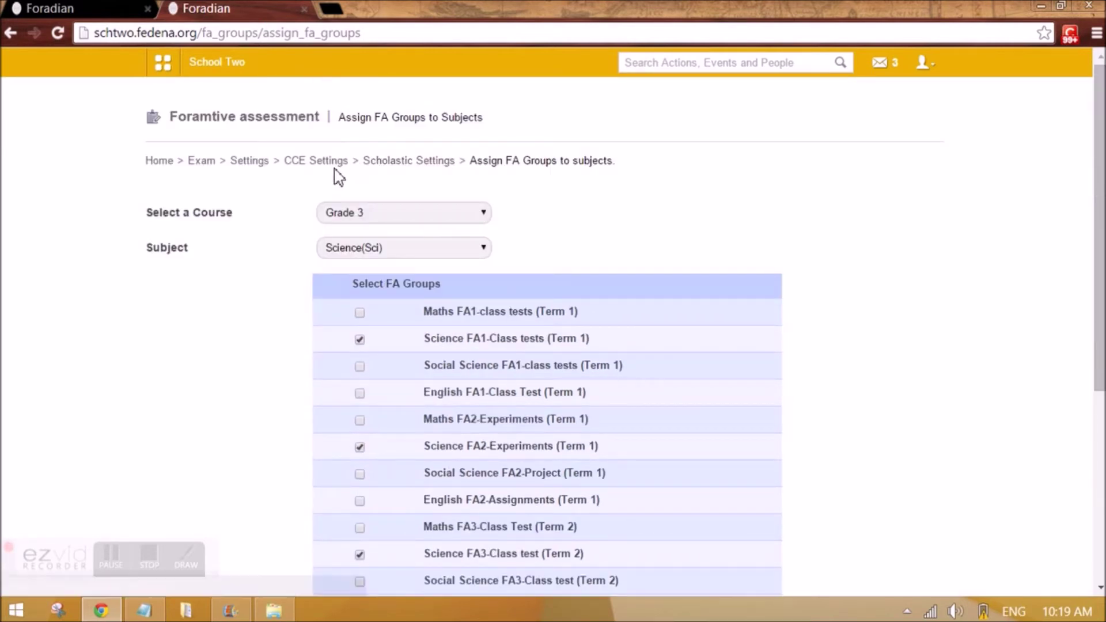
# - Return to the exam settings, then highlight the FAs and SAs and extra curricular grades line in the Notepad notes
pyautogui.click(325, 163)
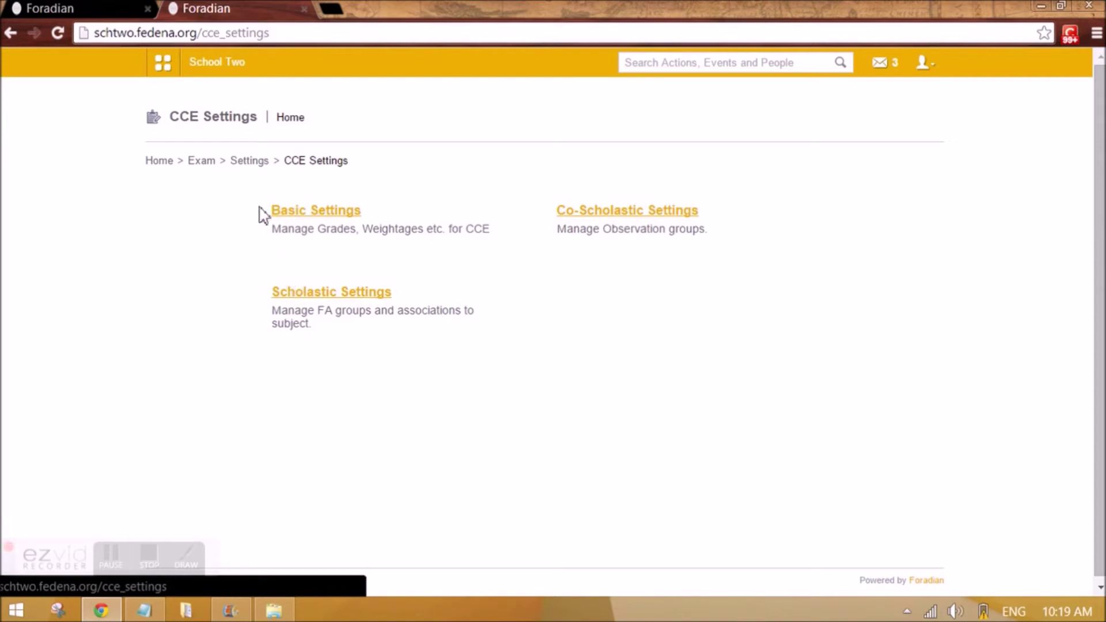
pyautogui.click(255, 164)
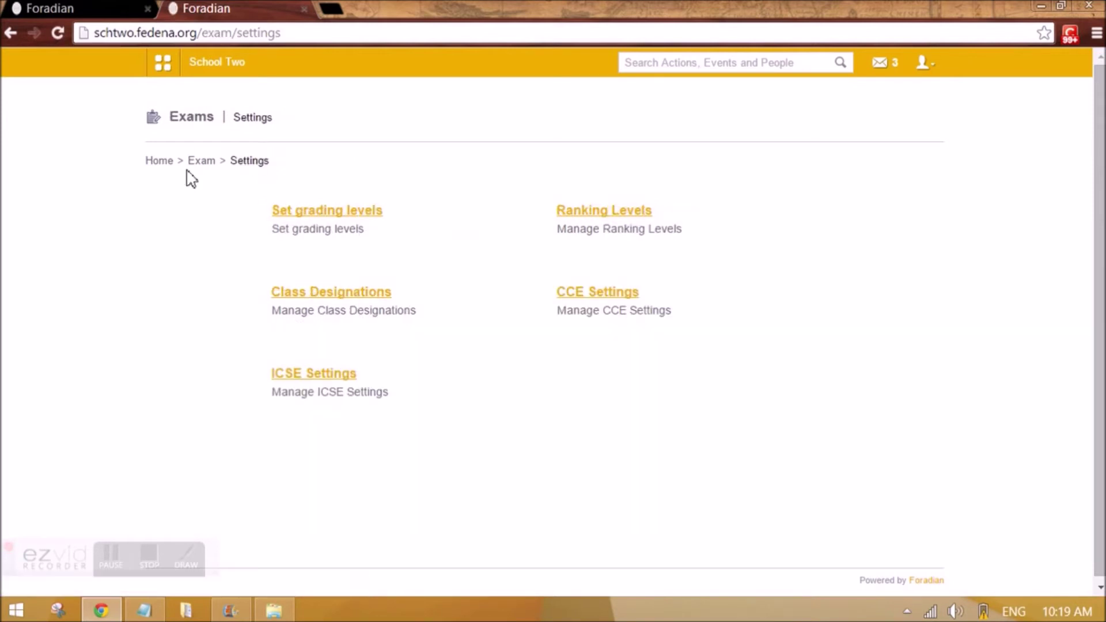
pyautogui.click(144, 610)
pyautogui.click(124, 252)
pyautogui.doubleClick(45, 243)
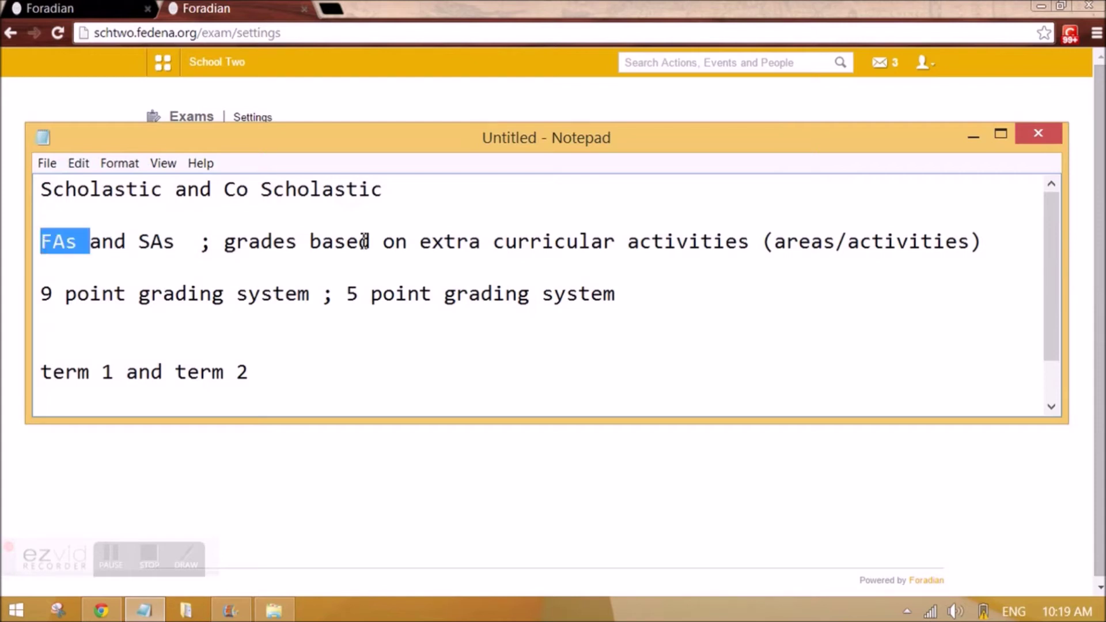
pyautogui.moveTo(249, 244); pyautogui.dragTo(774, 237)
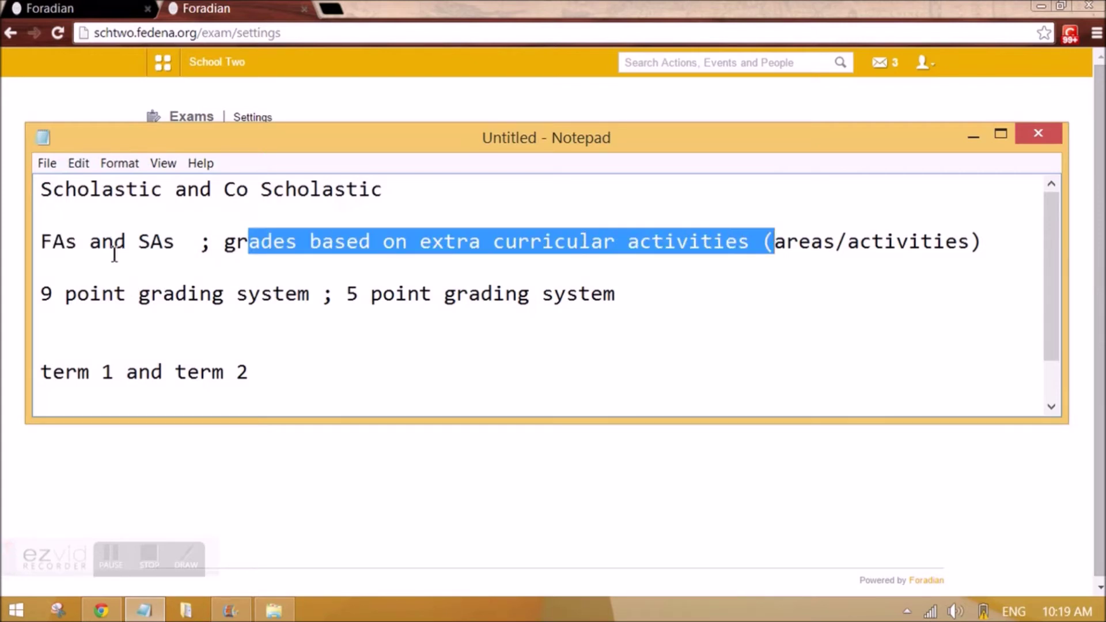
pyautogui.doubleClick(133, 245)
pyautogui.moveTo(173, 255)
pyautogui.mouseDown()
pyautogui.moveTo(185, 261)
pyautogui.moveTo(178, 246)
pyautogui.mouseUp()
pyautogui.click(360, 512)
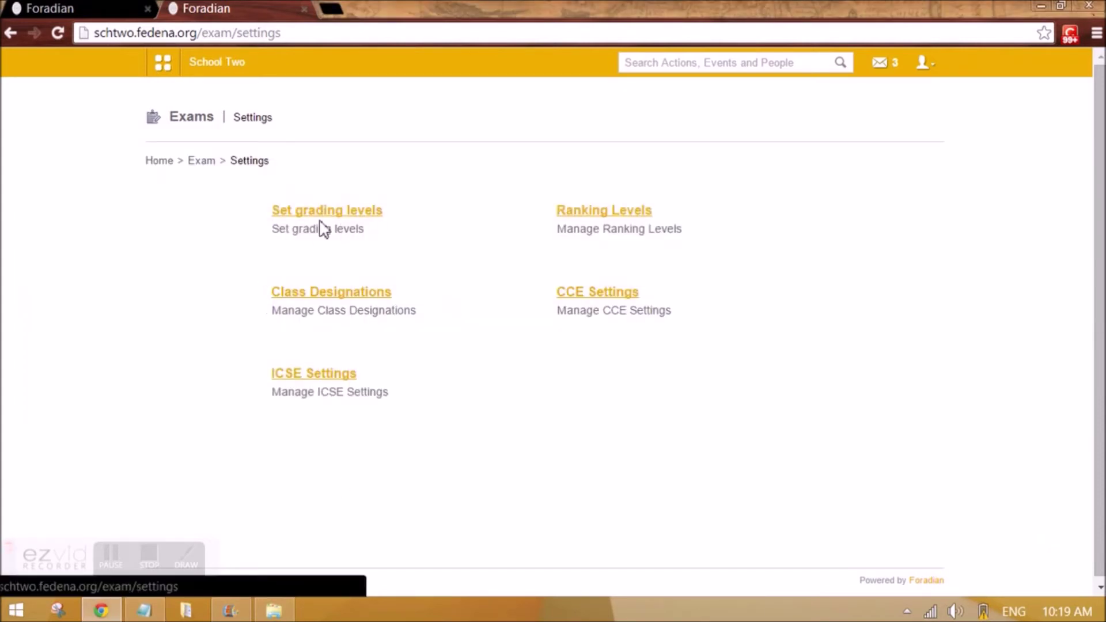
# - Open Exam Management and view the exam groups of the Grade 5 batch G5 - A 2014
pyautogui.click(202, 162)
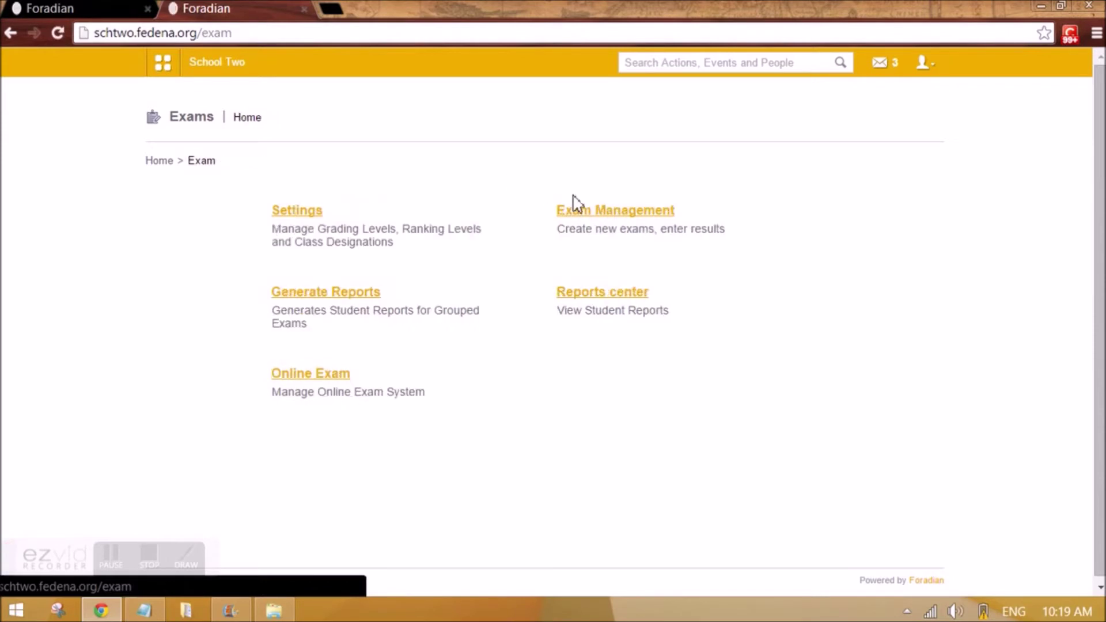
pyautogui.click(592, 213)
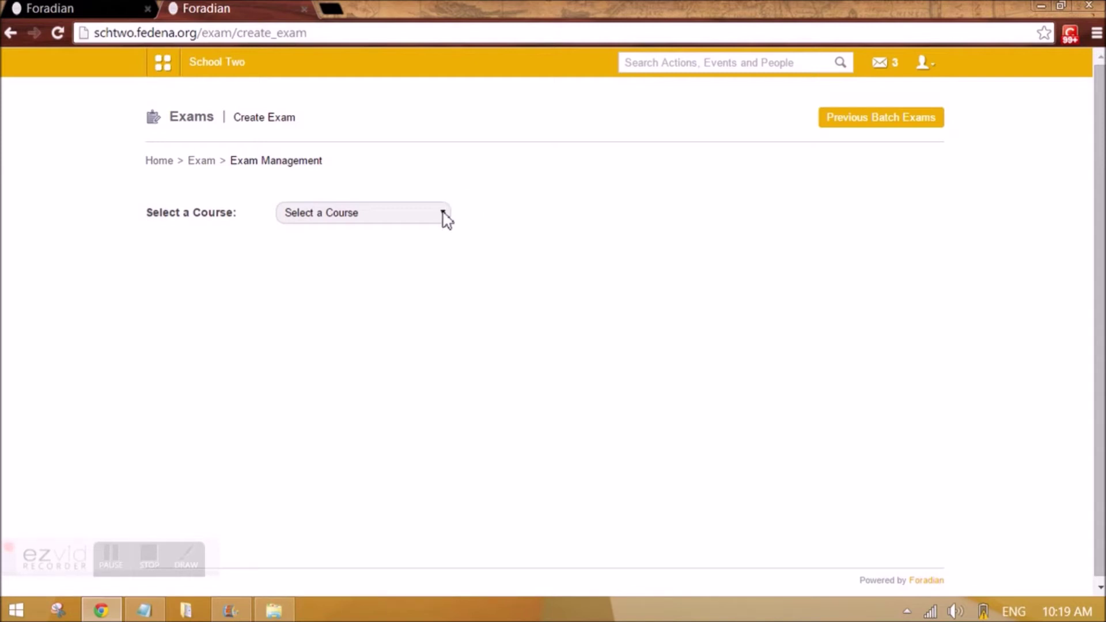
pyautogui.click(442, 211)
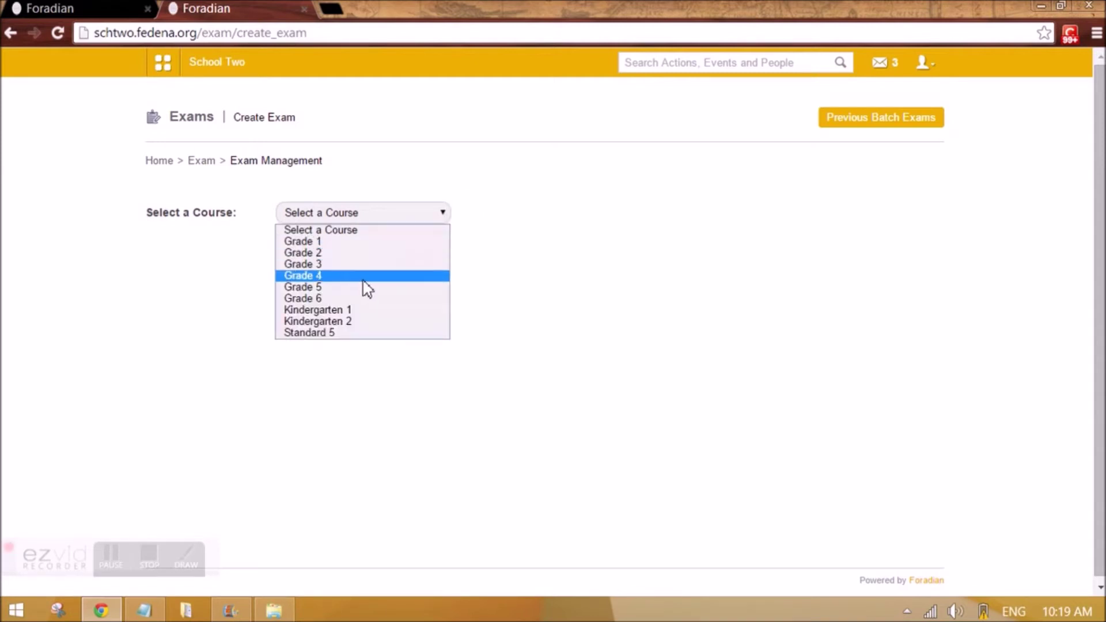
pyautogui.click(335, 288)
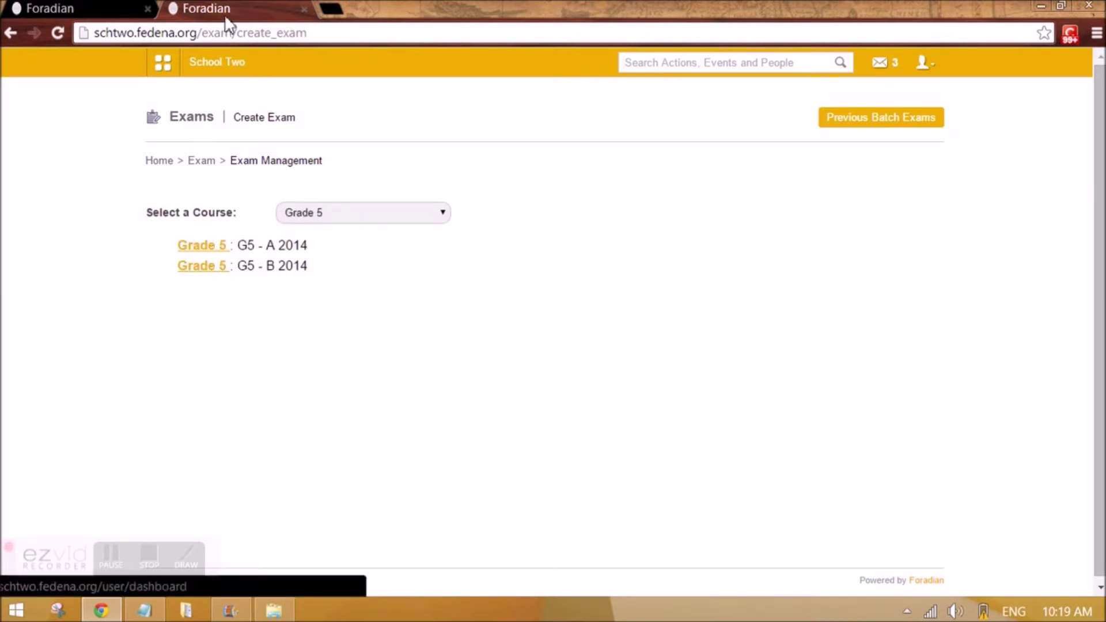
pyautogui.click(206, 246)
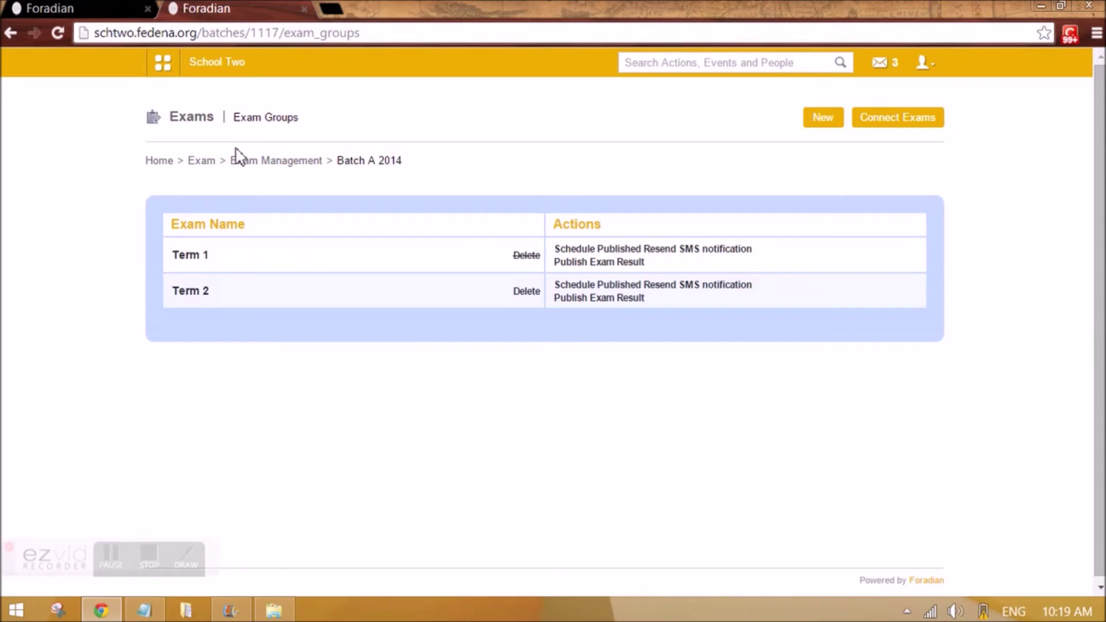
# - Check the exam groups of the first Grade 4 and Grade 1 batches, both A 2014
pyautogui.click(271, 161)
pyautogui.click(326, 213)
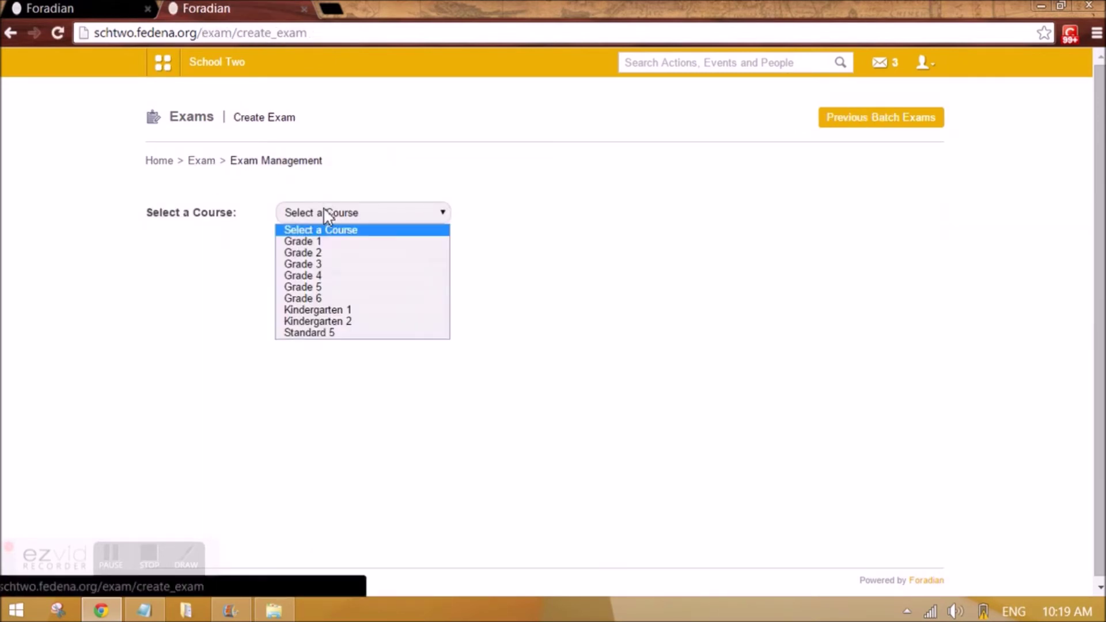
pyautogui.click(314, 277)
pyautogui.click(215, 248)
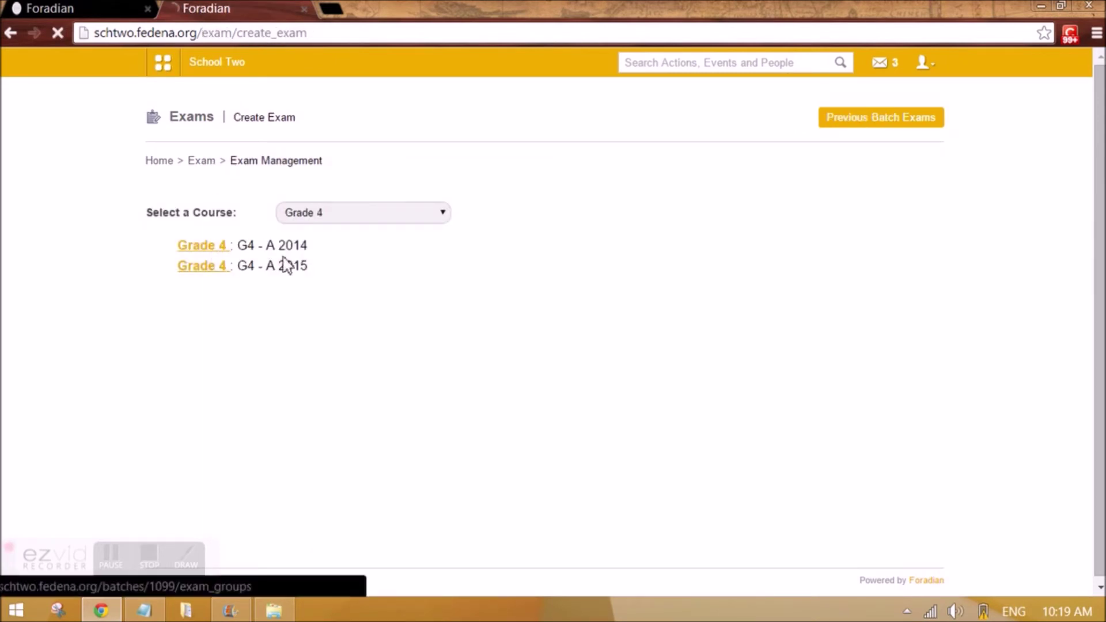
pyautogui.click(300, 161)
pyautogui.click(363, 212)
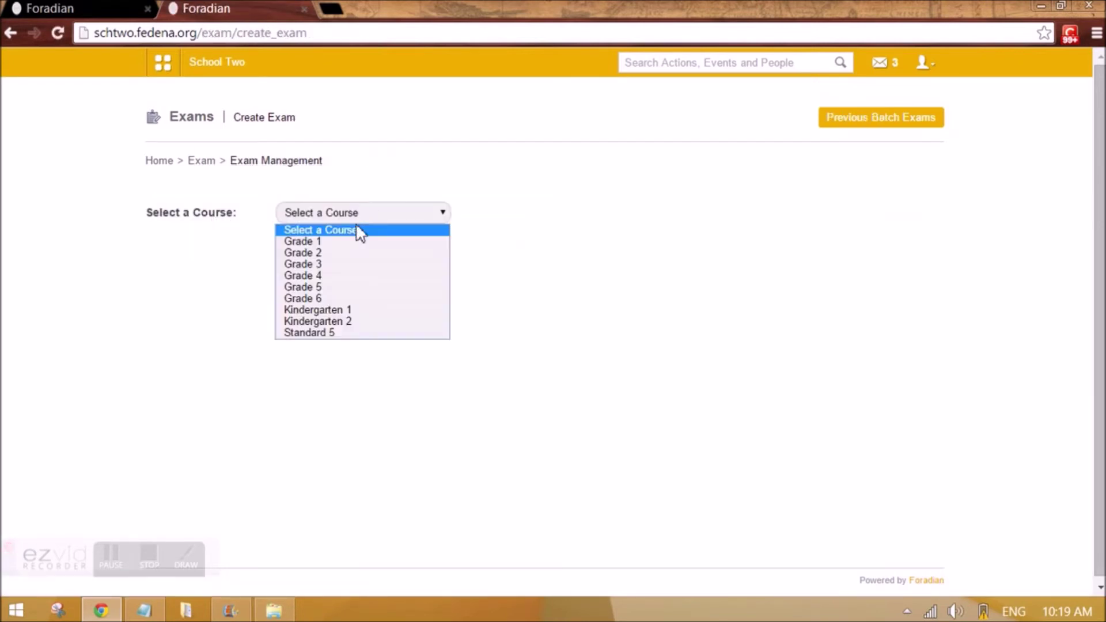
pyautogui.click(345, 241)
pyautogui.click(218, 248)
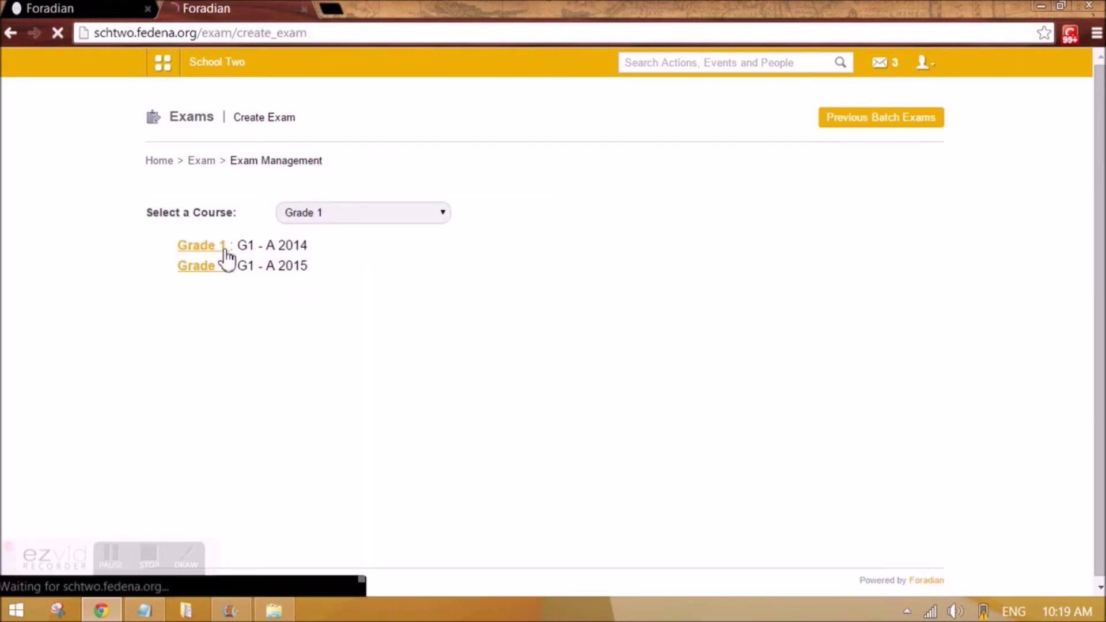
# - Check the exam groups of the first Grade 2 batch, then go back to the course selection
pyautogui.hotkey('alt', 'Left')
pyautogui.click(333, 213)
pyautogui.click(317, 241)
pyautogui.press('Down')
pyautogui.click(205, 248)
pyautogui.hotkey('alt', 'Left')
# - Open the co-scholastic result entry of Grade 3 batch A 2014 for the Thinking skills criteria in Co-Scholastic Area 2A
pyautogui.click(291, 218)
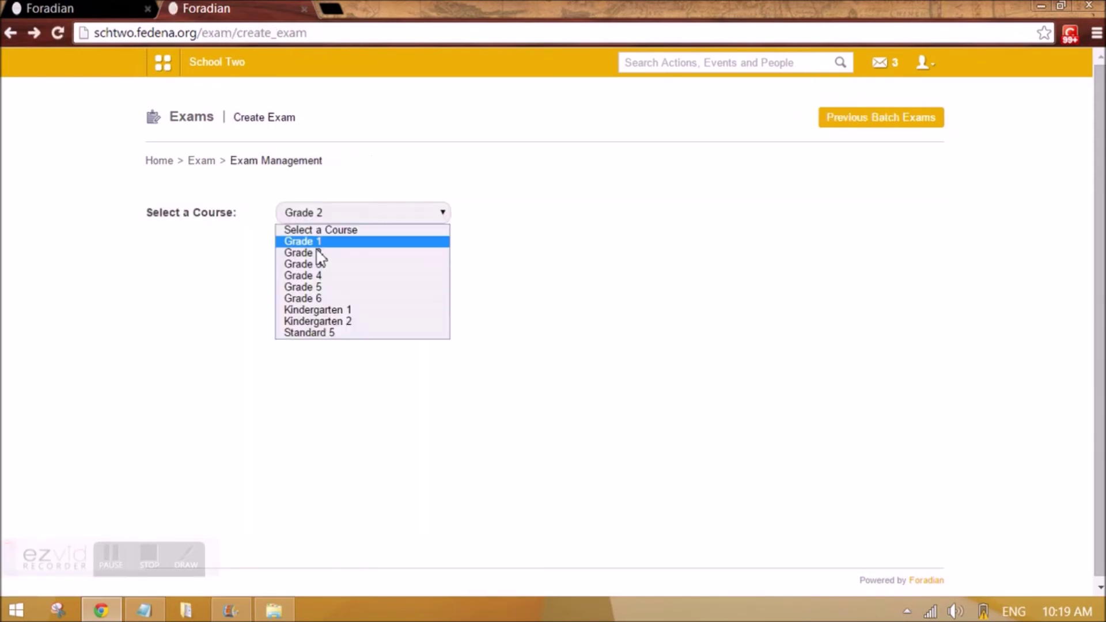
pyautogui.click(306, 262)
pyautogui.click(212, 251)
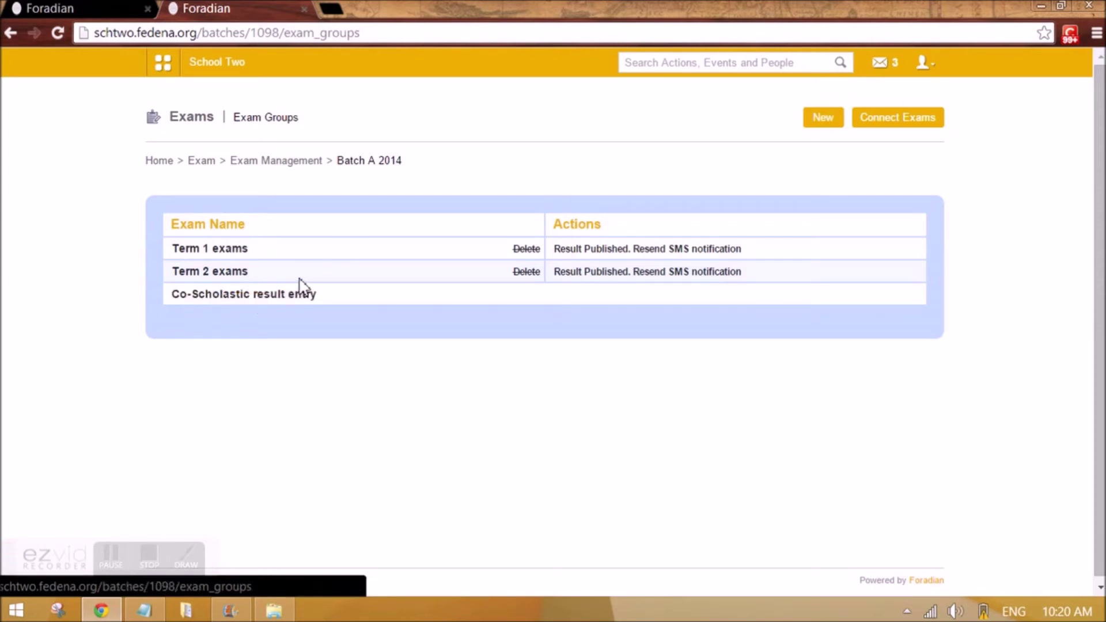
pyautogui.click(239, 296)
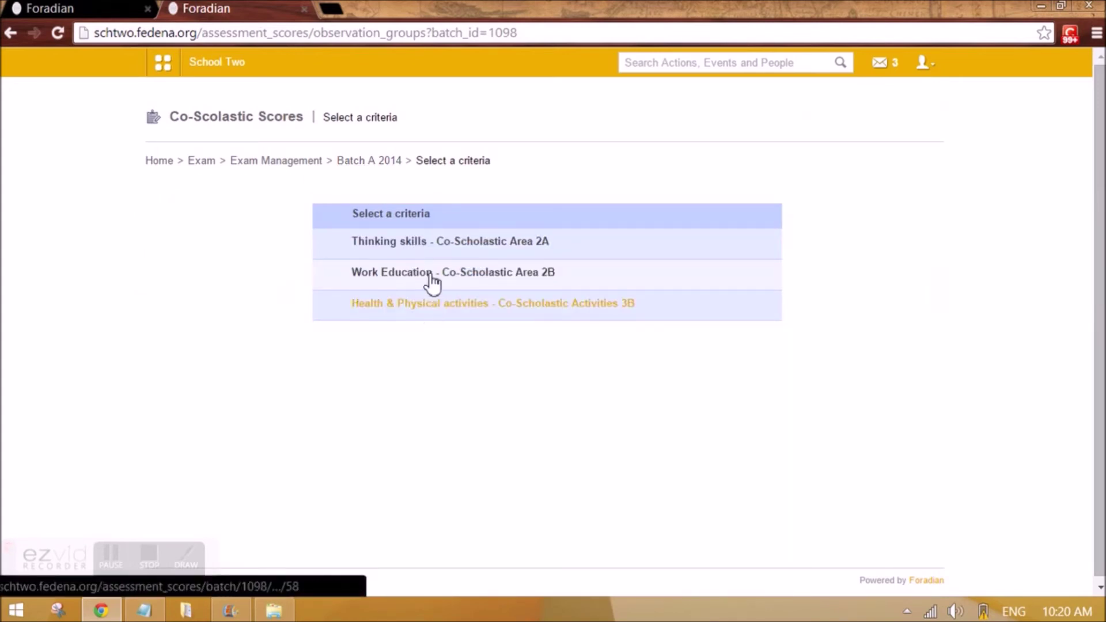
pyautogui.click(412, 242)
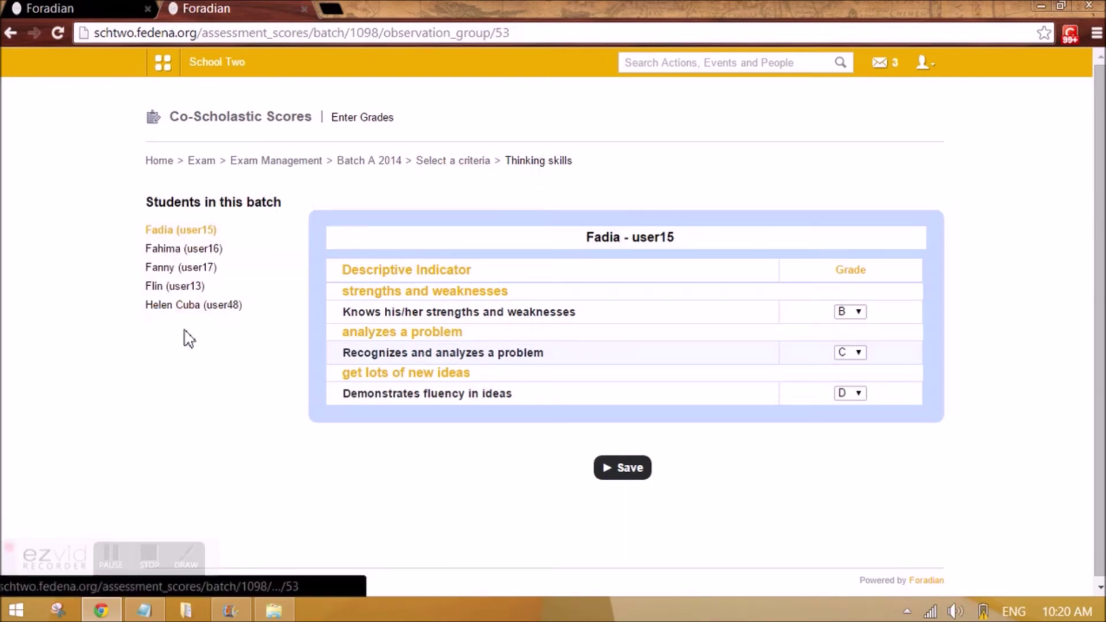
# - Review the second and third students' Thinking skills grades and grade options, and highlight the strengths and weaknesses indicator
pyautogui.click(164, 248)
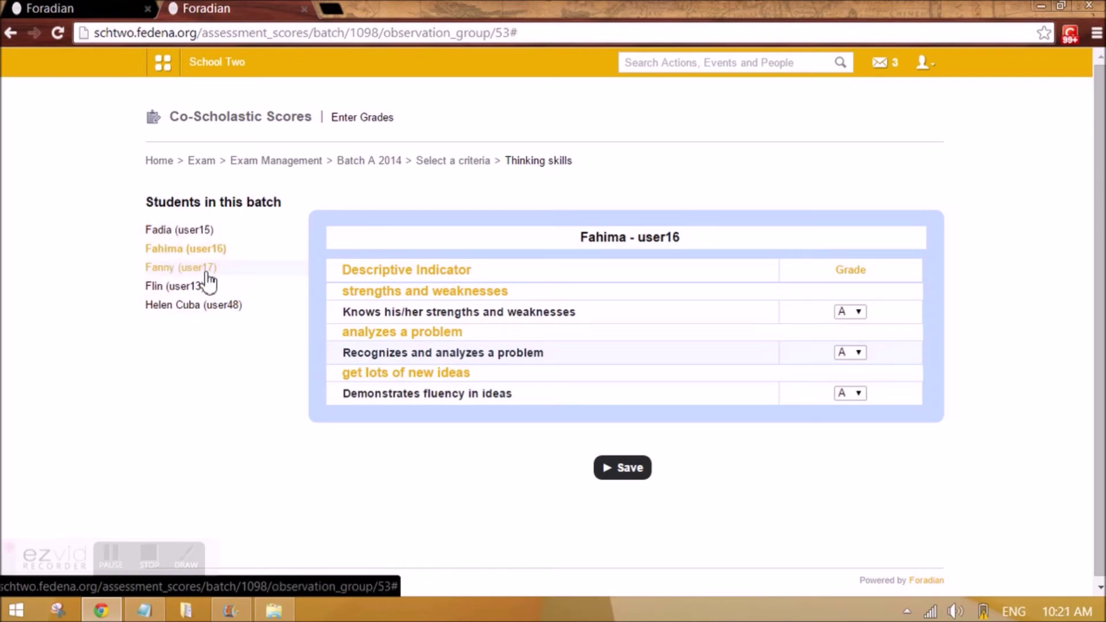
pyautogui.click(190, 267)
pyautogui.click(856, 314)
pyautogui.click(849, 311)
pyautogui.click(849, 353)
pyautogui.click(848, 363)
pyautogui.click(853, 393)
pyautogui.click(853, 394)
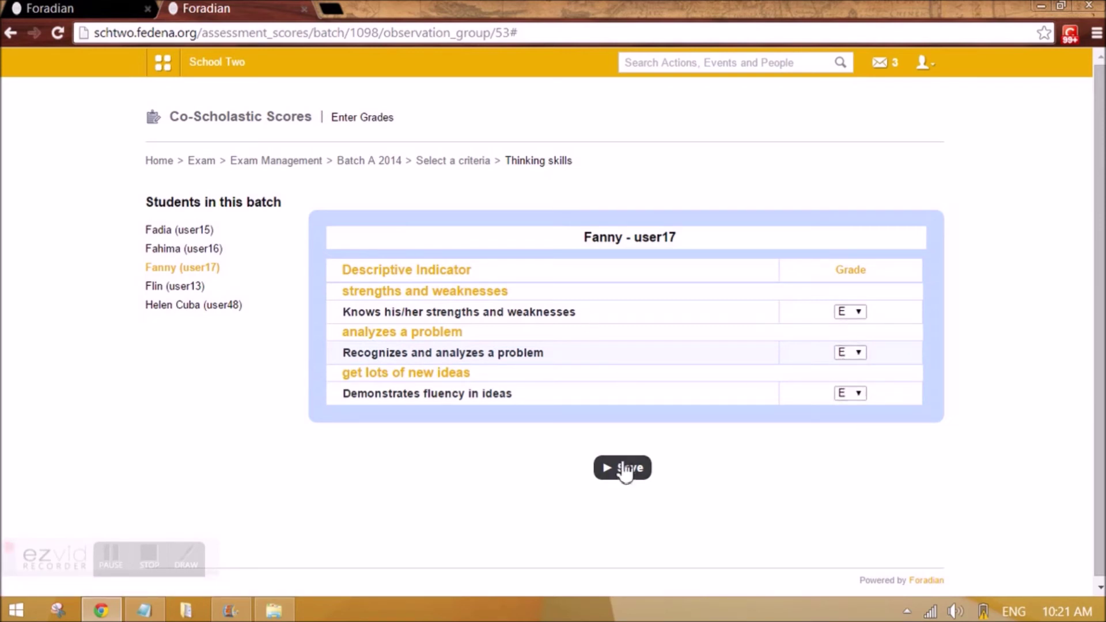
pyautogui.moveTo(344, 291); pyautogui.dragTo(509, 315)
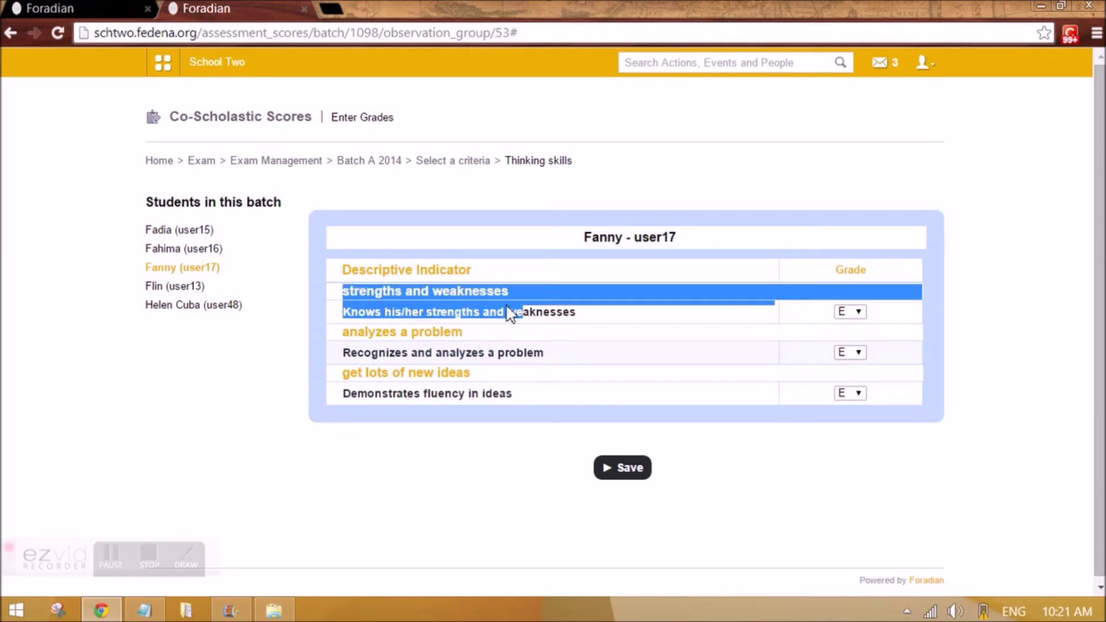
pyautogui.click(461, 320)
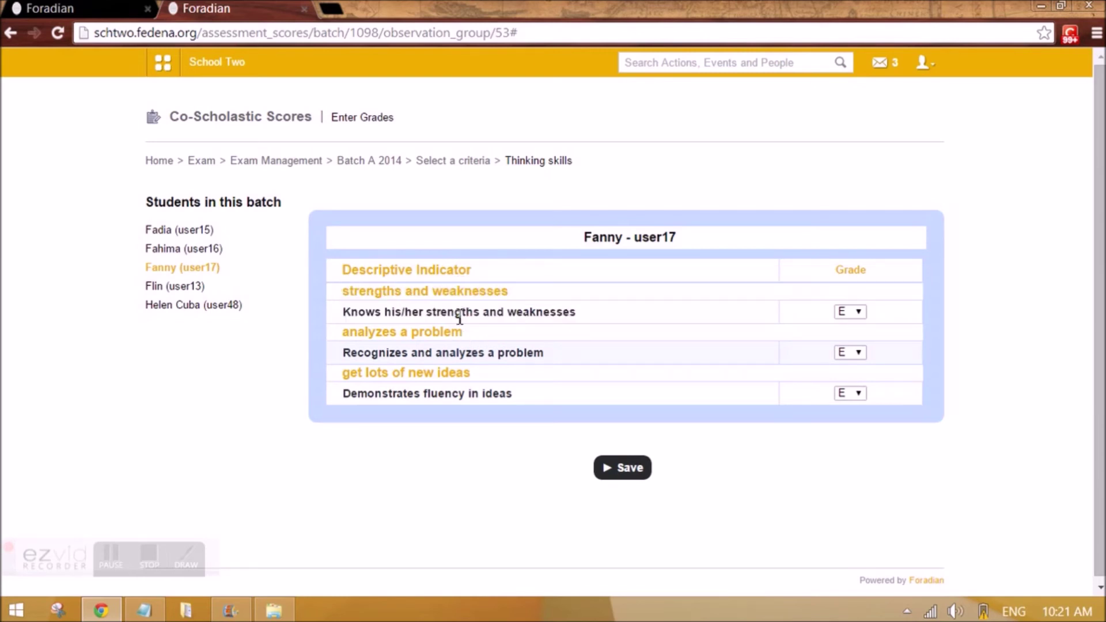
# - Return to batch A 2014 and open the Maths result entry of the Term 1 exams
pyautogui.click(459, 165)
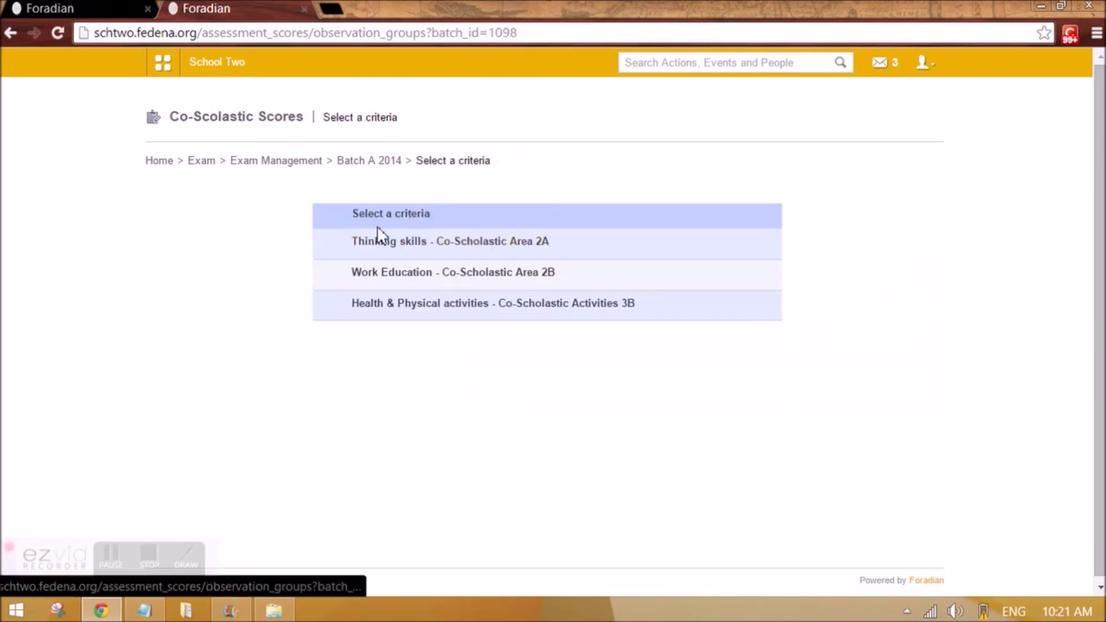
pyautogui.click(358, 163)
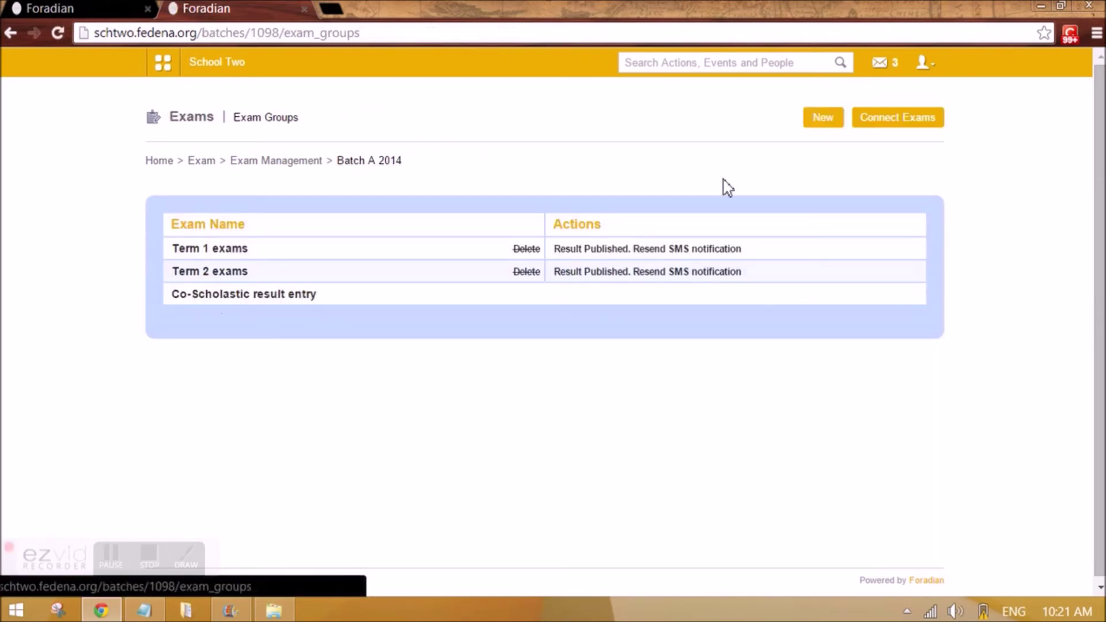
pyautogui.click(210, 251)
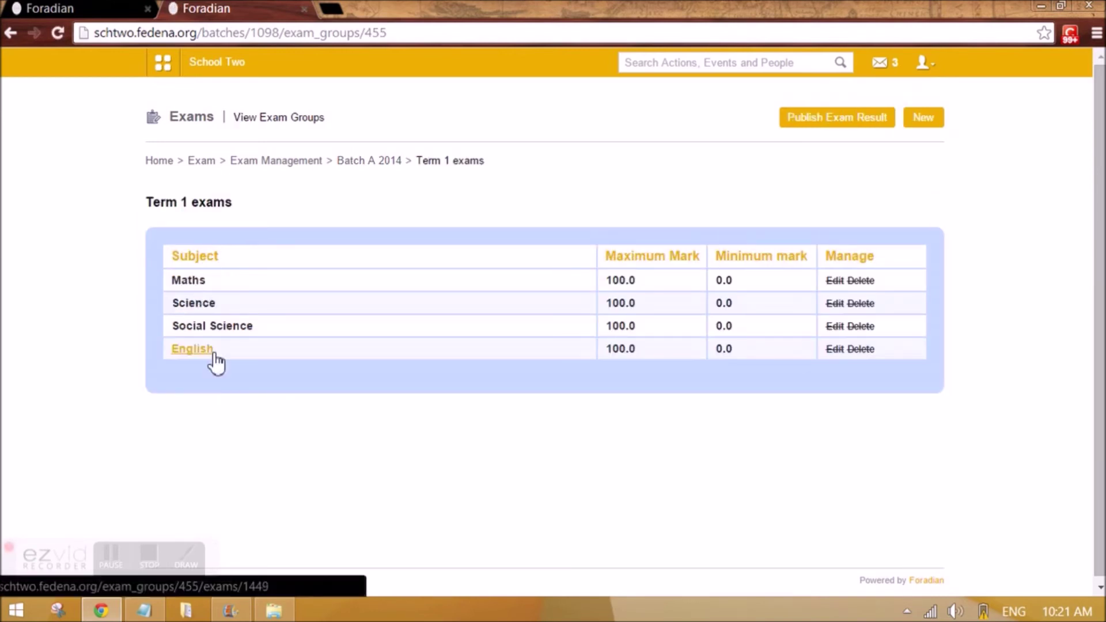
pyautogui.click(180, 281)
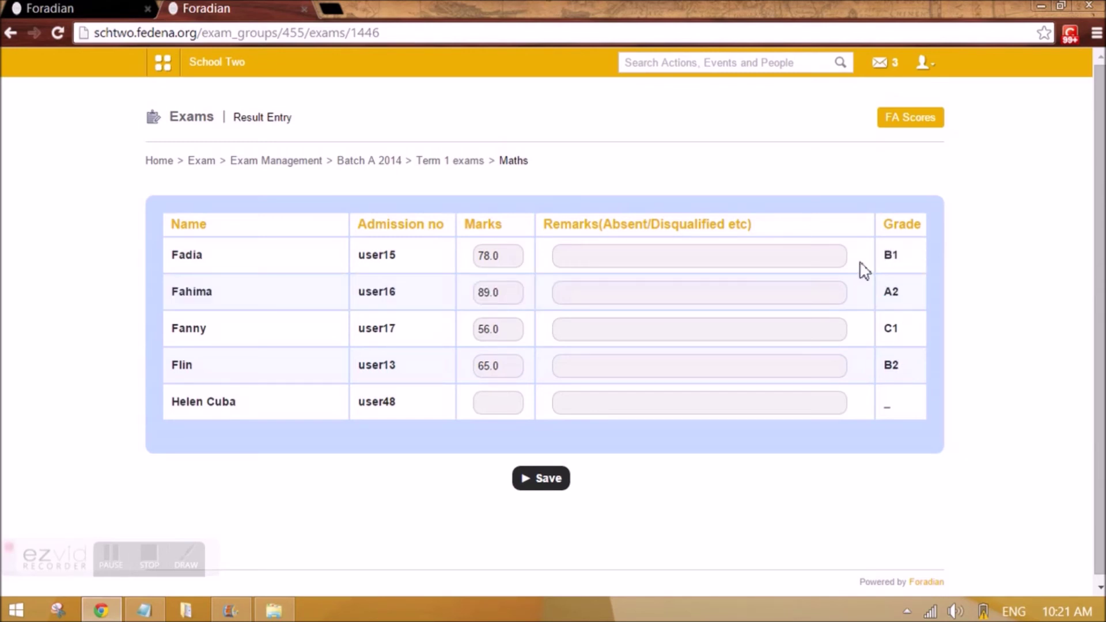
# - From the batch's Term 1 Maths exam, open the FA scores for Maths FA1 - class tests
pyautogui.click(392, 163)
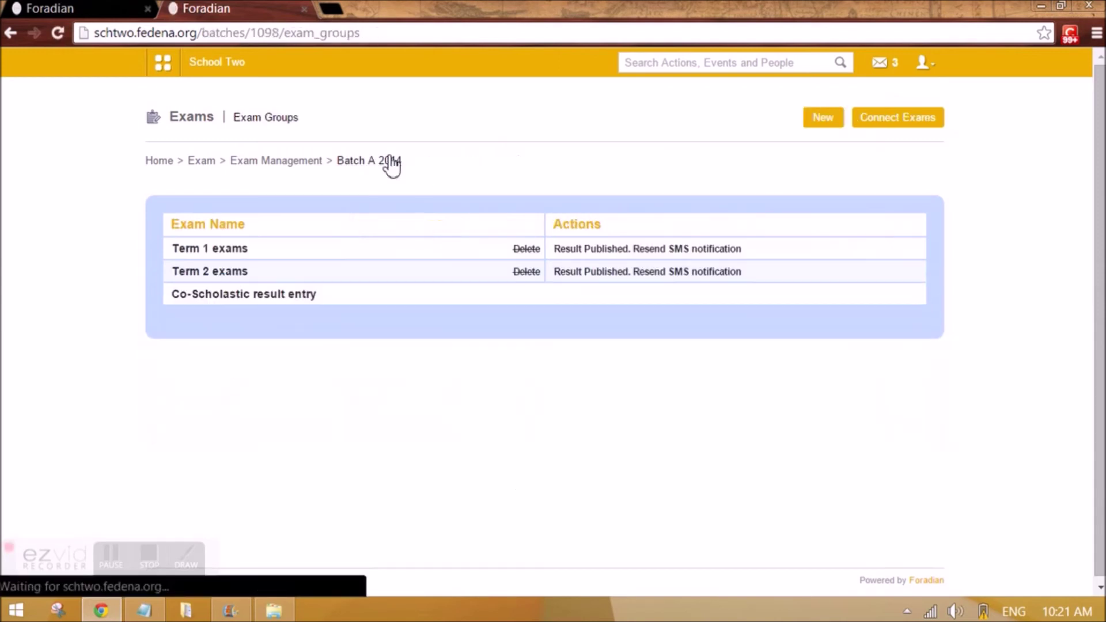
pyautogui.click(207, 252)
pyautogui.click(196, 280)
pyautogui.click(889, 121)
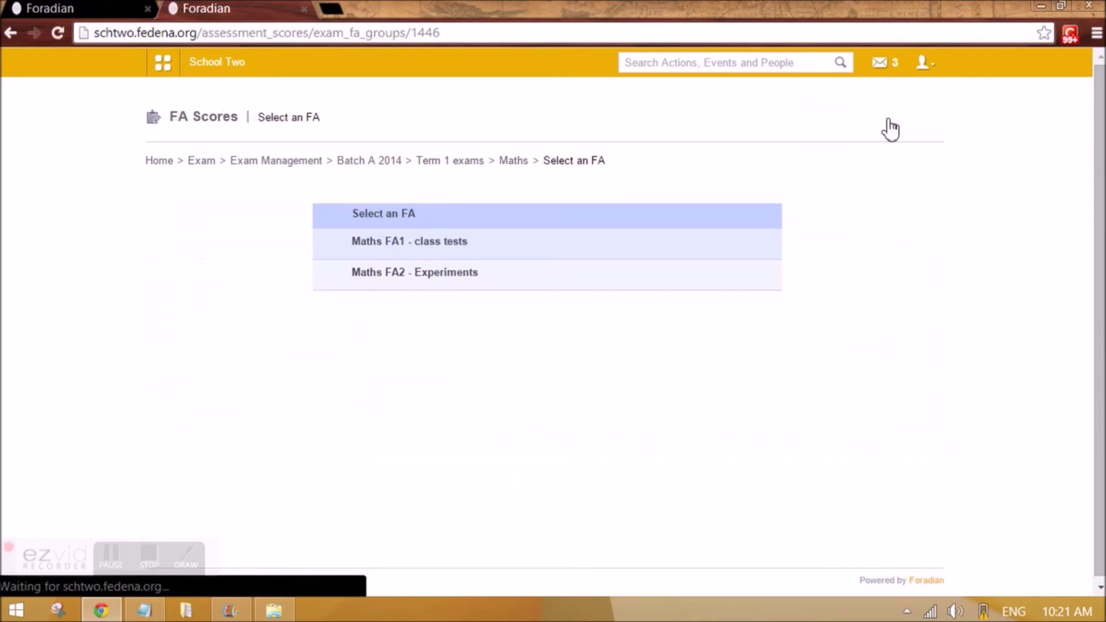
pyautogui.click(393, 241)
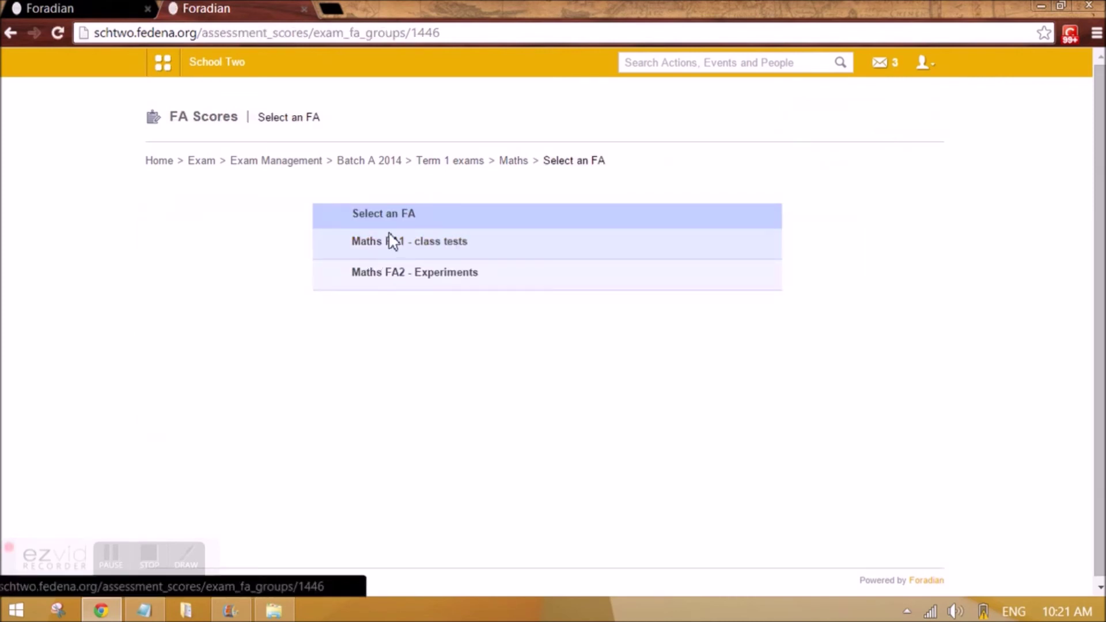
pyautogui.click(397, 244)
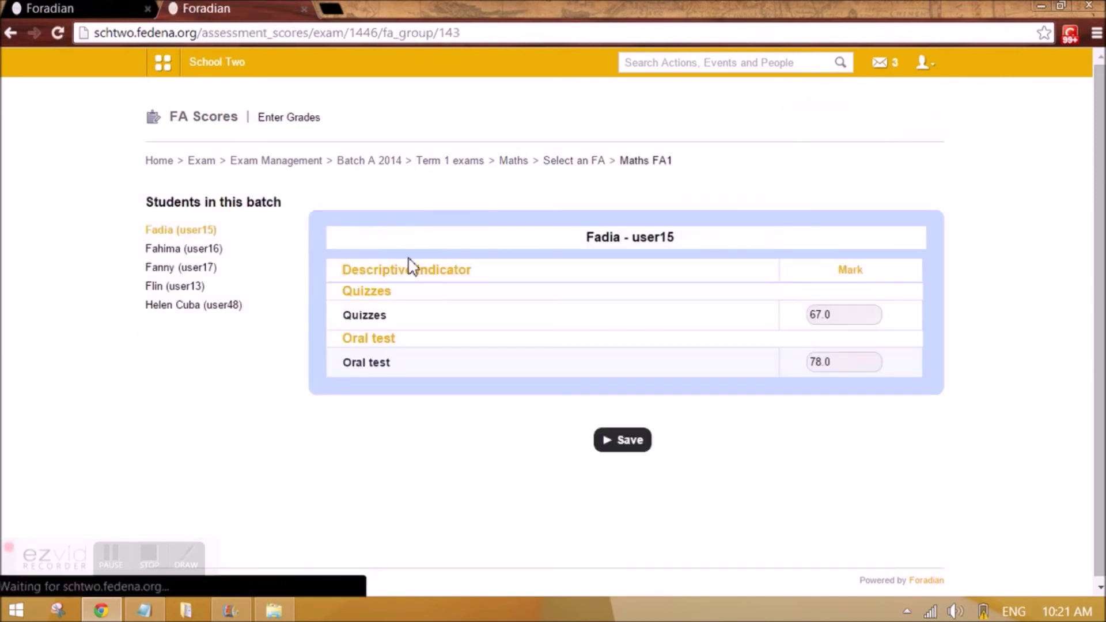
# - View the second and third students' Quizzes and Oral test marks, then return to the Term 1 exams
pyautogui.click(190, 248)
pyautogui.click(190, 267)
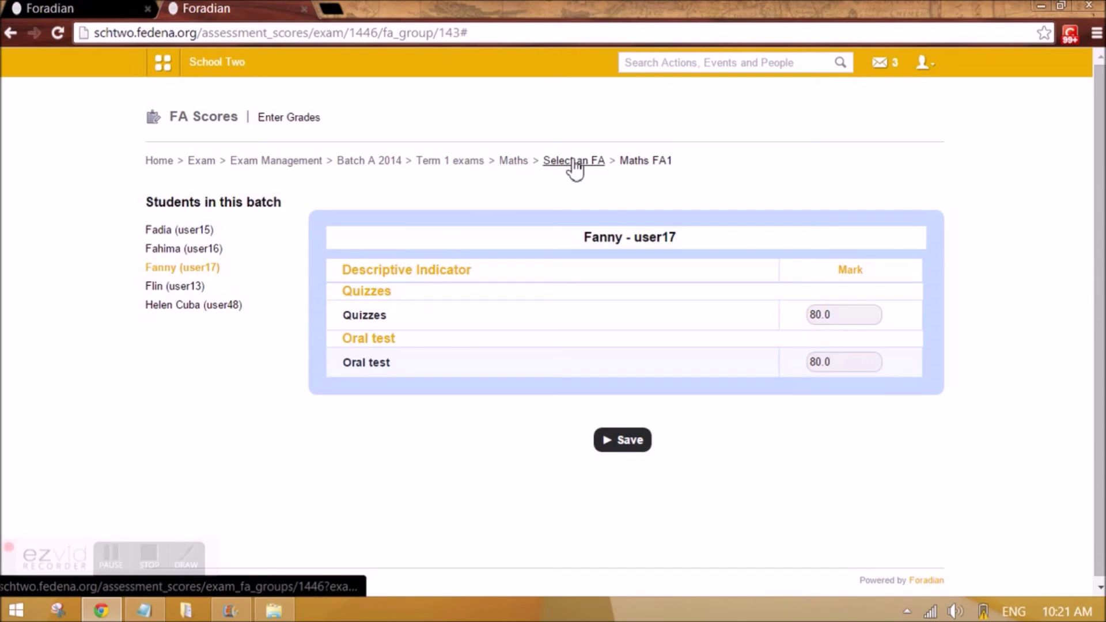
pyautogui.click(462, 167)
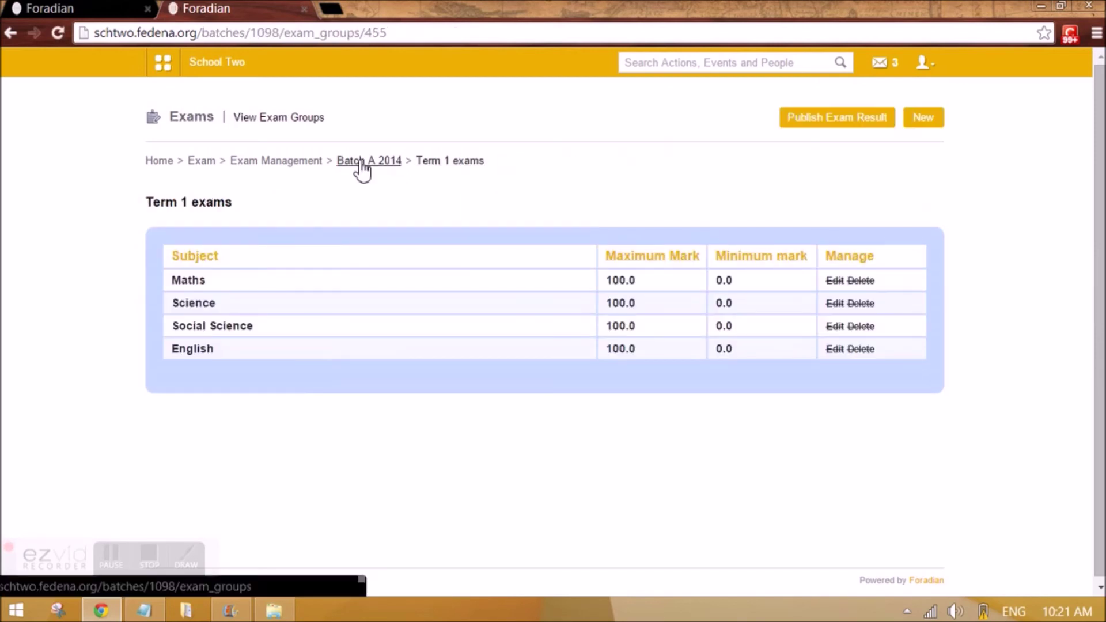
# - Leave the Term 1 exams and open the CCE Reports section of the exam Reports center
pyautogui.click(362, 164)
pyautogui.click(270, 165)
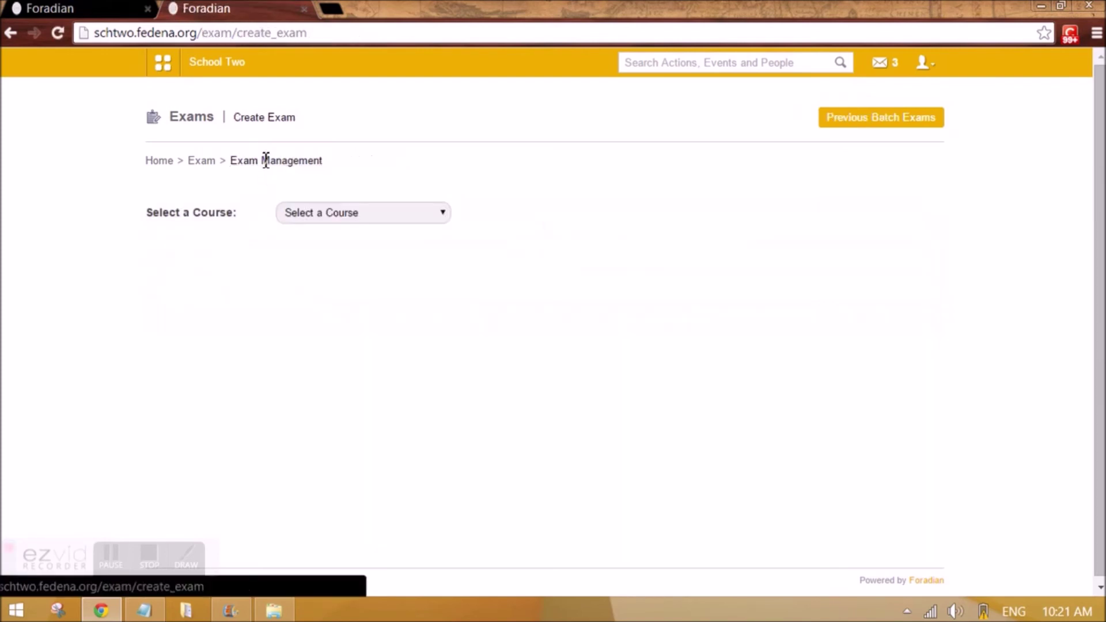
pyautogui.click(216, 164)
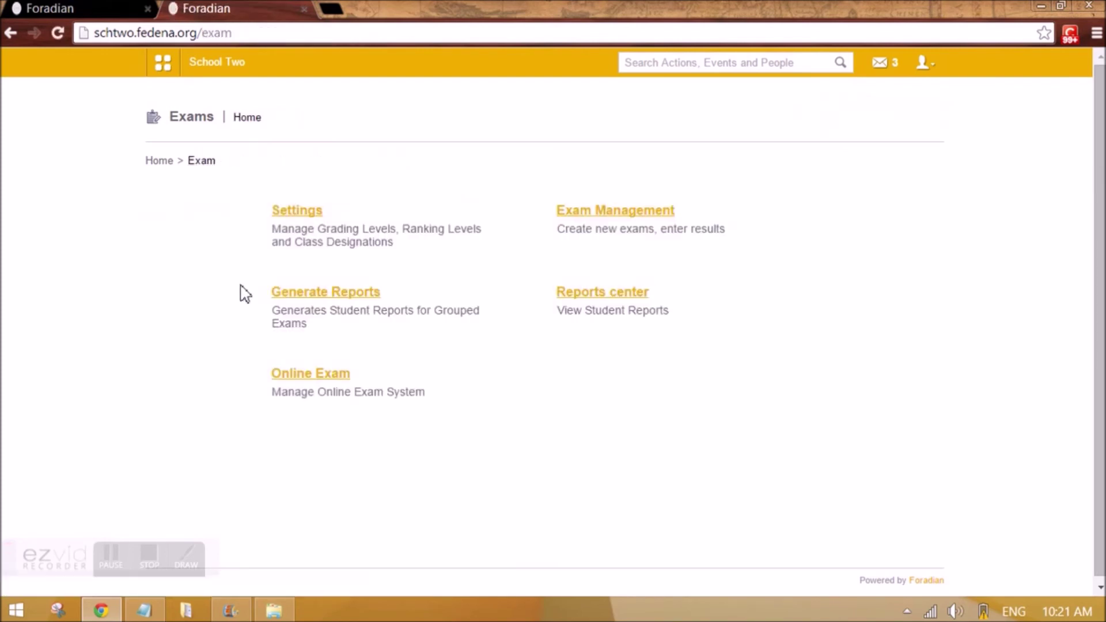
pyautogui.click(586, 295)
pyautogui.scroll(-1, 536, 368)
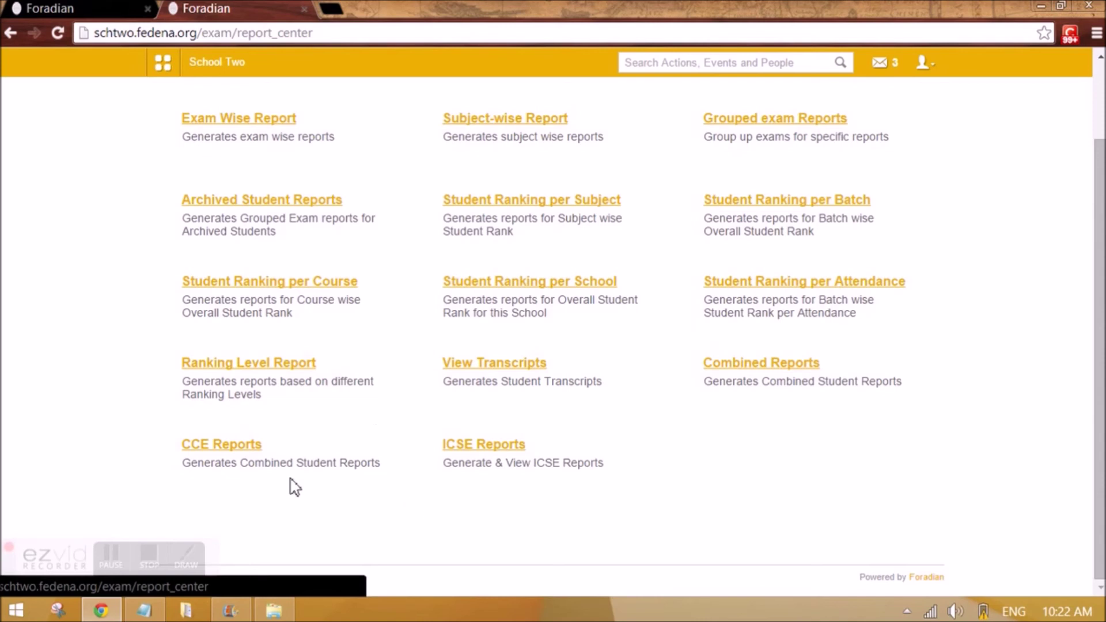
pyautogui.click(206, 448)
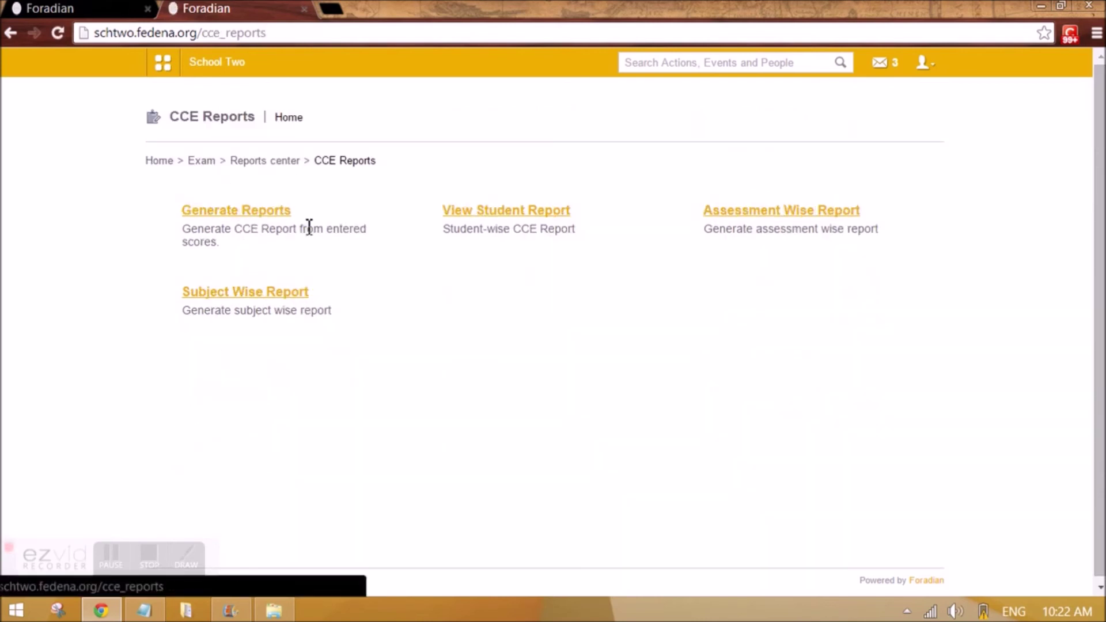
# - Generate the CCE report for Grade 3 batch G3 - A 2014 and dismiss the low-battery alert
pyautogui.click(274, 213)
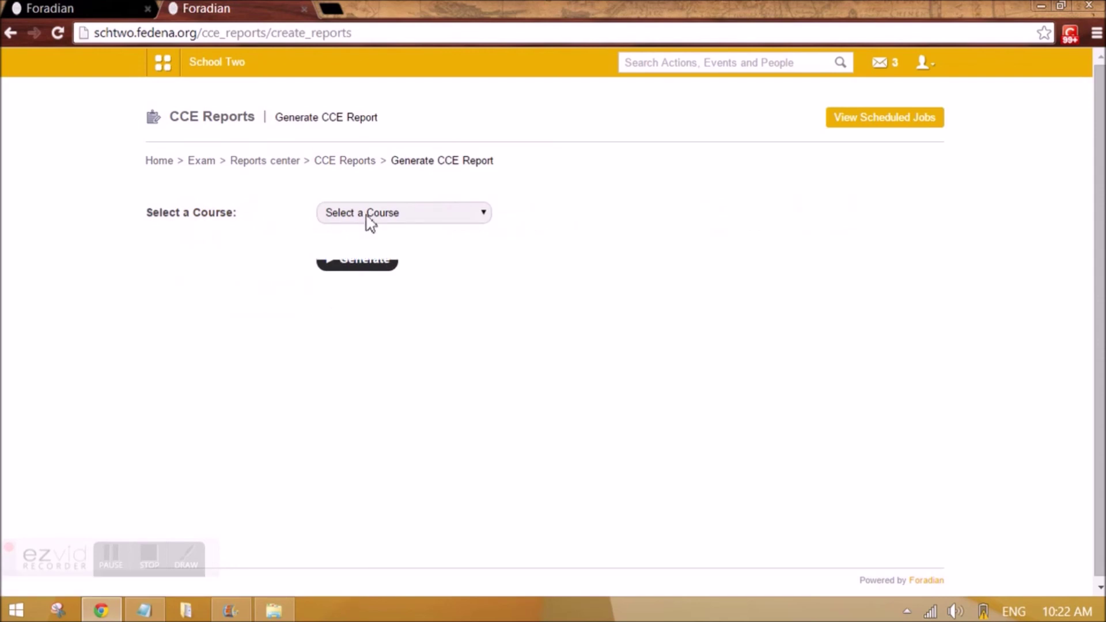
pyautogui.click(368, 221)
pyautogui.click(366, 243)
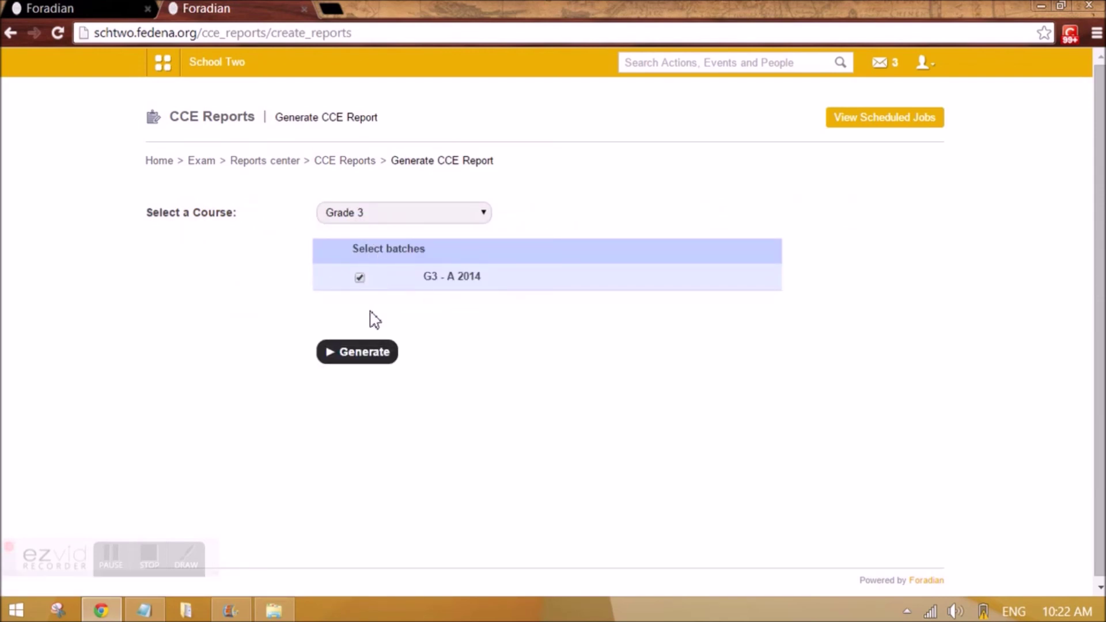
pyautogui.click(354, 350)
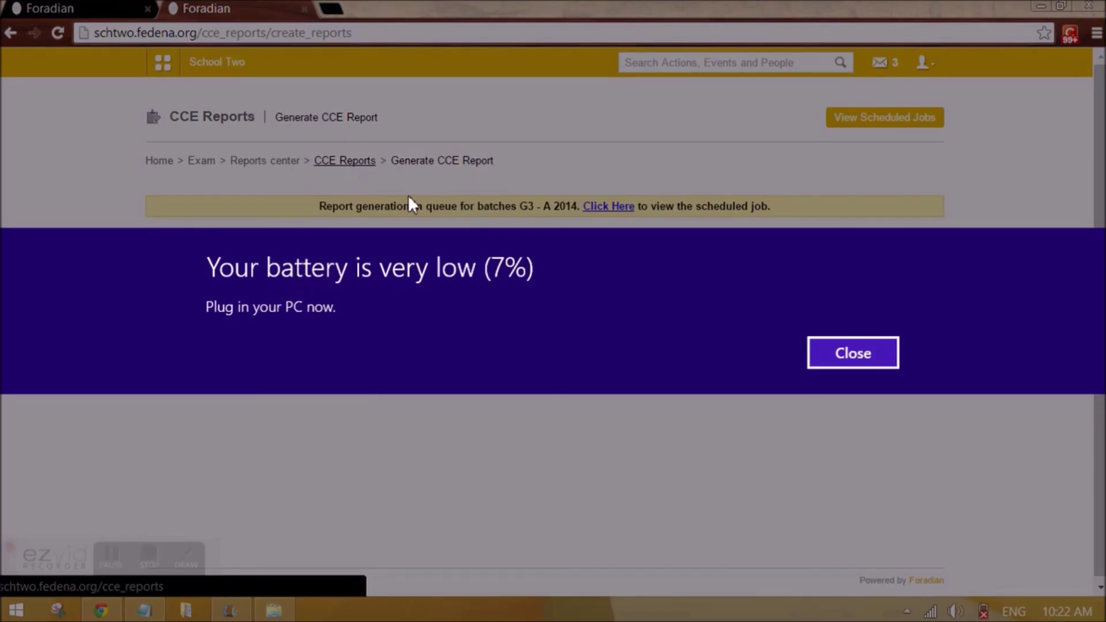
pyautogui.click(814, 346)
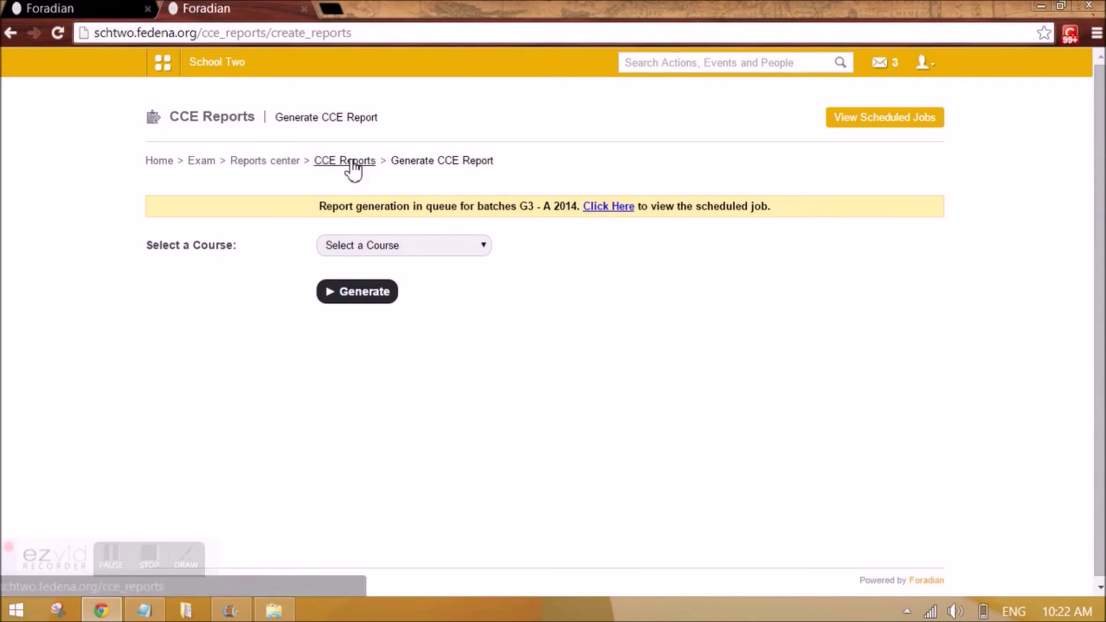
# - Open the student-wise CCE report for batch G3 - A 2014 and review the first student's scholastic and co-scholastic grades
pyautogui.click(349, 162)
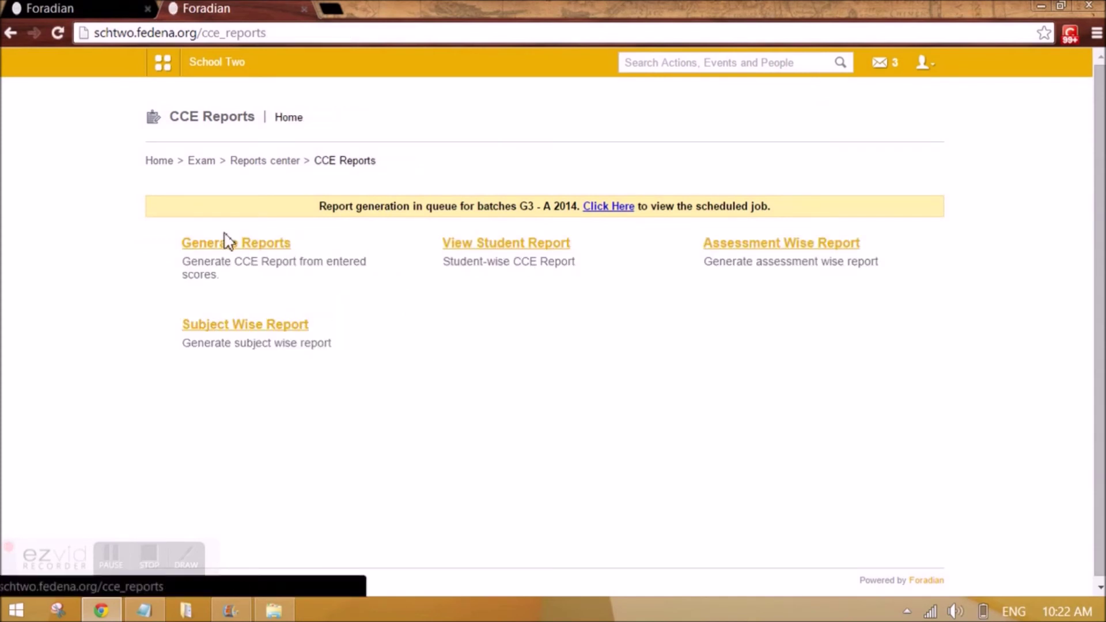
pyautogui.click(506, 247)
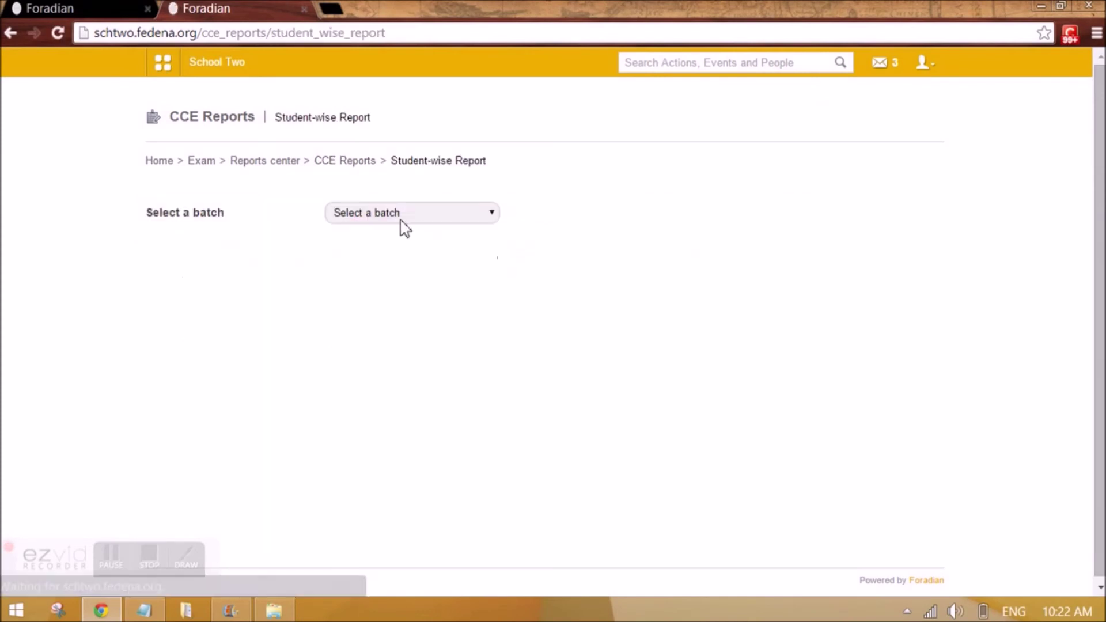
pyautogui.click(400, 214)
pyautogui.click(389, 243)
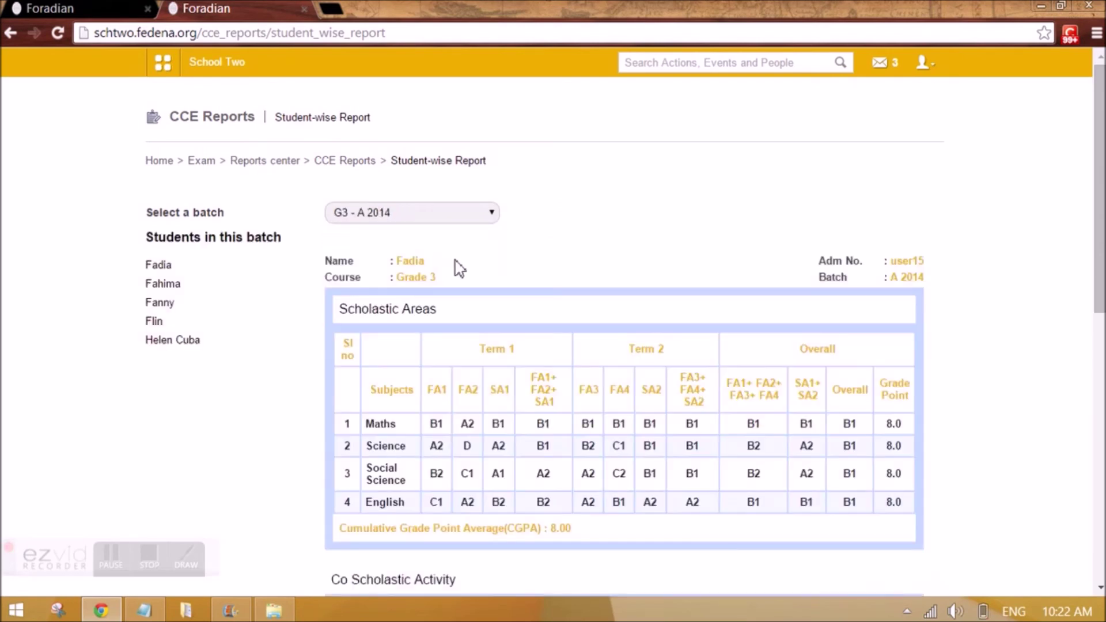
pyautogui.scroll(-3, 559, 371)
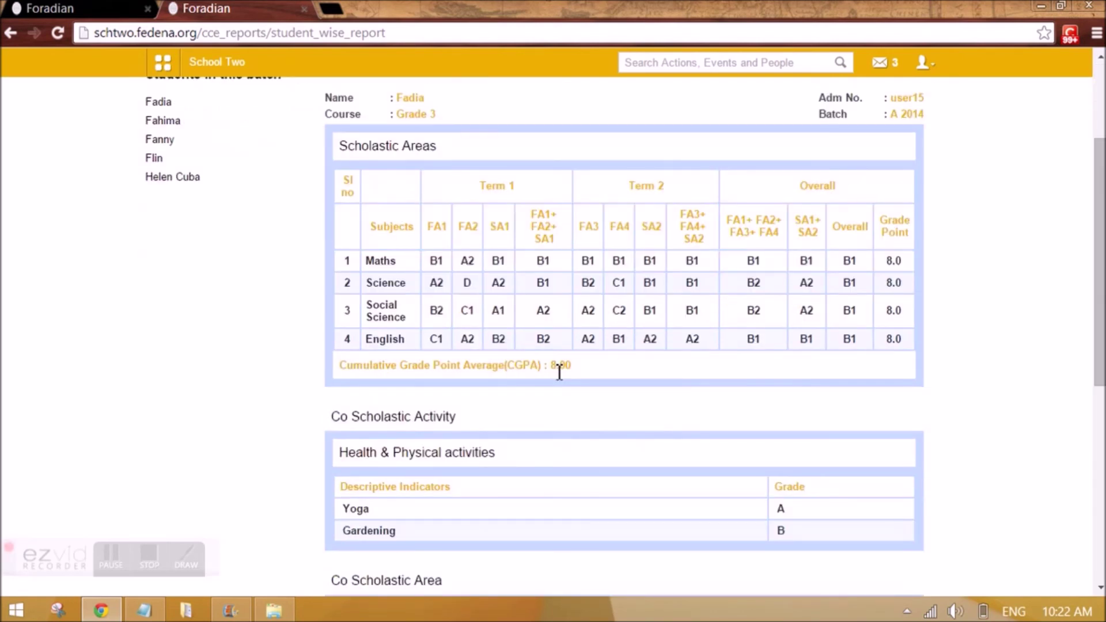
pyautogui.scroll(-5, 559, 372)
pyautogui.scroll(8, 558, 378)
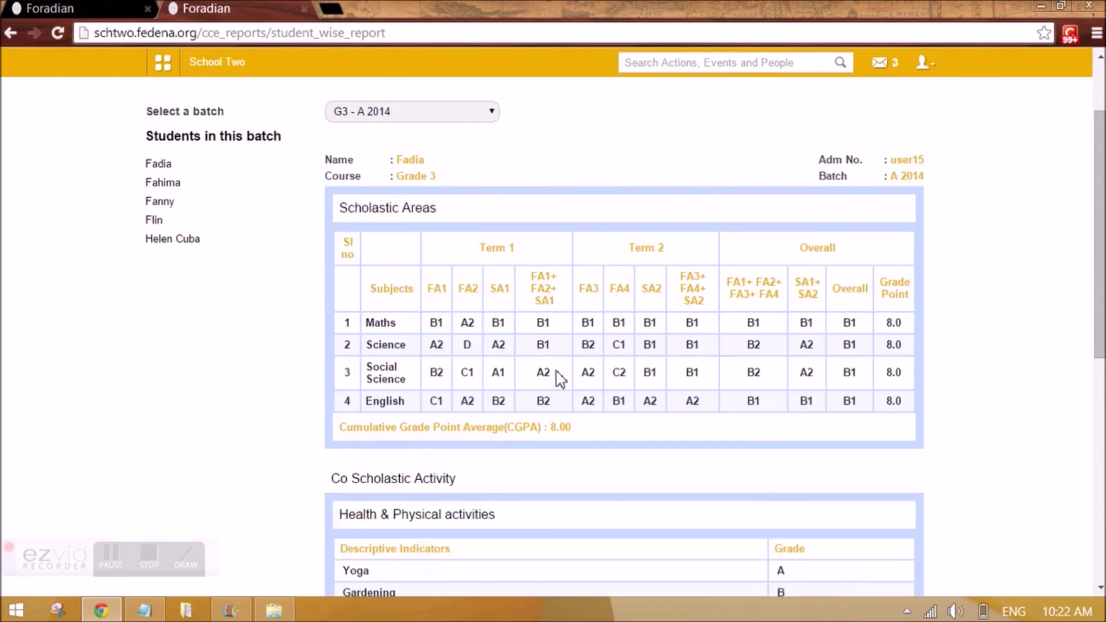
pyautogui.scroll(-8, 432, 286)
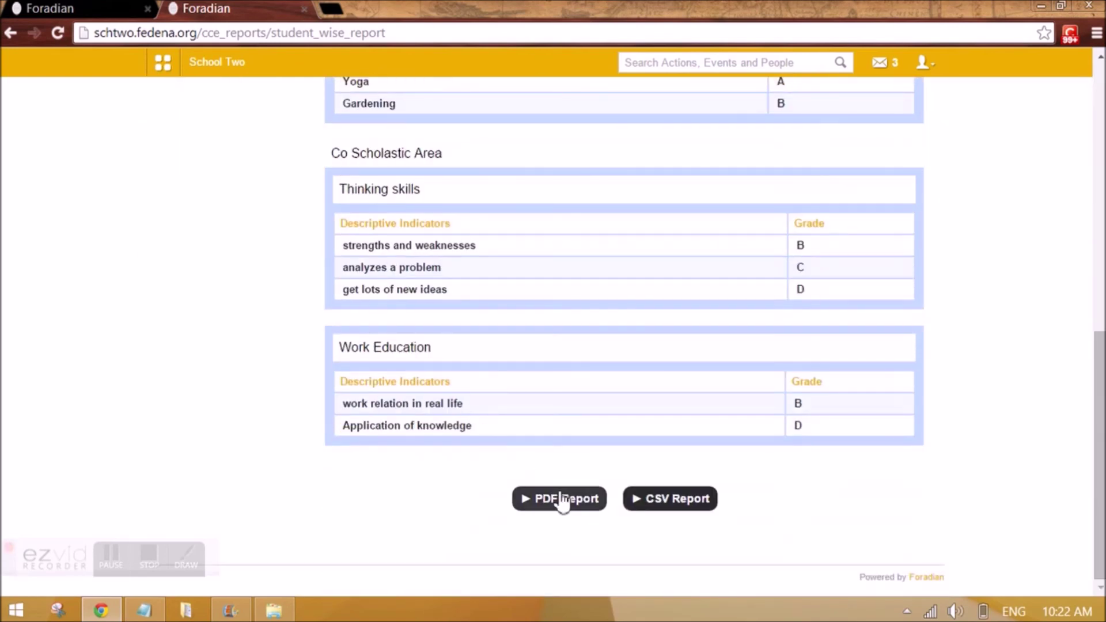
pyautogui.scroll(8, 564, 500)
pyautogui.scroll(2, 564, 500)
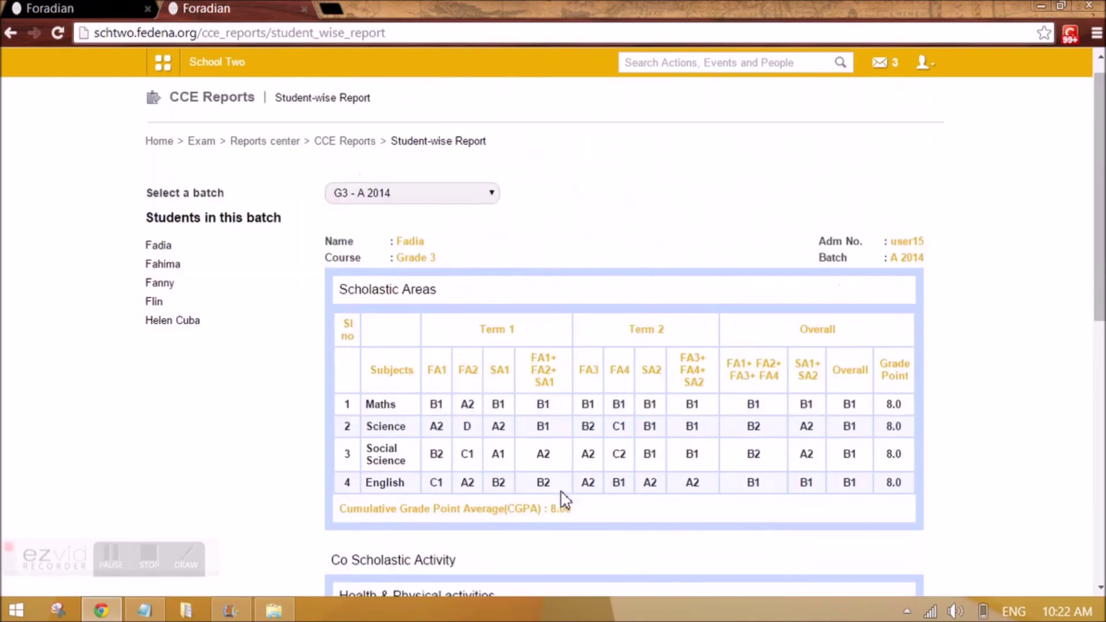
# - Display the second student's CCE report, highlight the cumulative grade point average and review the co-scholastic grades
pyautogui.click(162, 264)
pyautogui.scroll(-1, 438, 386)
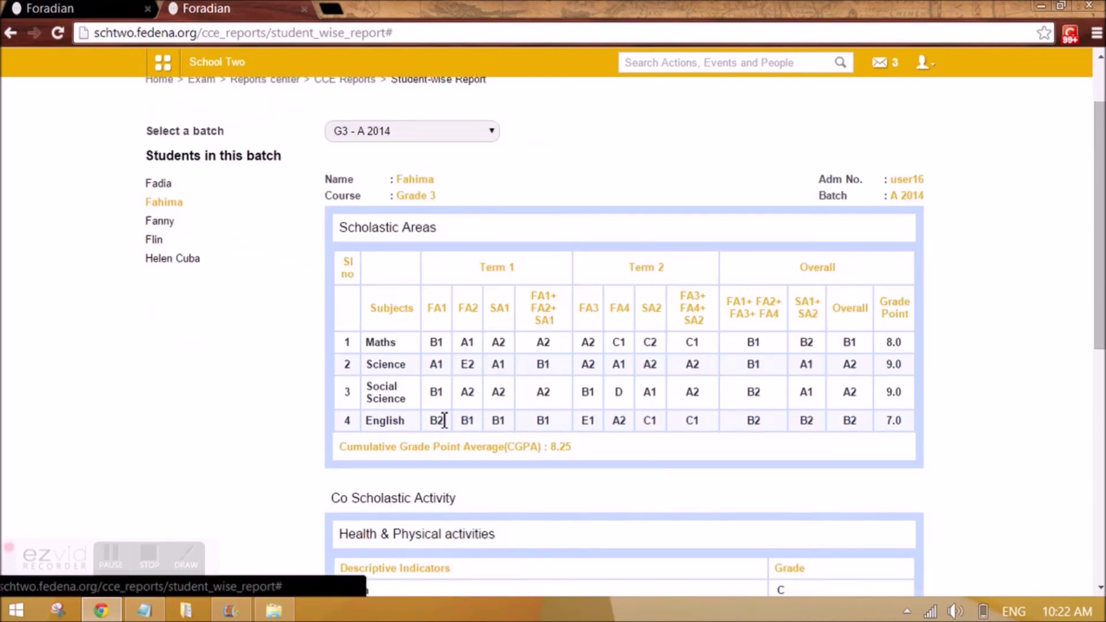
pyautogui.moveTo(574, 448); pyautogui.dragTo(342, 446)
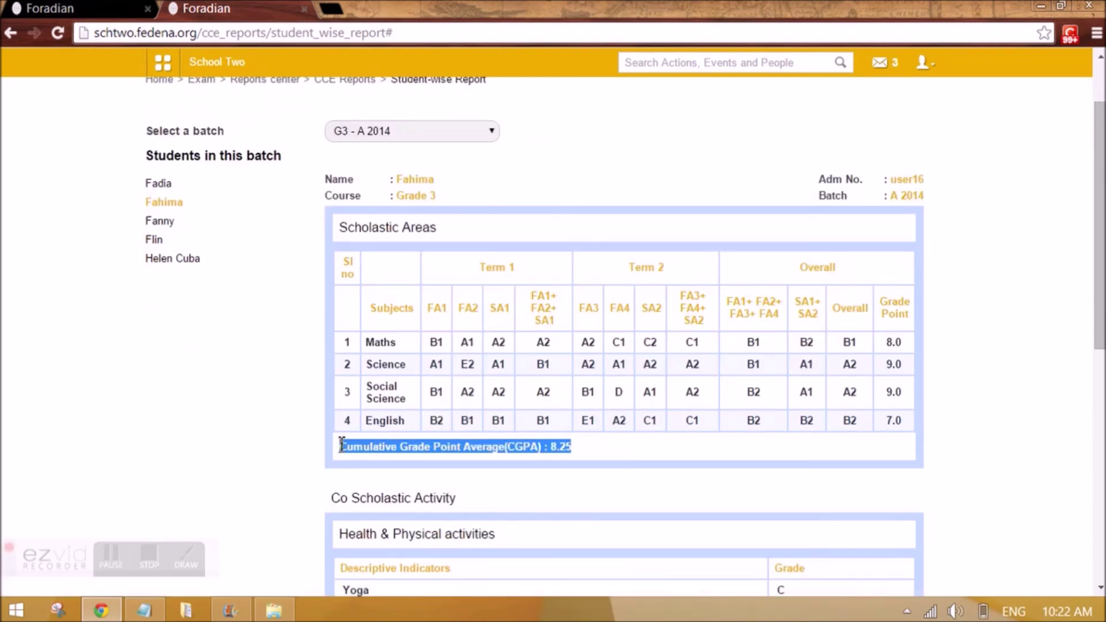
pyautogui.click(507, 452)
pyautogui.scroll(-4, 520, 459)
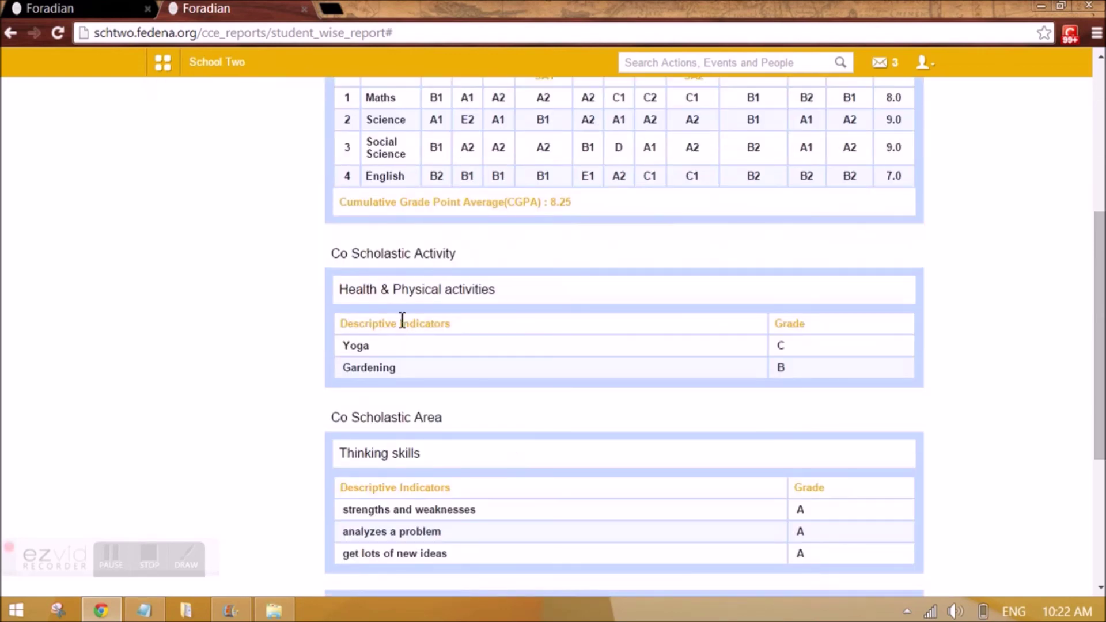
pyautogui.scroll(-3, 402, 320)
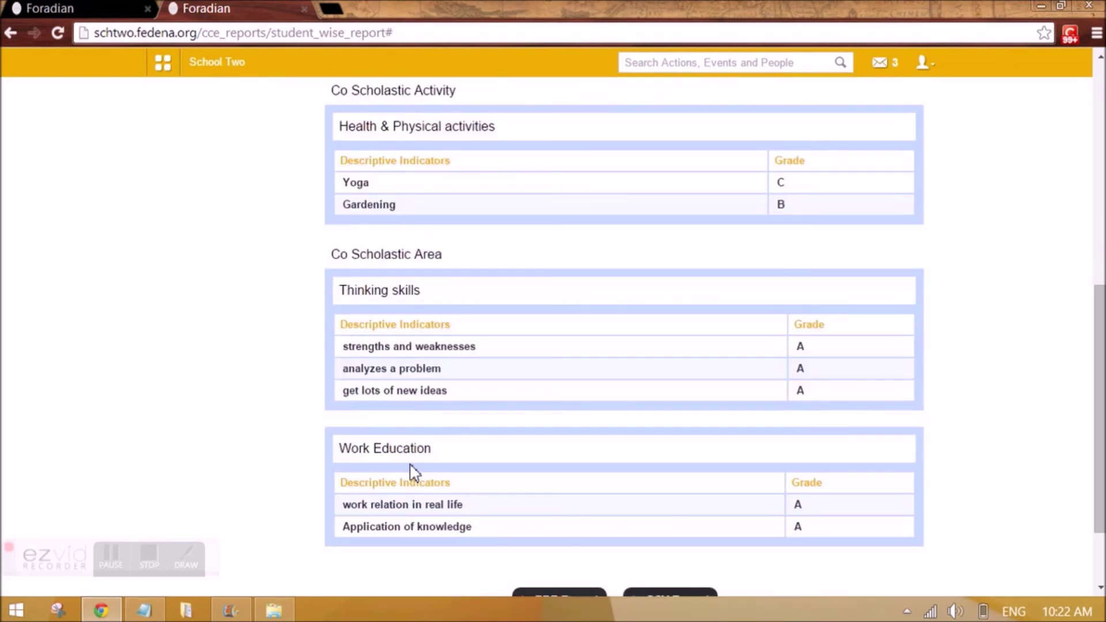
pyautogui.scroll(8, 449, 250)
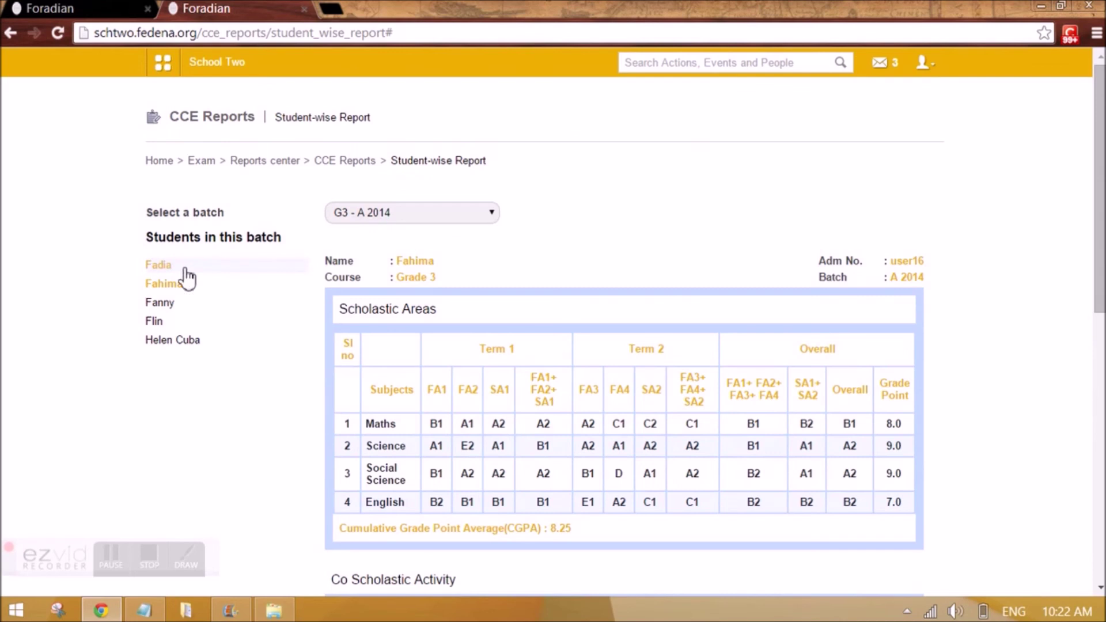
# - View the assessment-wise report's filter options, return to CCE Reports and open the subject-wise report
pyautogui.click(356, 162)
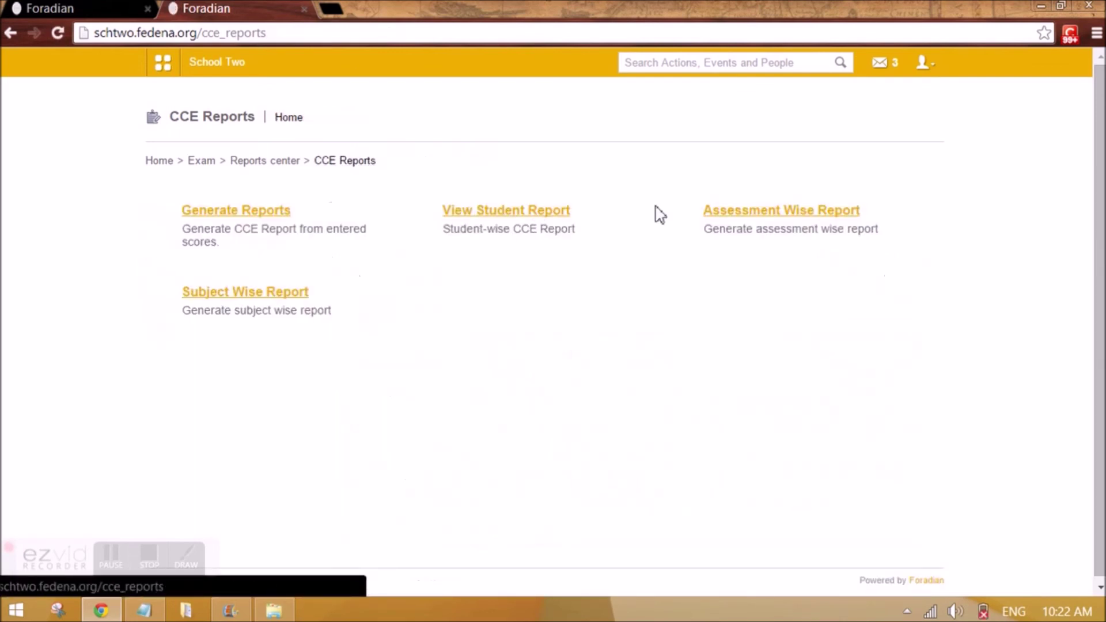
pyautogui.click(724, 212)
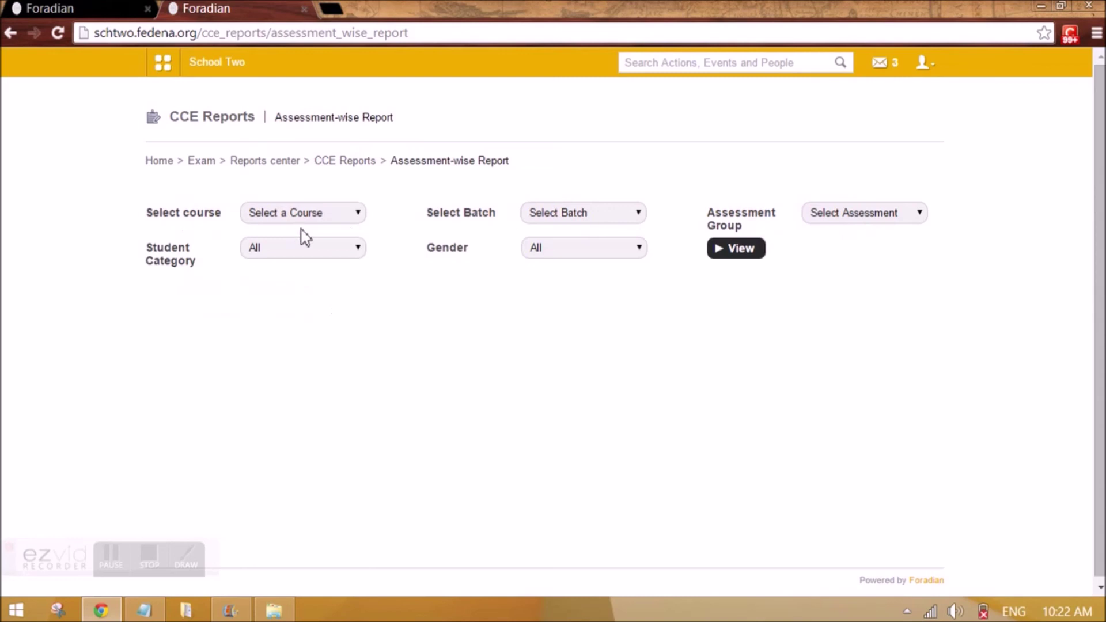
pyautogui.click(345, 162)
pyautogui.click(230, 295)
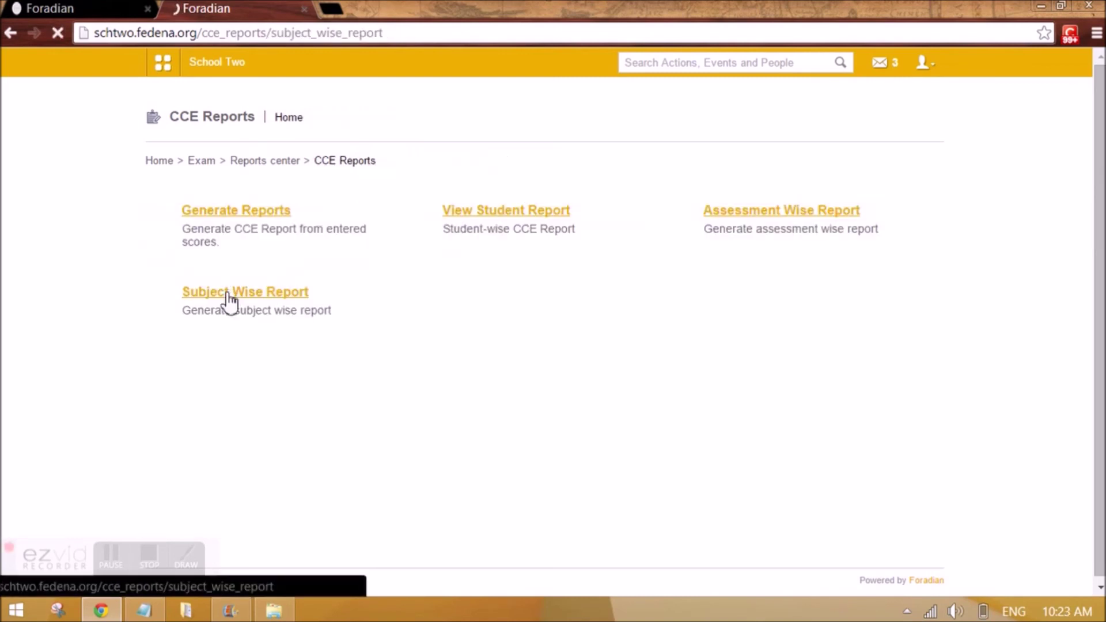